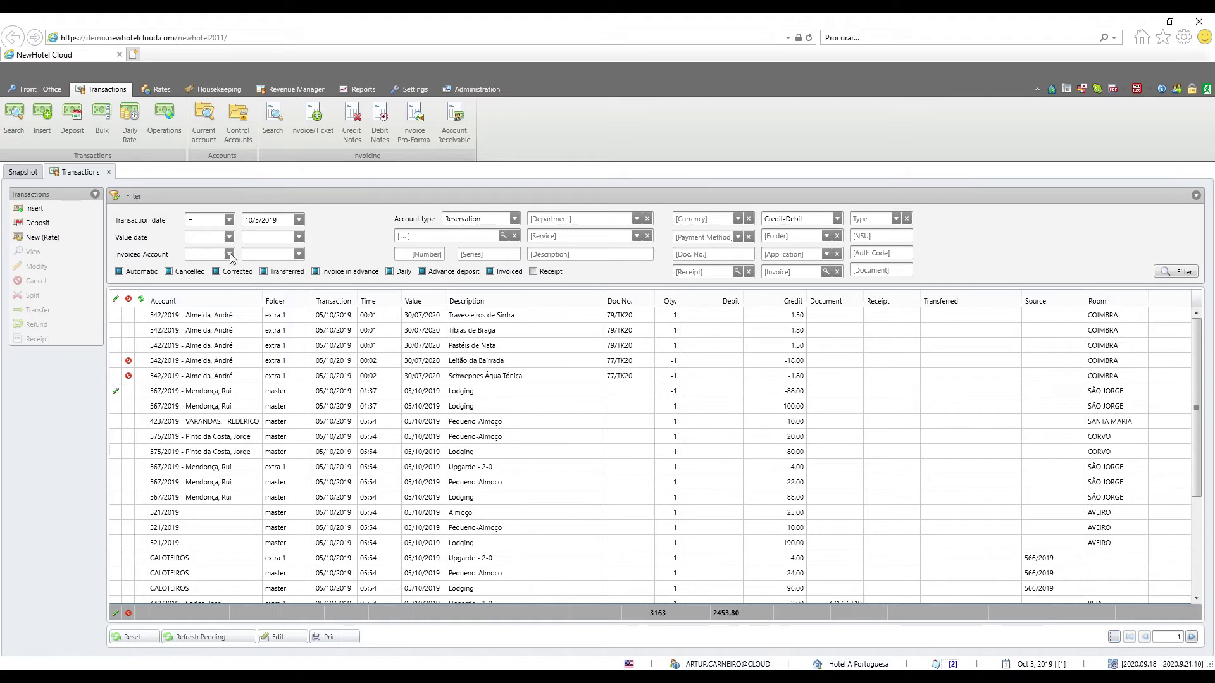
Page through the transaction list to the last page and select the 567/2019 Lodging charge of 100.00
click(514, 219)
click(514, 219)
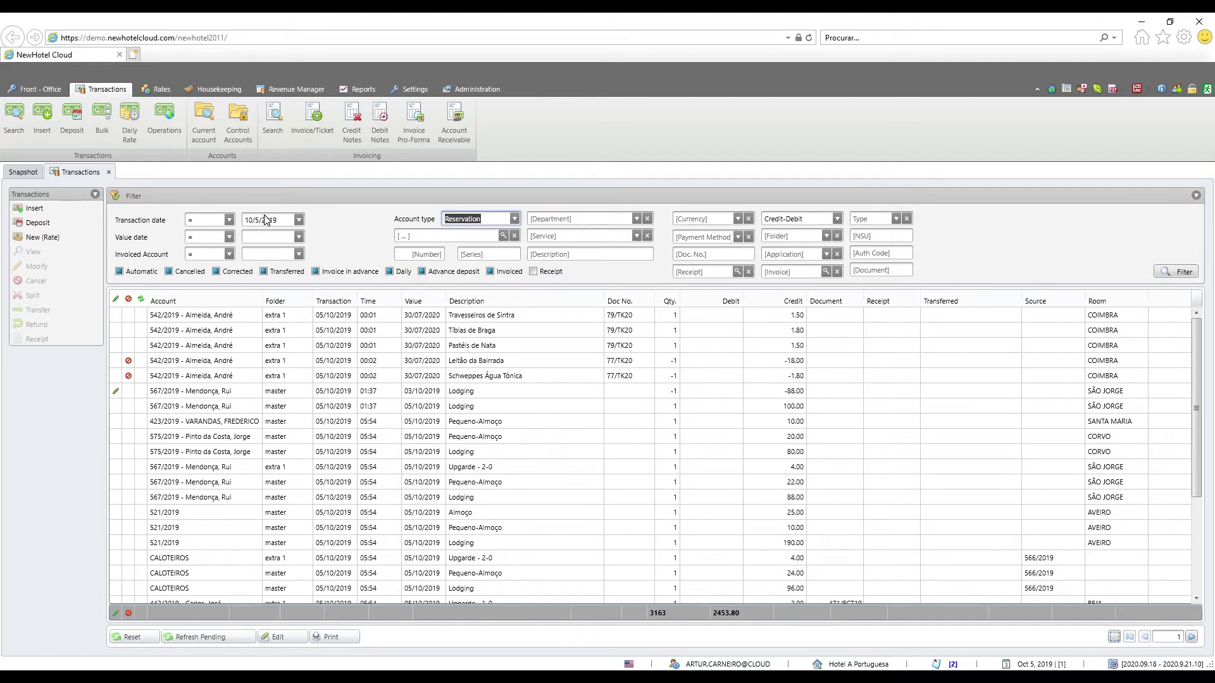
scroll(315, 357, down, 5)
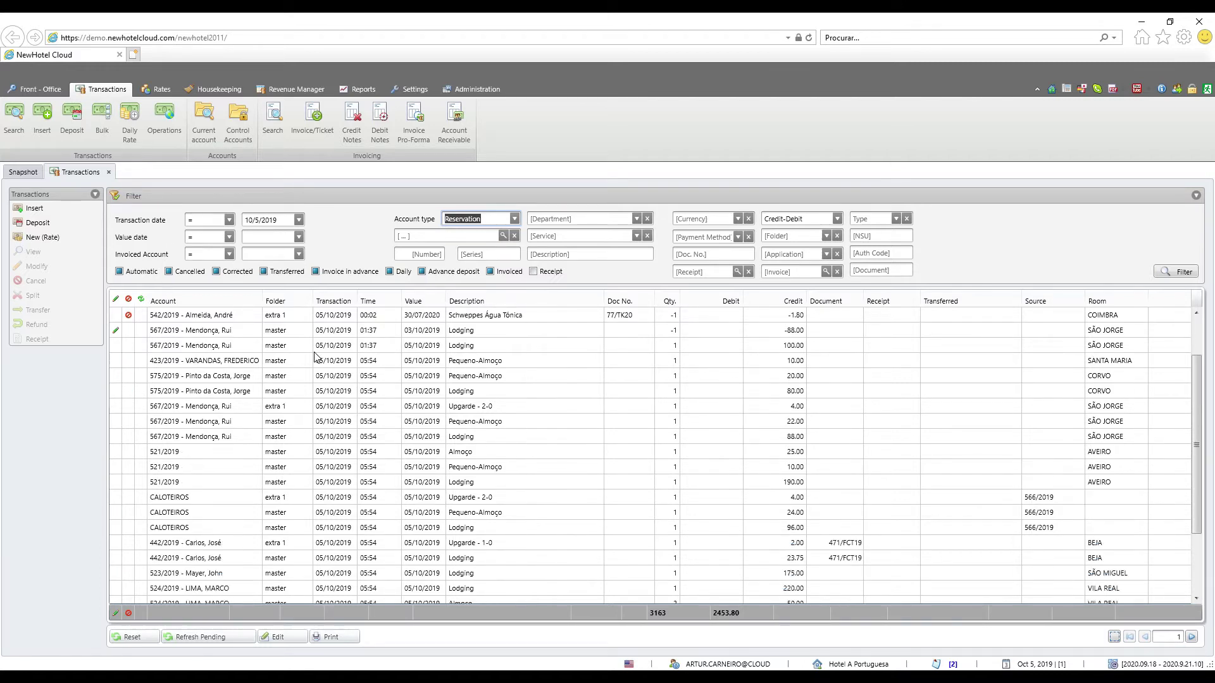
scroll(314, 357, up, 5)
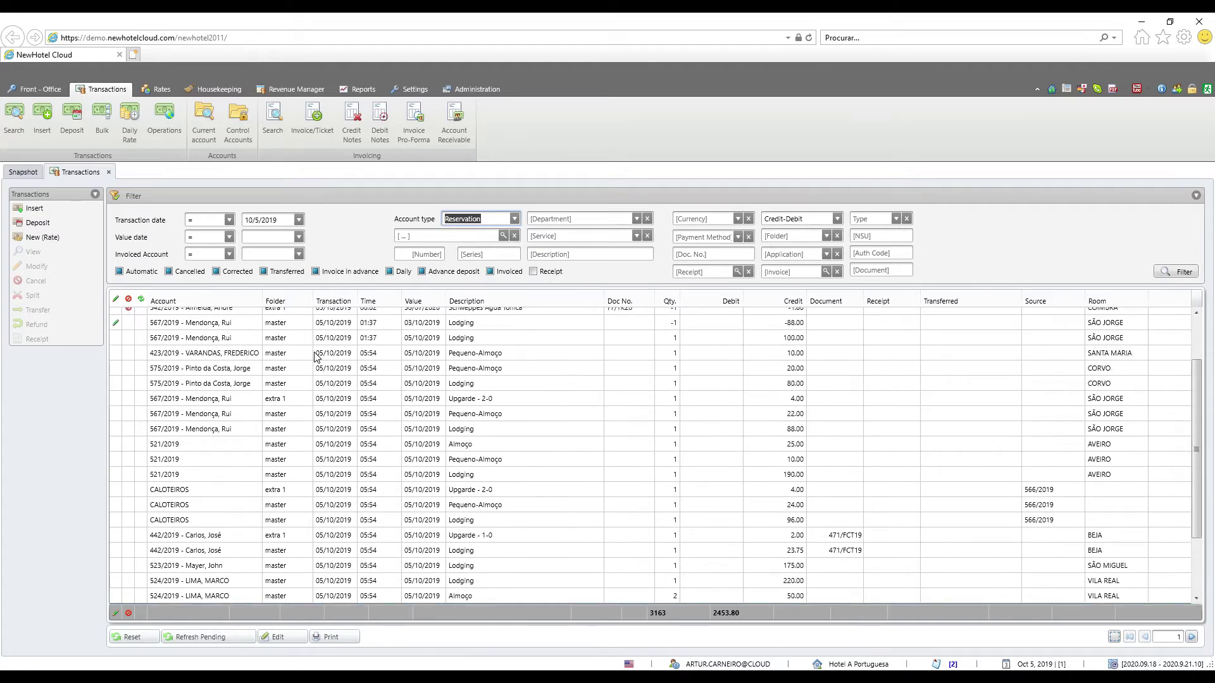
scroll(314, 357, down, 3)
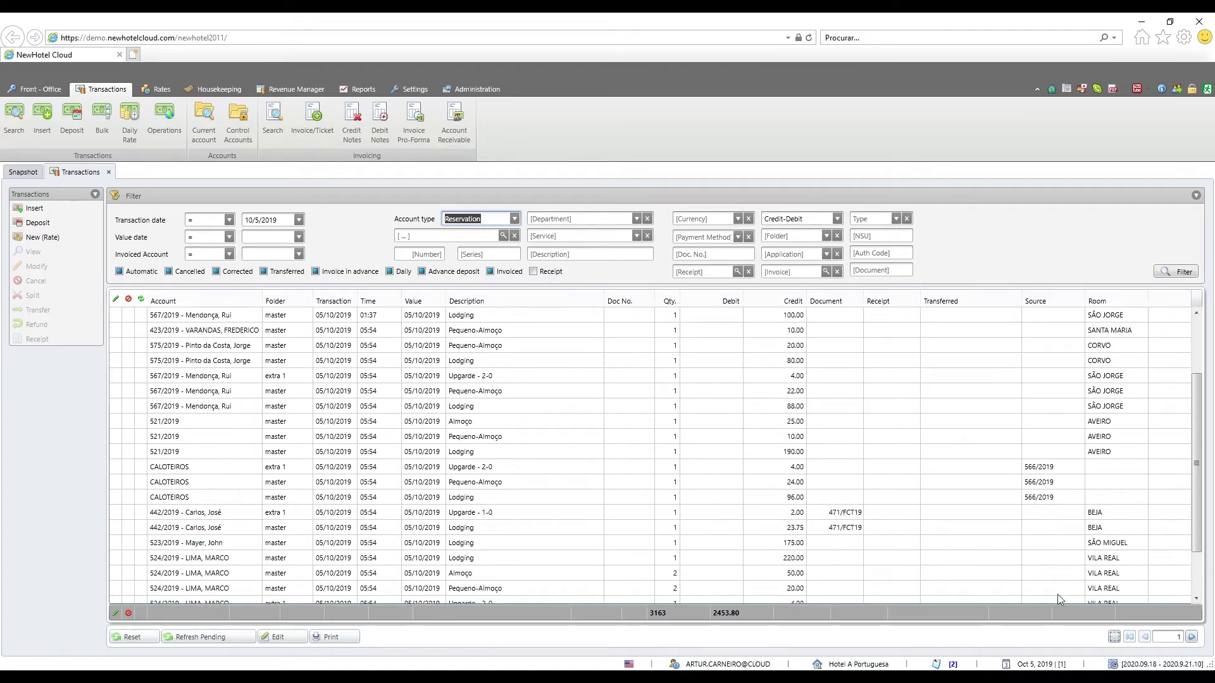
click(1193, 639)
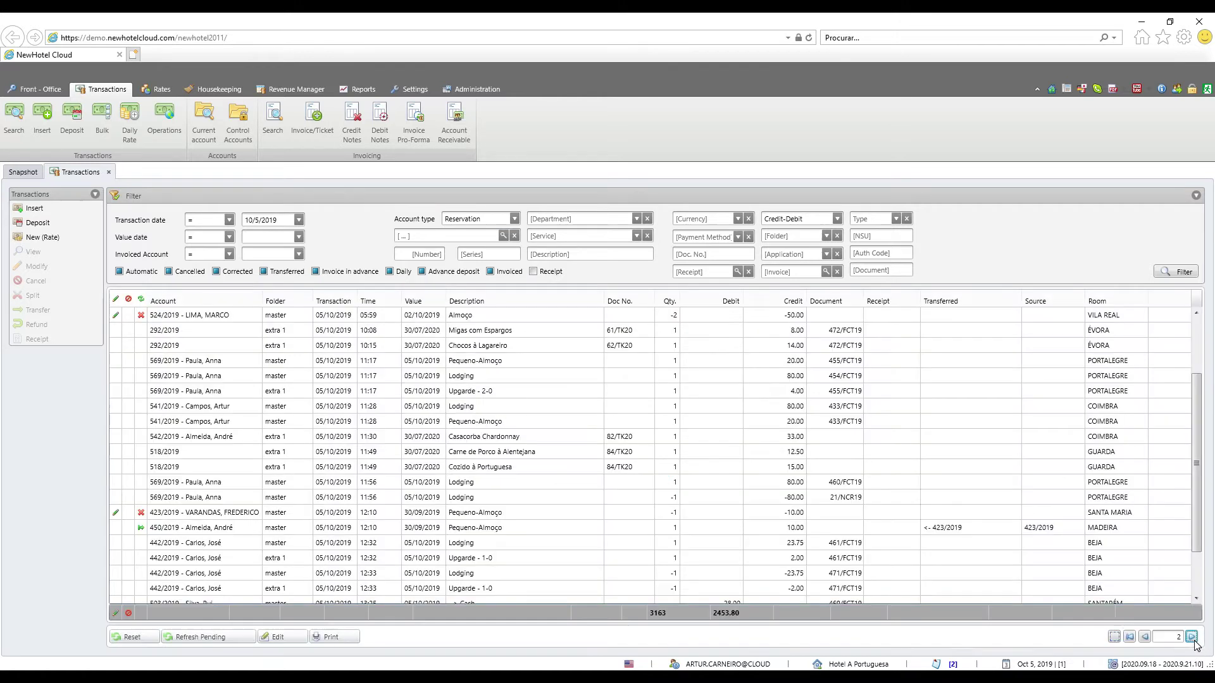
click(1192, 636)
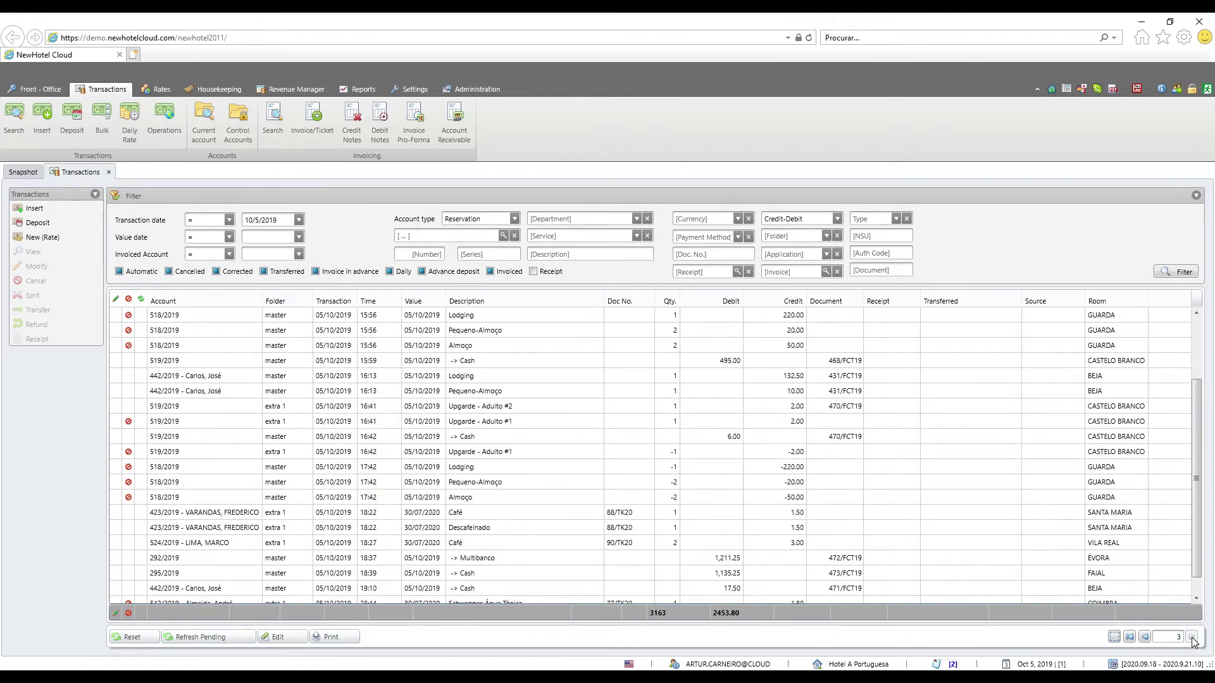
click(1192, 638)
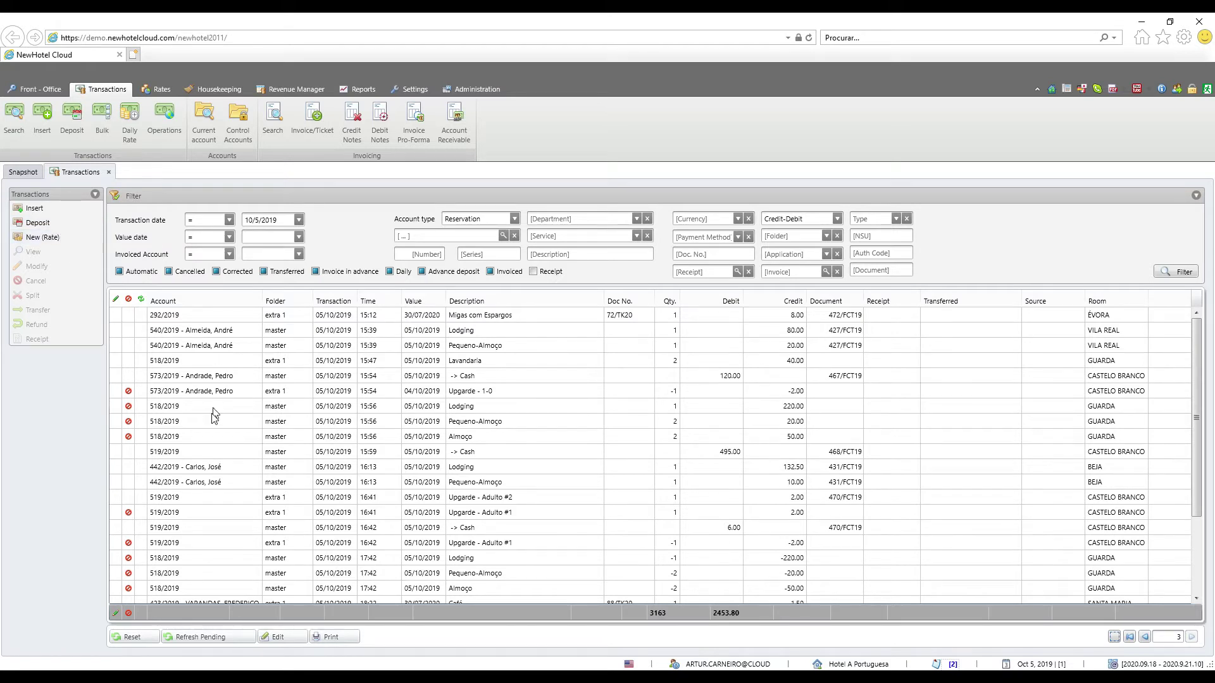
click(470, 408)
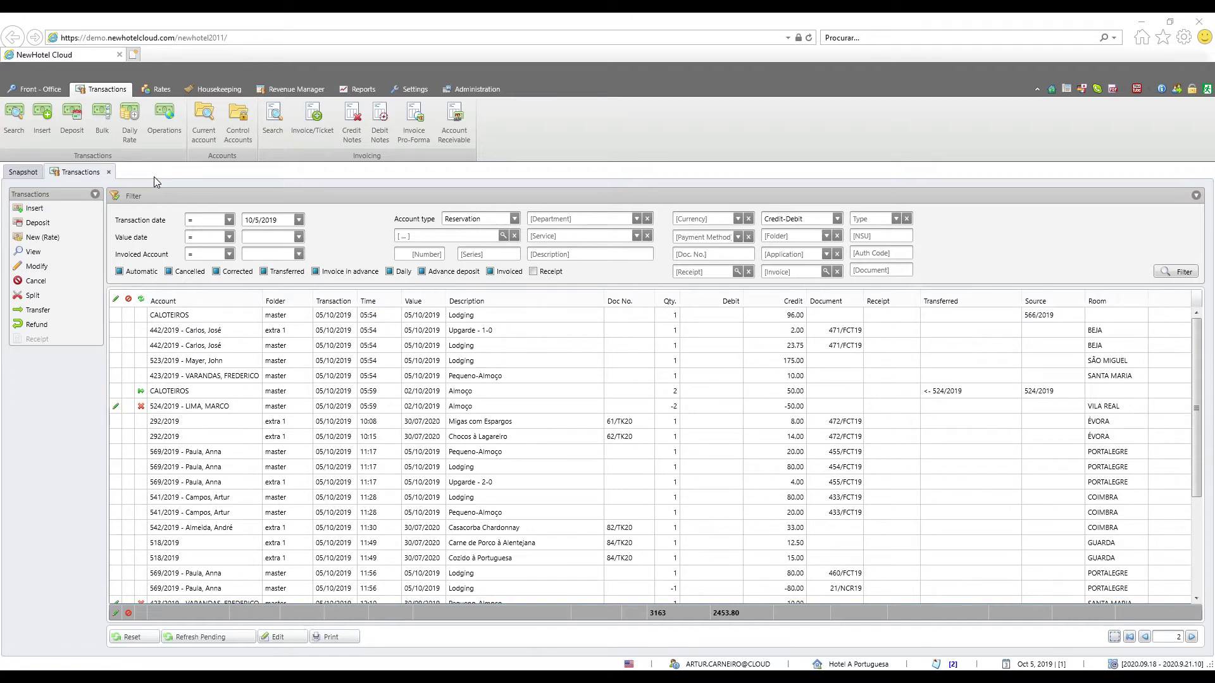
Show the transactions of reservation 541/2019 from the Front-Office room planning chart
click(45, 89)
click(206, 117)
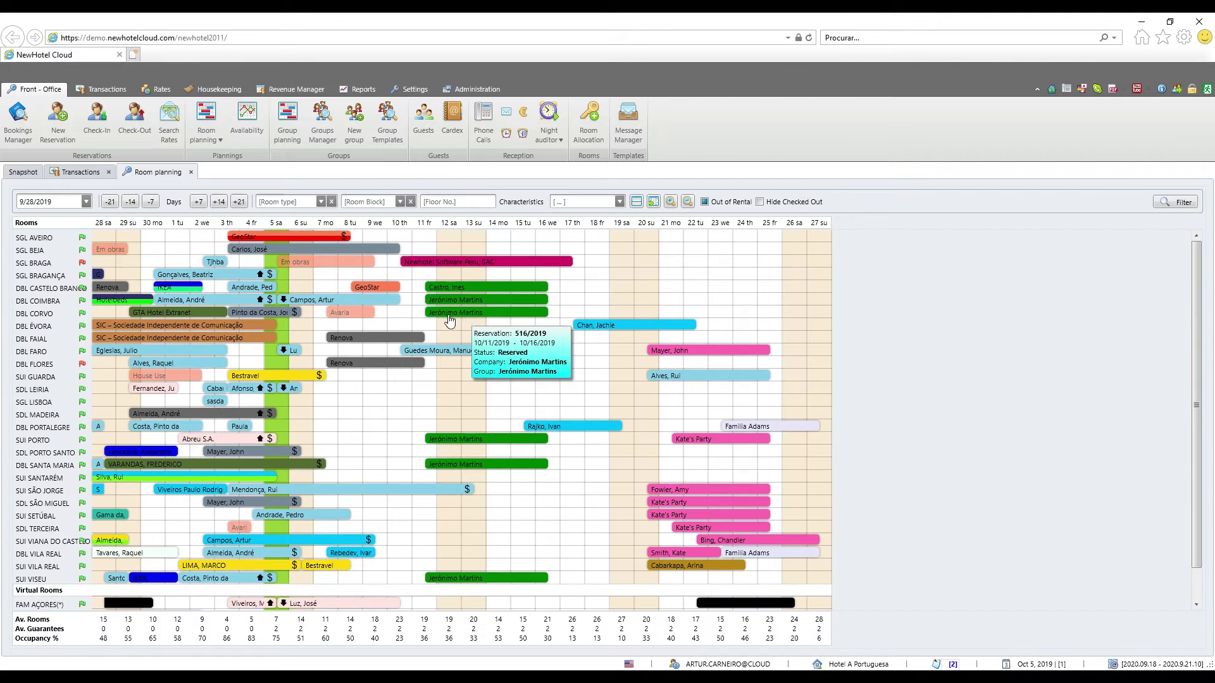
right_click(310, 304)
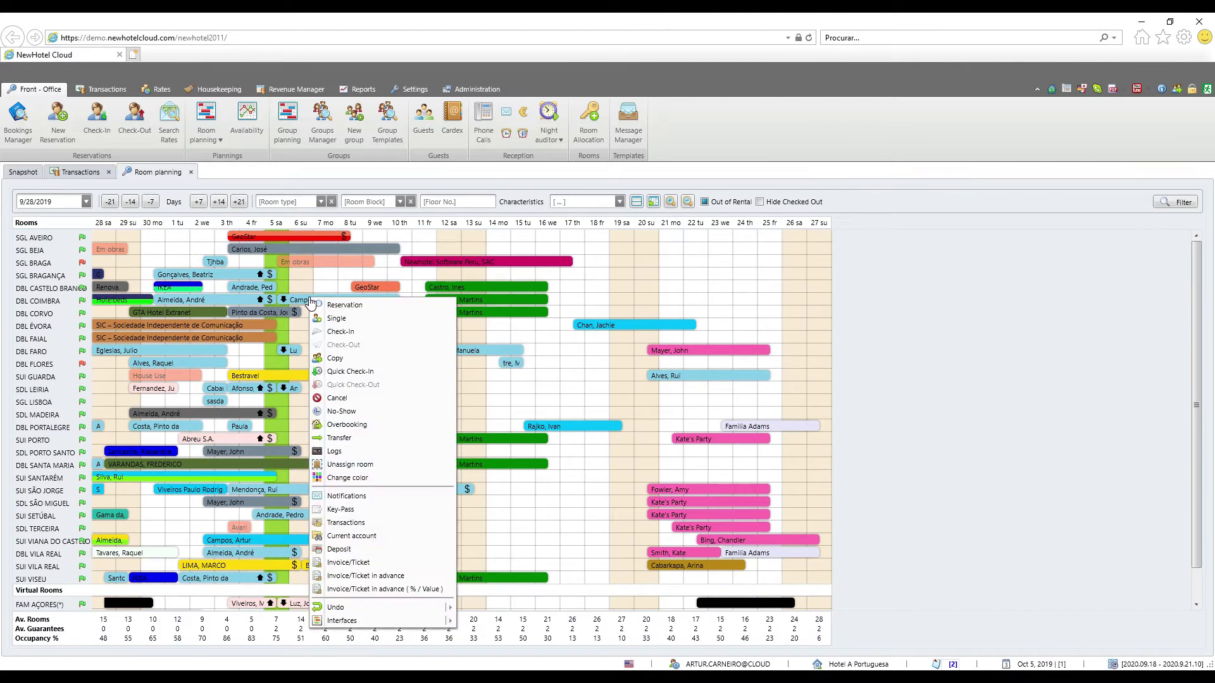
click(348, 523)
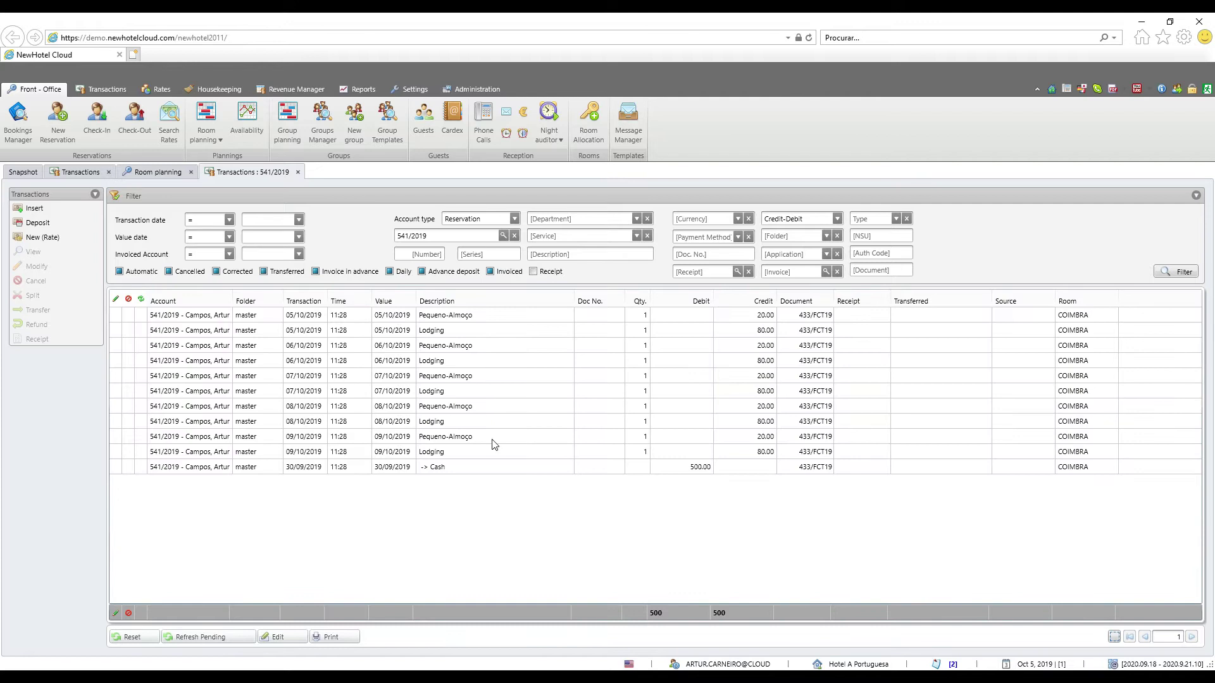
click(78, 173)
click(234, 172)
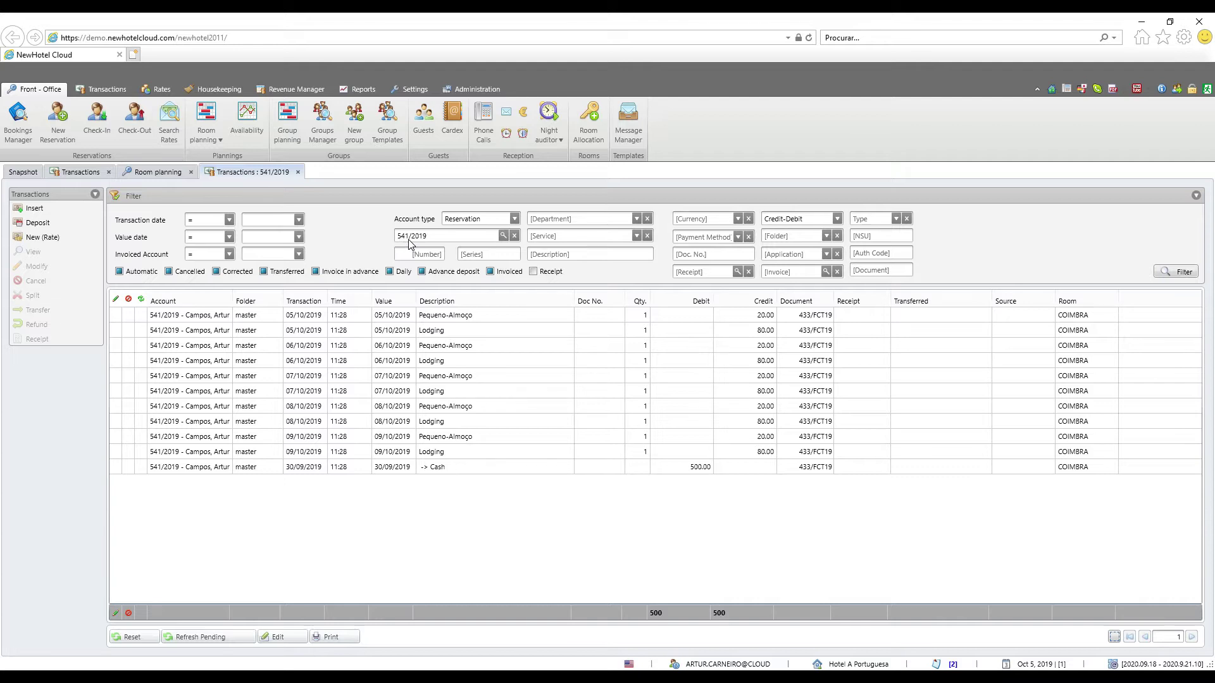
click(387, 329)
click(389, 346)
click(393, 360)
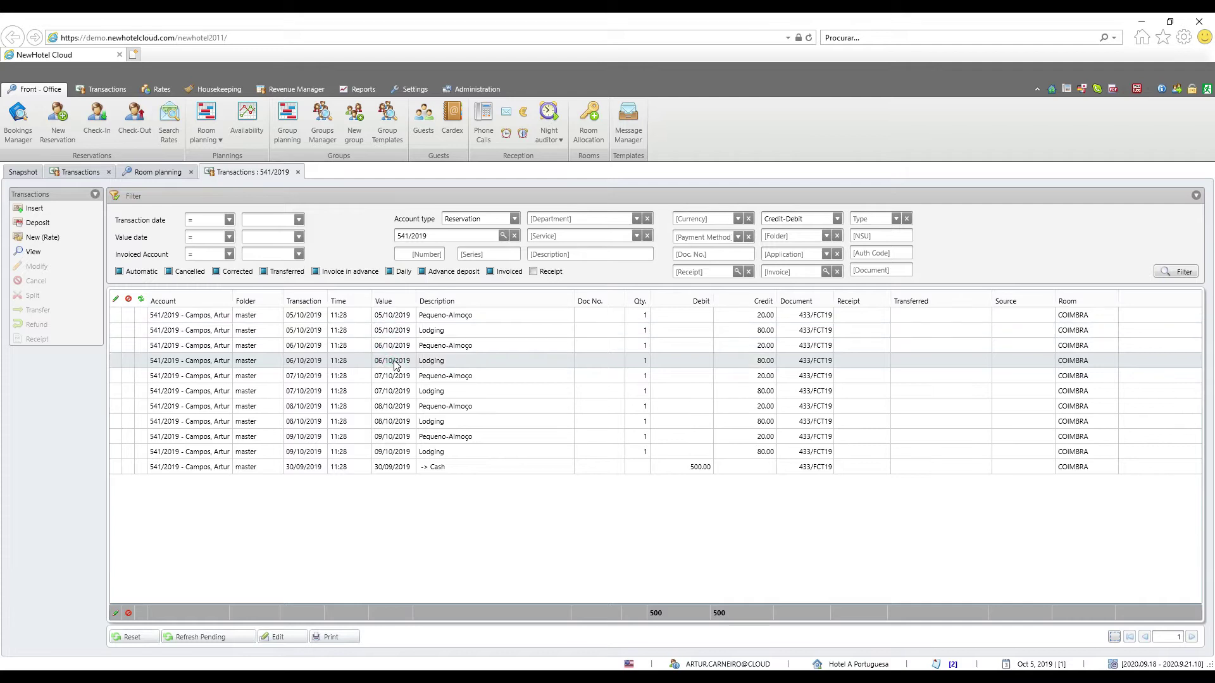
click(396, 376)
click(397, 391)
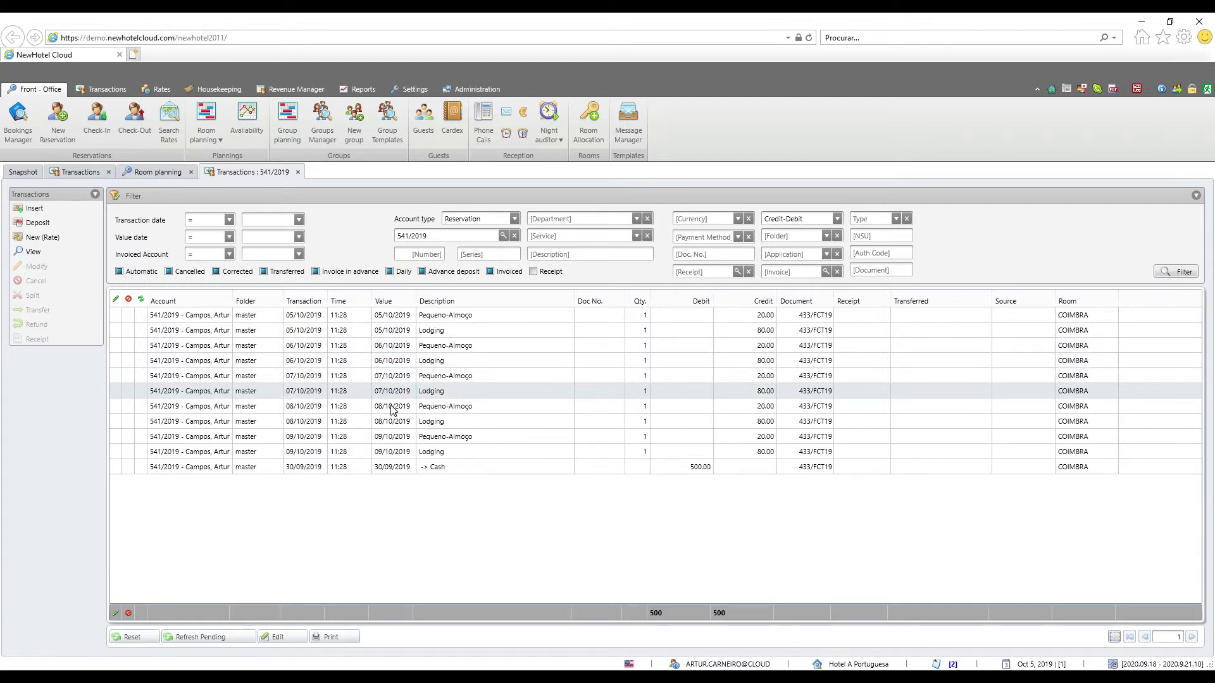
click(393, 407)
click(391, 422)
click(389, 436)
click(389, 452)
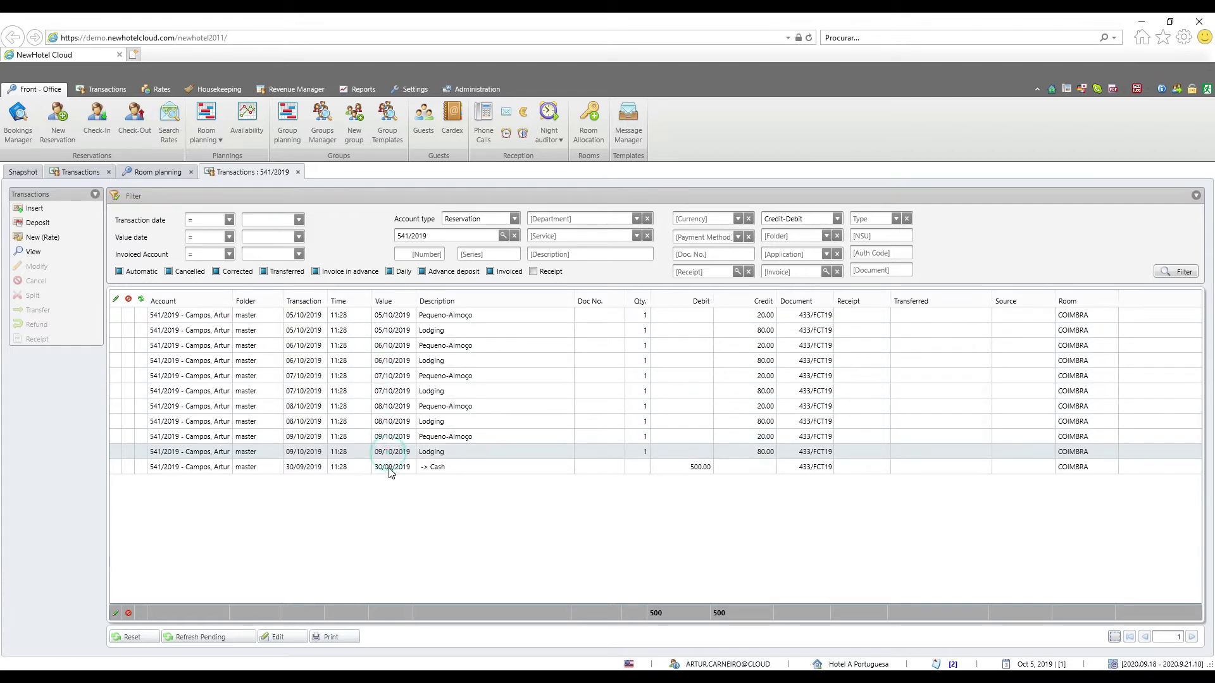
click(388, 468)
click(391, 452)
click(389, 436)
click(396, 421)
click(397, 406)
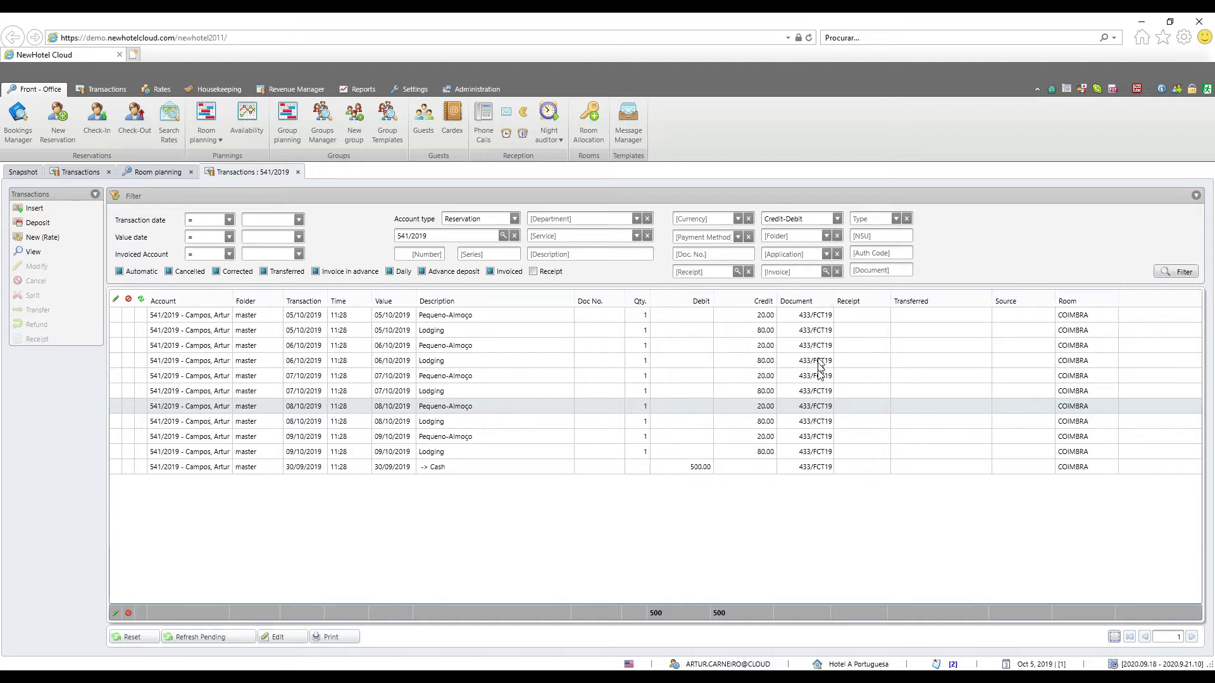
click(299, 376)
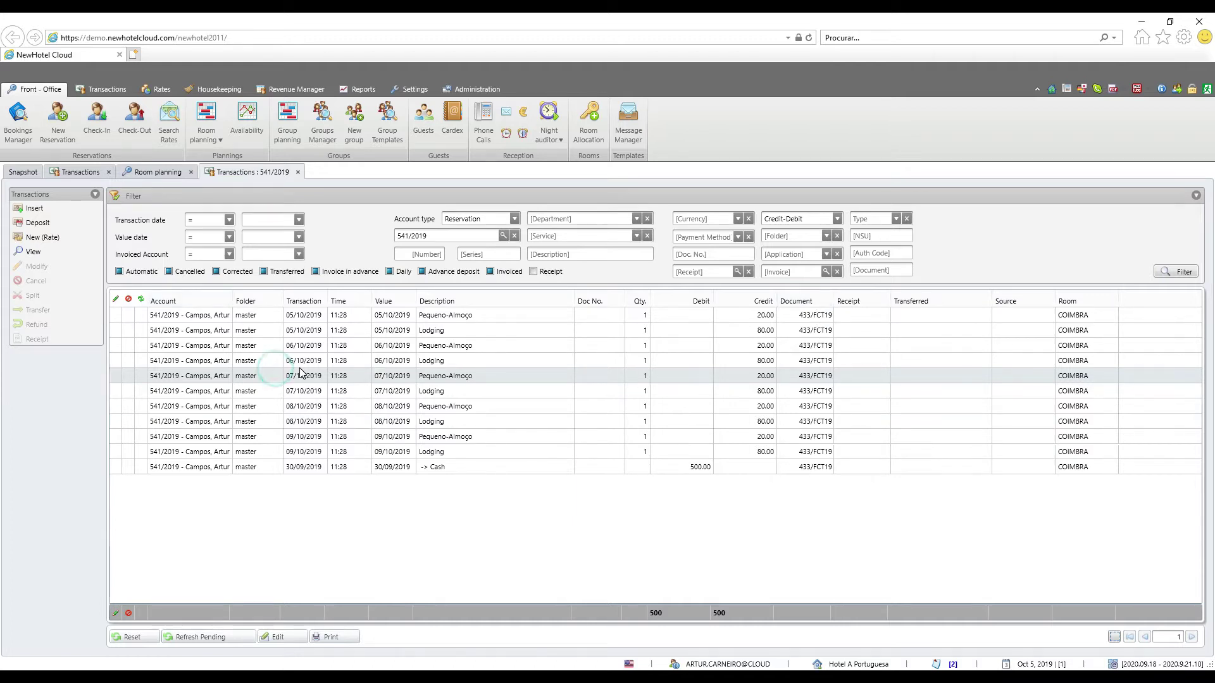
click(298, 361)
click(297, 345)
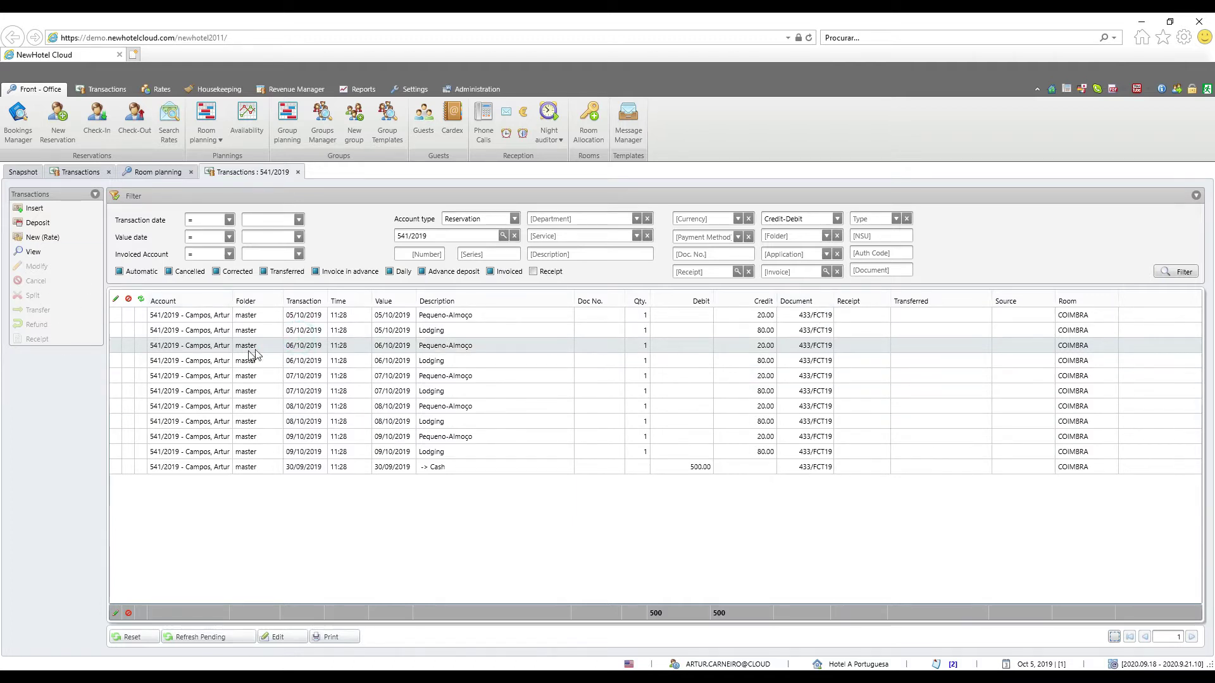
click(301, 330)
click(303, 315)
click(300, 345)
click(303, 392)
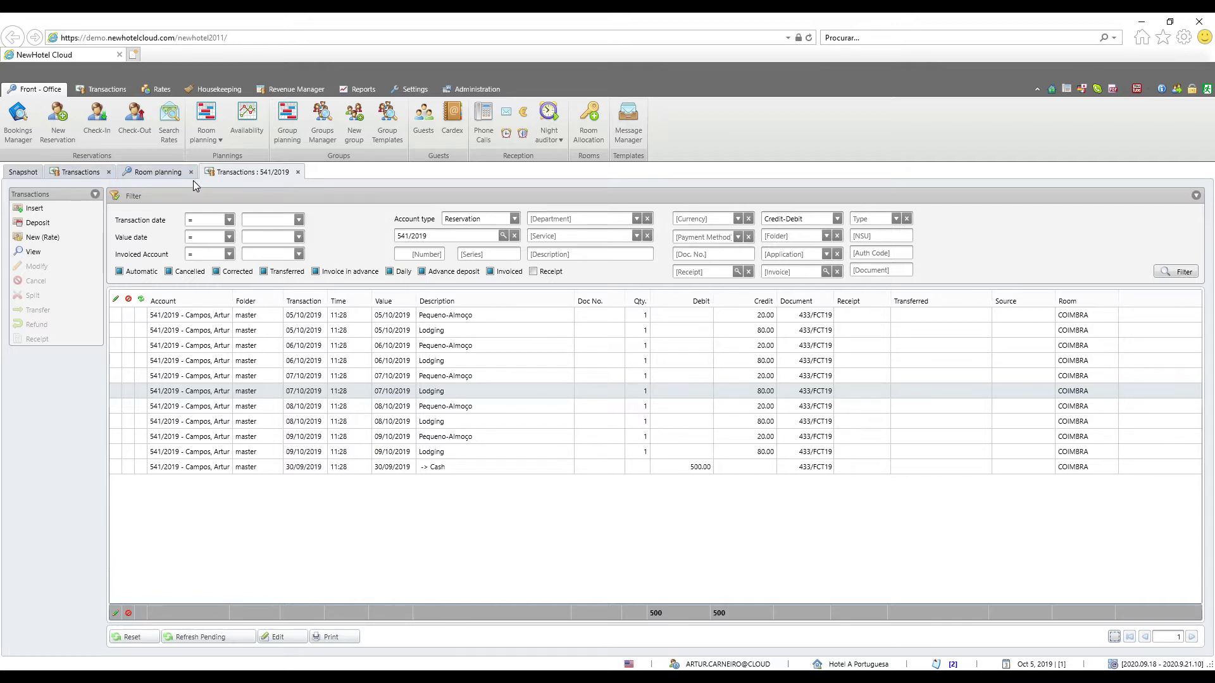
click(148, 172)
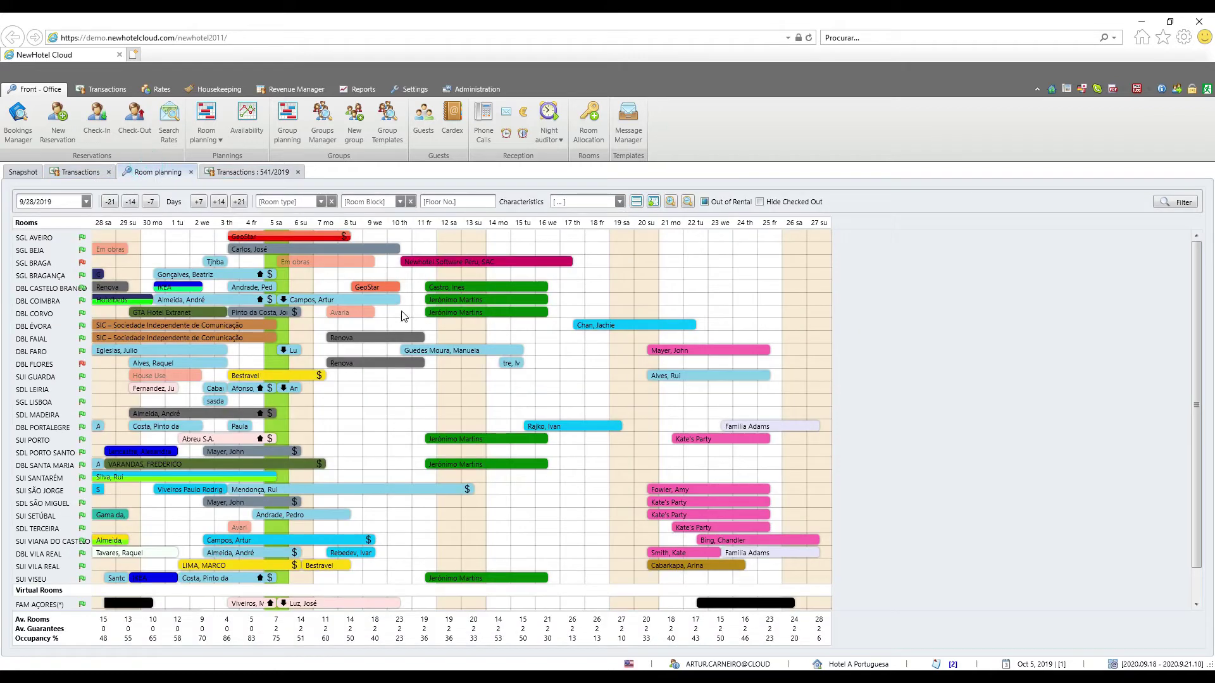
mouse_move(352, 306)
click(247, 172)
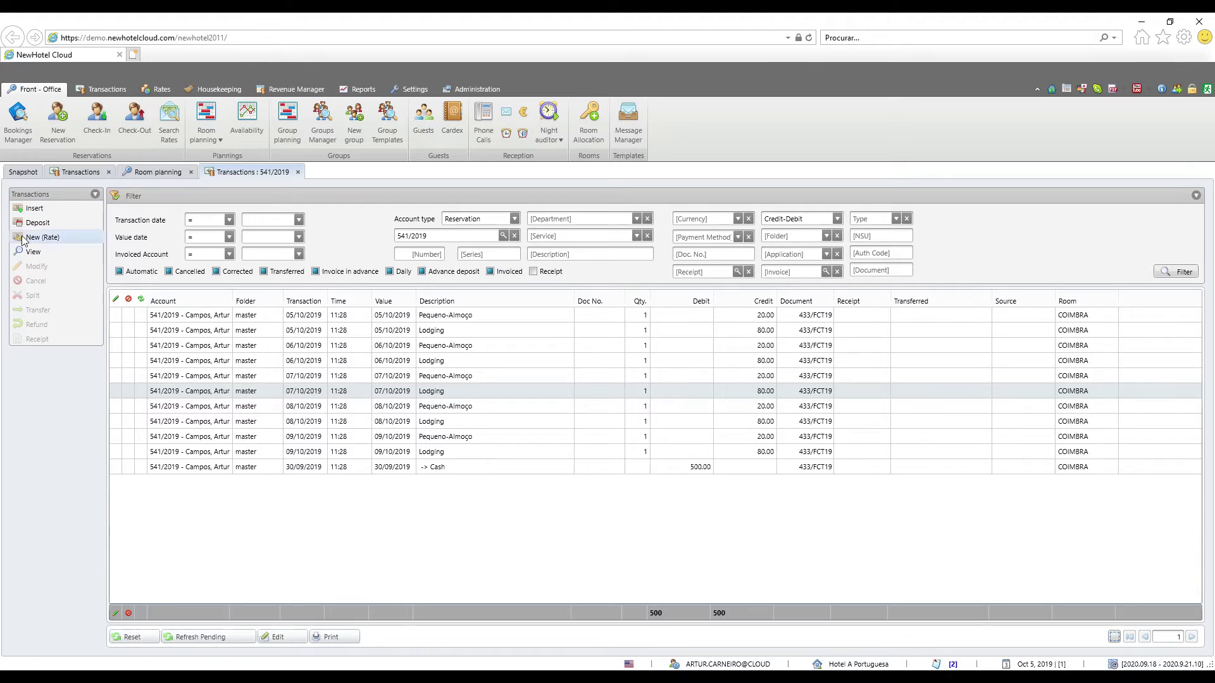
Start a new Credit transaction on 541/2019, dated 10/5/2019, posted to folder extra 1
click(50, 208)
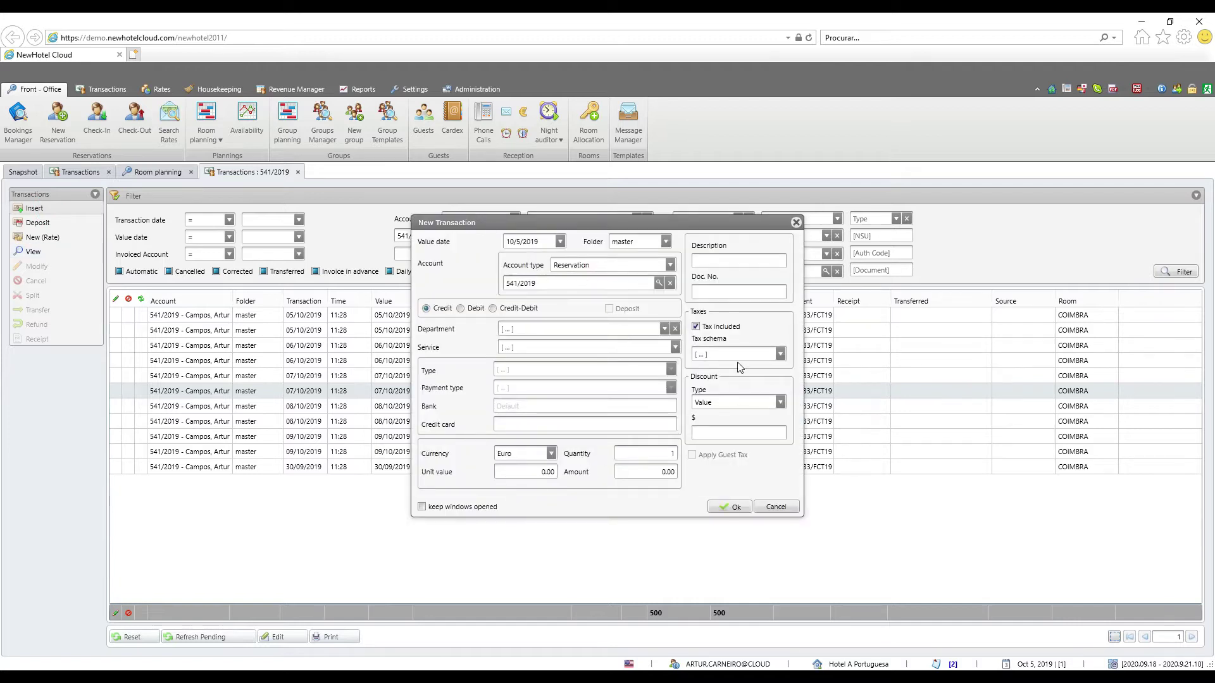
drag(621, 223, 605, 211)
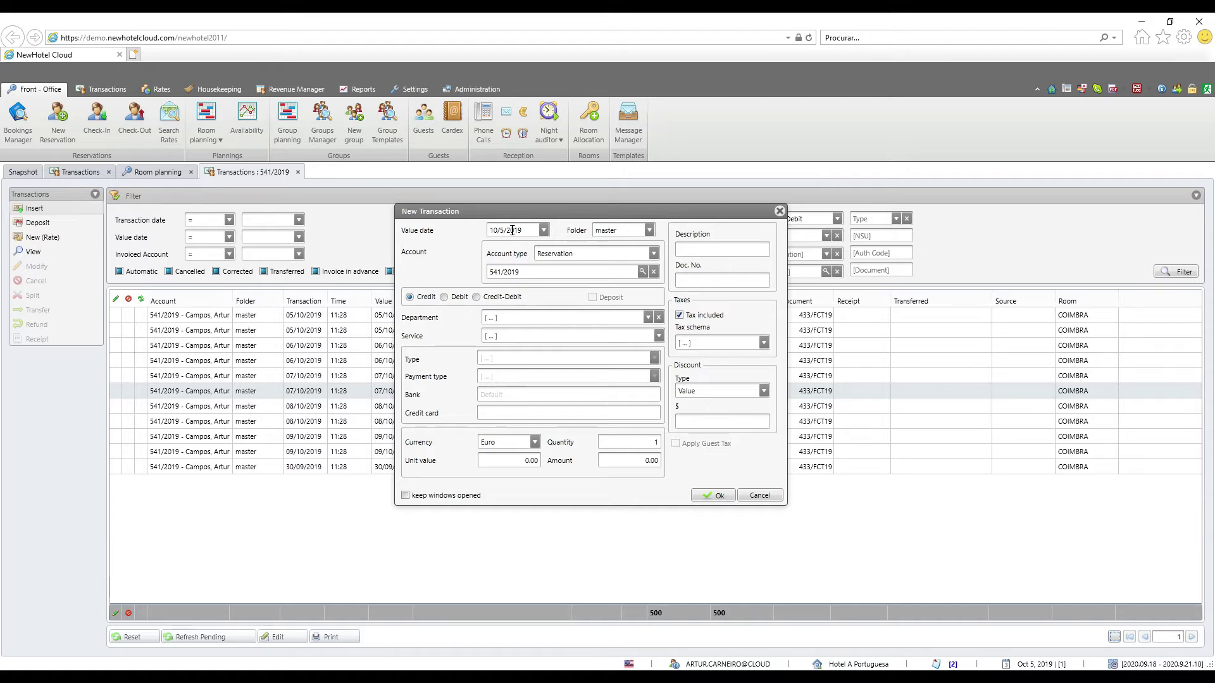
click(543, 231)
click(543, 231)
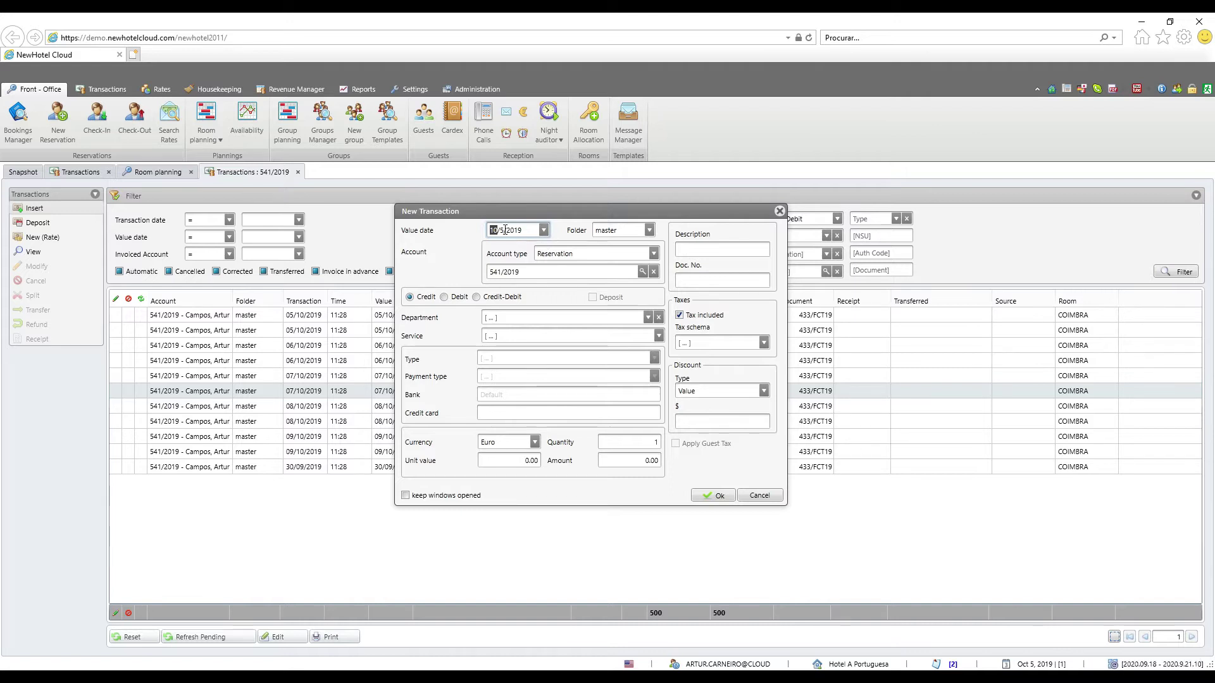
click(649, 231)
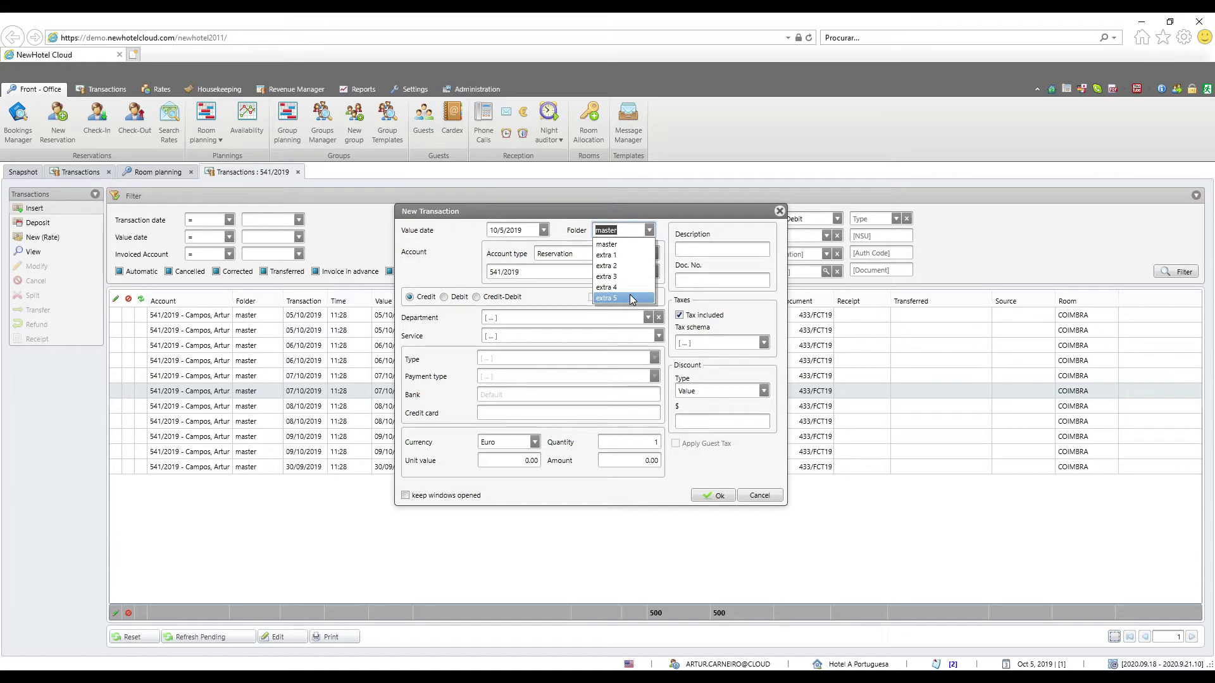
click(628, 256)
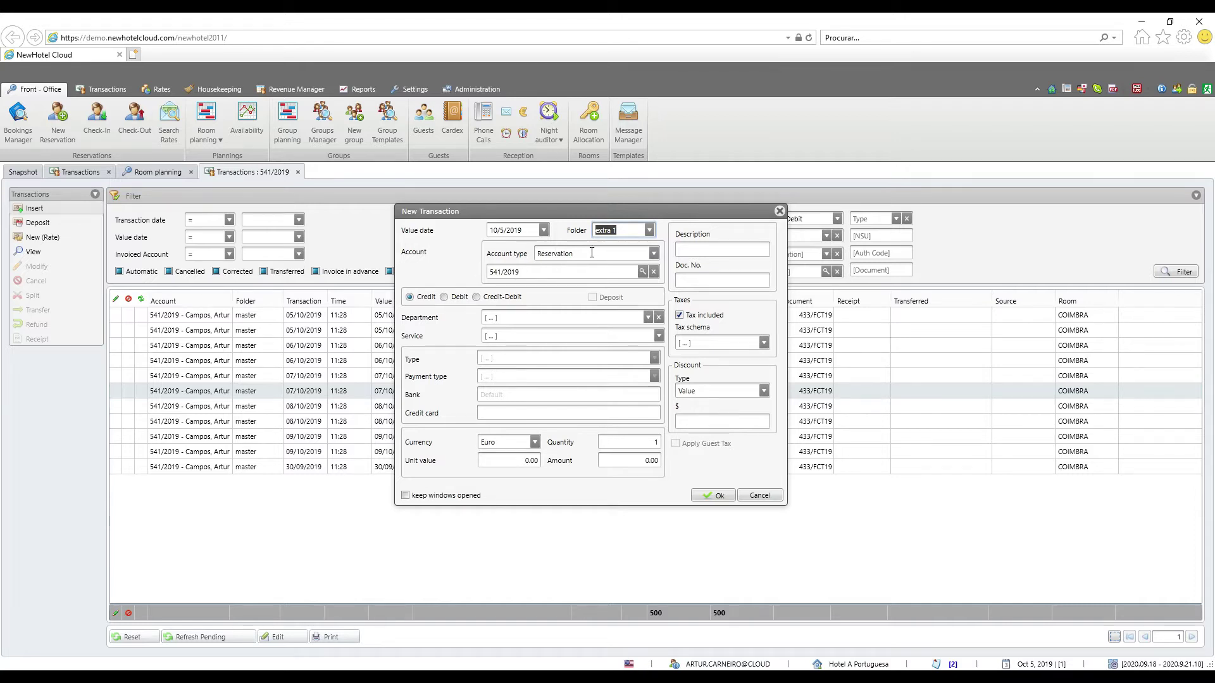
click(653, 254)
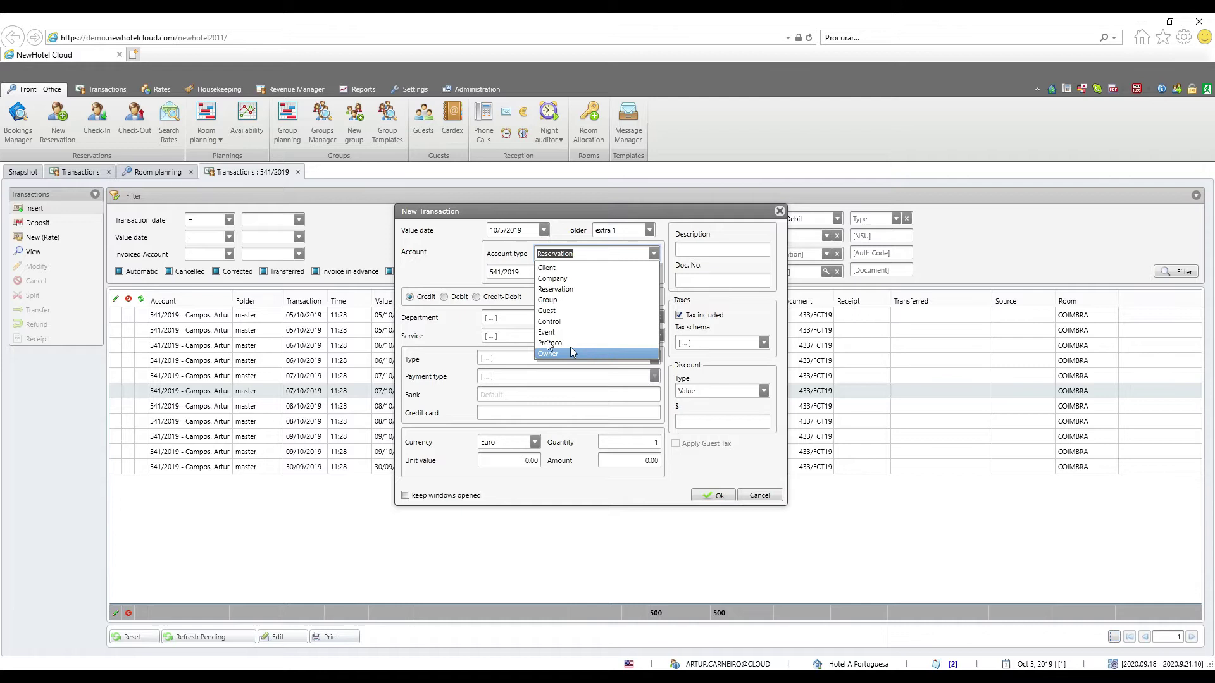
click(449, 253)
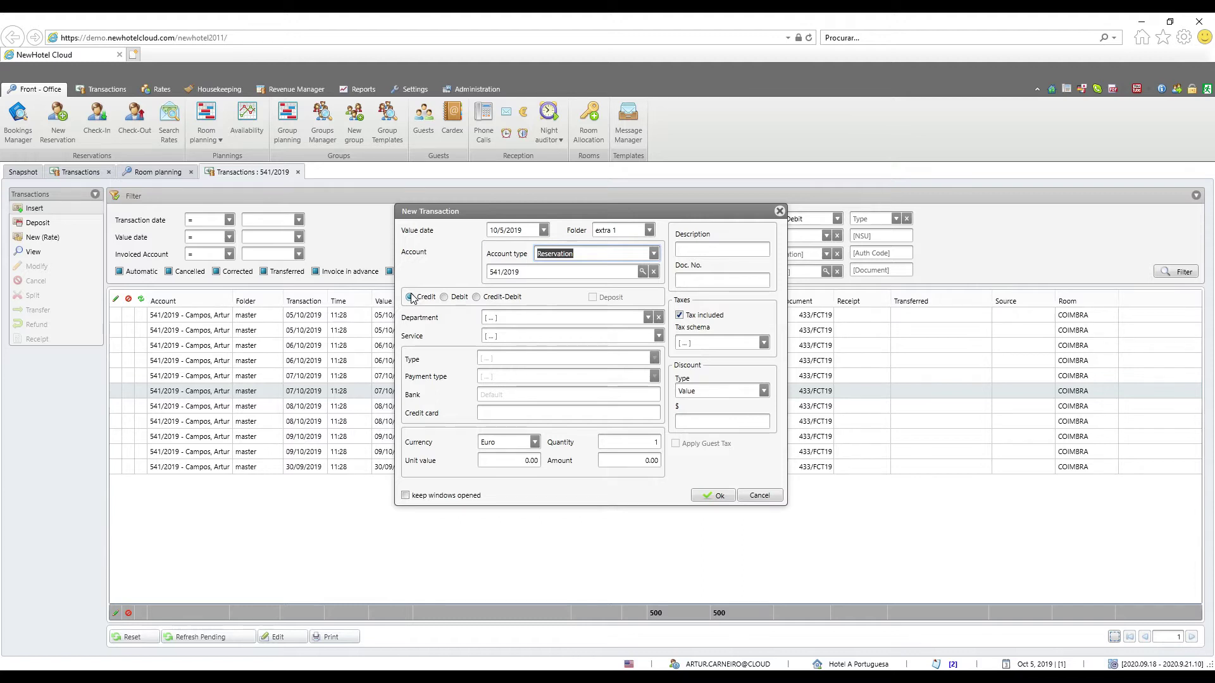
click(445, 300)
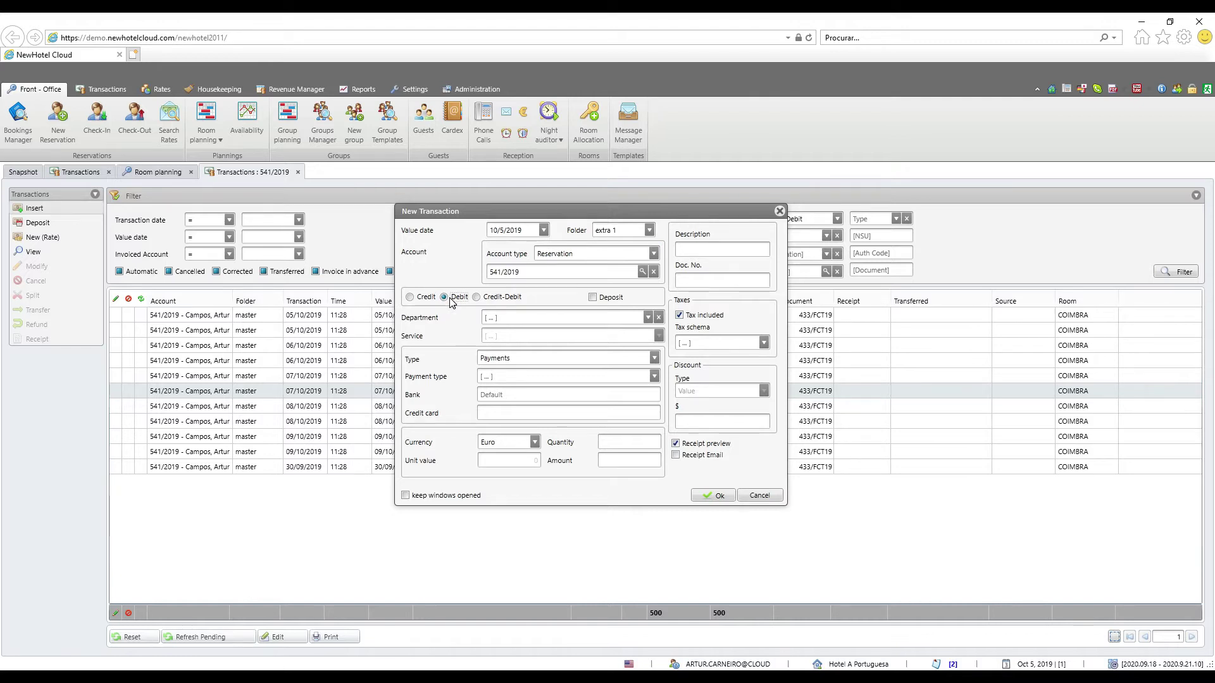
click(594, 298)
click(476, 296)
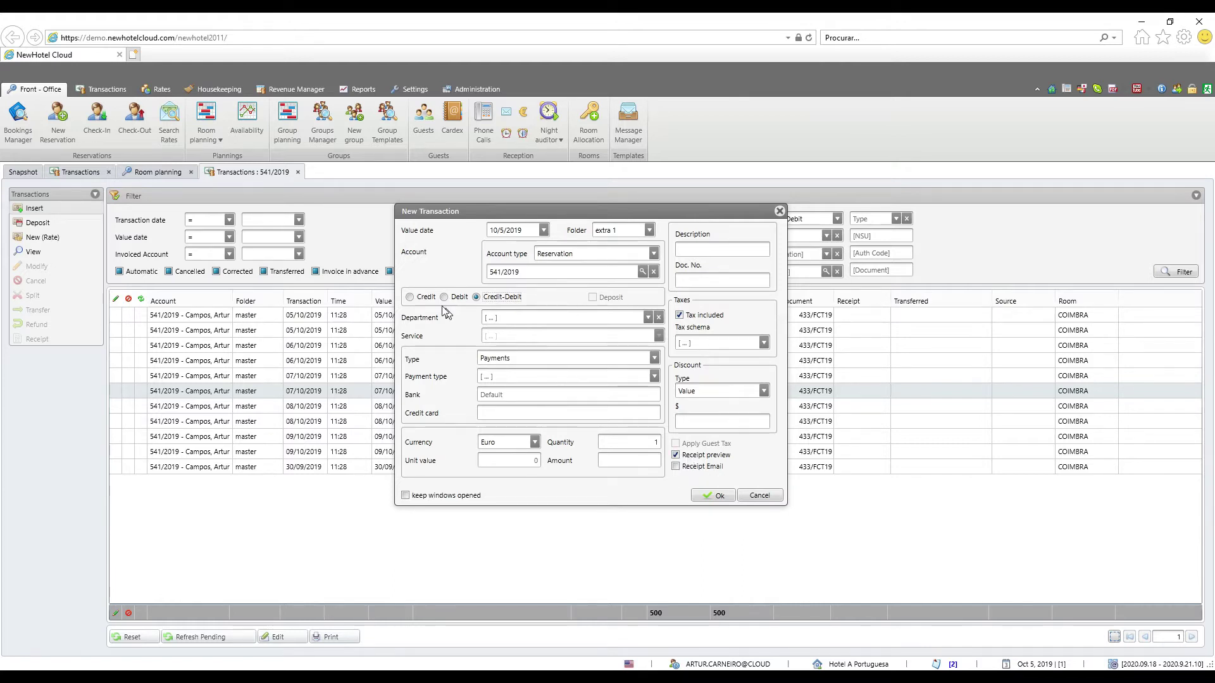
click(410, 297)
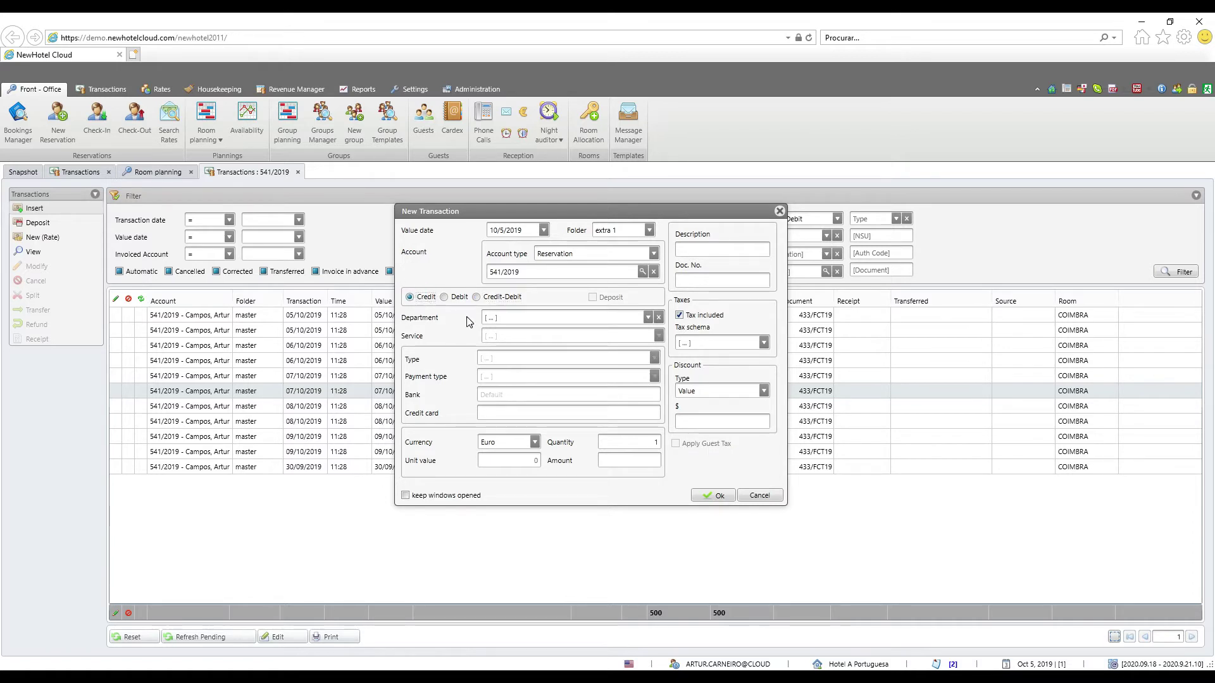
Set the transaction's department to Reception and service to Late Check-out
click(648, 318)
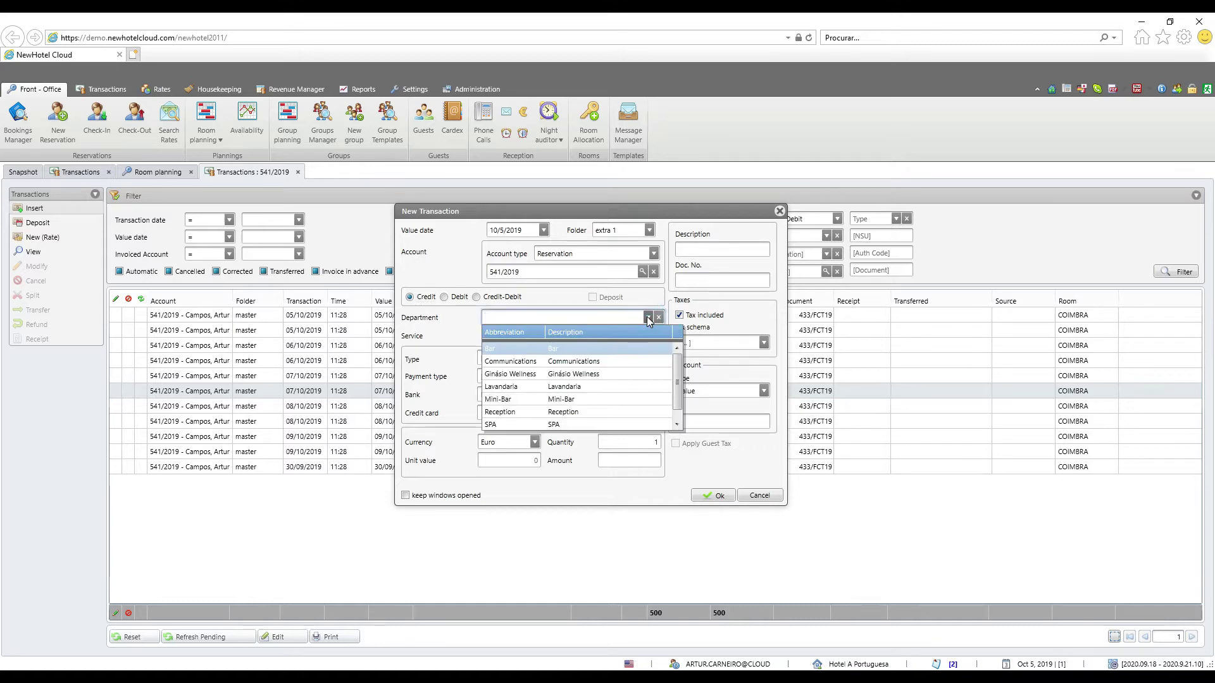
click(602, 412)
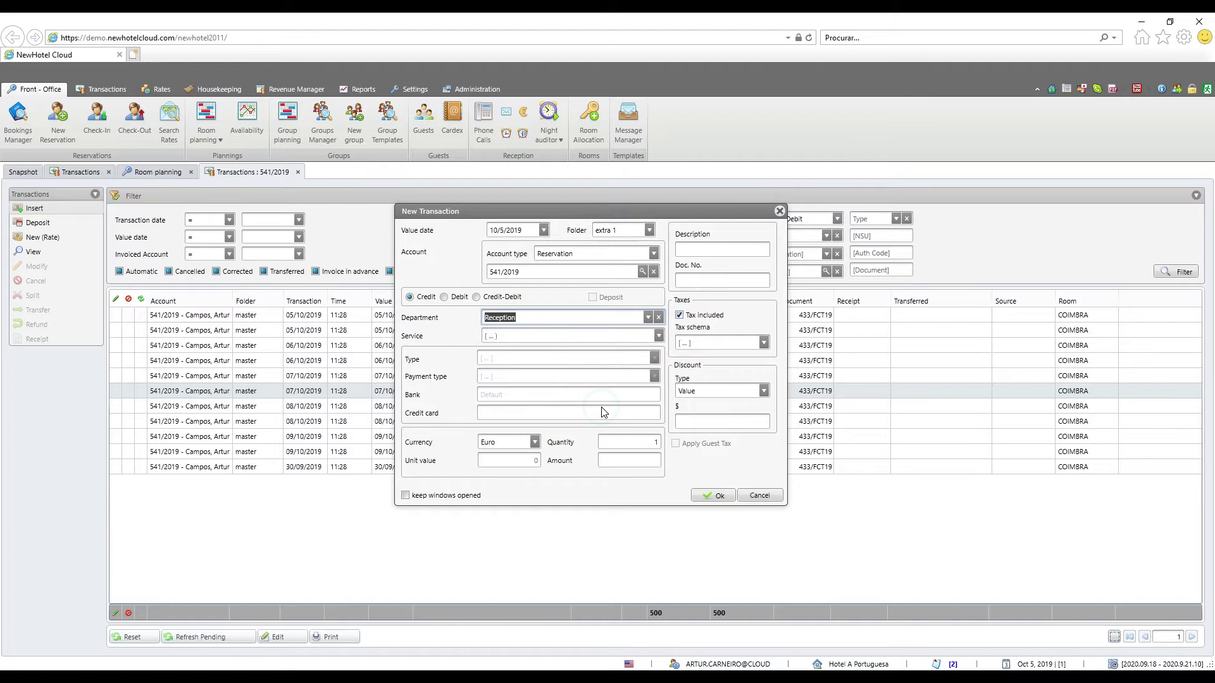
click(659, 336)
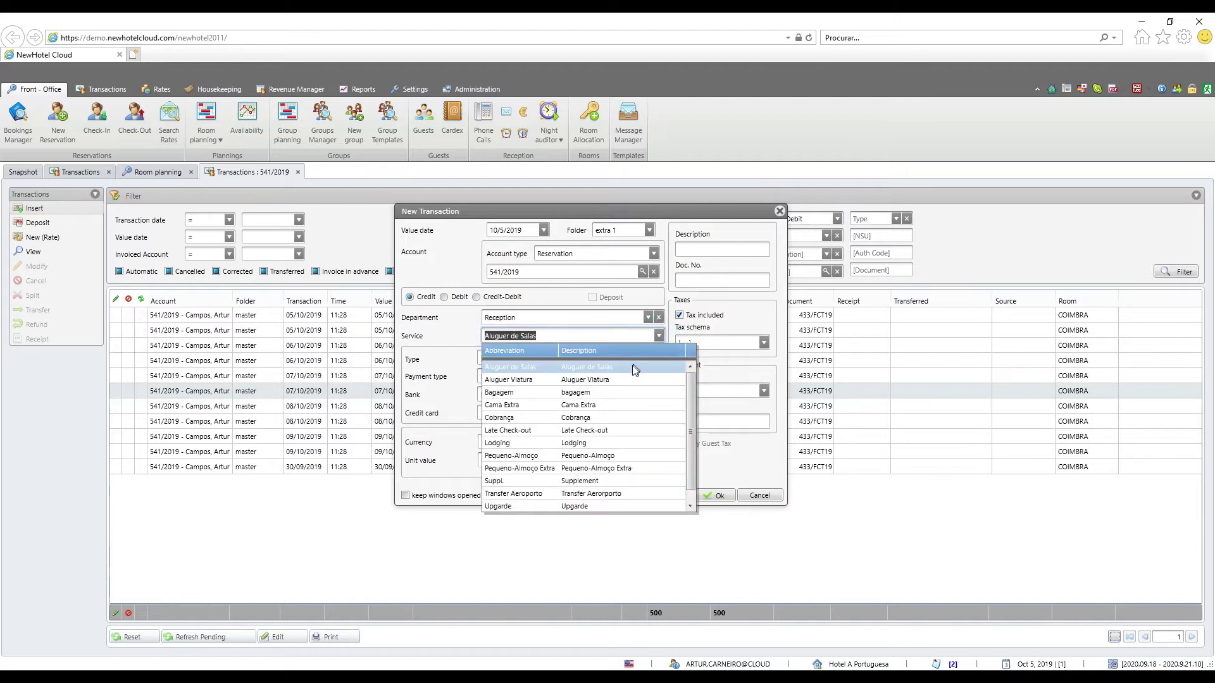
click(604, 429)
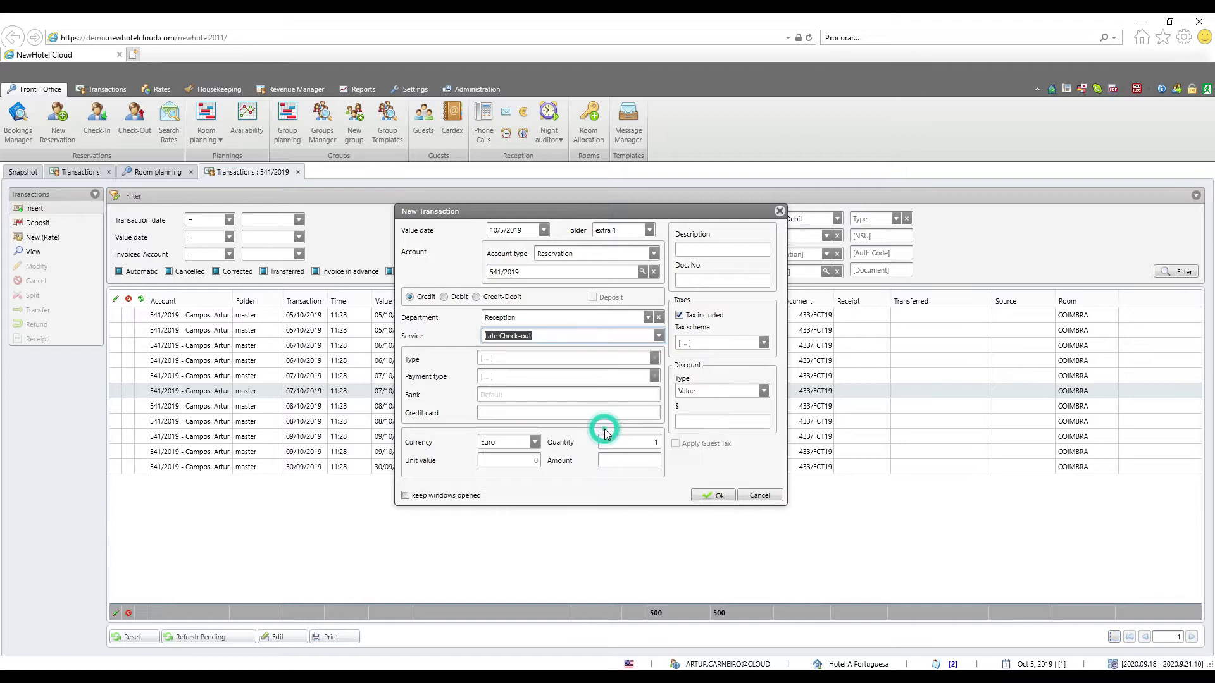
click(551, 412)
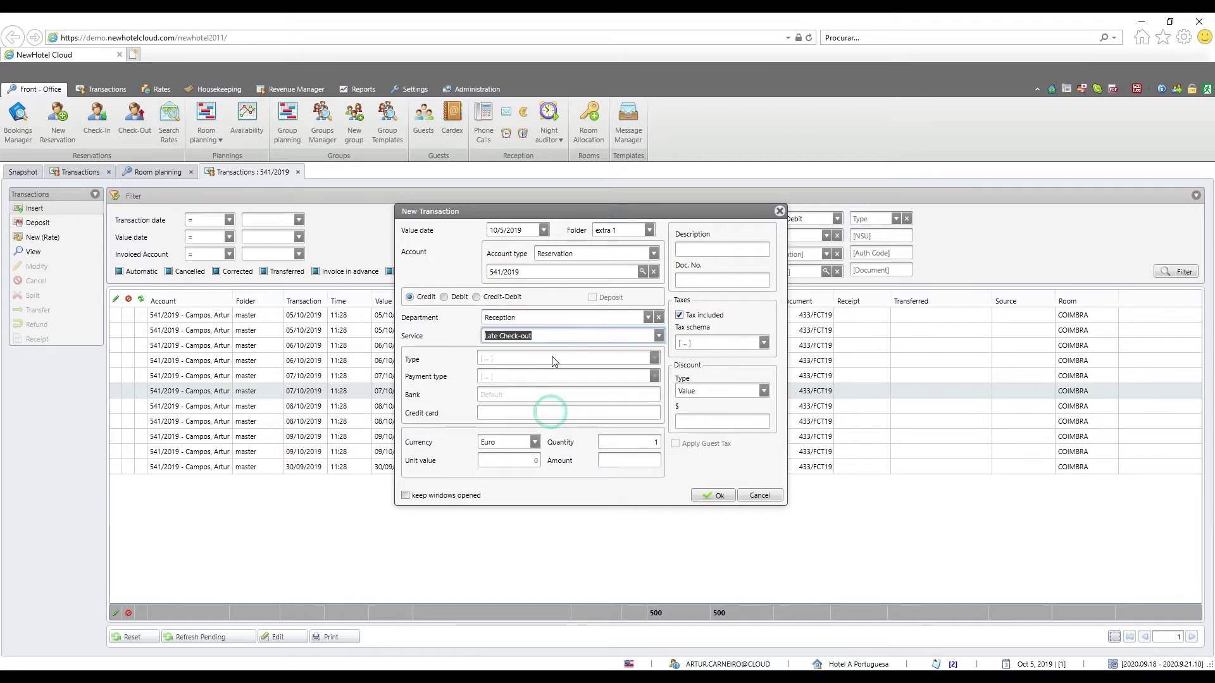
Enter quantity 1, amount 100.00 and the description 'guest request'
click(642, 442)
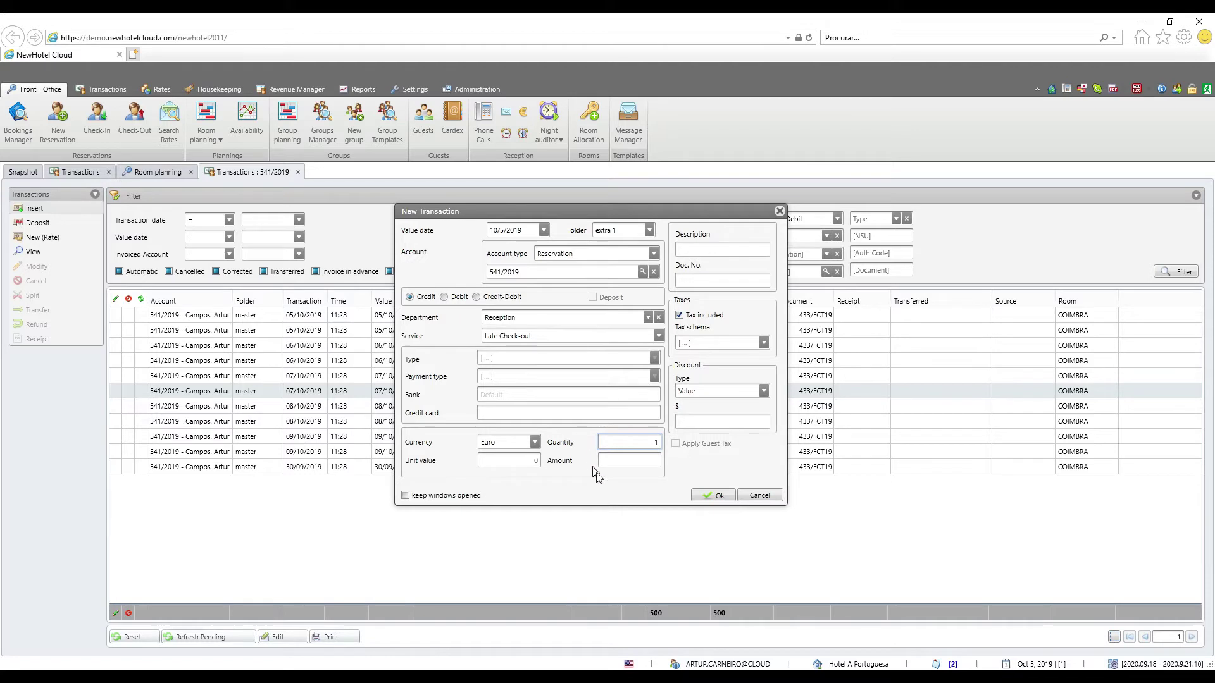
key(Tab)
text(1)
key(Tab)
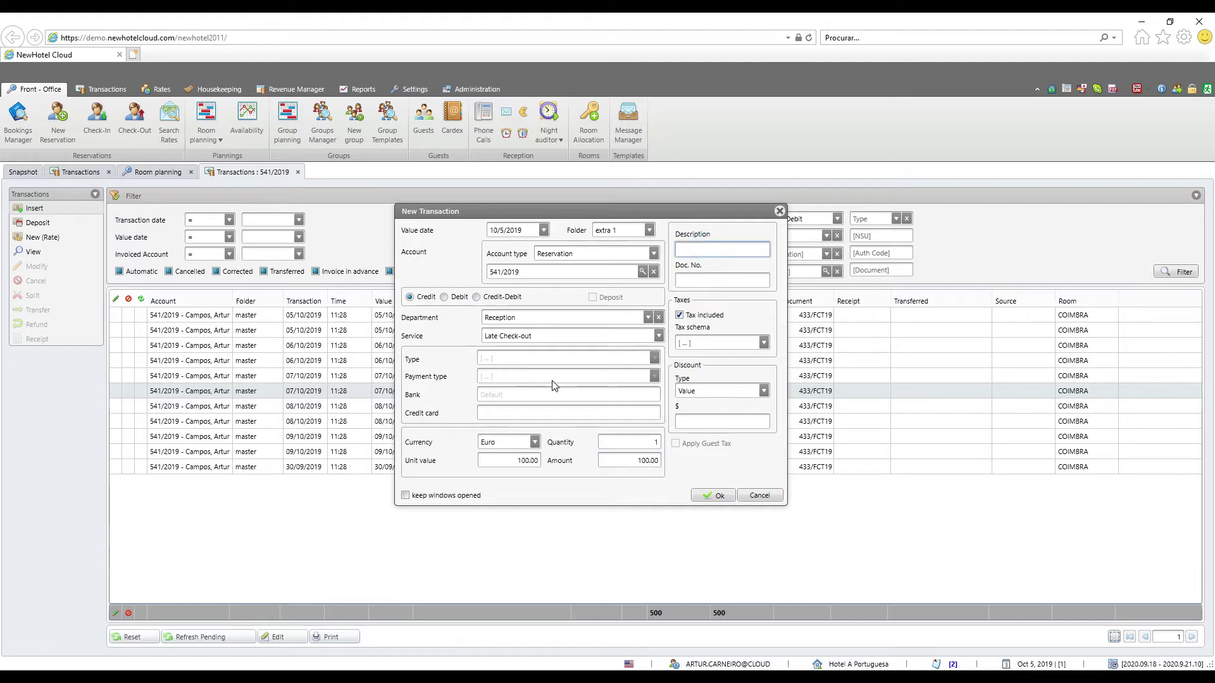
text(guest request)
Leave the document number and tax schema empty
click(724, 280)
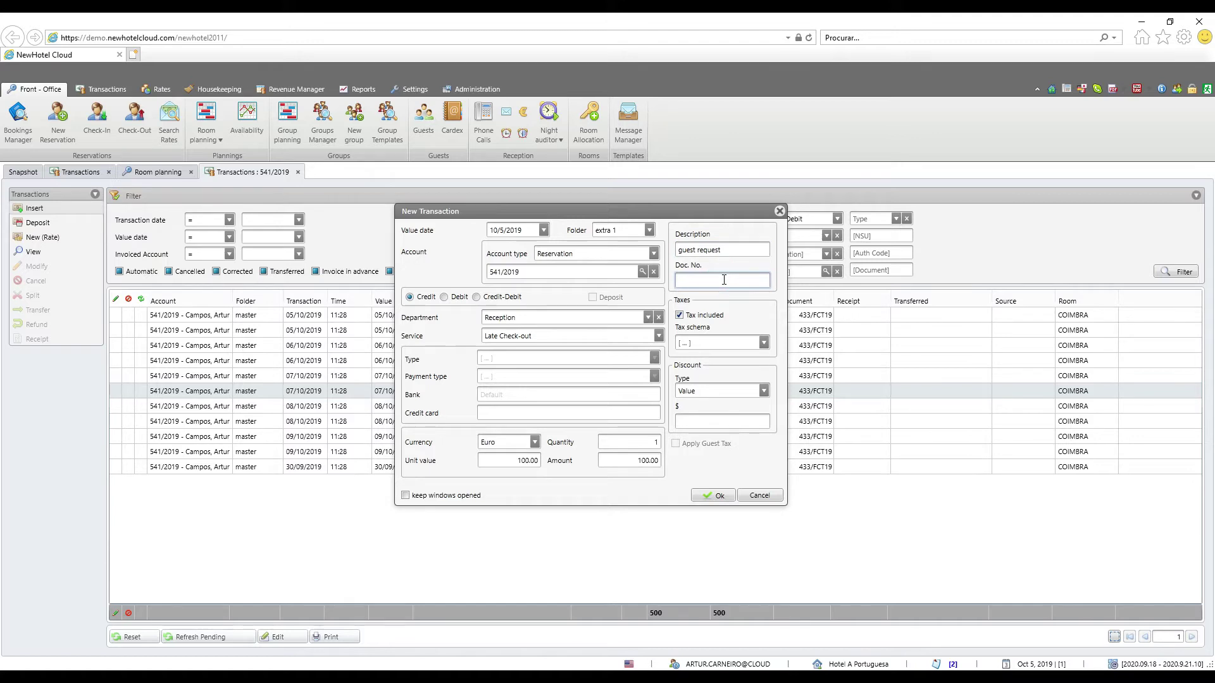
text(12)
key(BackSpace)
key(BackSpace)
click(764, 343)
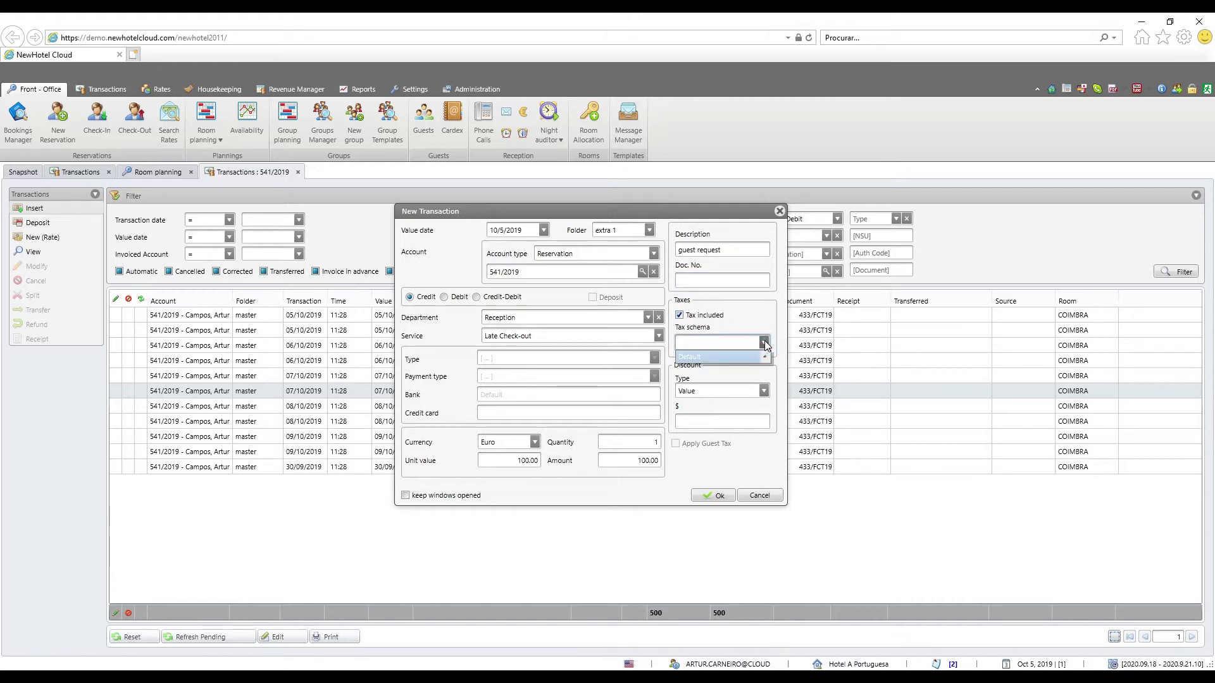
click(765, 343)
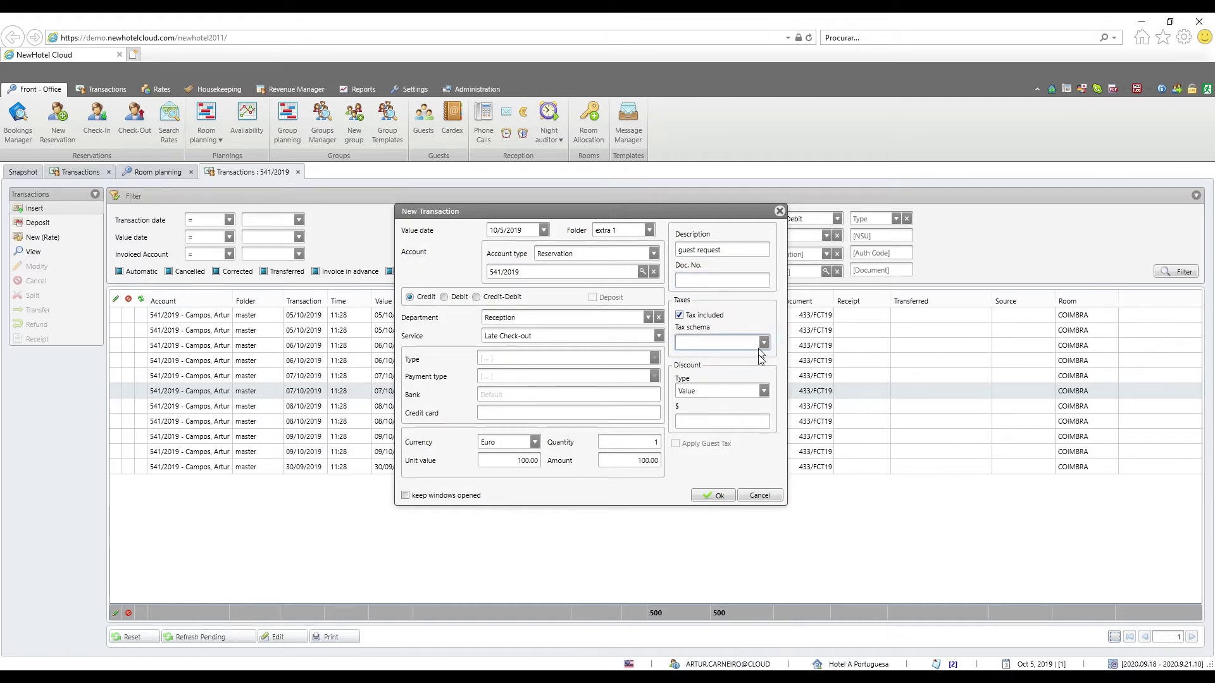
Set the discount type to Percent with no value and save the 100.00 Late Check-out charge
click(762, 391)
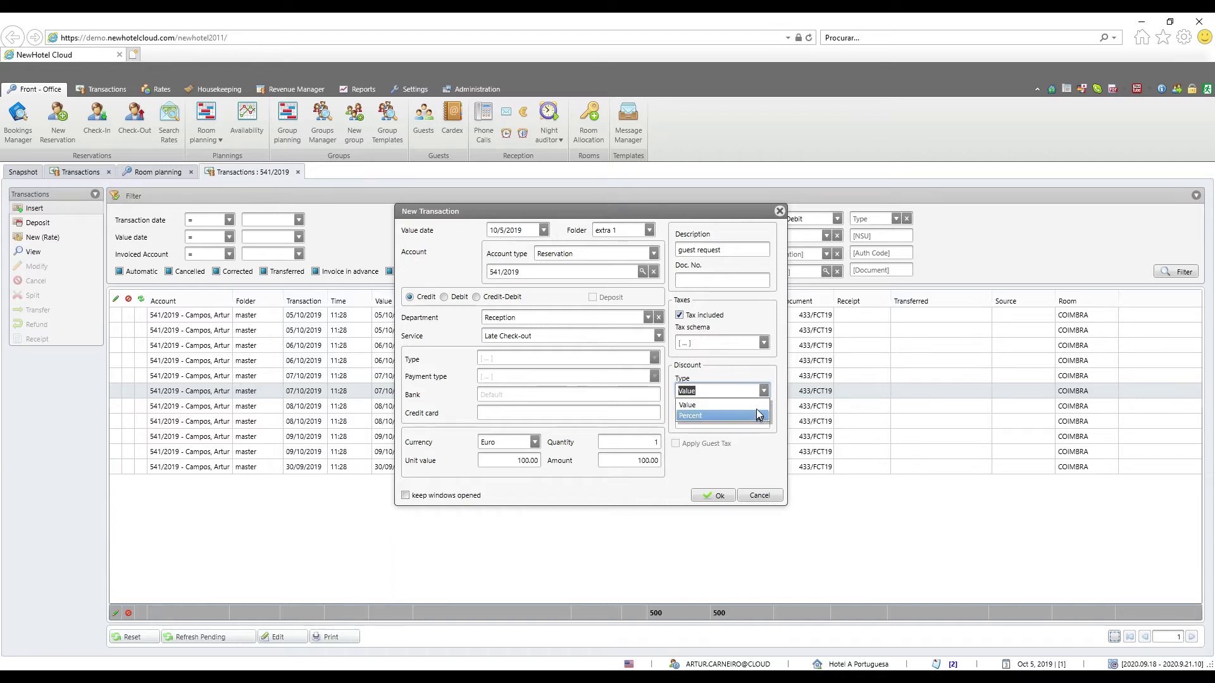
click(742, 405)
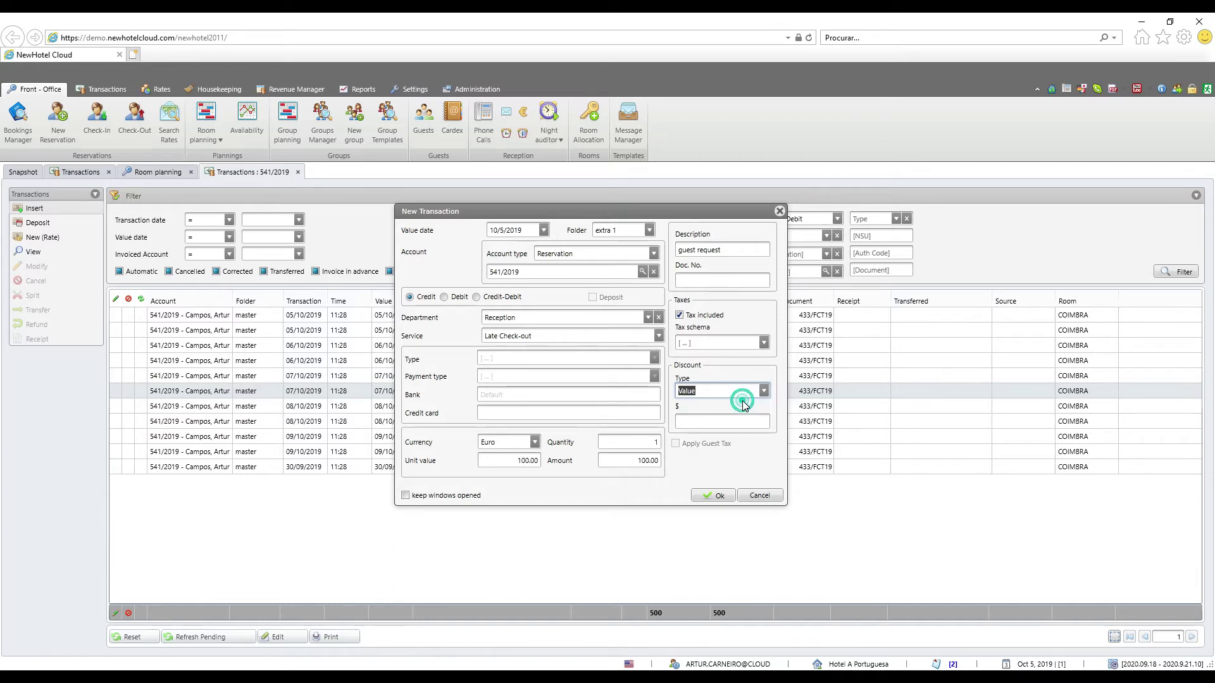
click(723, 421)
text(10)
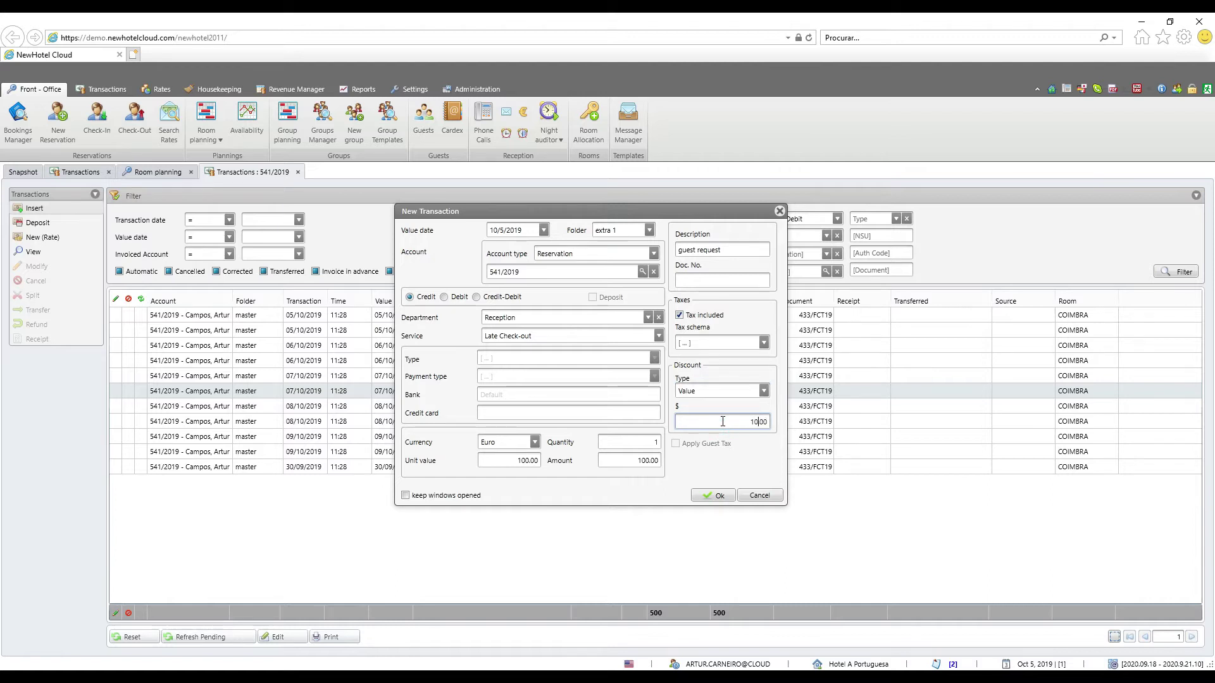
click(764, 392)
click(742, 416)
click(746, 424)
text(1)
key(BackSpace)
click(425, 498)
click(406, 495)
click(706, 503)
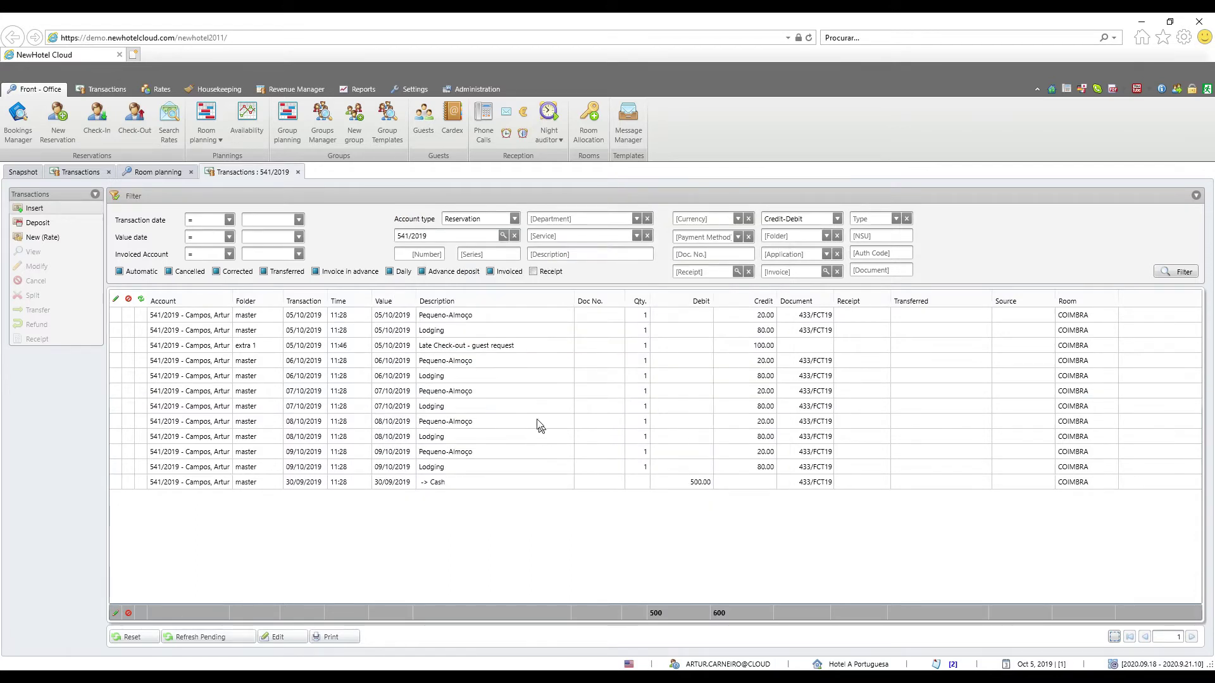
Open the 'Late Check-out - guest request' charge in the Modify entry dialog
click(500, 345)
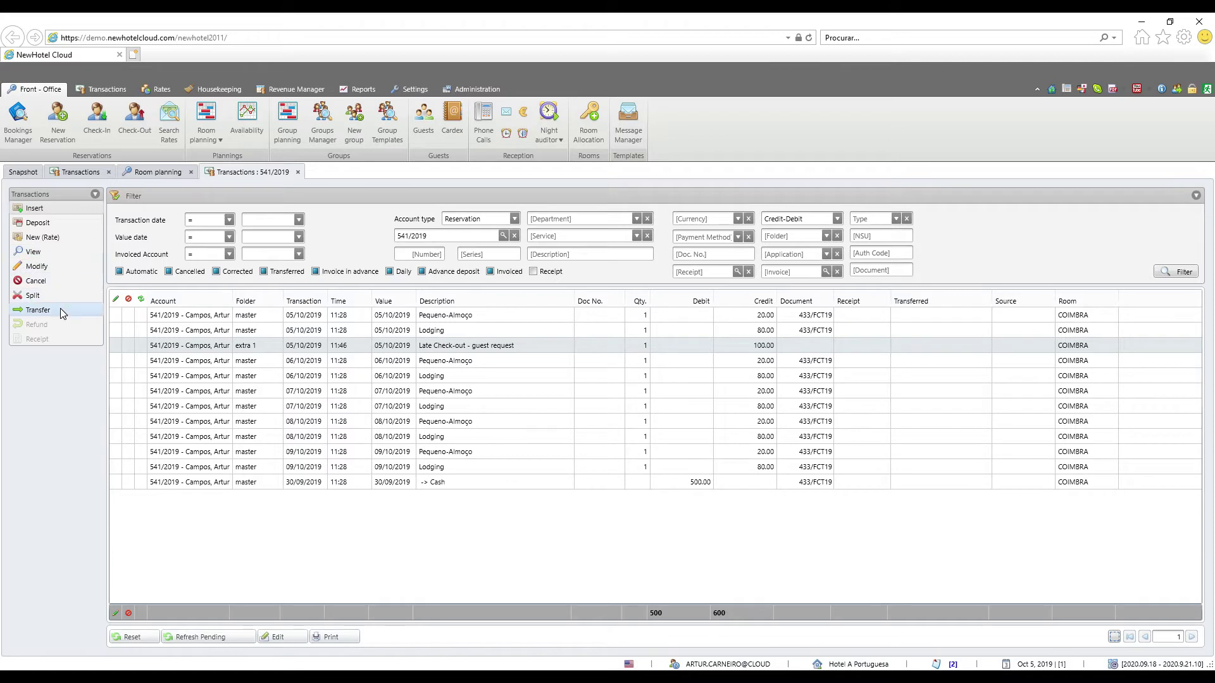
click(55, 267)
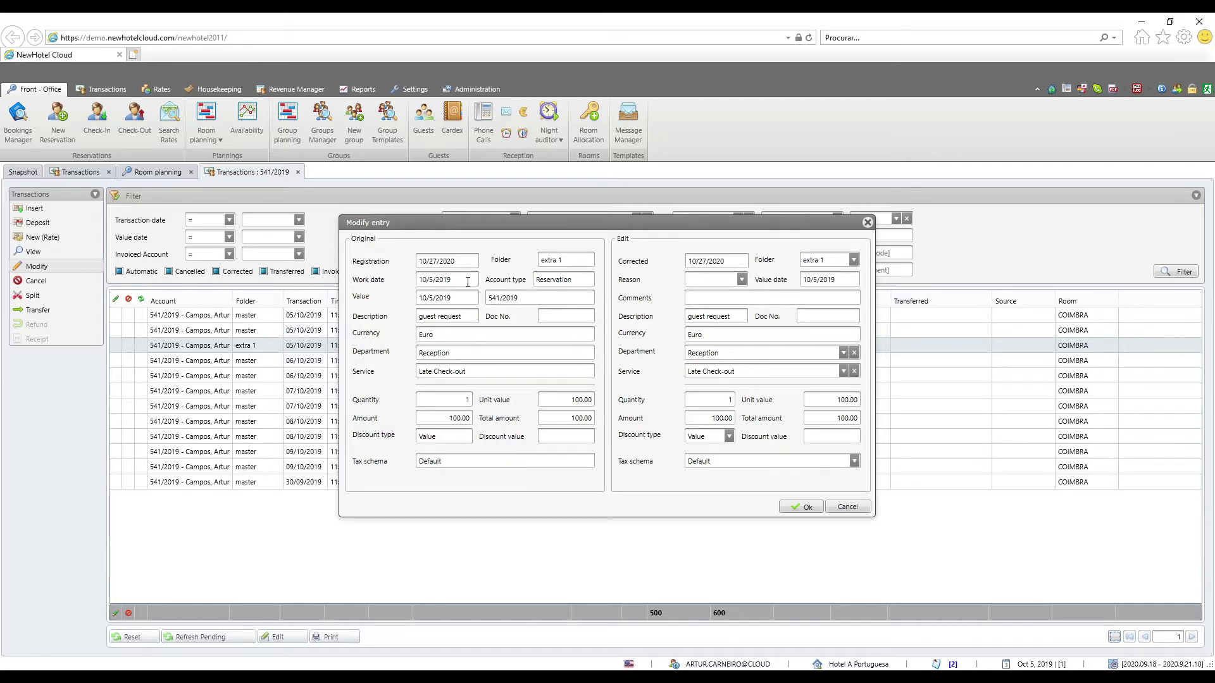
Change the Late Check-out unit value to 120 with correction reason Error and save
double_click(450, 464)
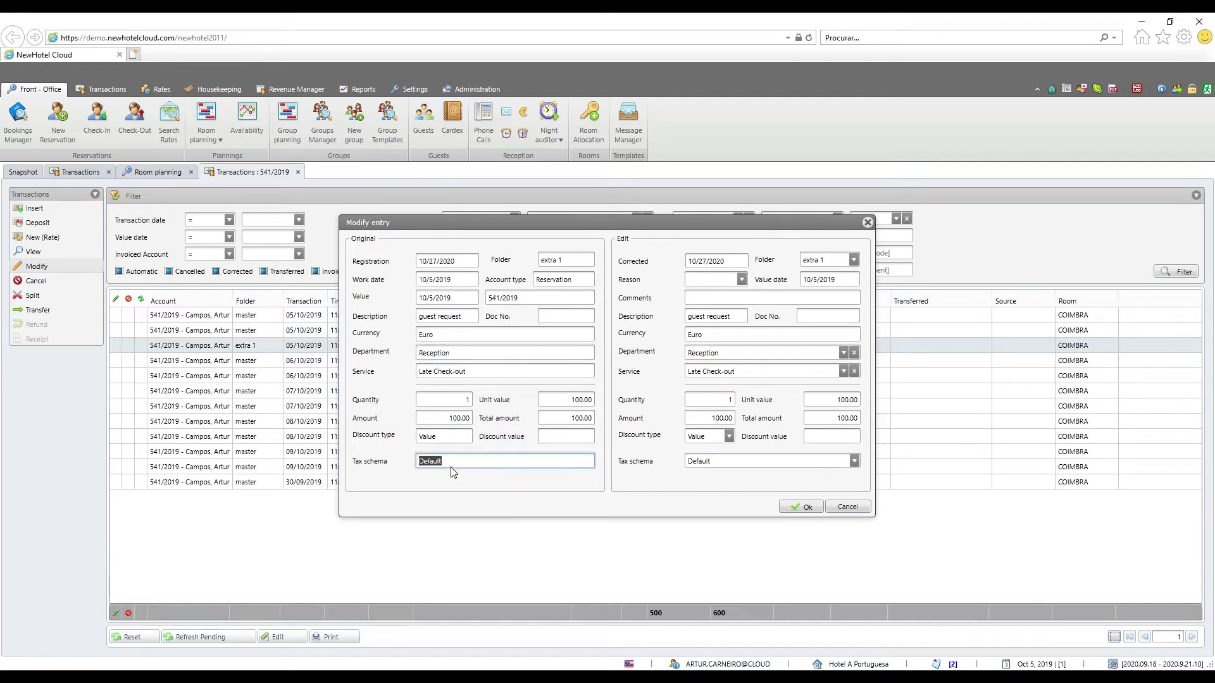
click(510, 450)
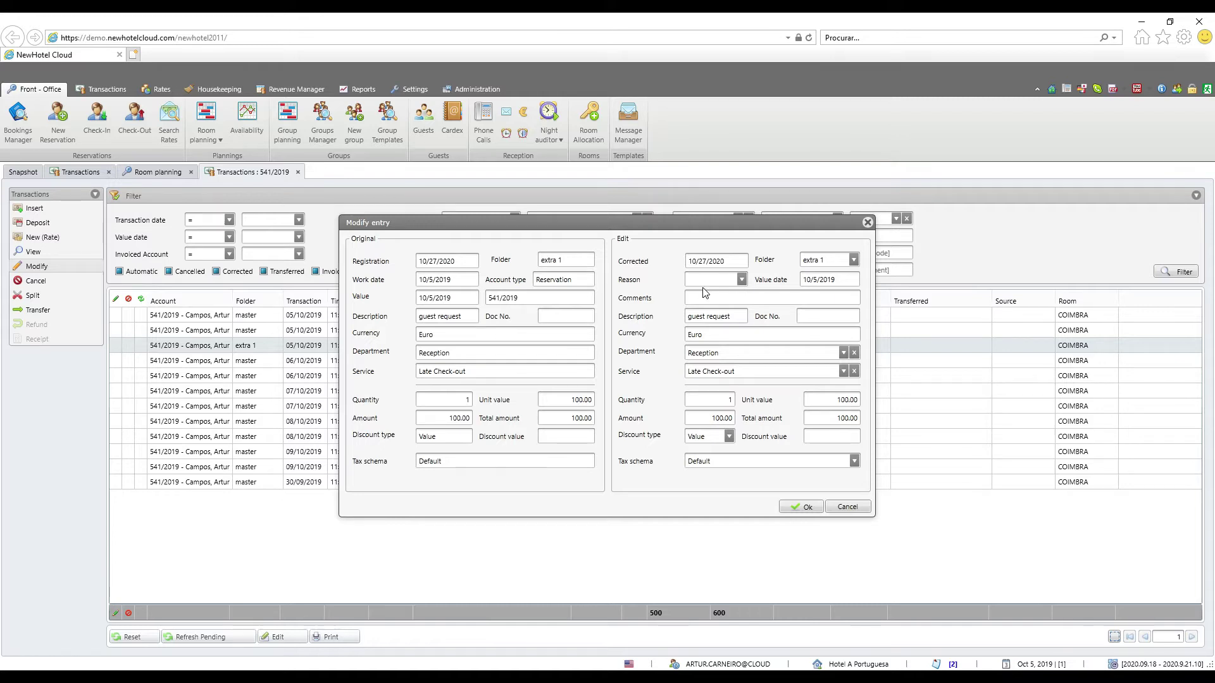
click(742, 279)
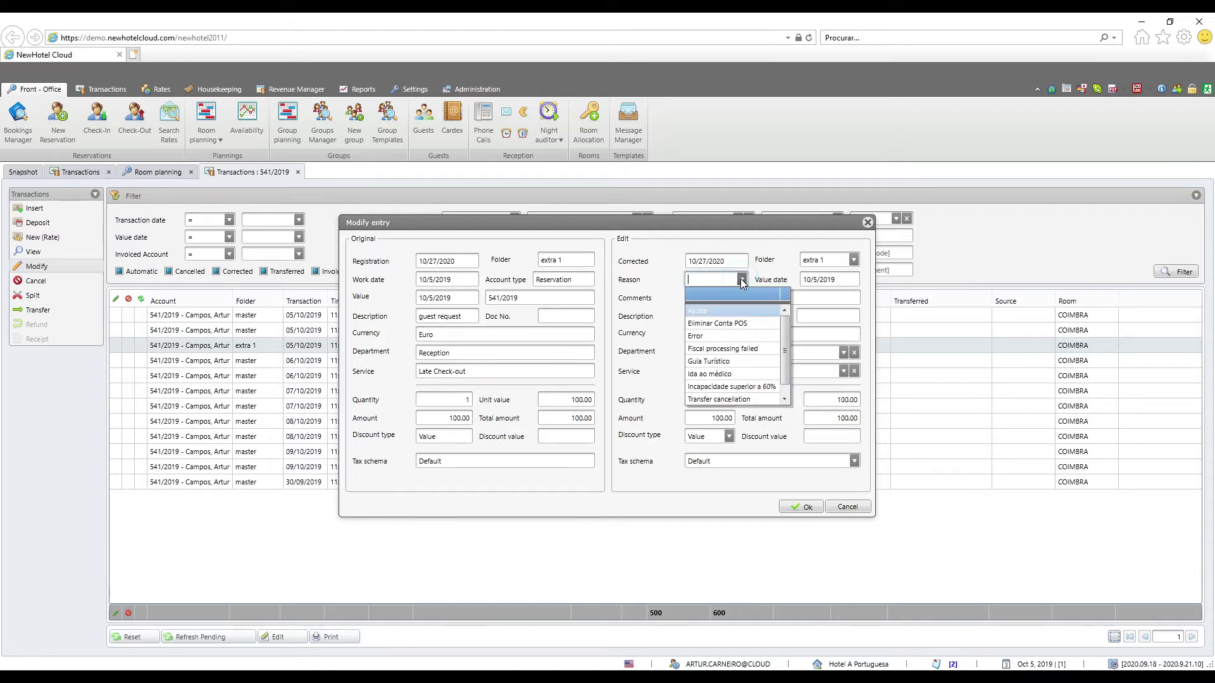
click(738, 337)
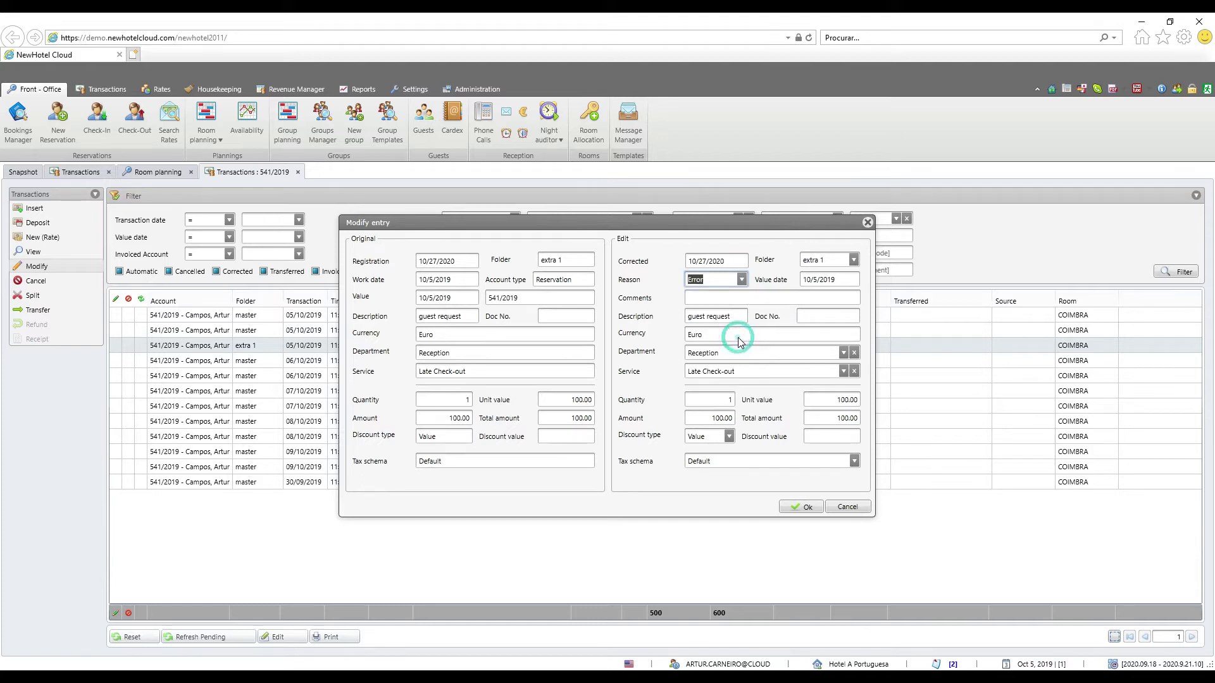
click(747, 298)
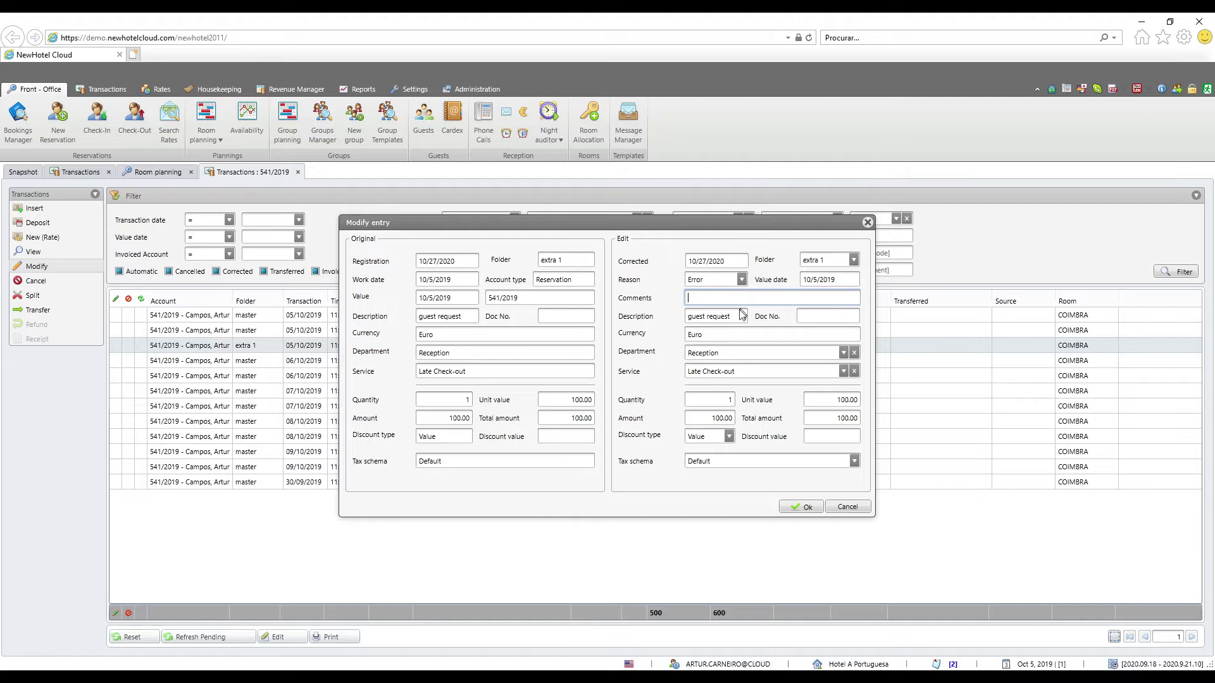
click(731, 316)
click(694, 316)
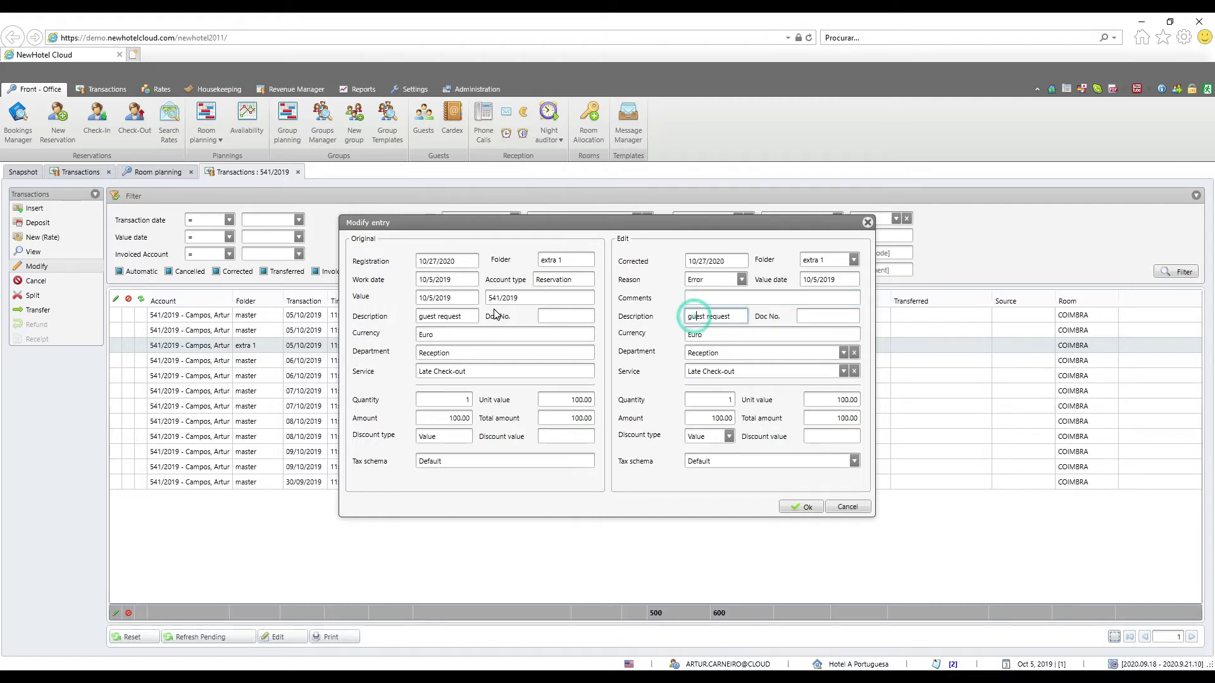
click(825, 317)
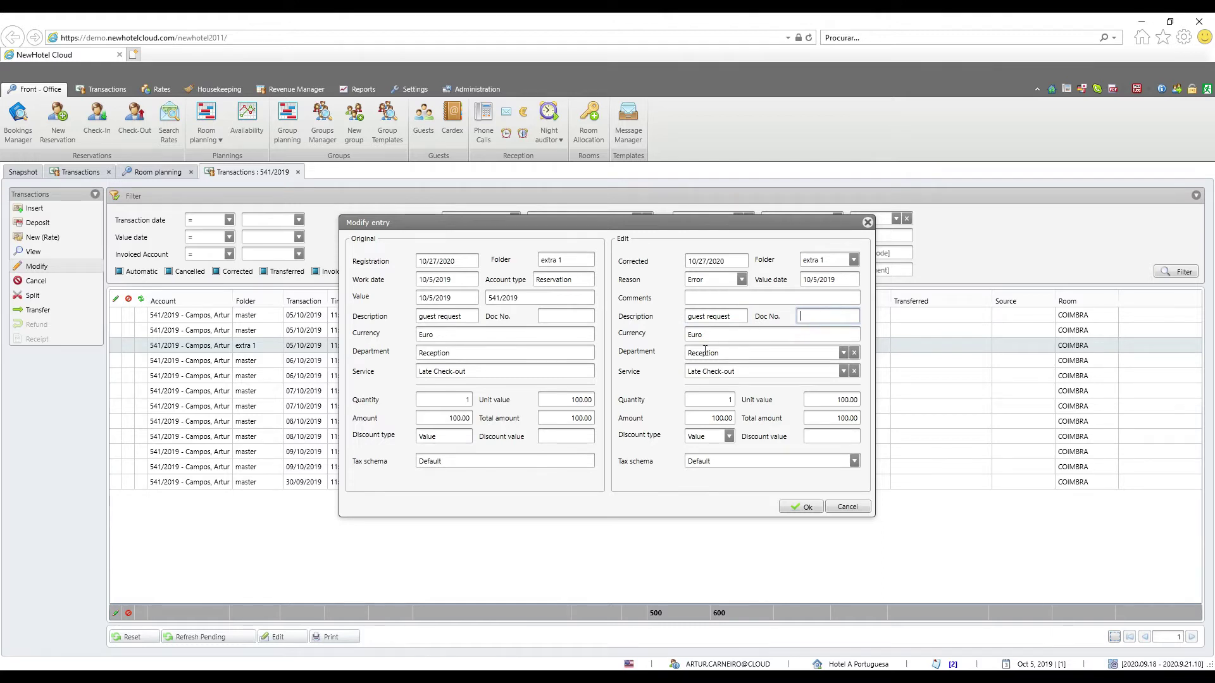
click(829, 400)
text(120)
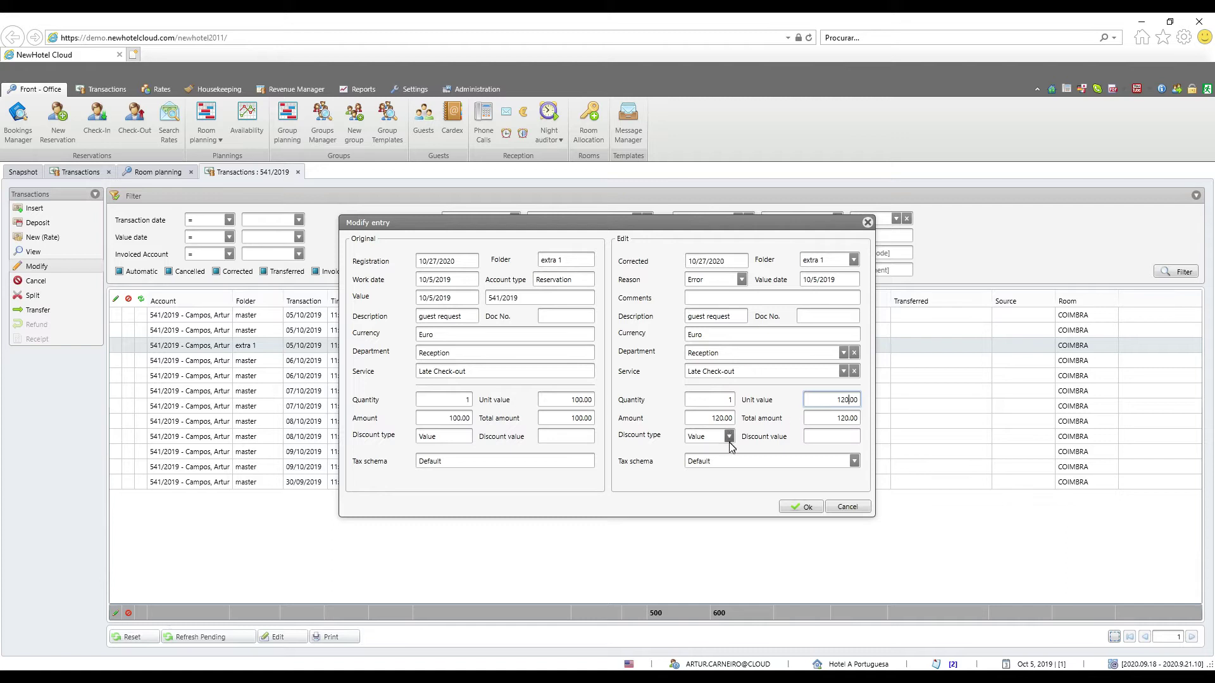
click(797, 509)
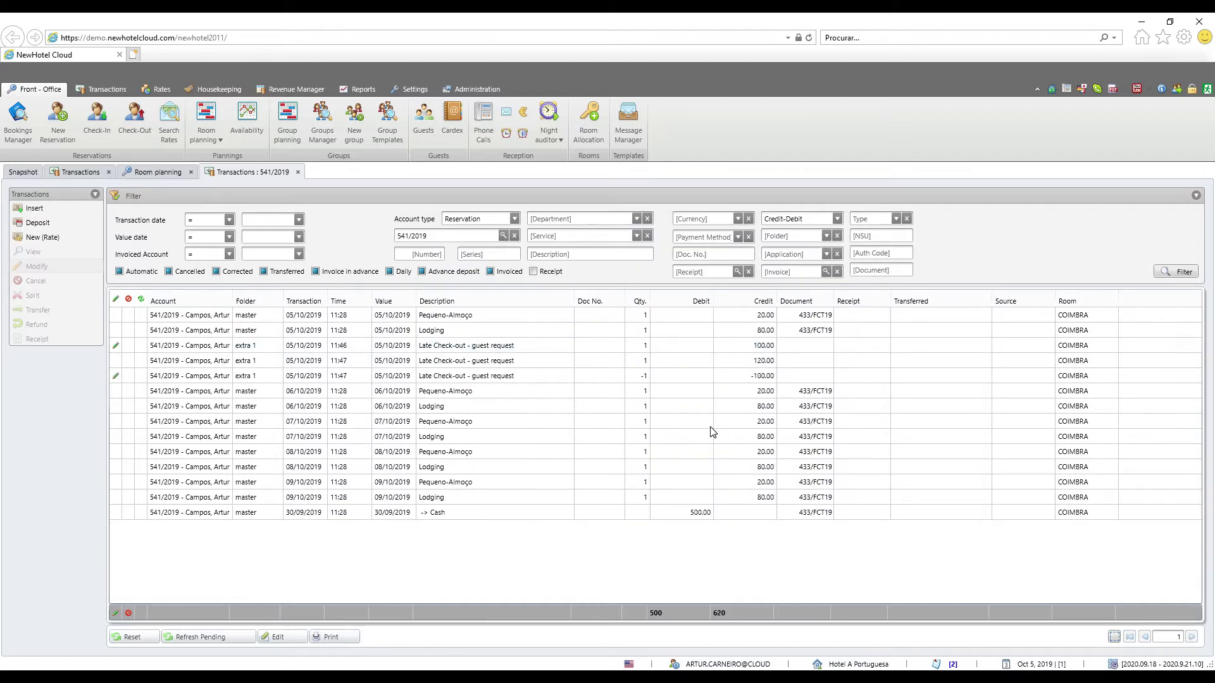
Review the original 100.00, the -100.00 reversal and the 120.00 Late Check-out entries
click(504, 382)
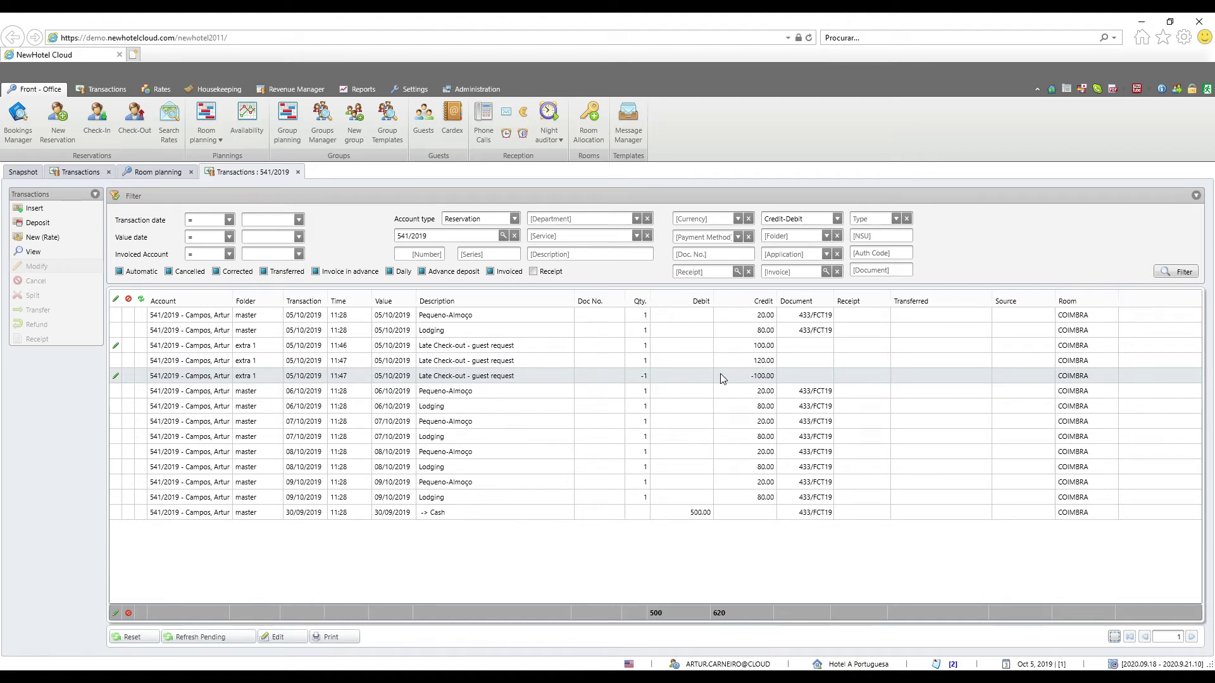
click(751, 347)
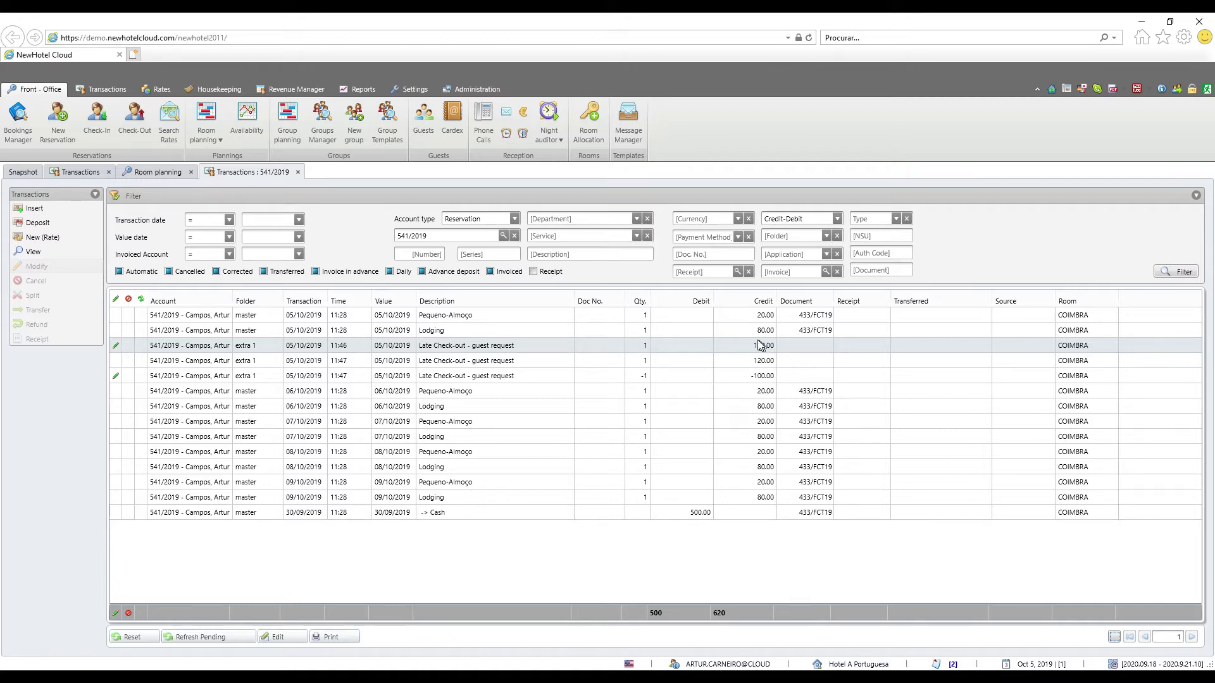
click(513, 377)
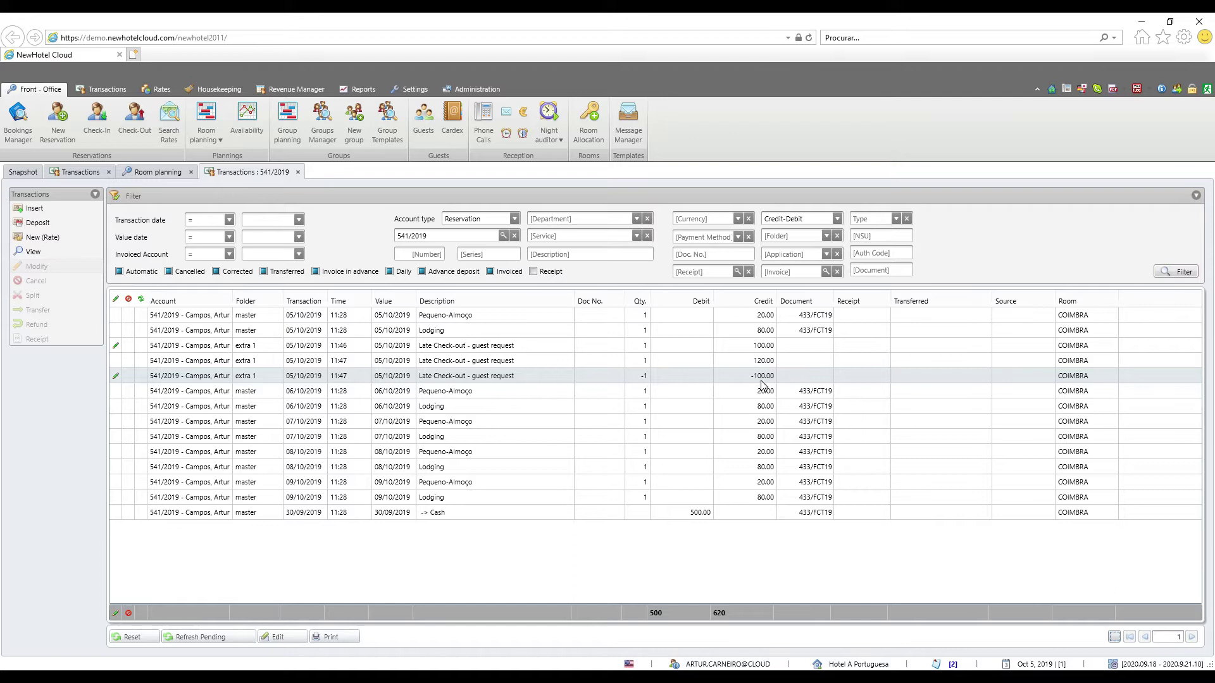
click(512, 347)
click(518, 376)
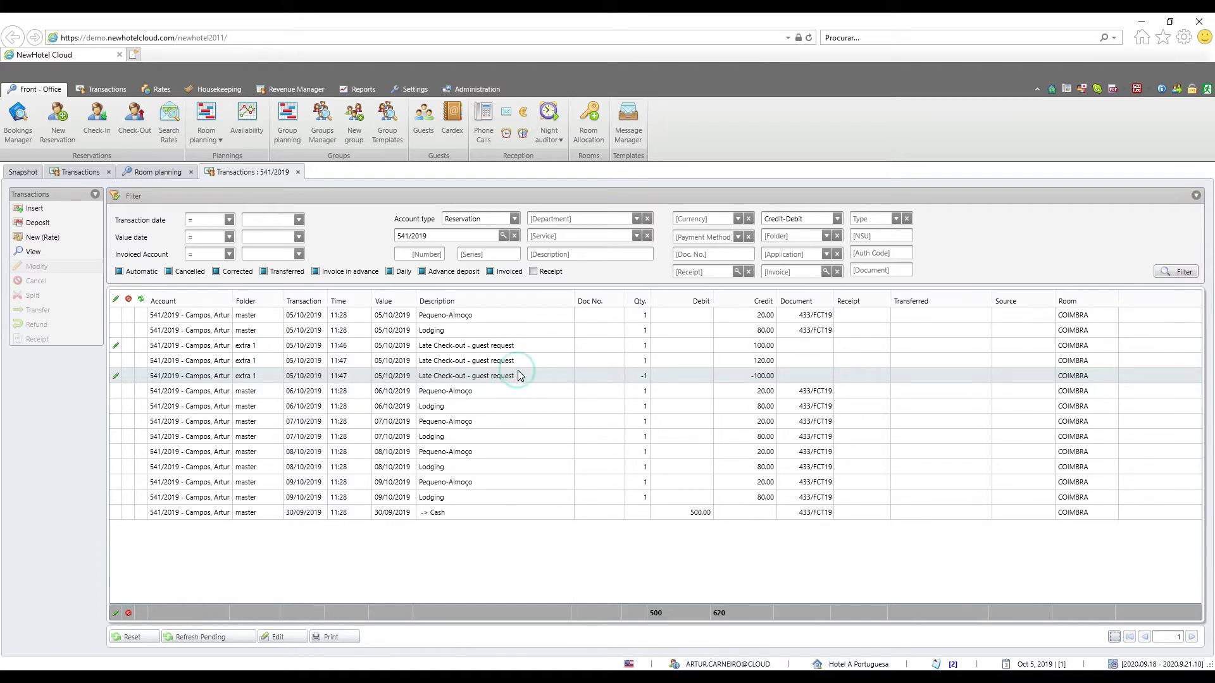
click(584, 359)
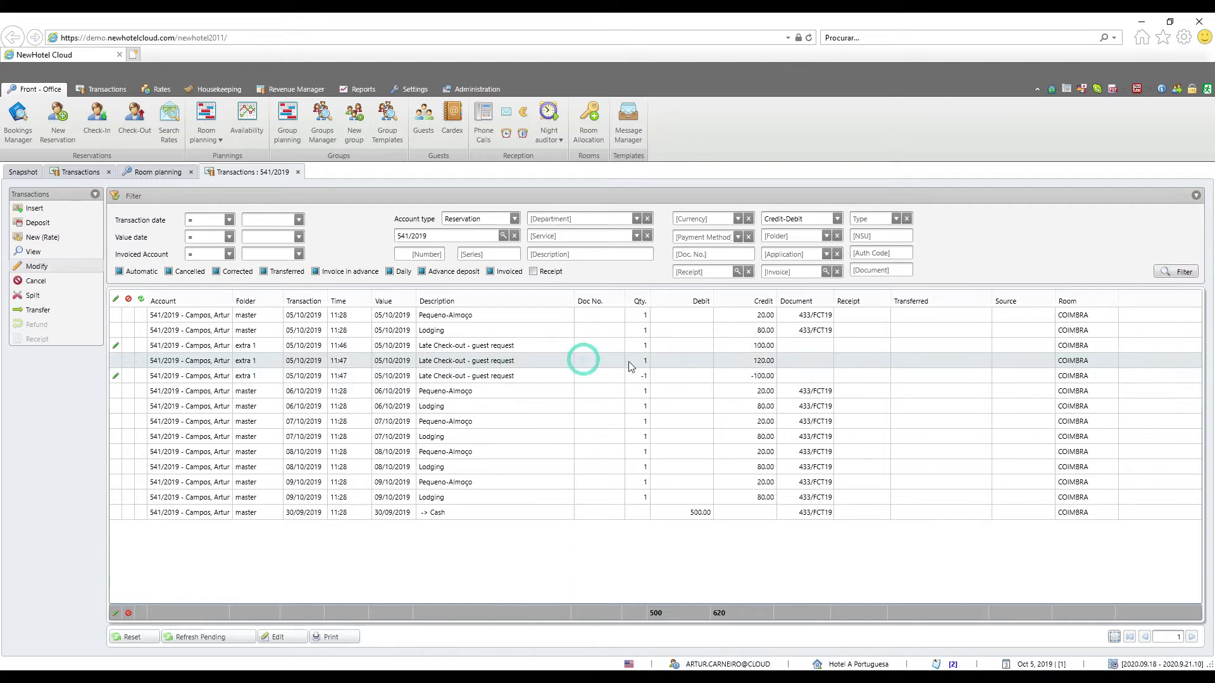
click(762, 346)
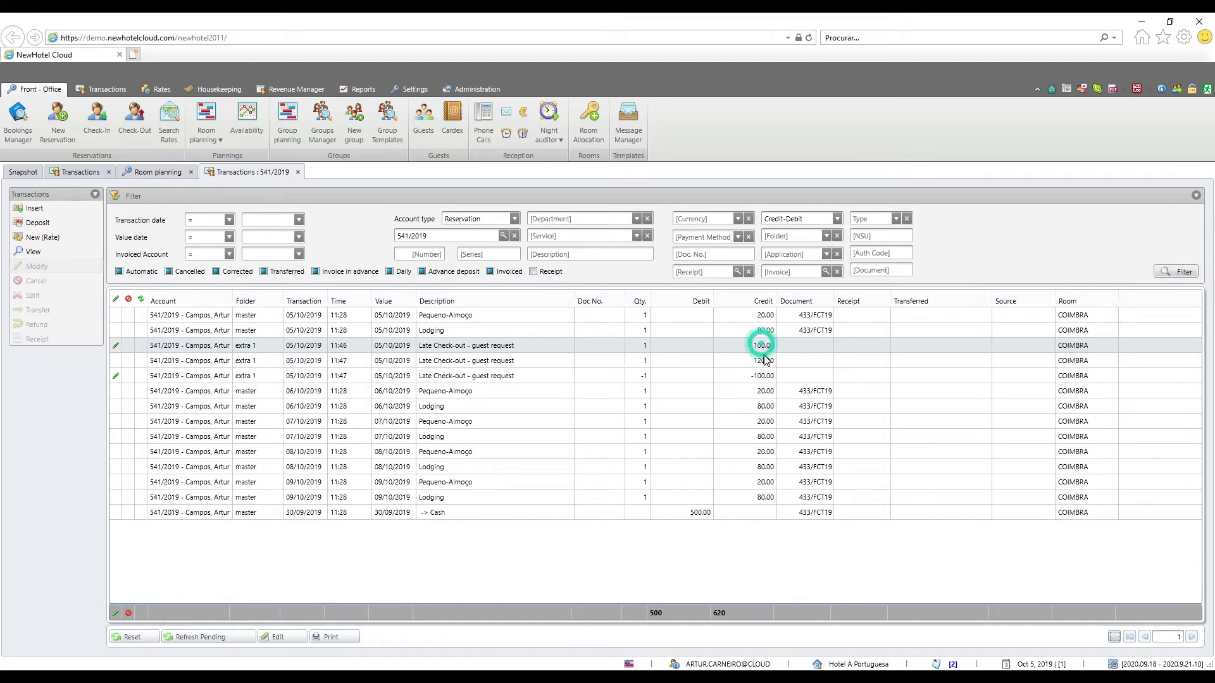
click(765, 378)
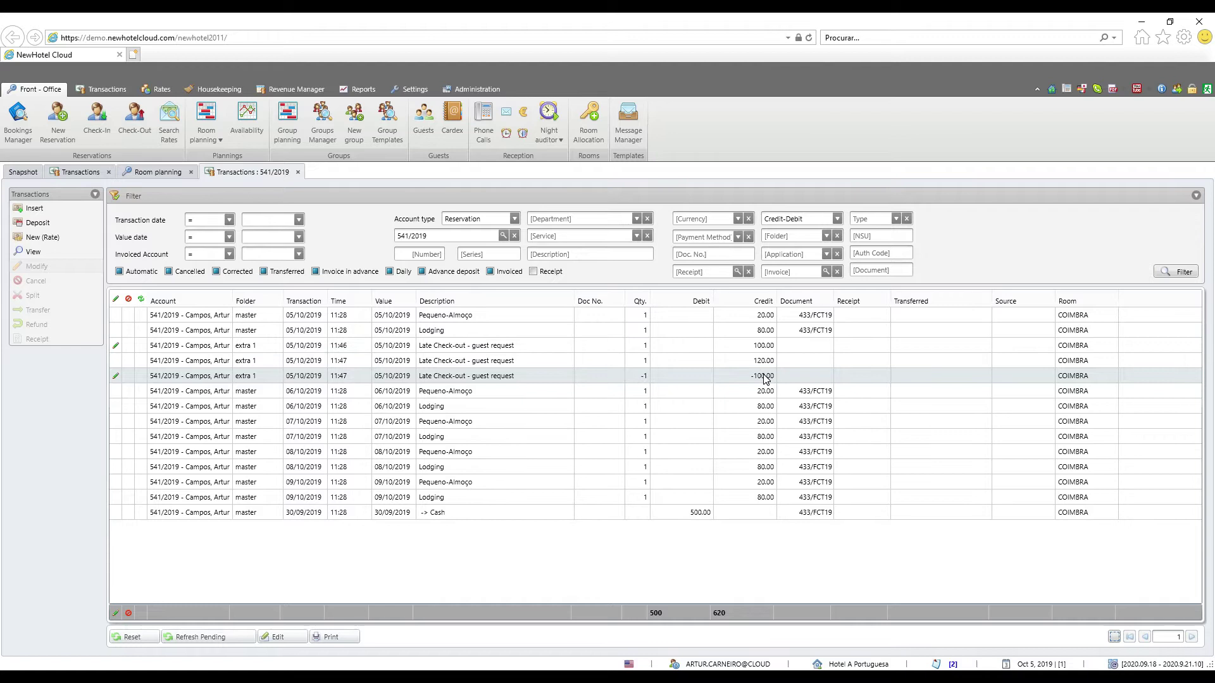
click(765, 361)
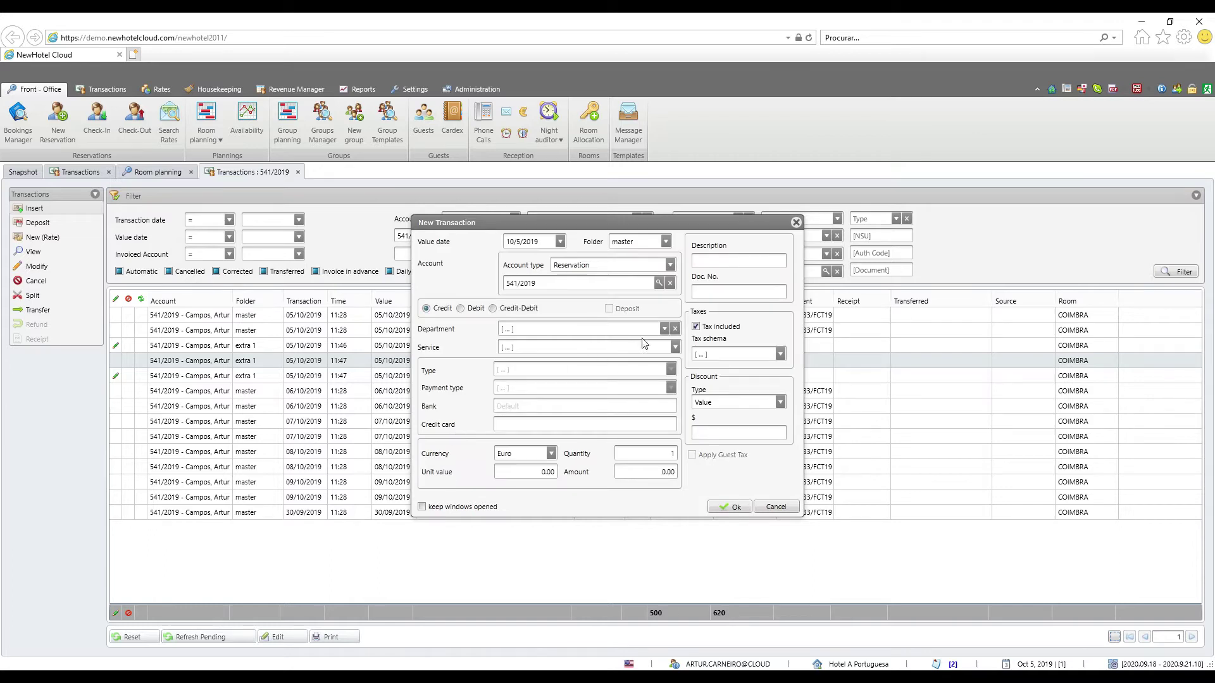
Post a 10.00 Mini-Bar Coca-cola charge, then close the New Transaction form
click(663, 329)
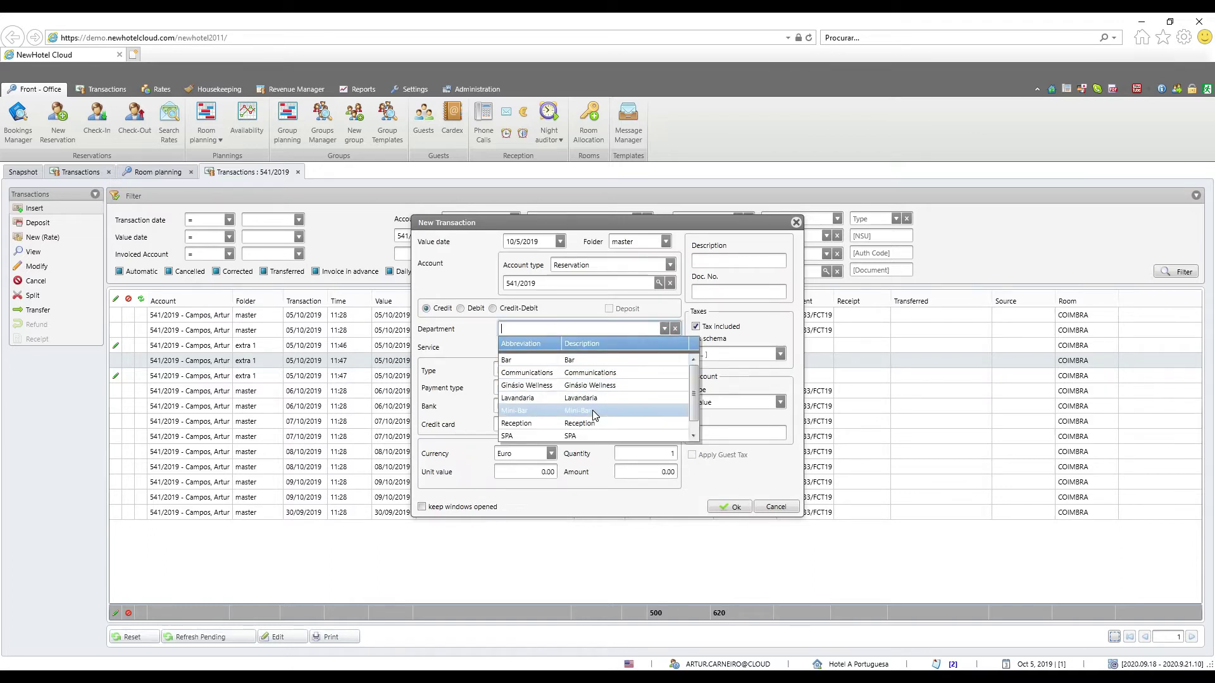
click(592, 409)
click(656, 471)
text(10)
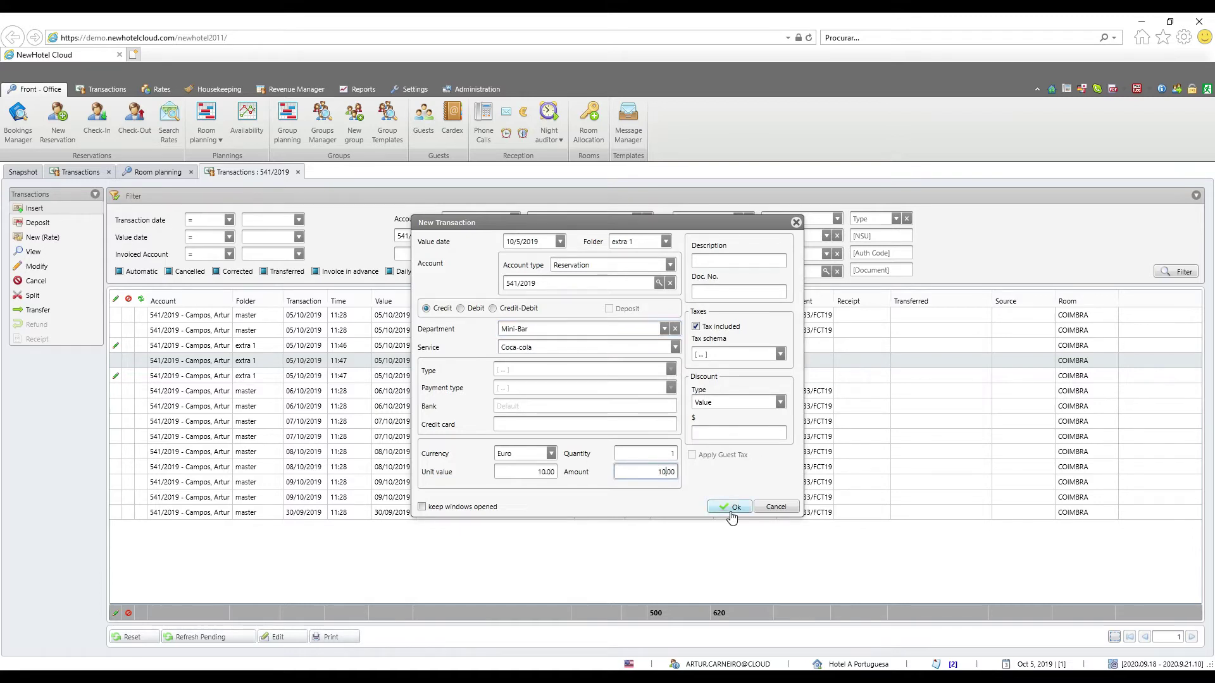
click(434, 507)
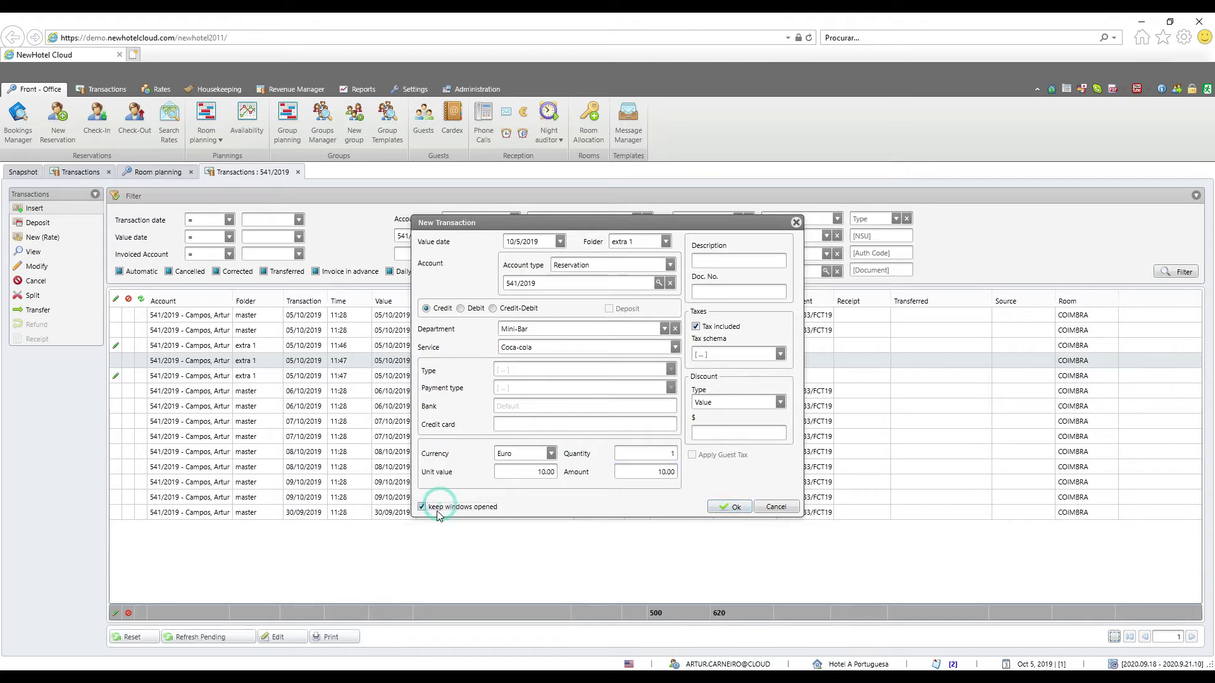
click(732, 507)
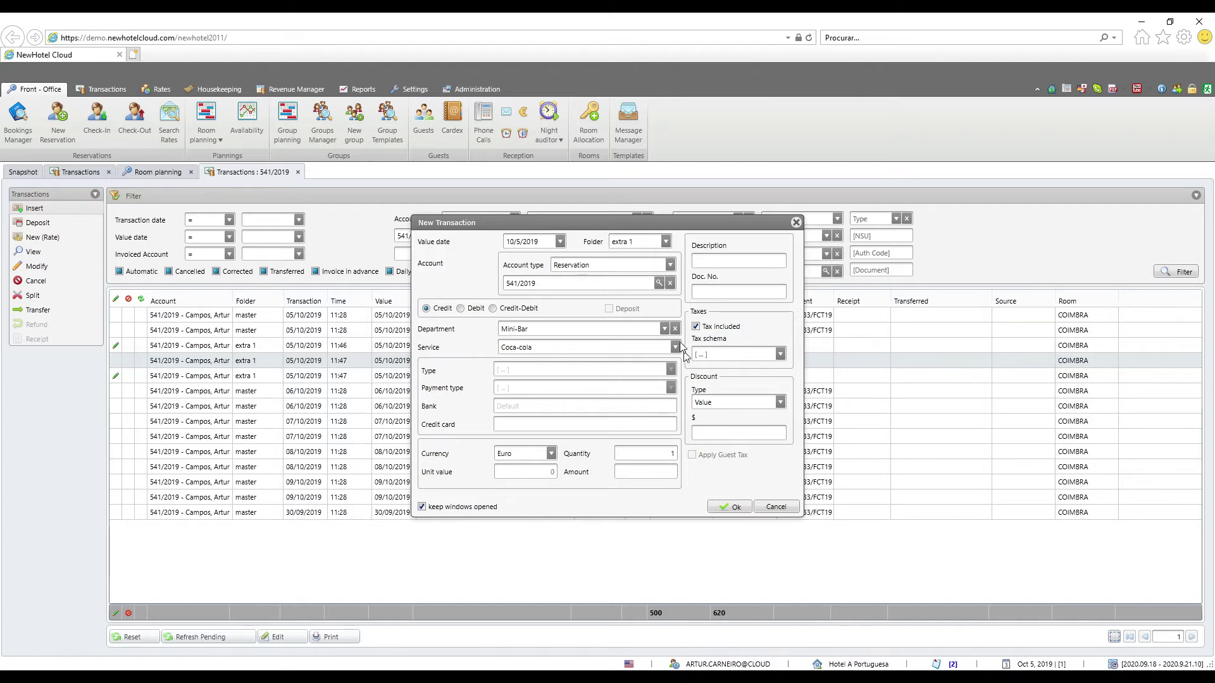
drag(608, 223, 667, 450)
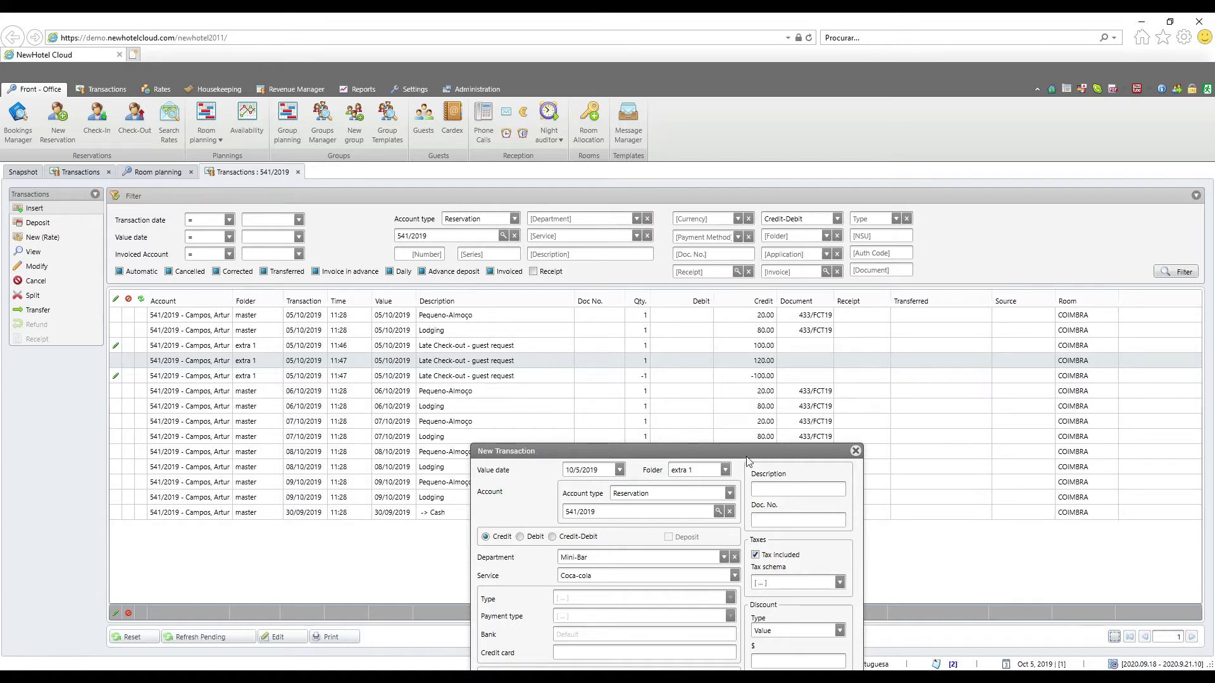
click(779, 460)
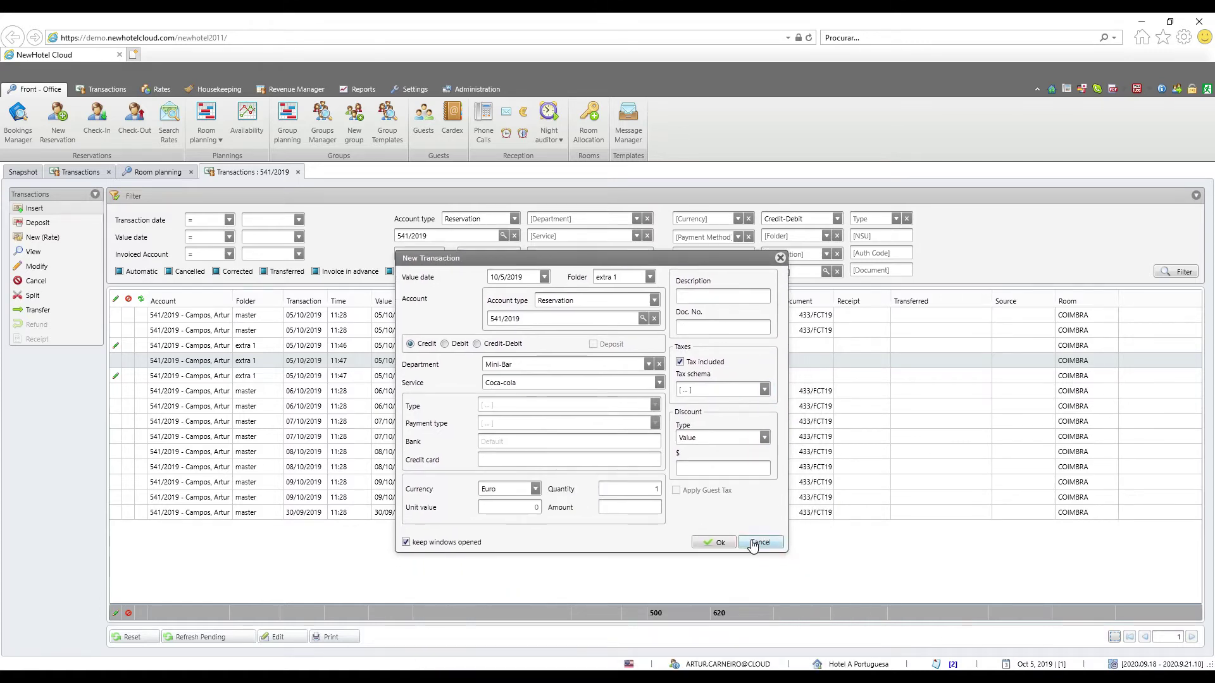
click(753, 542)
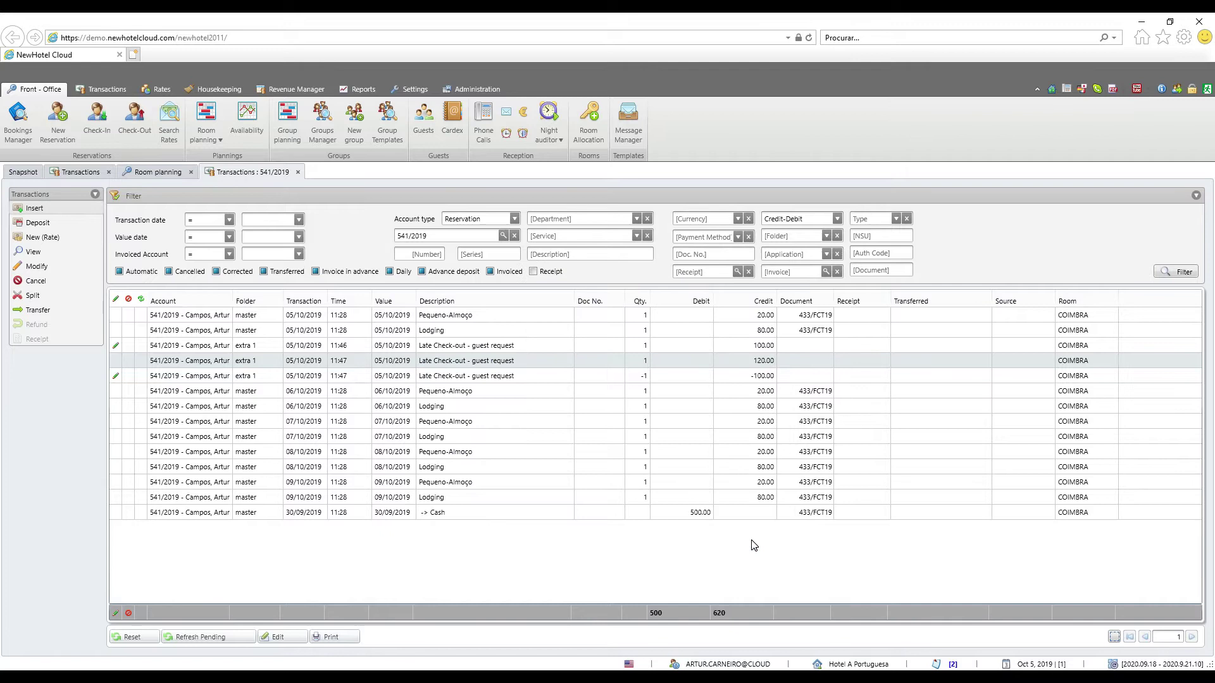
Cancel the 10.00 Coca-cola charge with reason Error
click(455, 392)
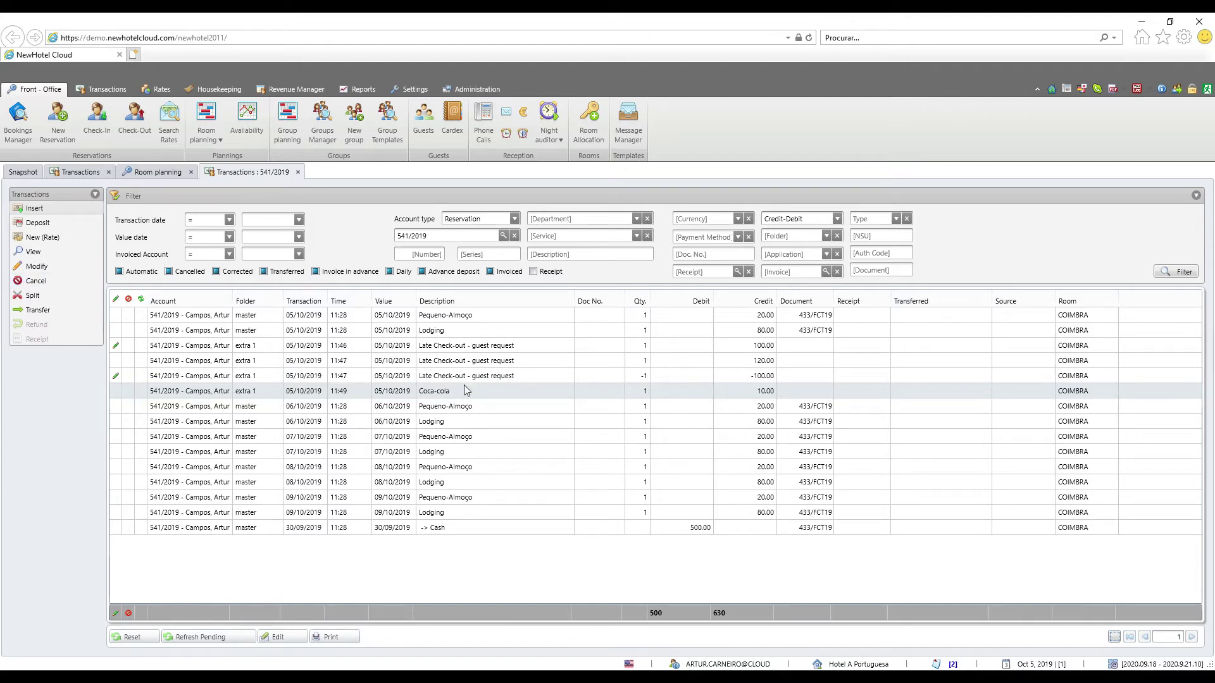
click(50, 282)
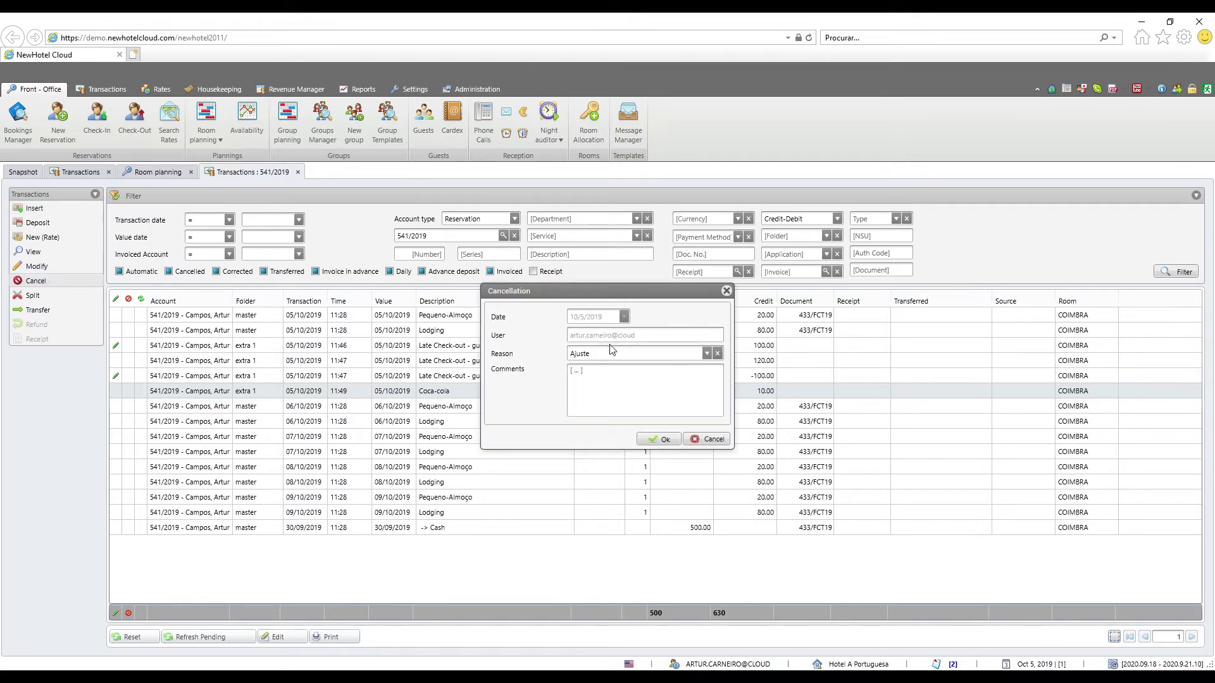
click(706, 353)
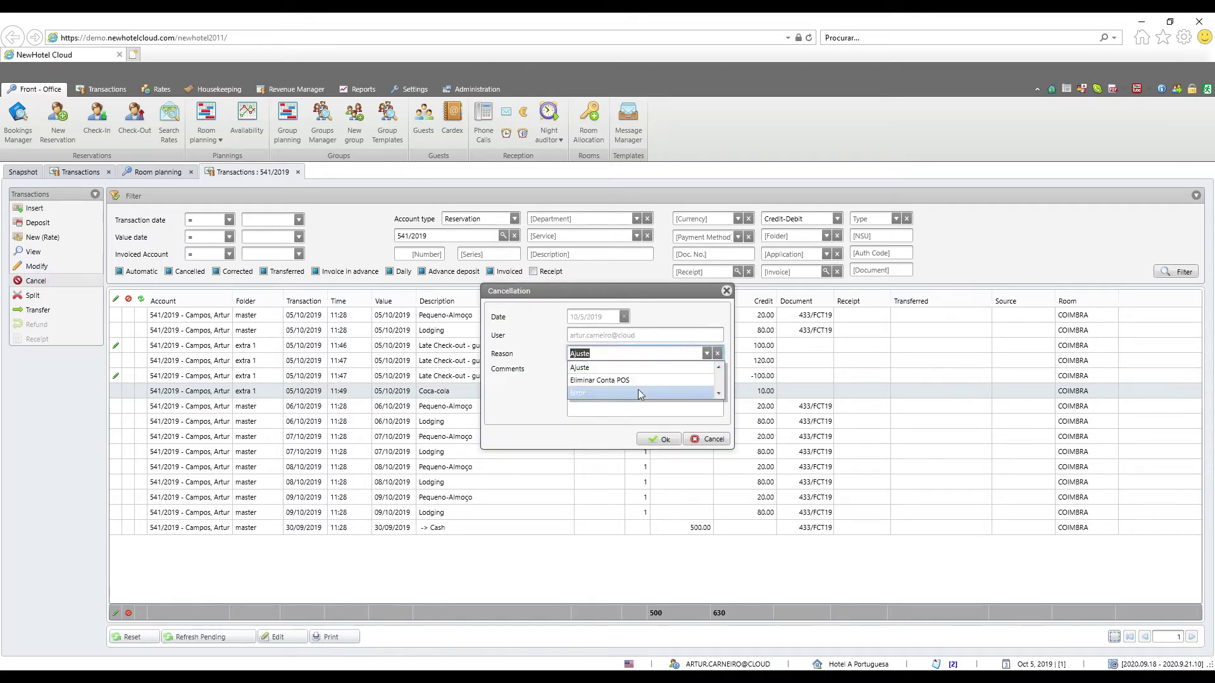
click(636, 388)
click(605, 379)
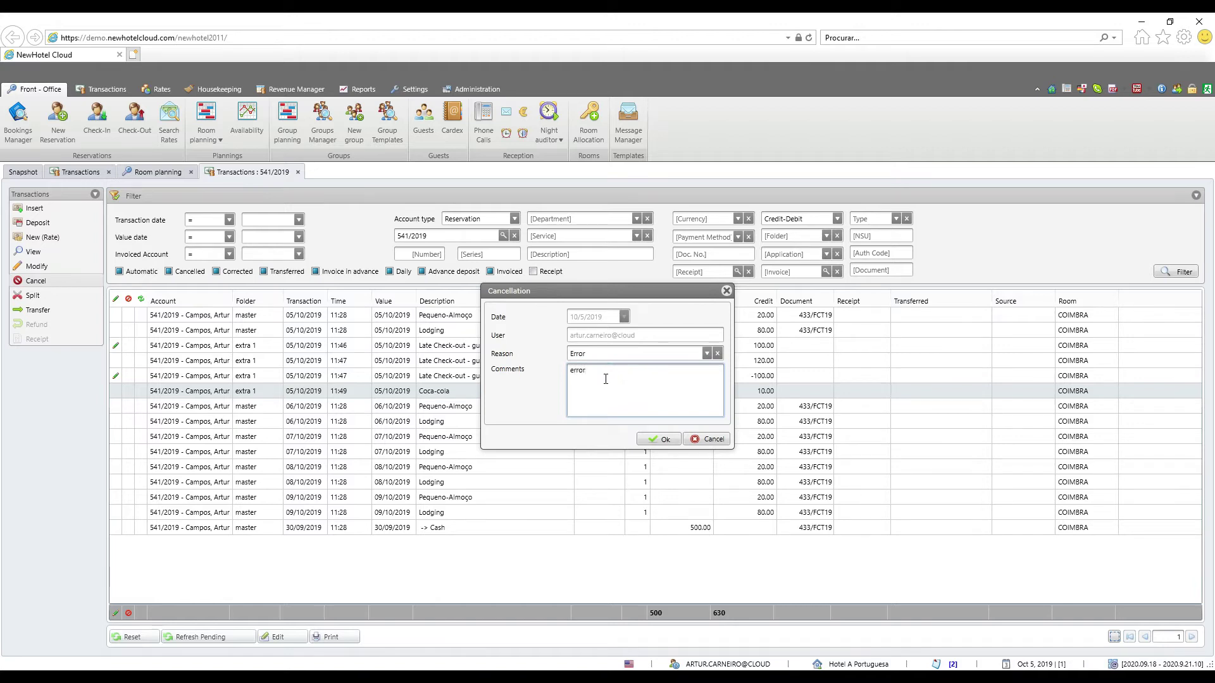
click(646, 439)
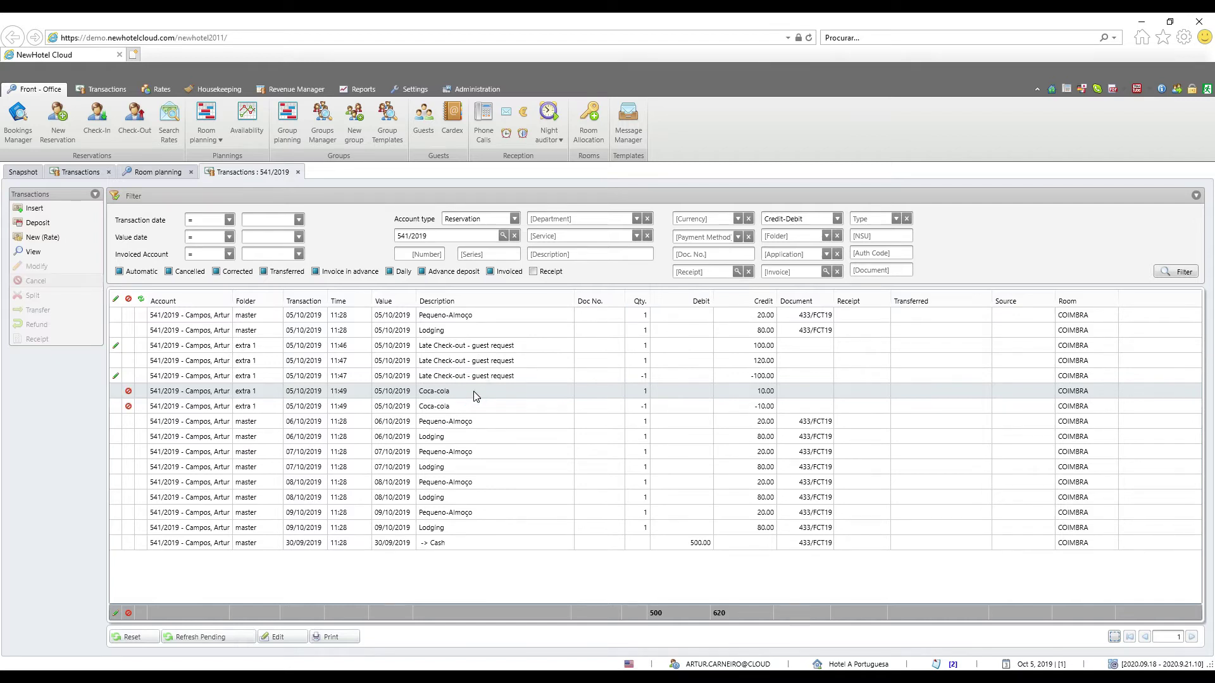
click(473, 406)
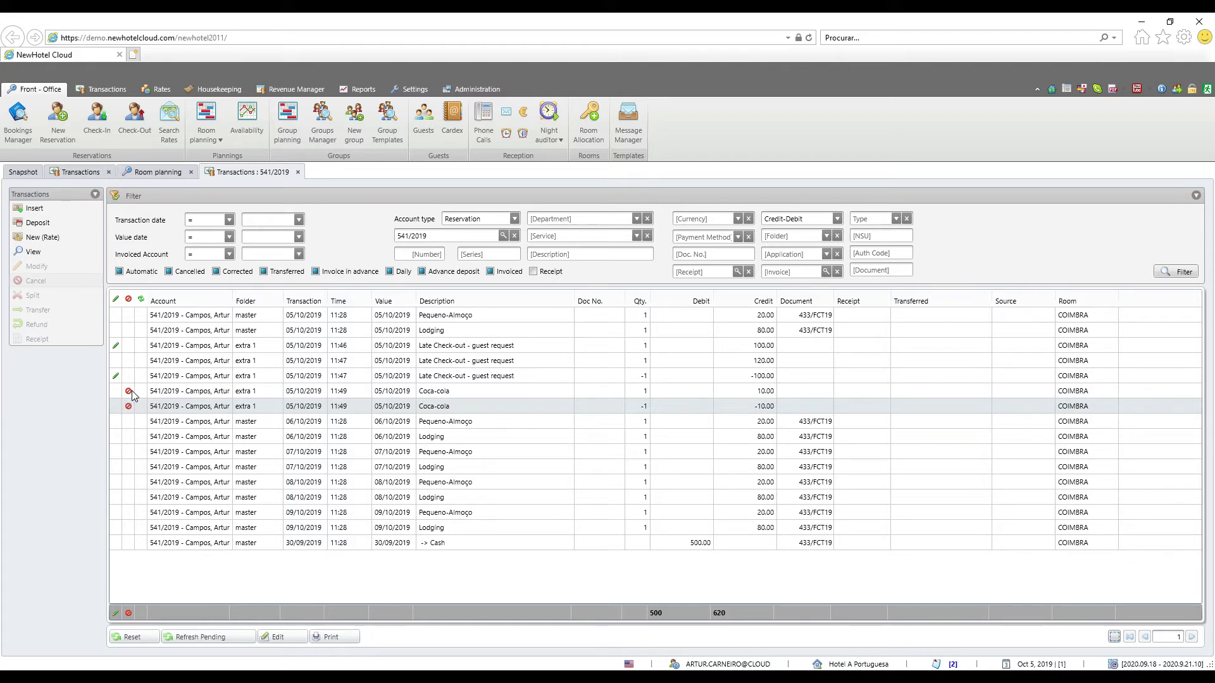
click(498, 362)
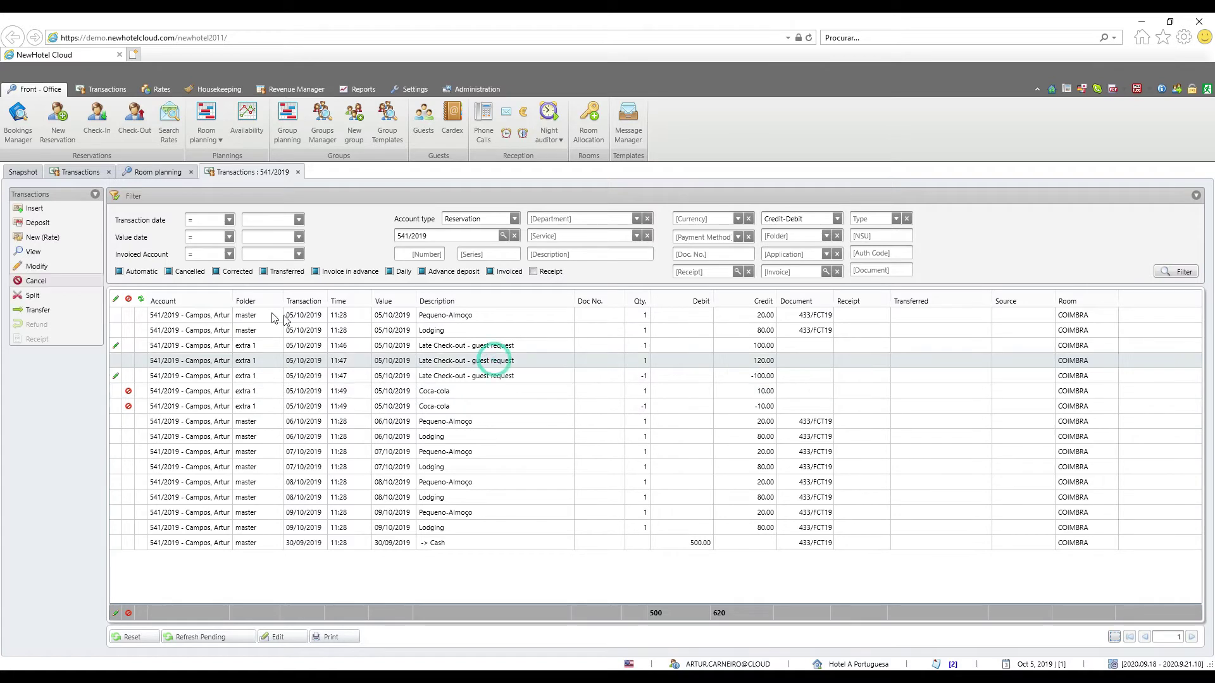
click(54, 293)
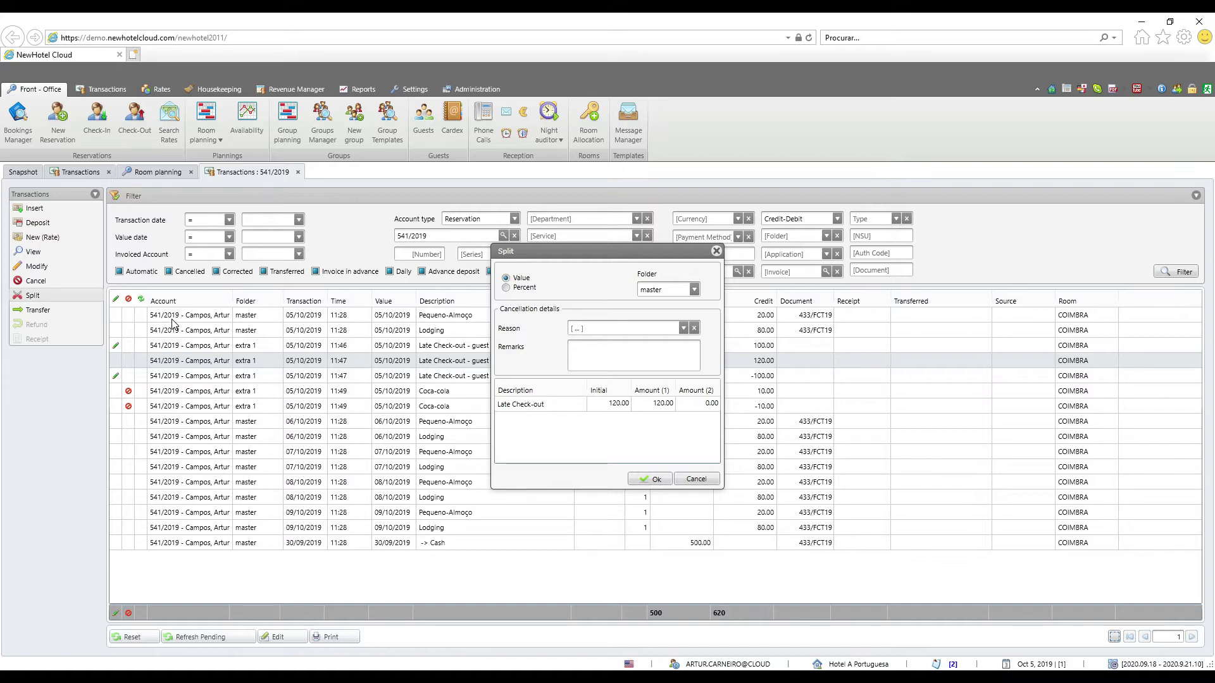
click(716, 252)
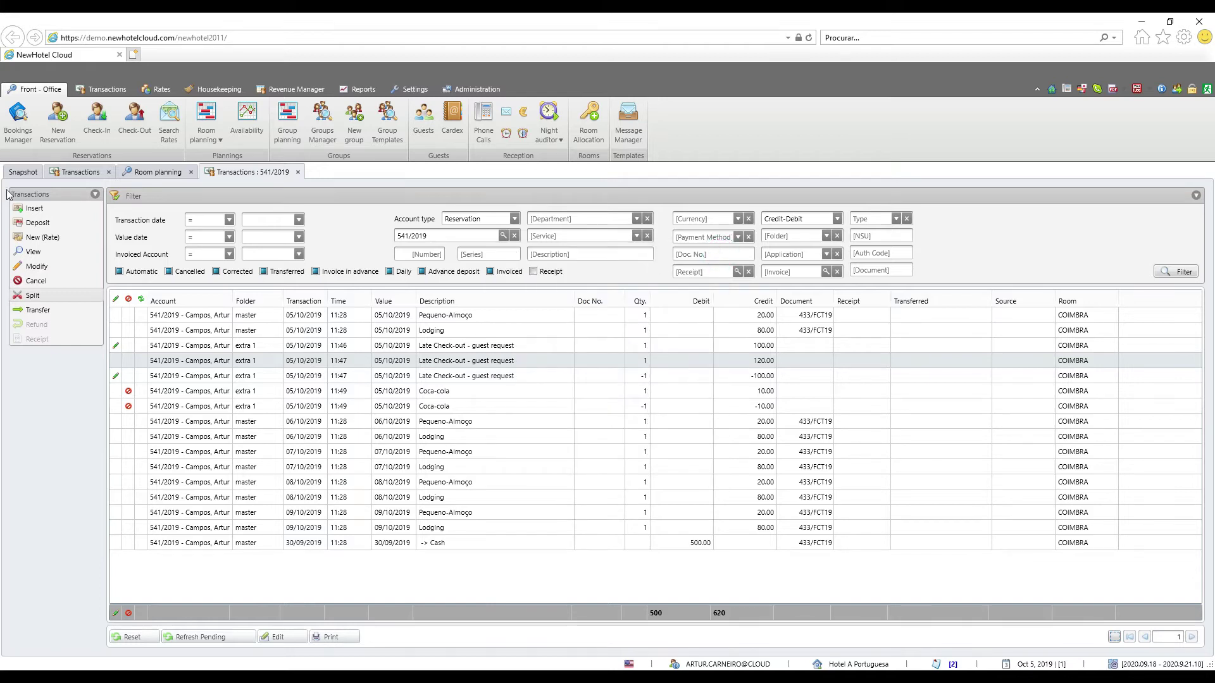
click(25, 208)
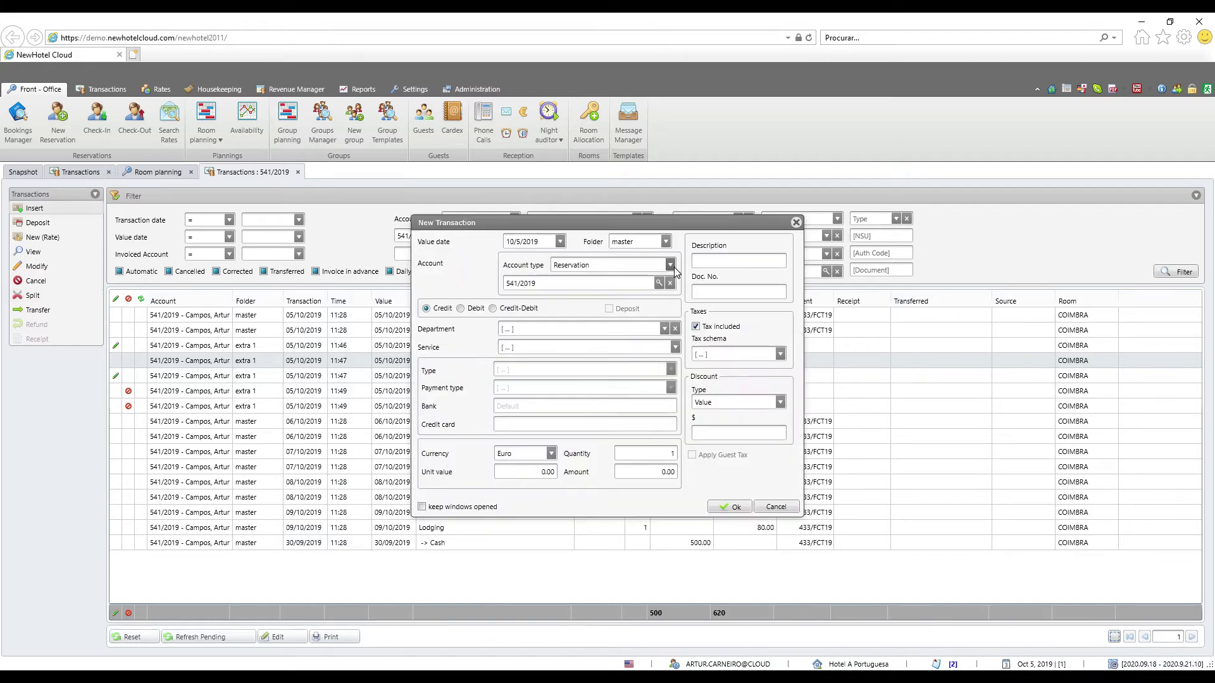
Post a 50.00 Reception Transfer Aeroporto charge to folder extra 4
click(664, 329)
click(583, 423)
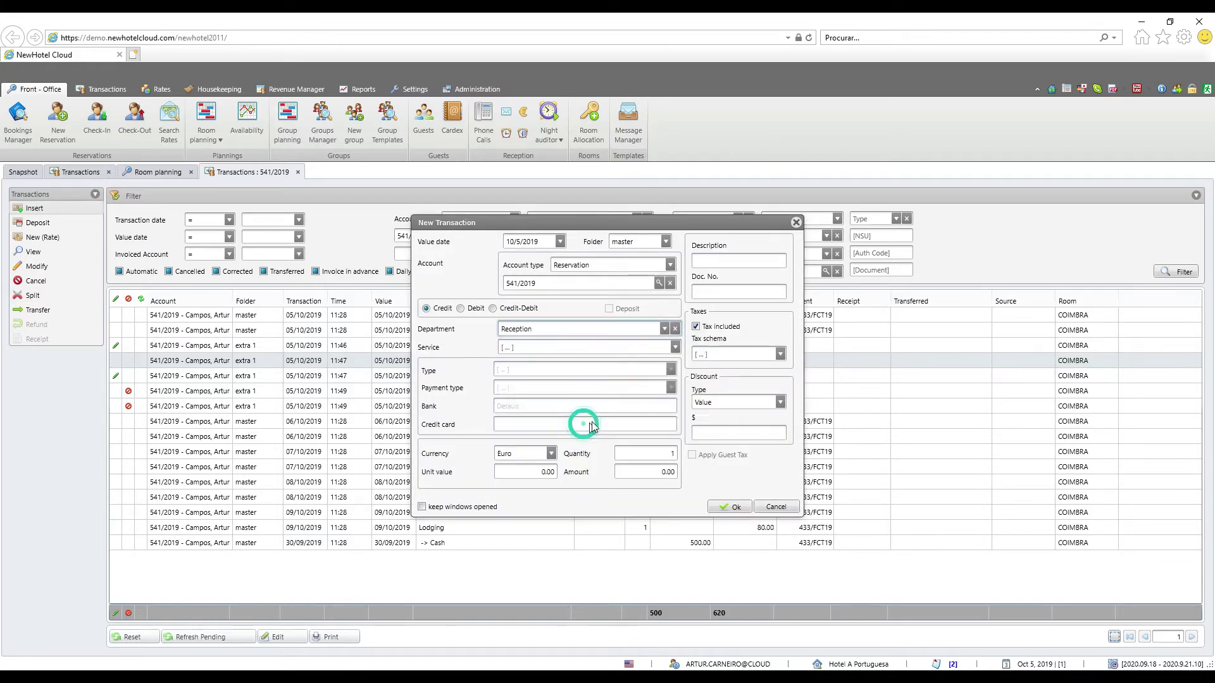
click(612, 505)
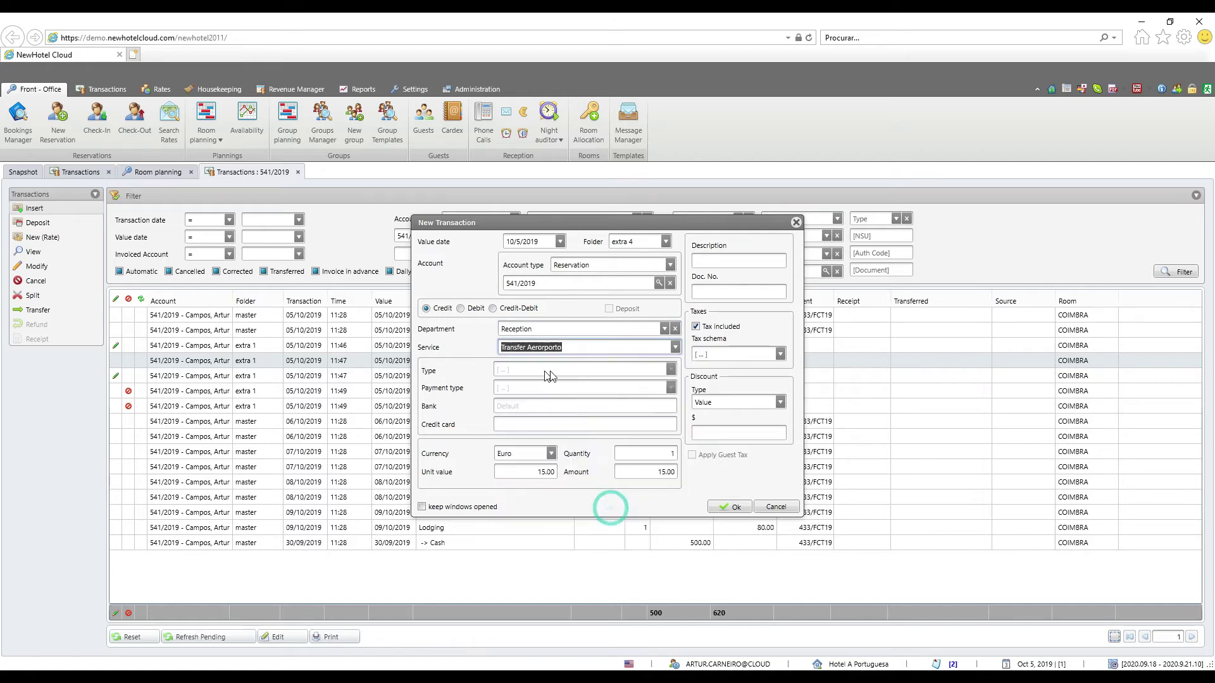
click(649, 471)
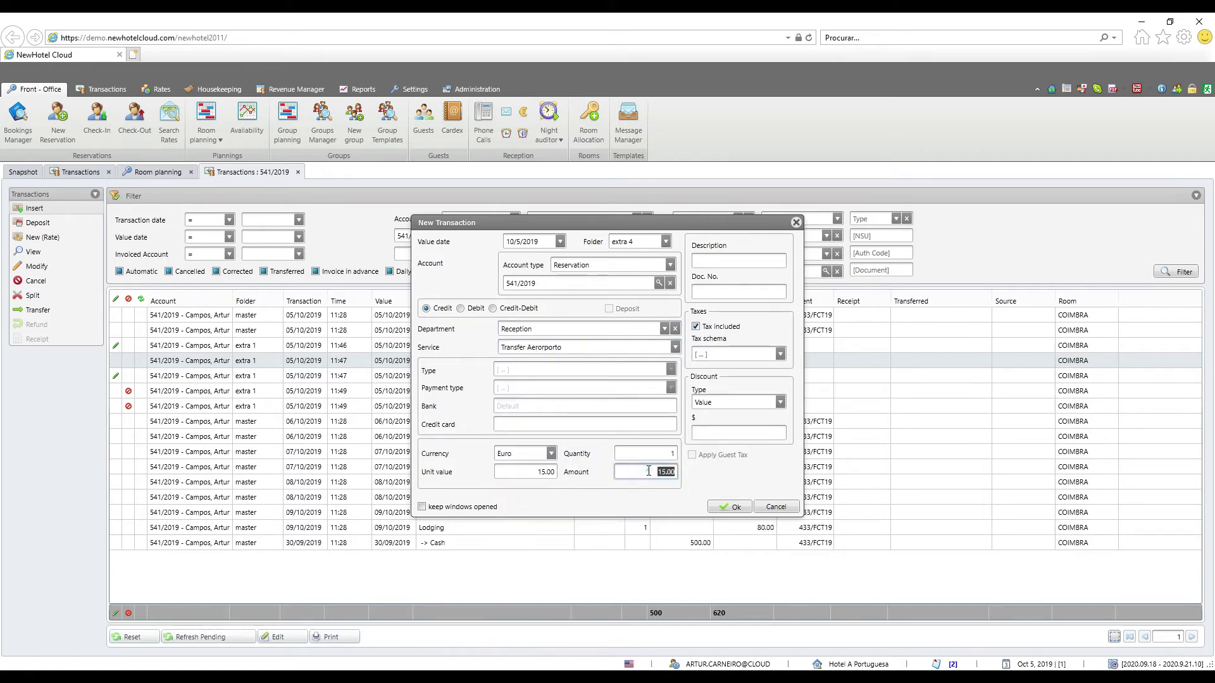
text(5)
click(736, 508)
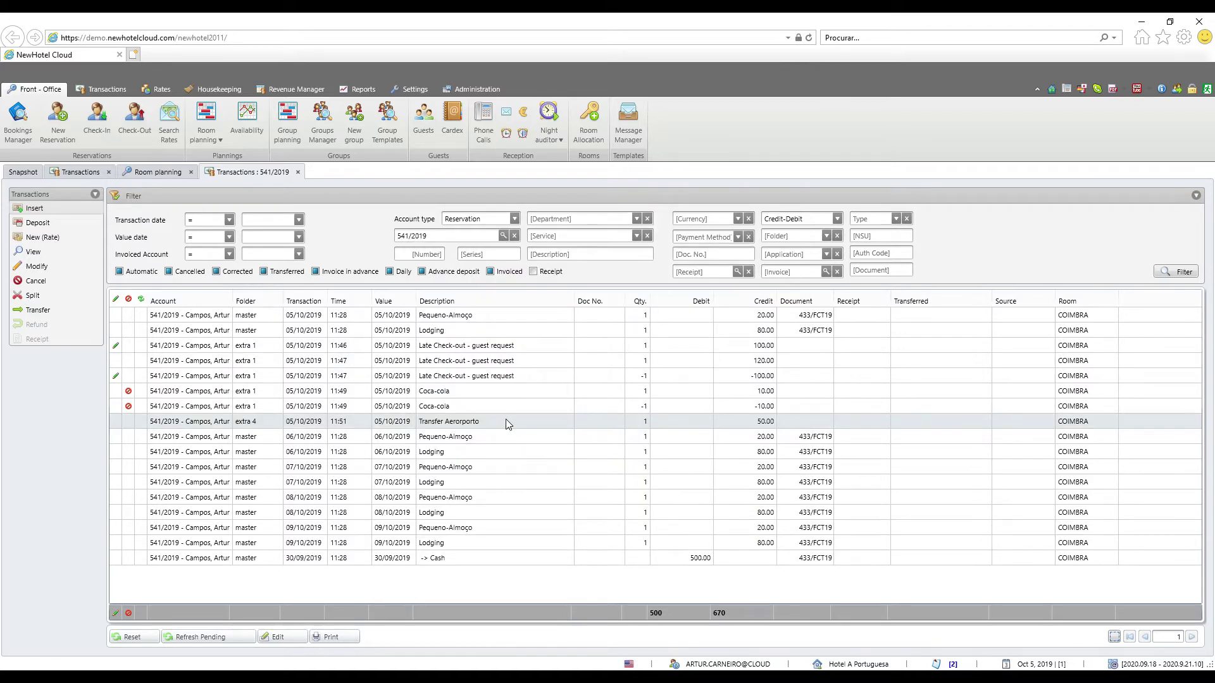
Split Transfer Aeroporto by value to folder extra 1, reason Ajuste, with remark 'split'
click(62, 300)
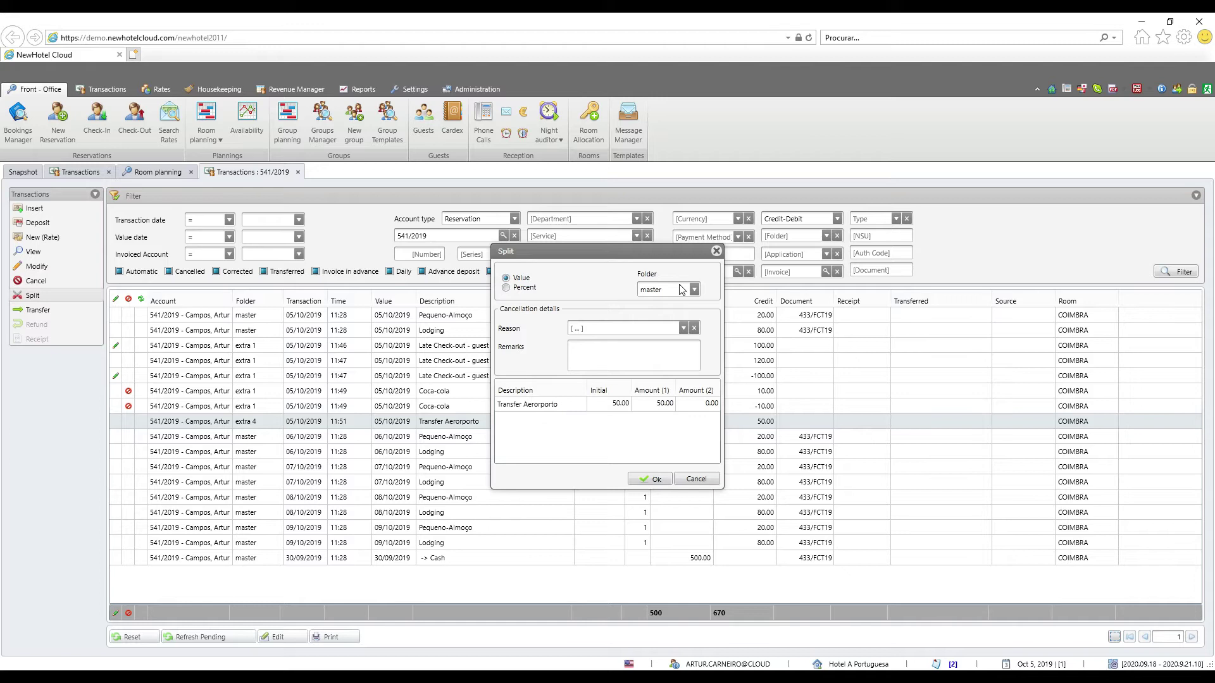
click(506, 278)
click(694, 289)
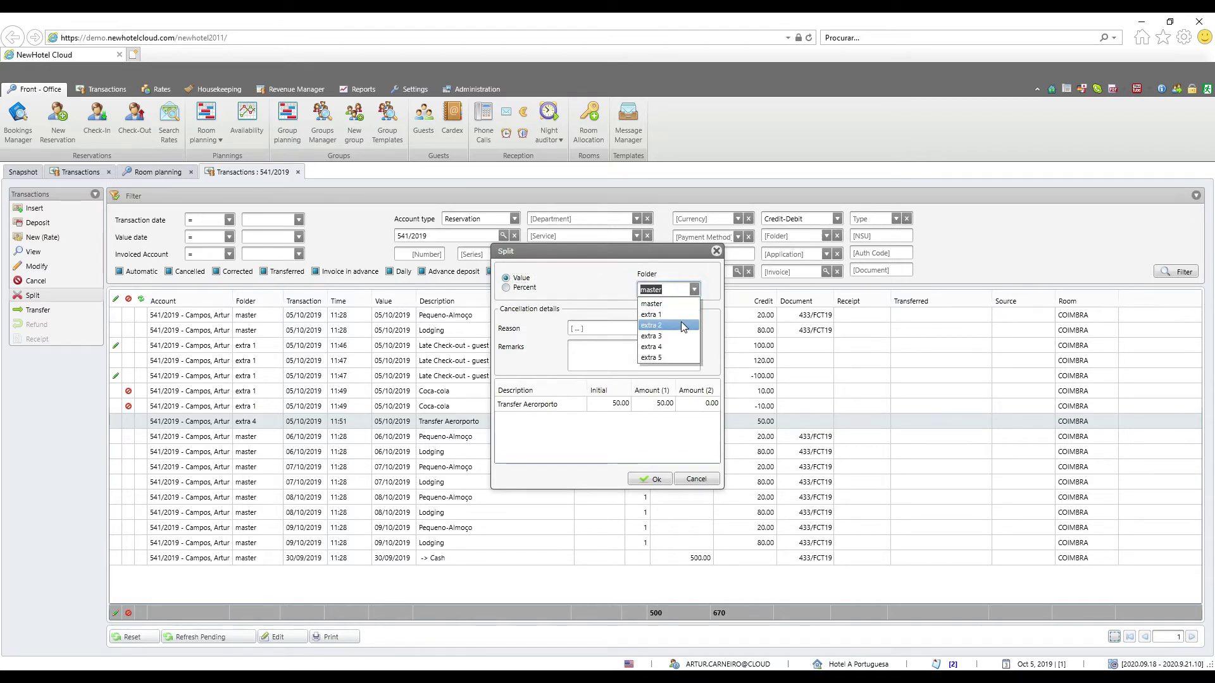
click(682, 315)
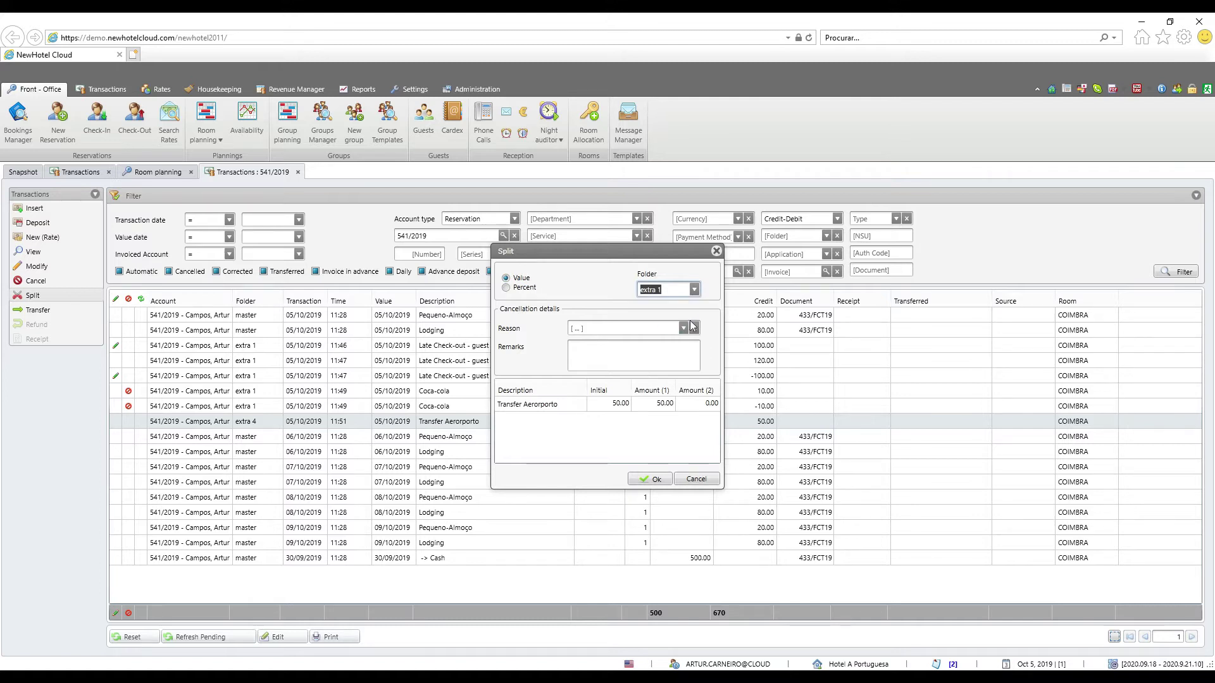
click(683, 327)
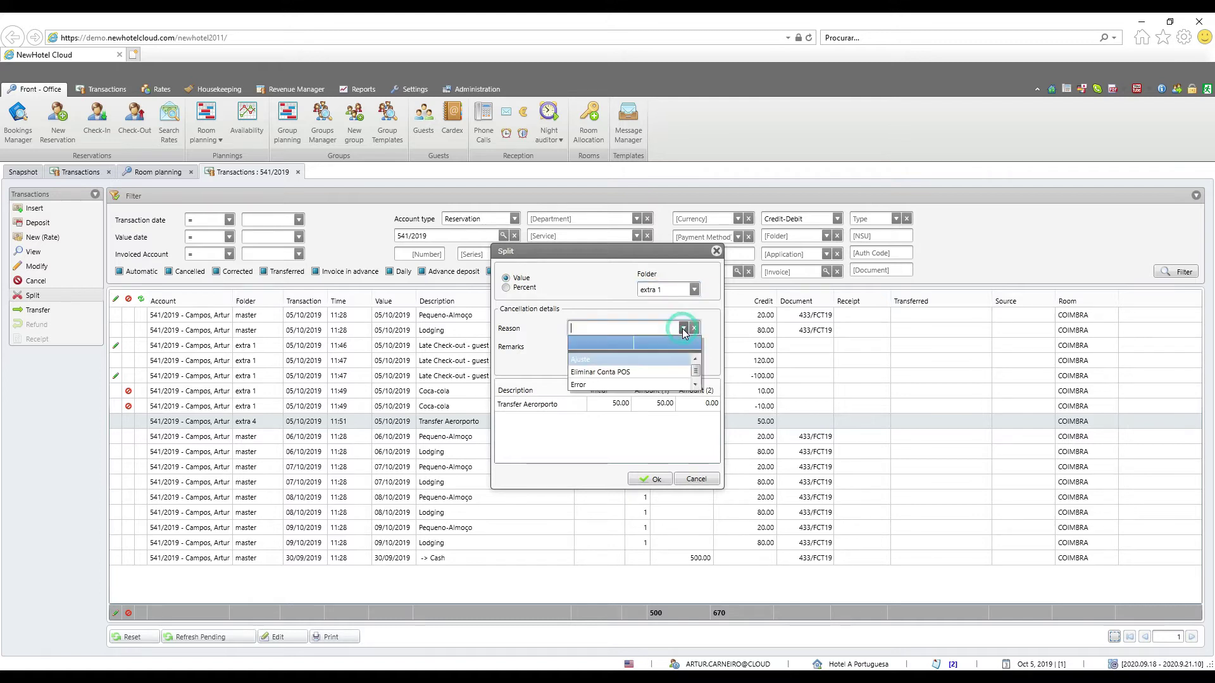
click(606, 359)
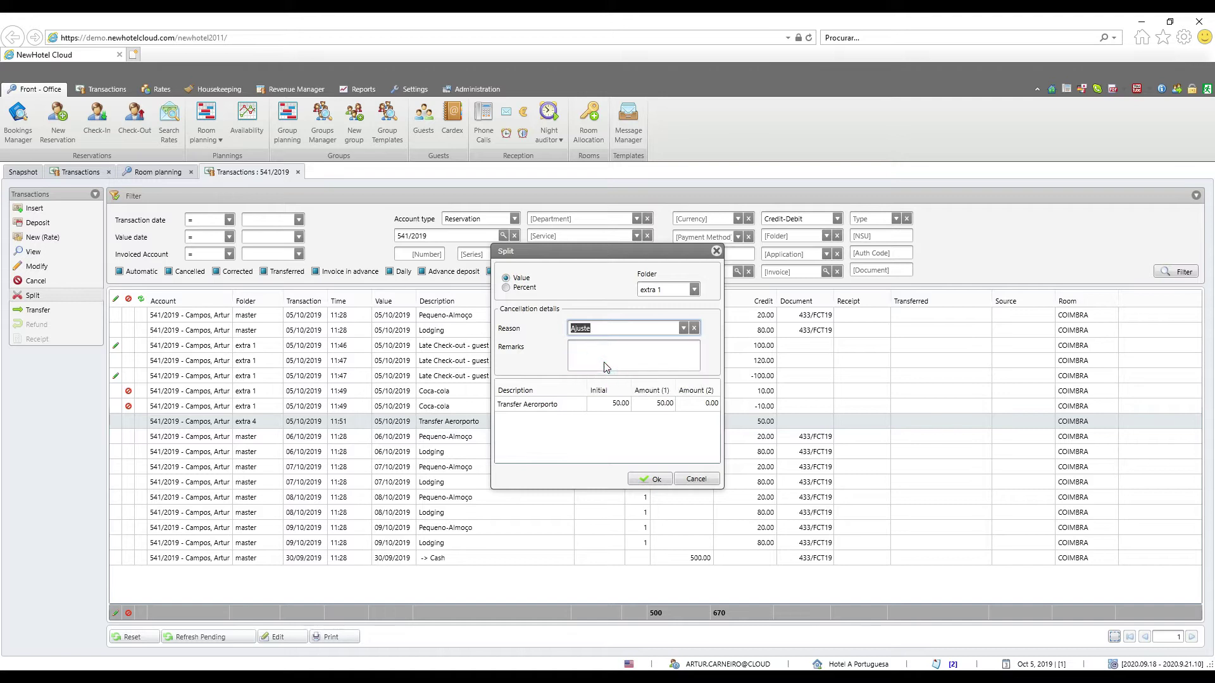
click(683, 328)
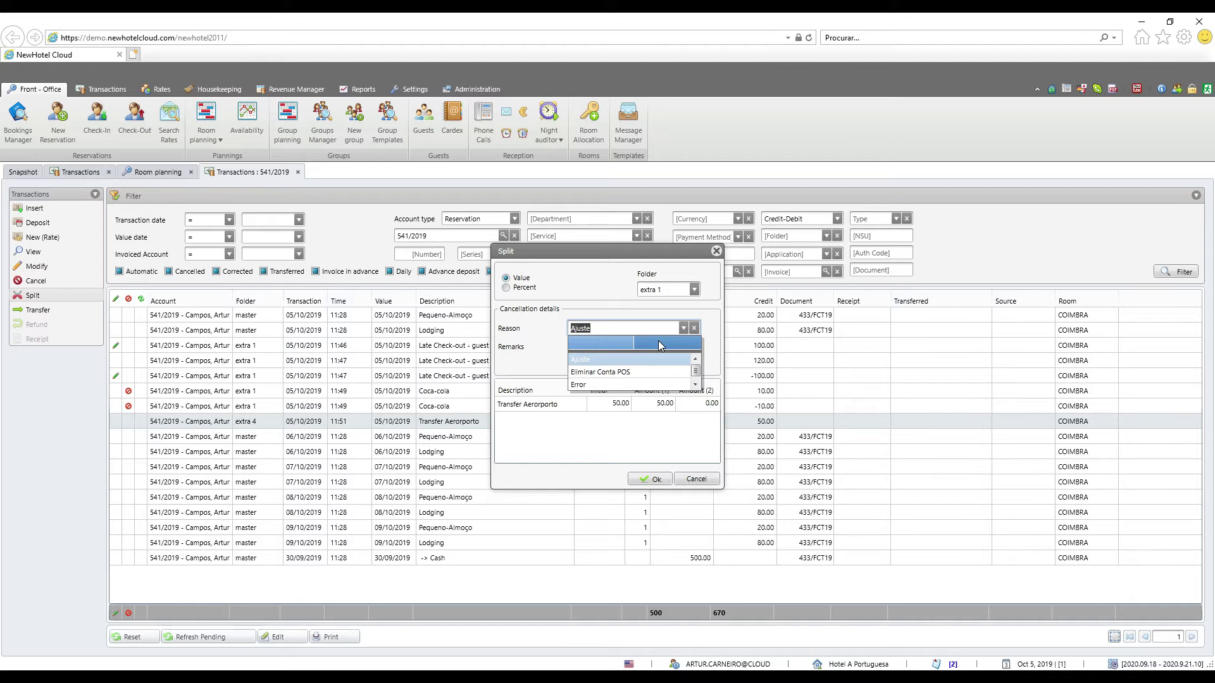
click(628, 358)
click(614, 358)
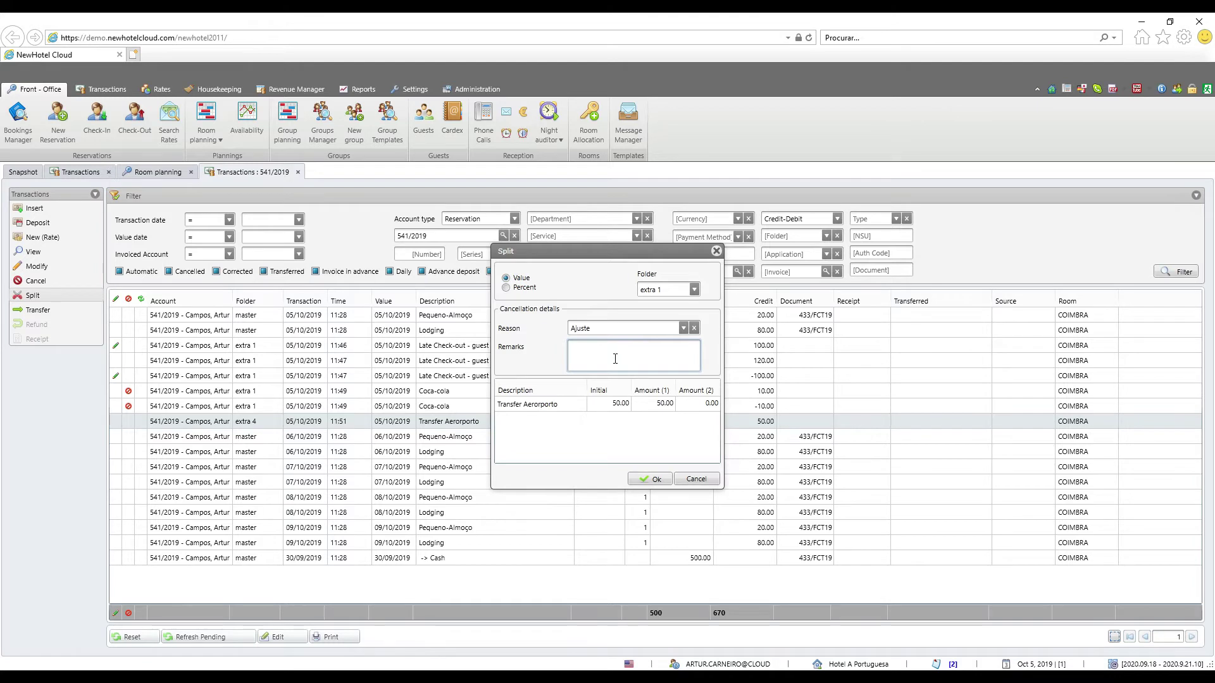
text(split)
Set the first split amount to 25.00 so both parts are equal, and confirm the split
click(535, 408)
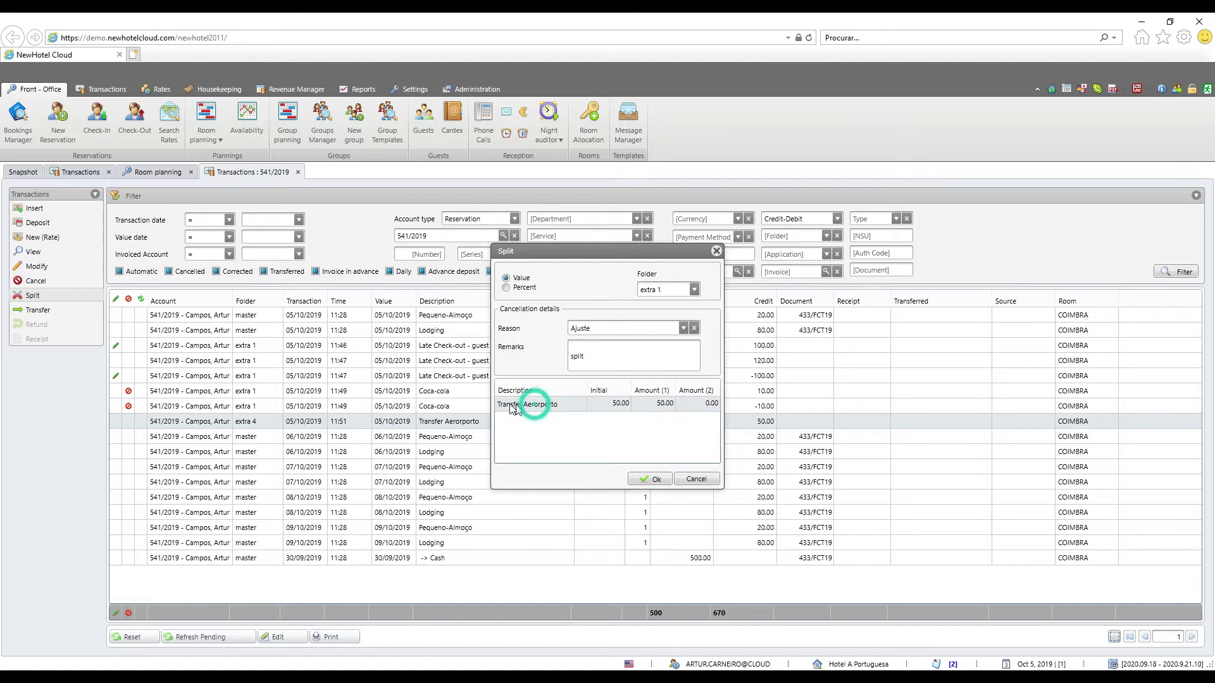
click(668, 406)
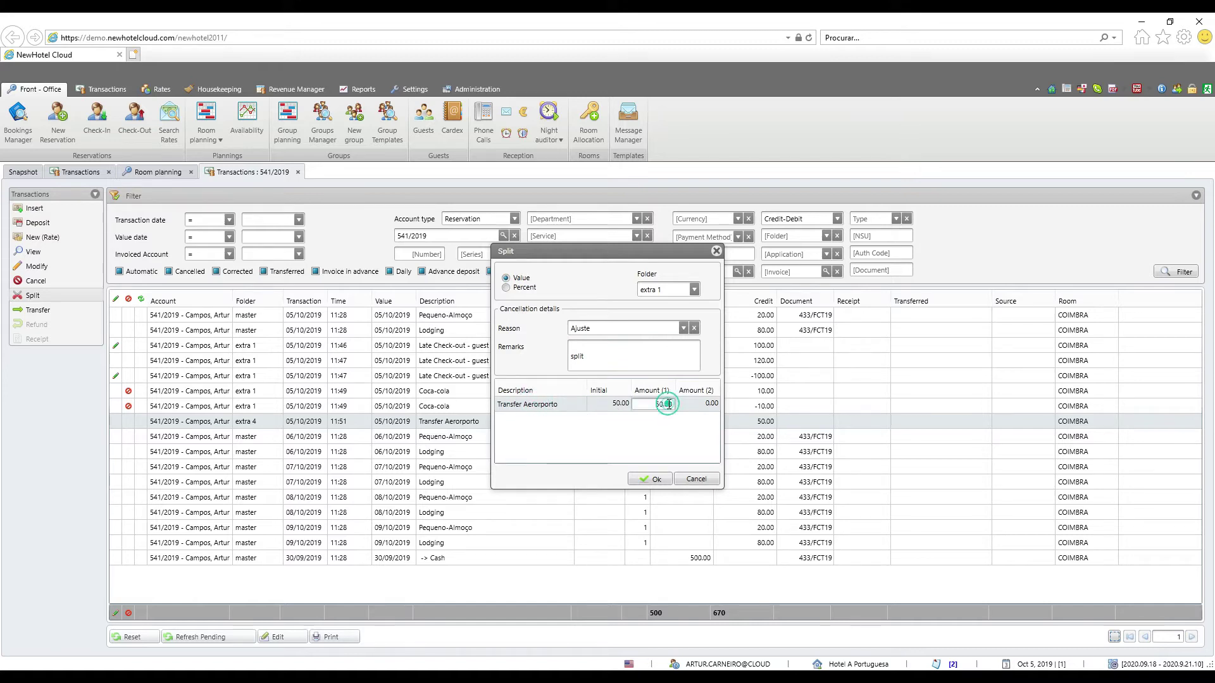
drag(662, 405, 673, 407)
text(25)
key(Return)
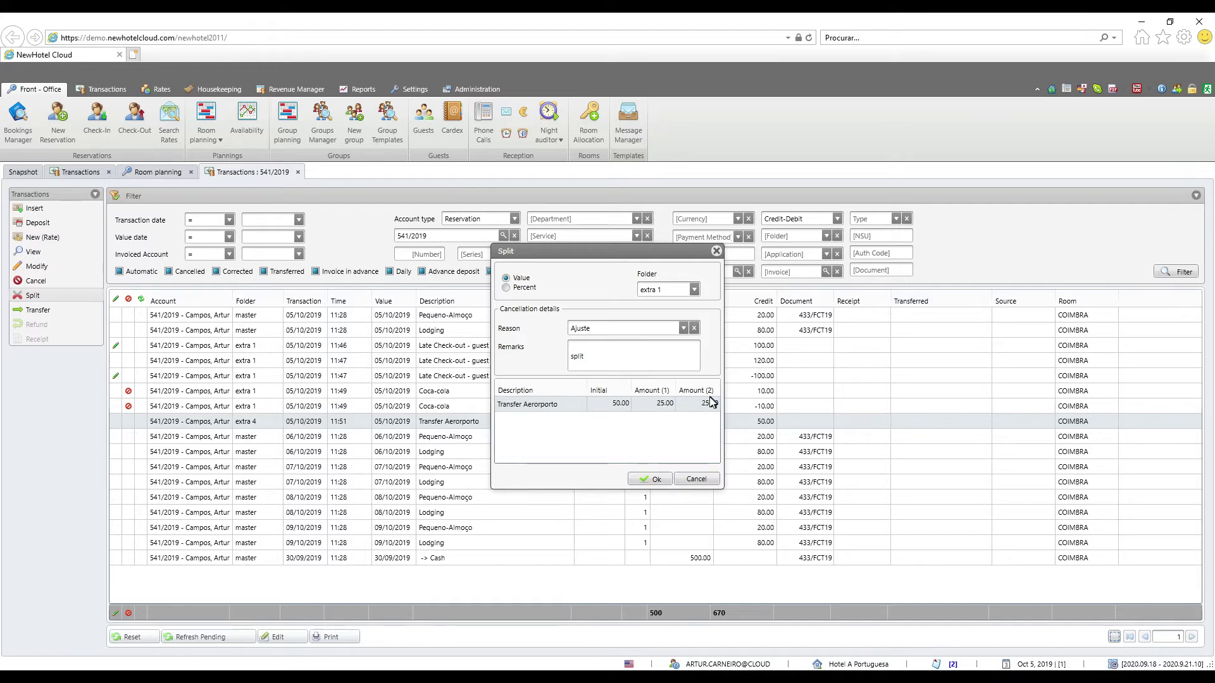
click(665, 405)
drag(673, 405, 656, 405)
text(3)
key(Return)
click(657, 405)
double_click(658, 403)
text(25)
key(Return)
click(652, 479)
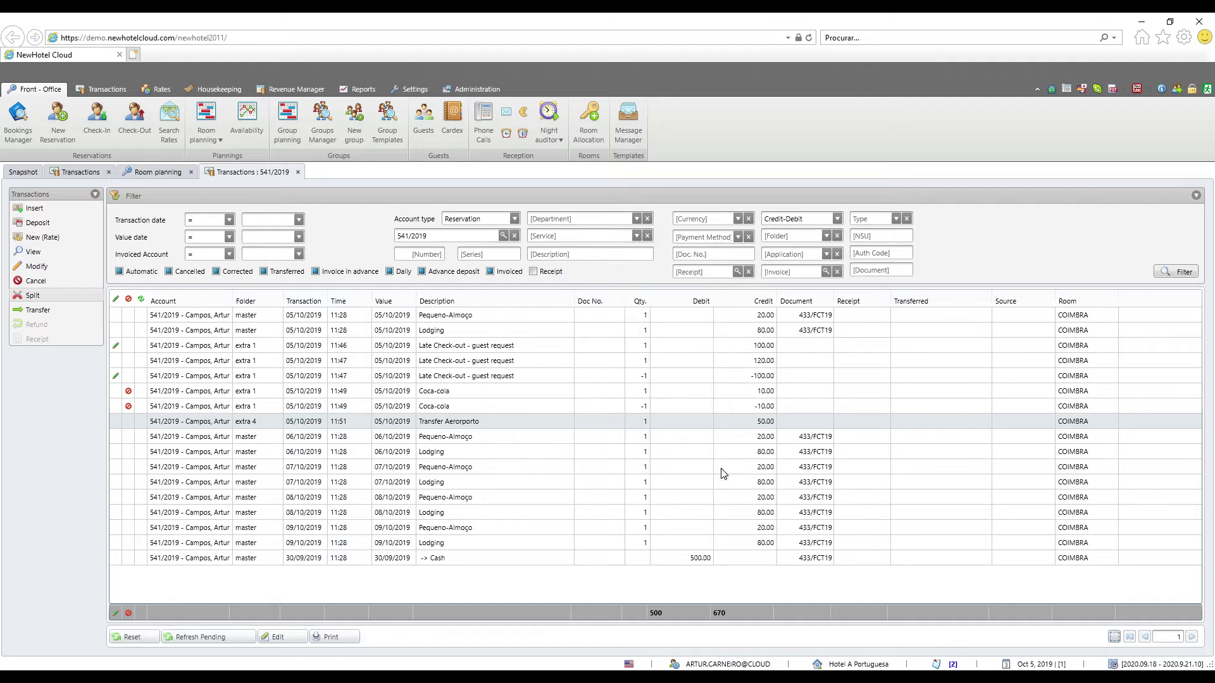
Check the -50.00 reversal and both 25.00 Transfer Aeroporto rows, selecting the upper 25.00 row
click(479, 424)
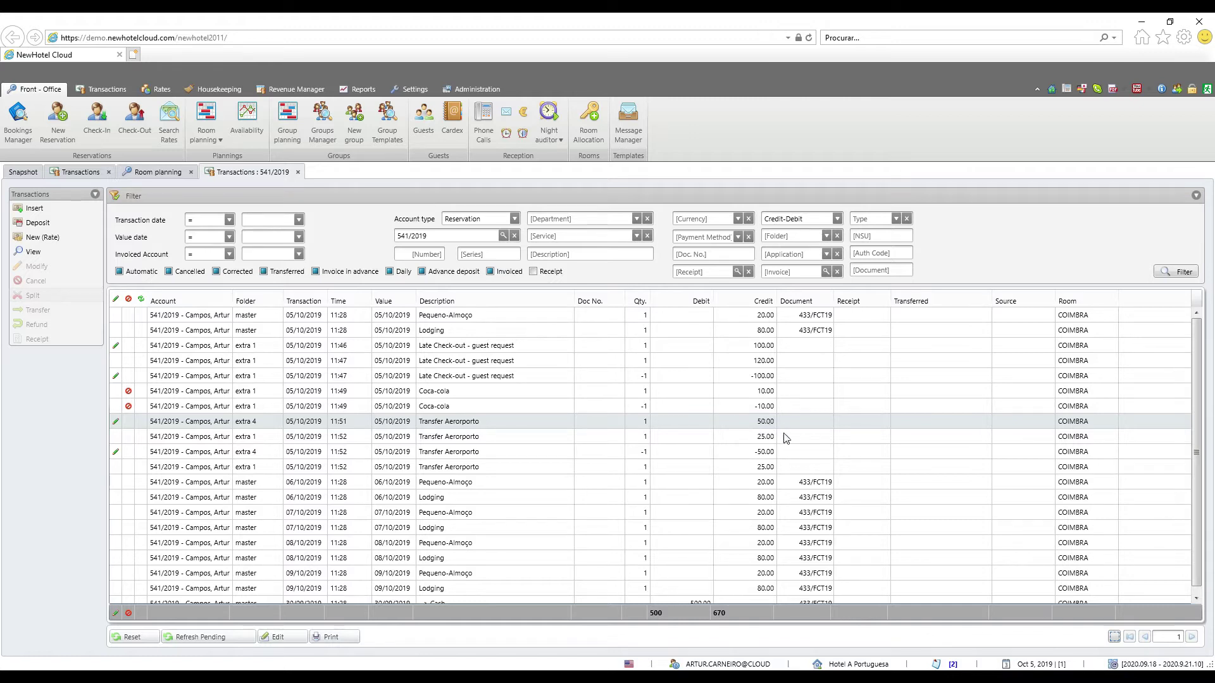
click(769, 453)
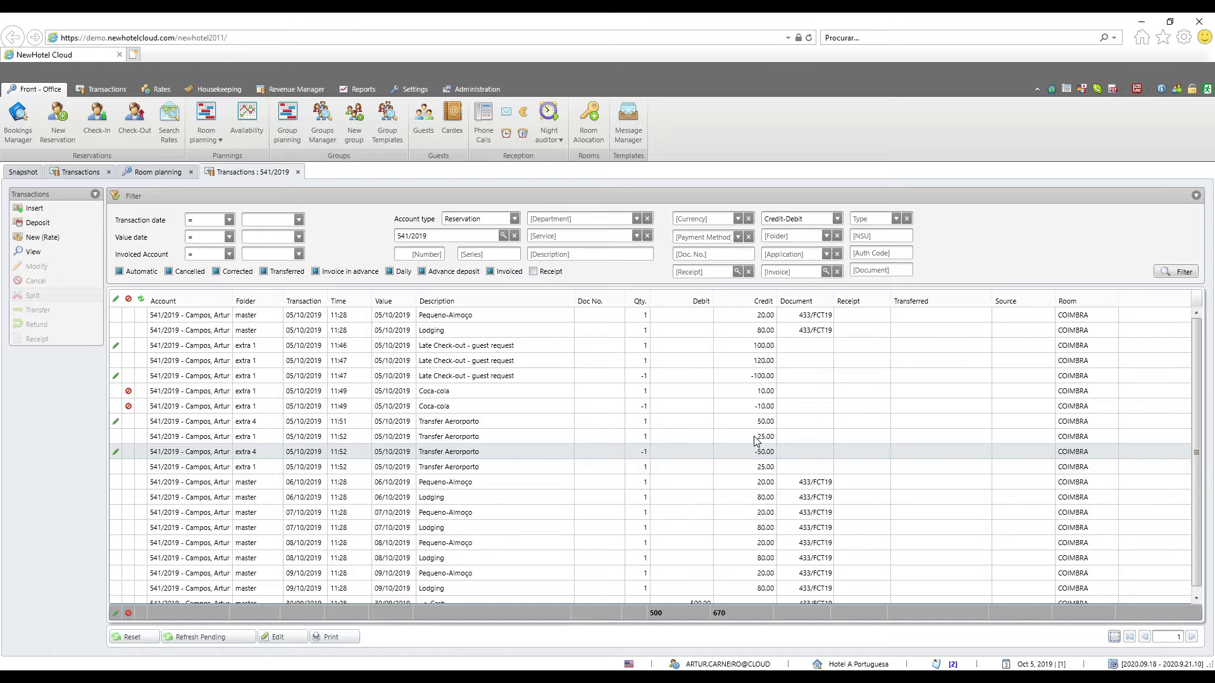
click(755, 436)
click(750, 468)
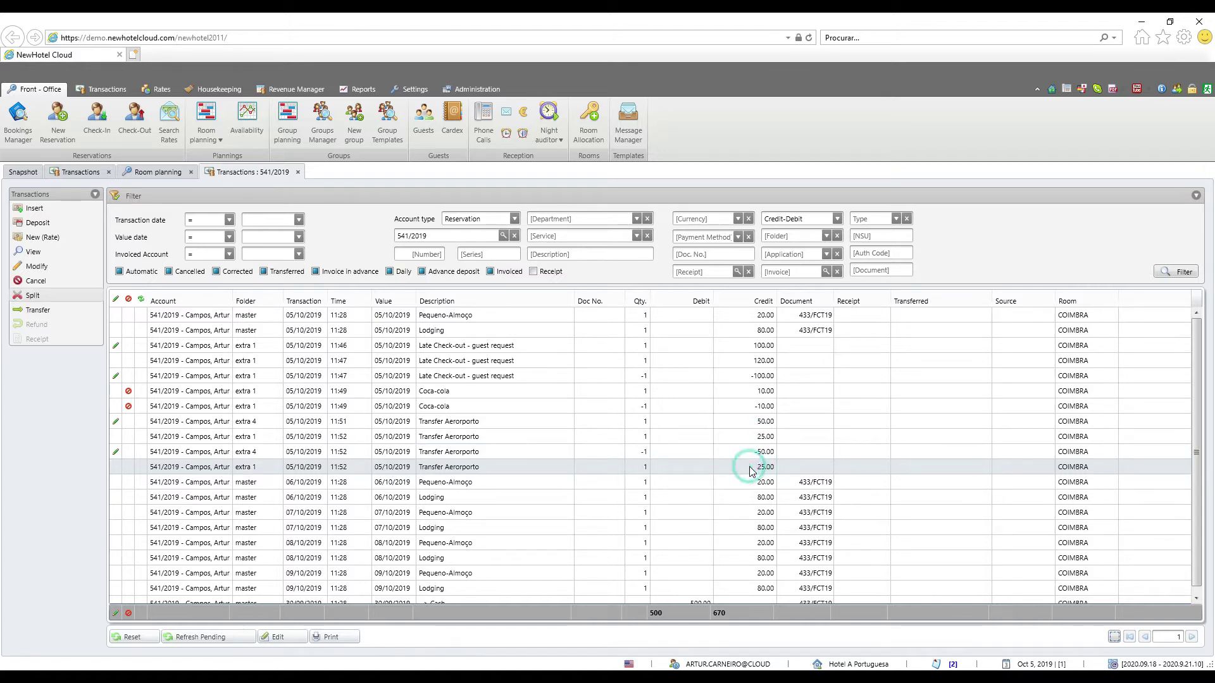
click(751, 438)
click(745, 467)
click(748, 429)
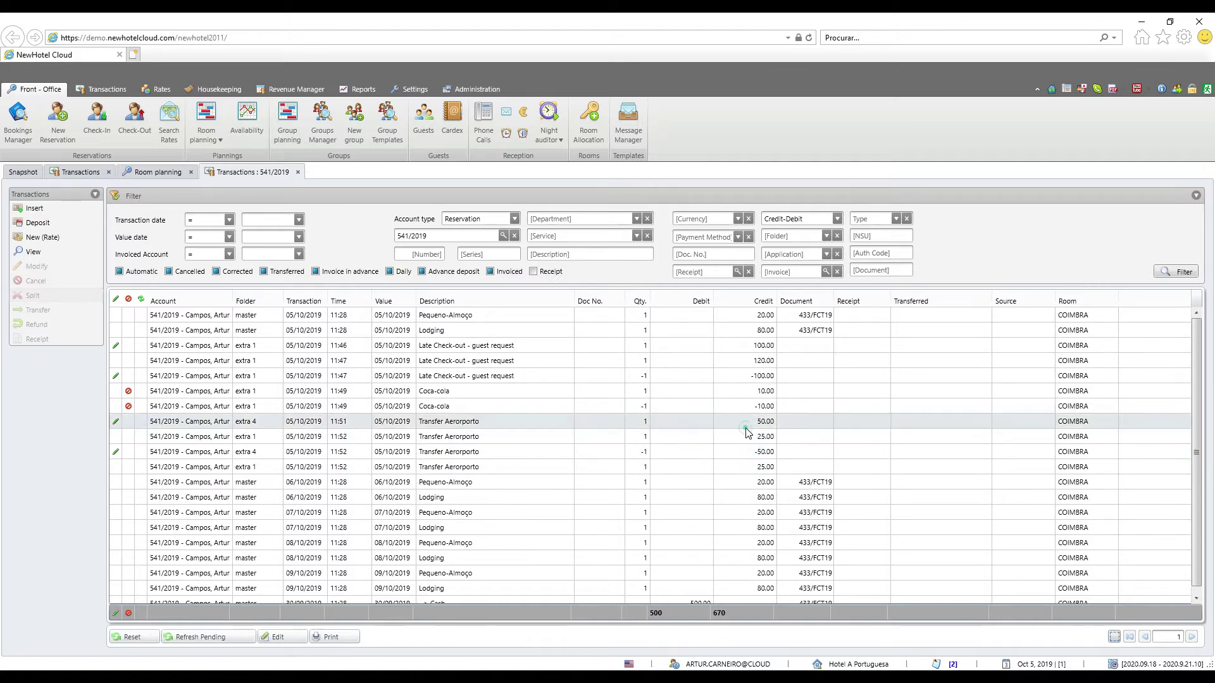
click(746, 432)
click(742, 469)
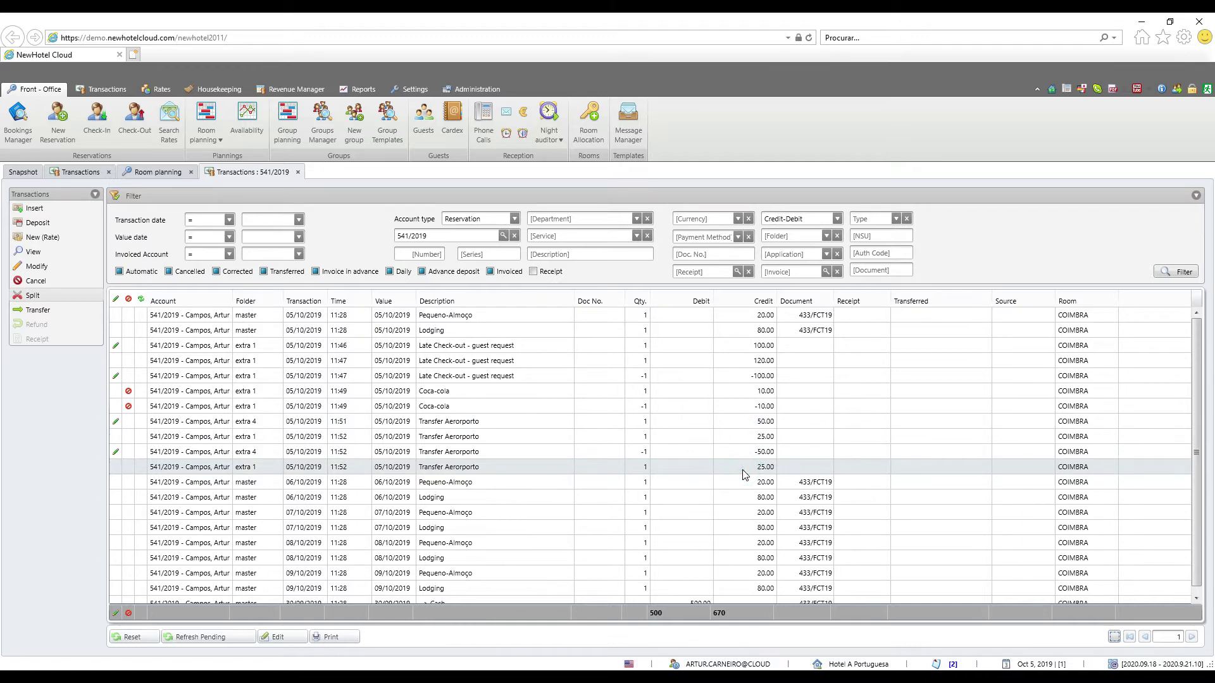
click(464, 438)
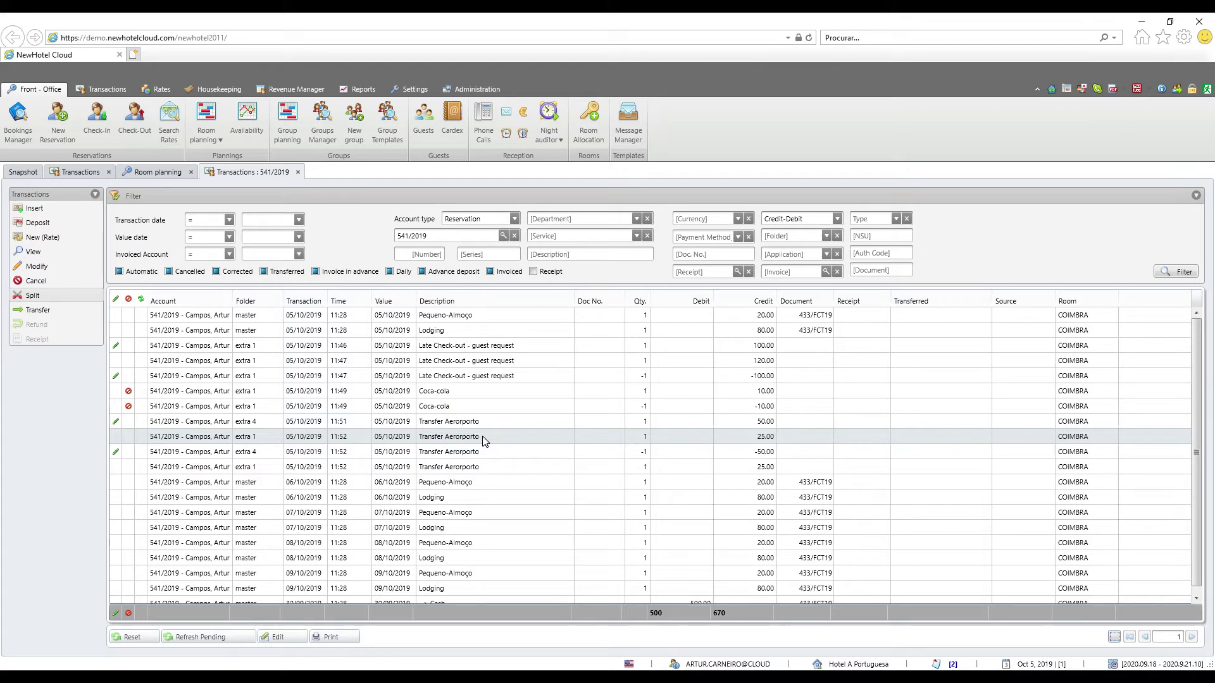
Transfer the 25.00 charge to reservation 524/2019, folder extra 1, with reason Error
click(57, 311)
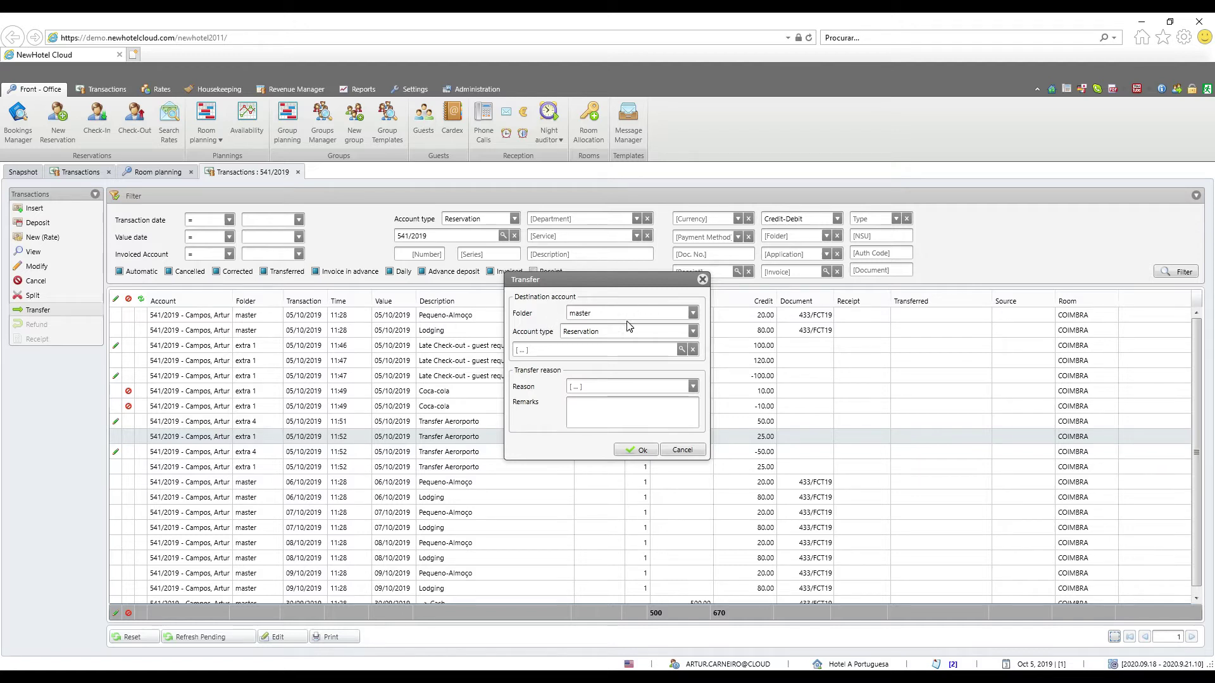
click(692, 312)
click(629, 337)
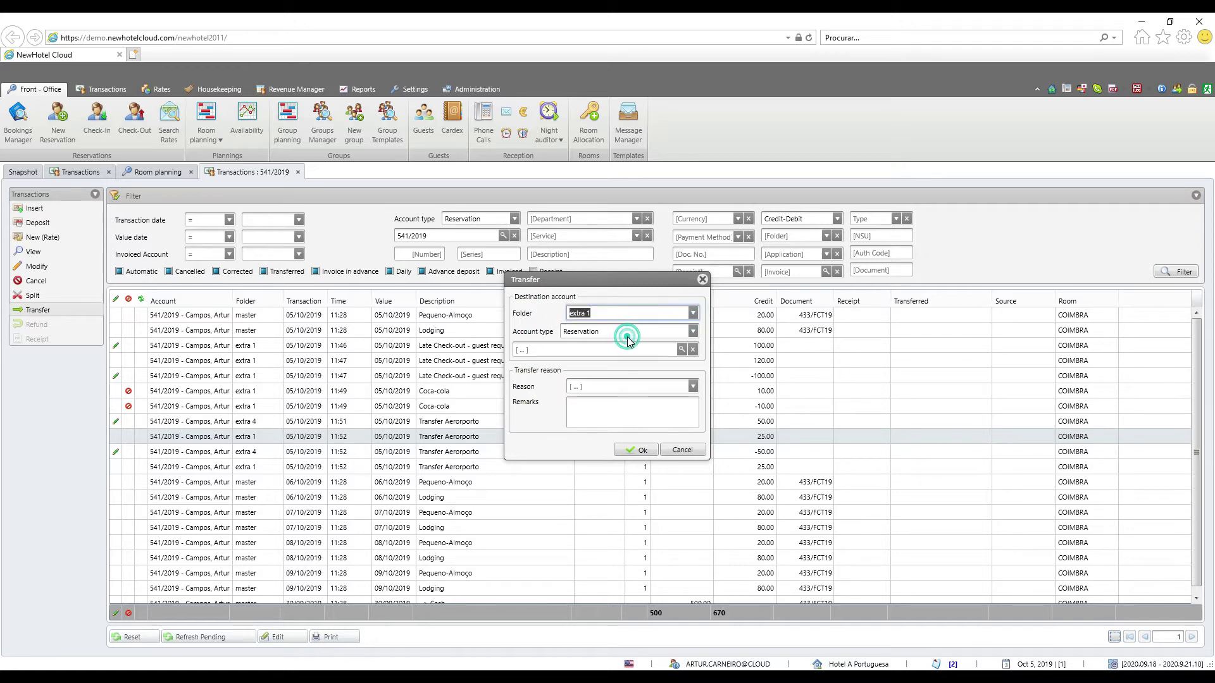
click(693, 331)
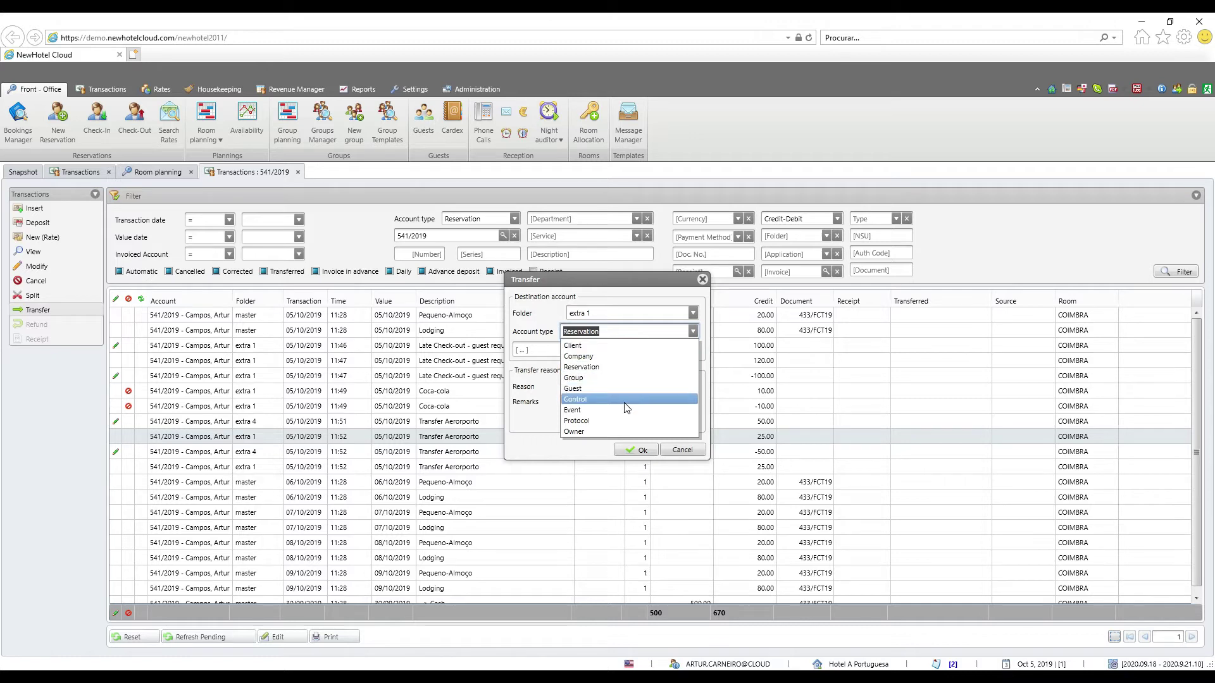
click(691, 339)
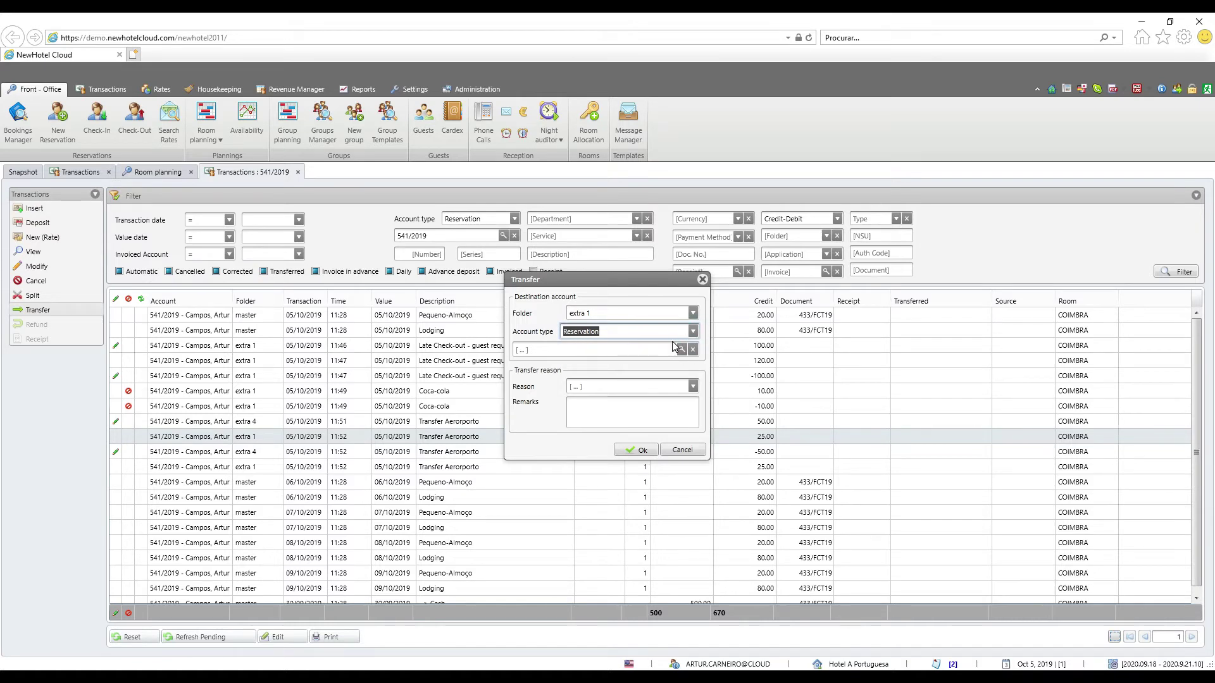
click(682, 350)
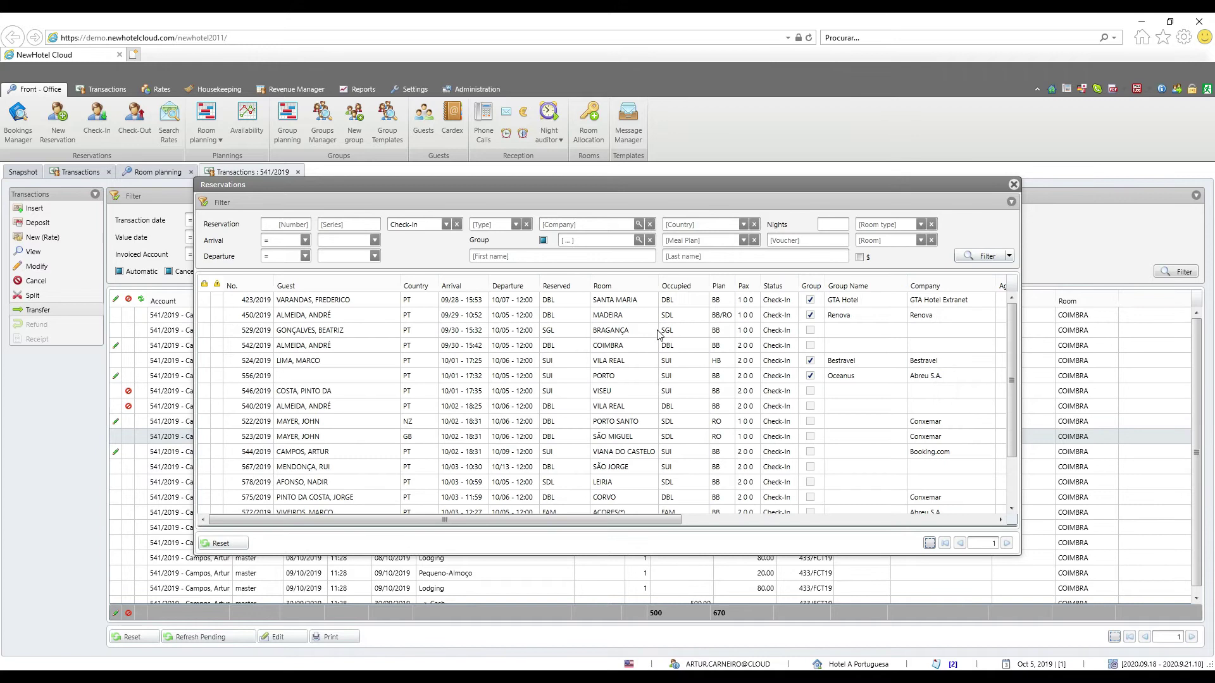
double_click(326, 362)
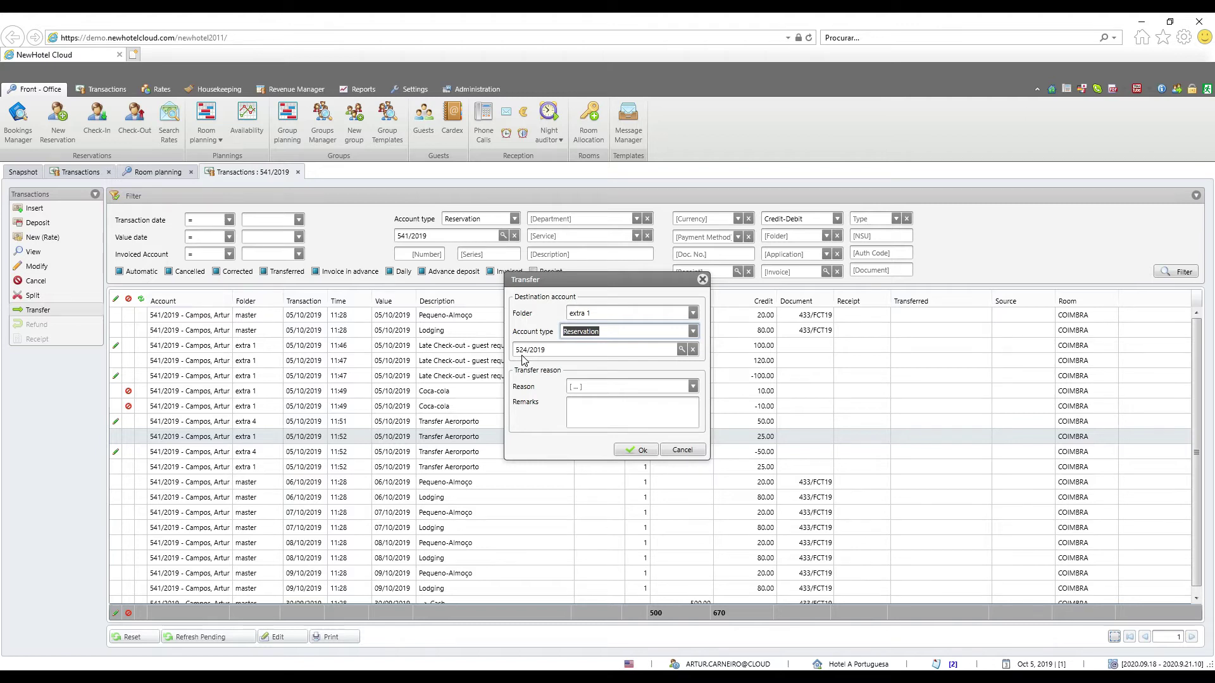
click(693, 387)
click(620, 426)
click(643, 450)
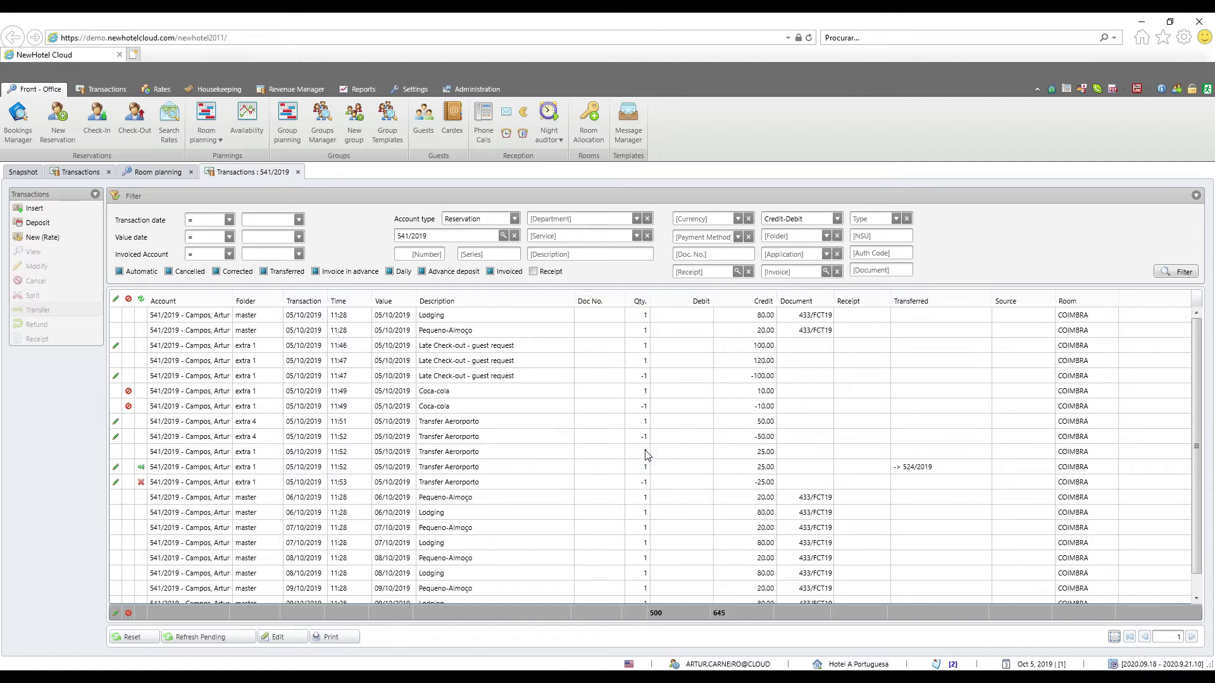
Check the row transferred to 524/2019 and its -25.00 offset, then show Transactions commands
click(183, 471)
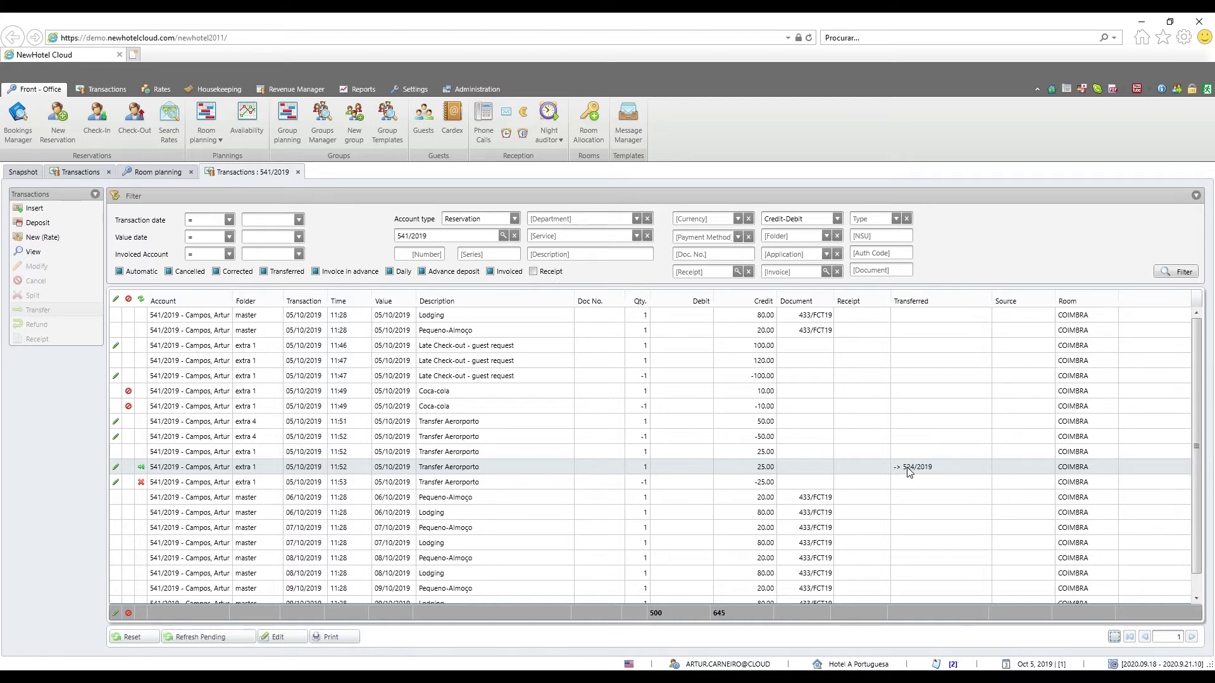
click(143, 482)
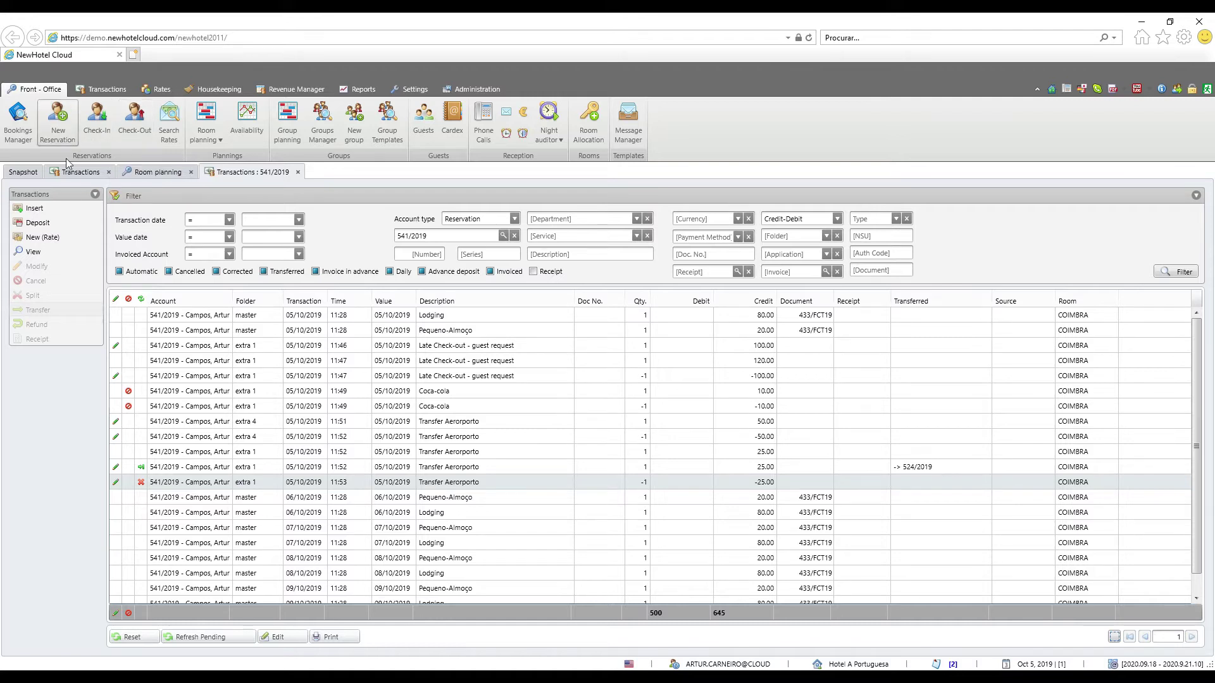
click(101, 89)
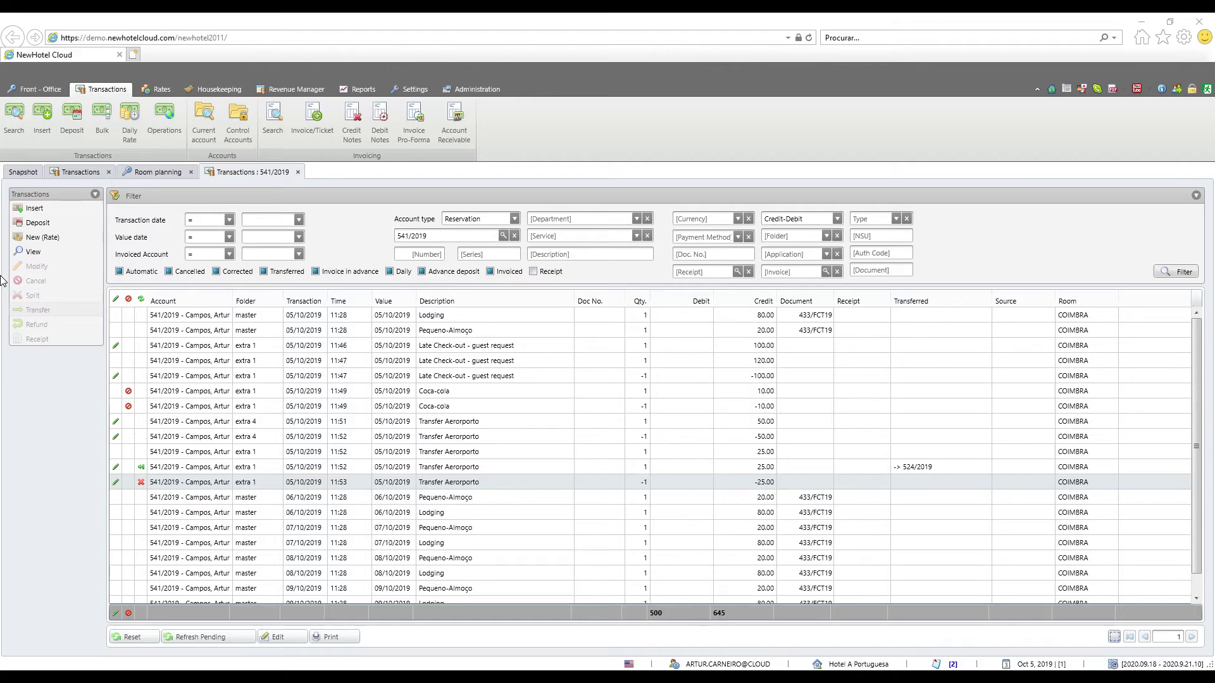
Add a 200.00 Cash advance deposit at Reception, paid in Cash, for reservation 524/2019
click(73, 129)
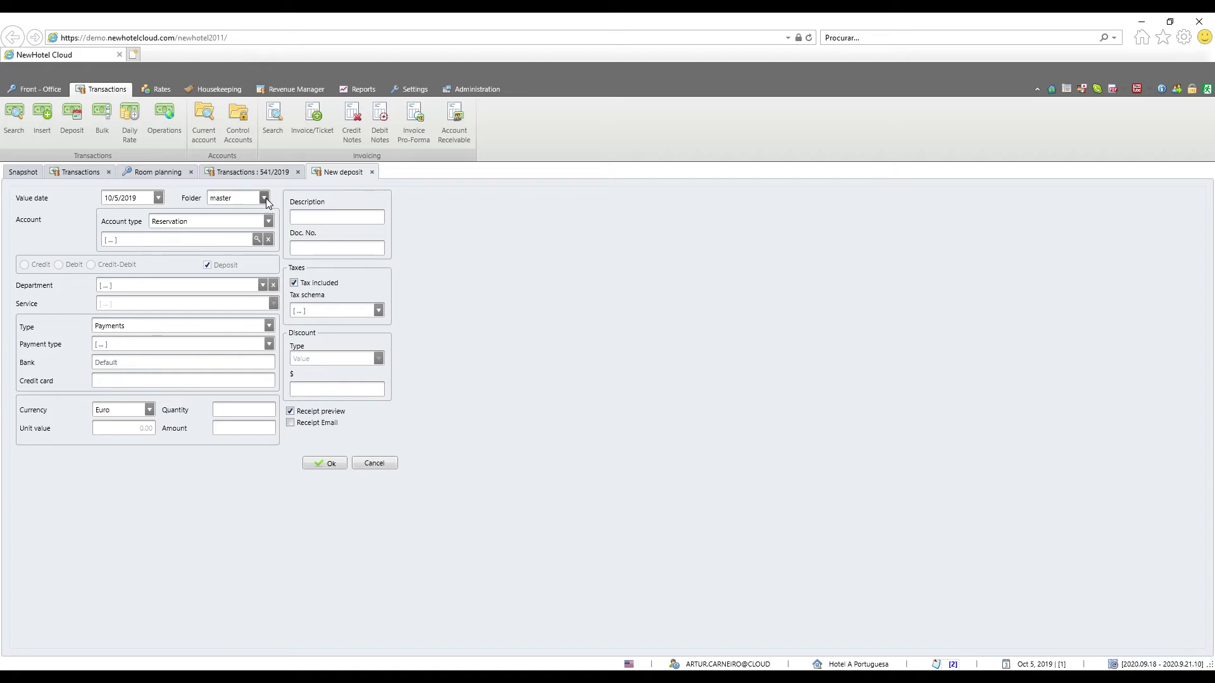
click(257, 240)
double_click(470, 387)
click(262, 285)
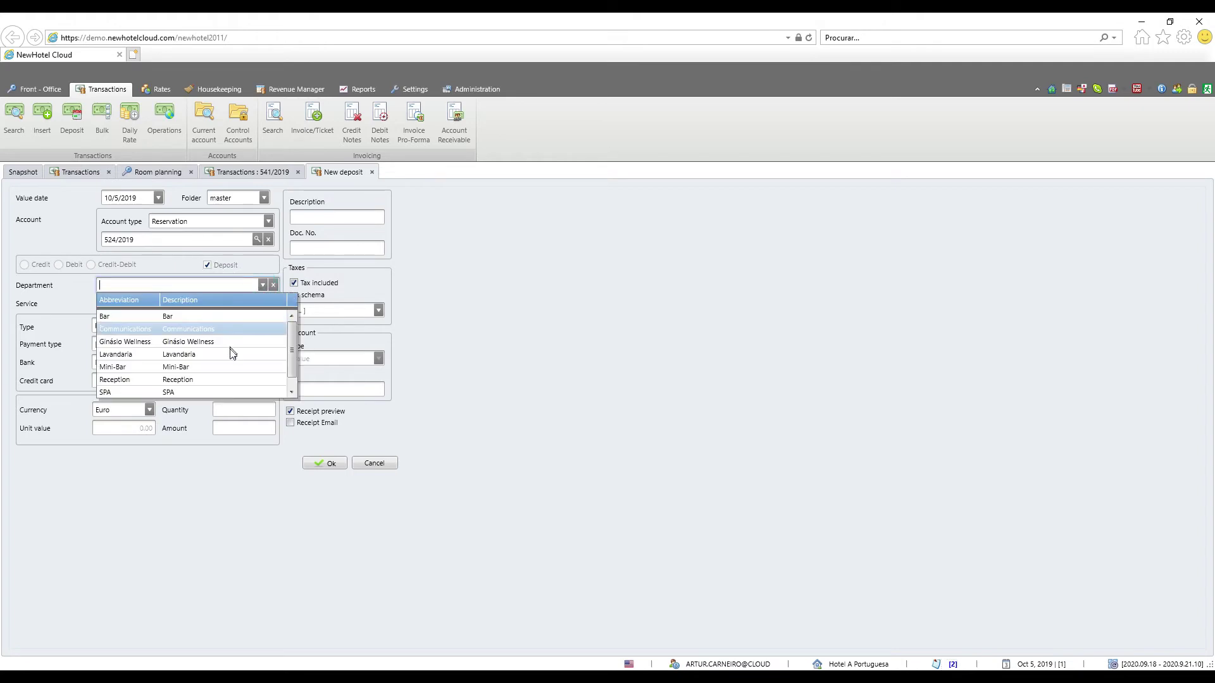
click(230, 379)
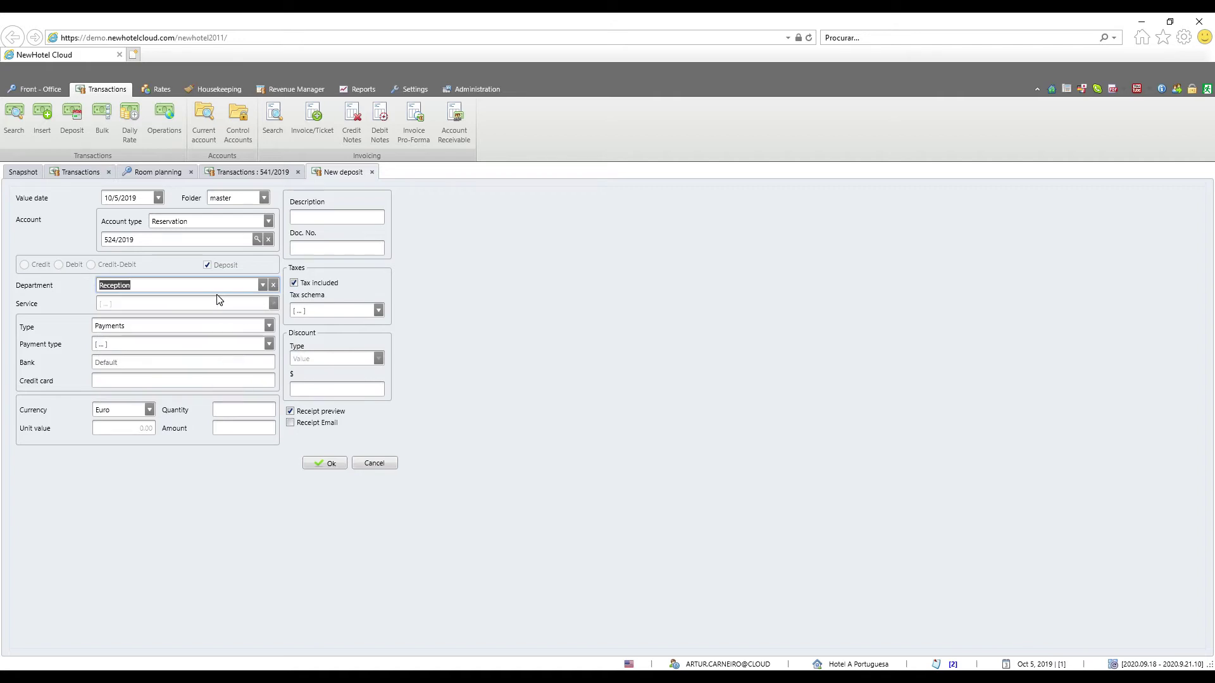
click(268, 326)
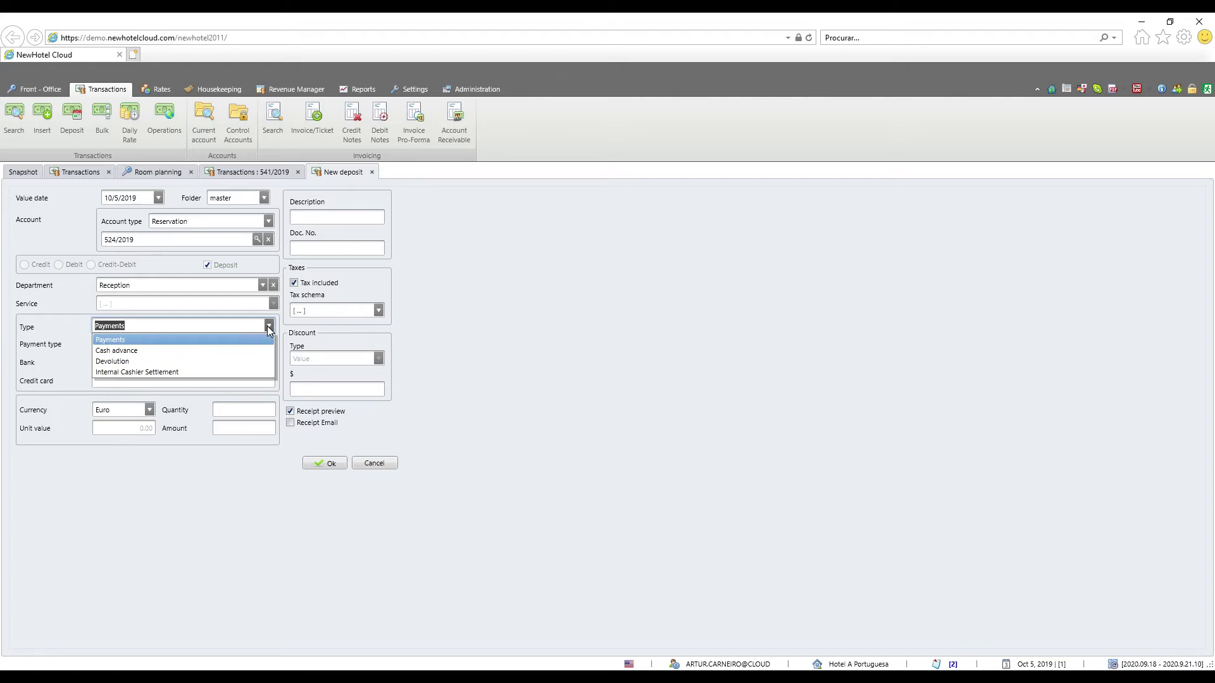
click(234, 358)
click(269, 343)
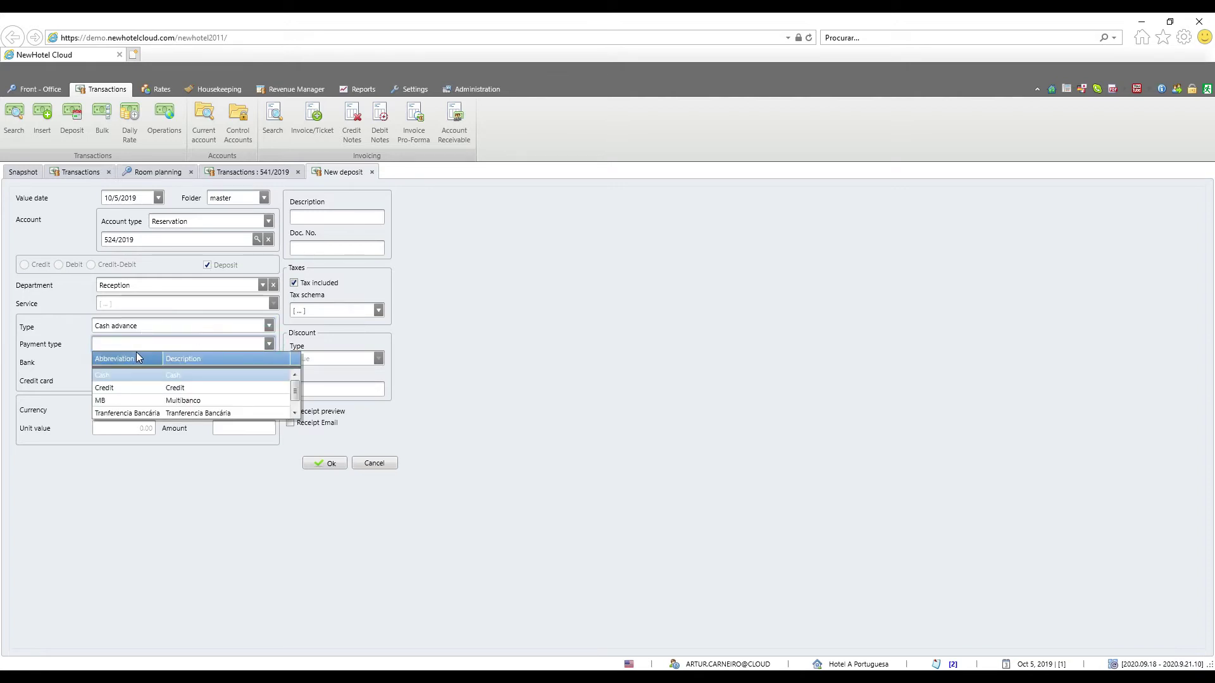
click(122, 375)
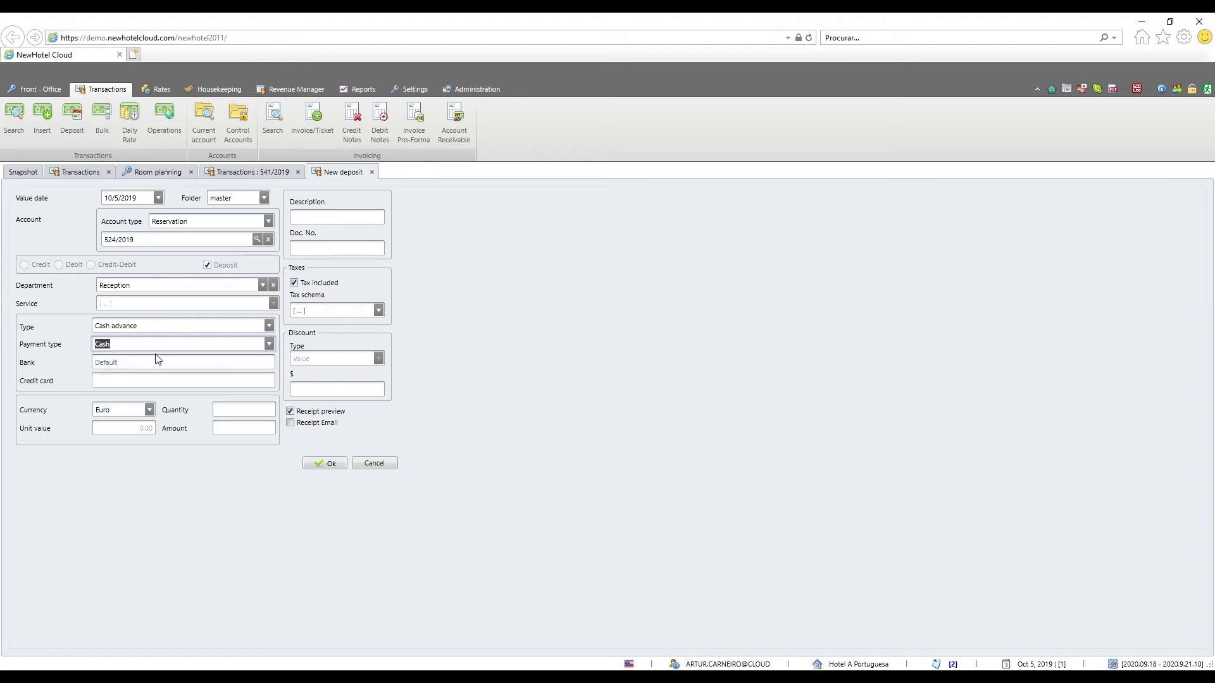
click(225, 430)
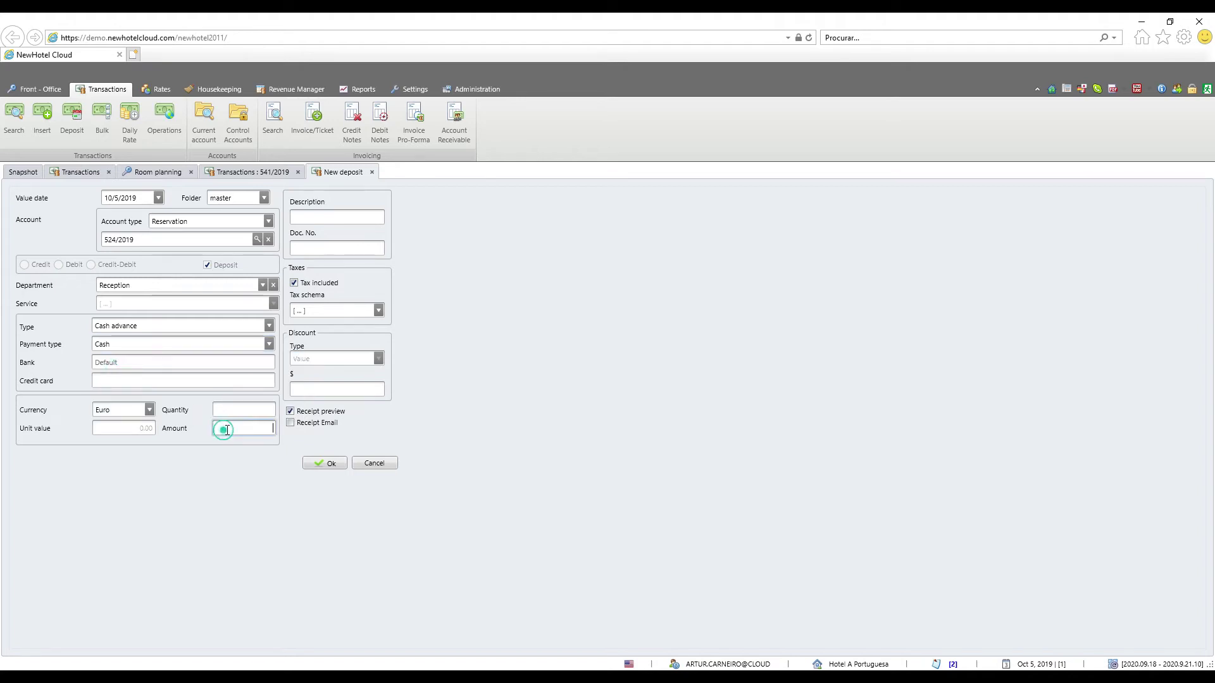
text(200)
click(314, 467)
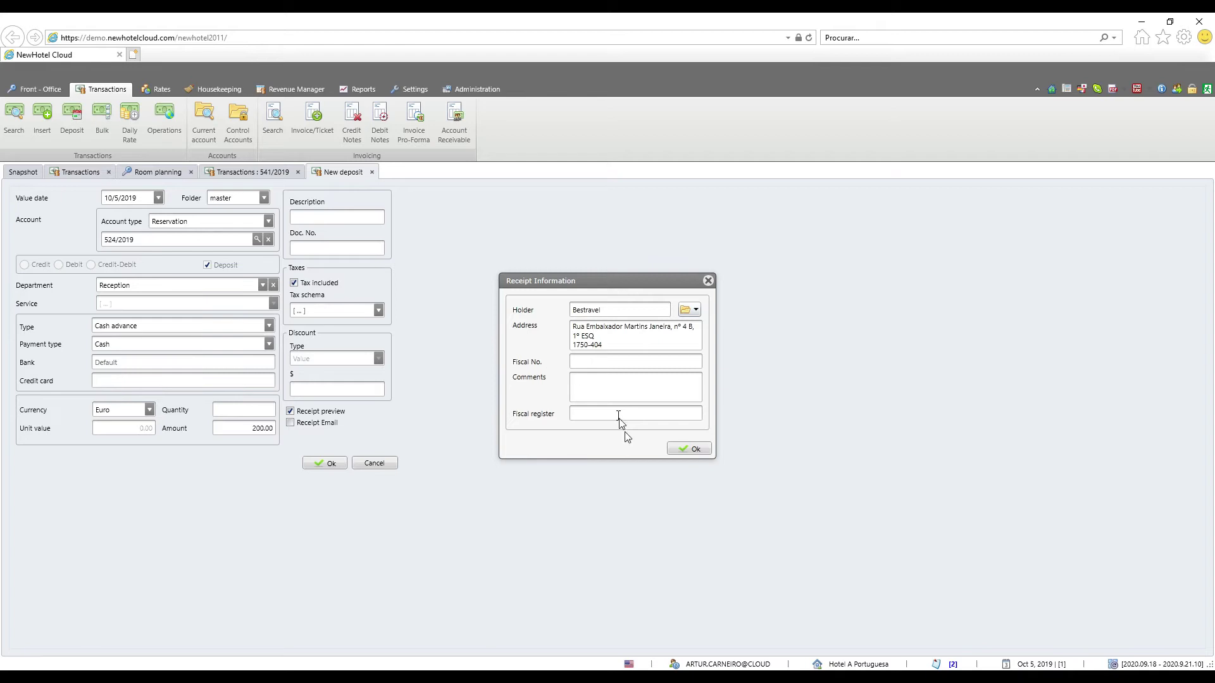
Confirm the receipt holder details, review receipt 22/REC19, and close its preview
click(676, 451)
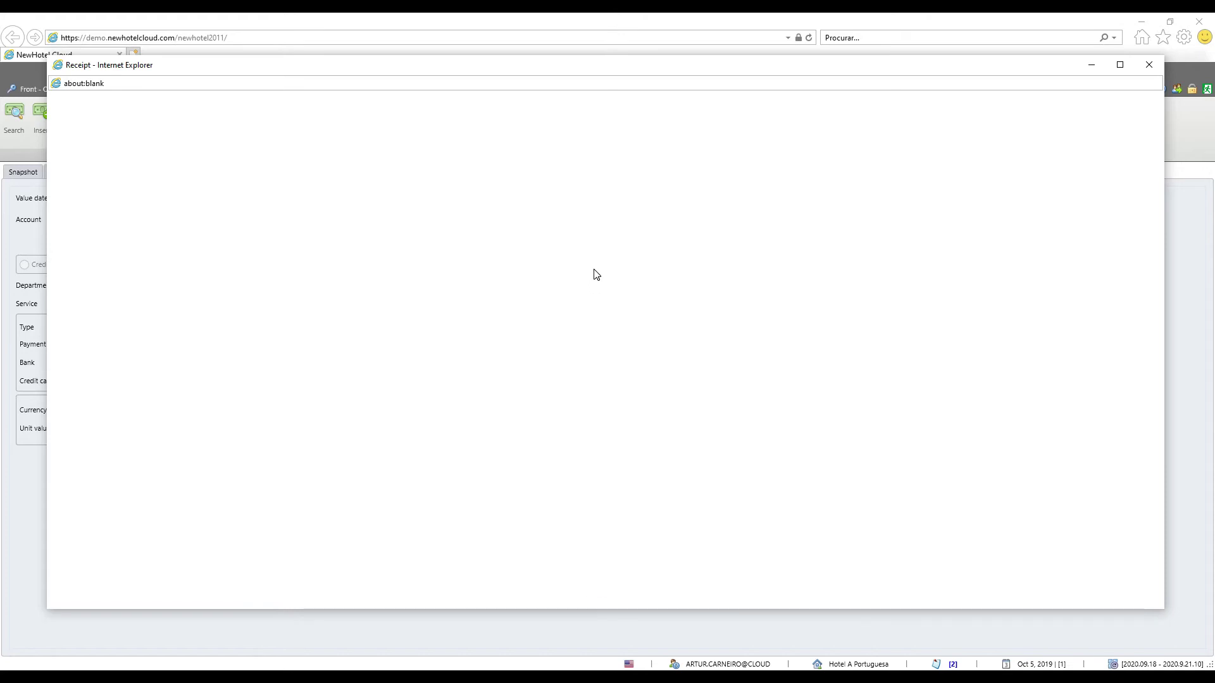
scroll(638, 315, down, 8)
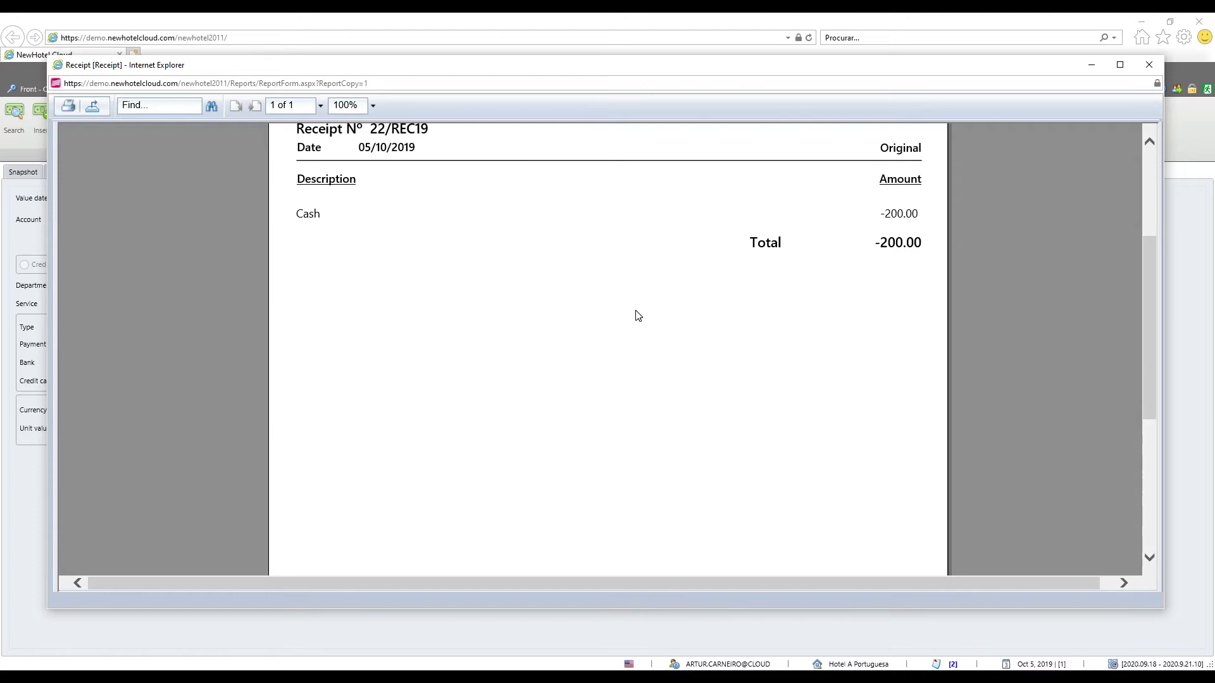
scroll(637, 315, up, 6)
scroll(637, 315, up, 2)
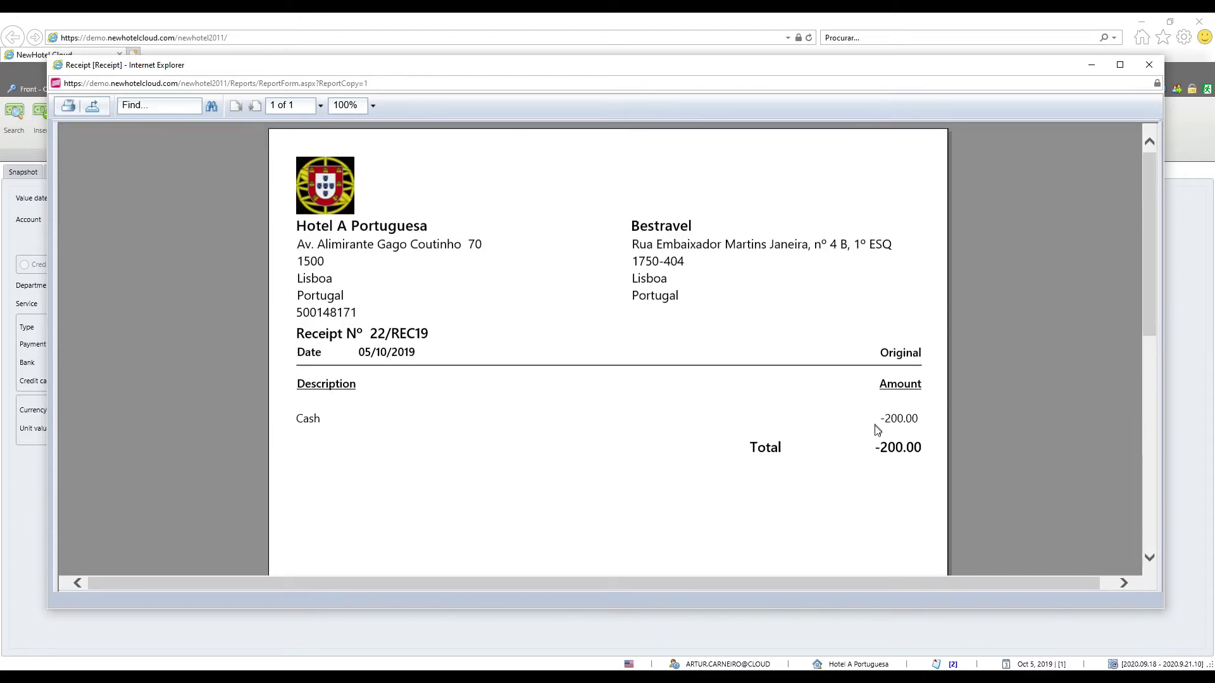
click(1148, 64)
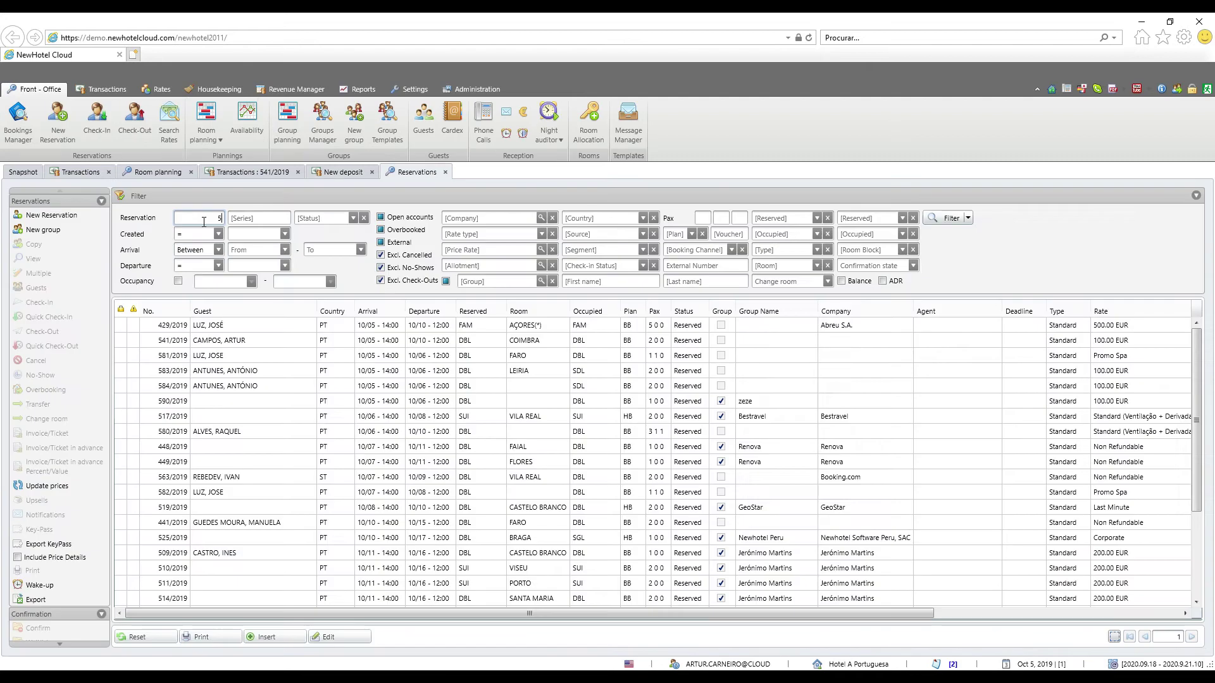
Filter the reservations to 524/2019 and open its current account
text(24)
click(935, 215)
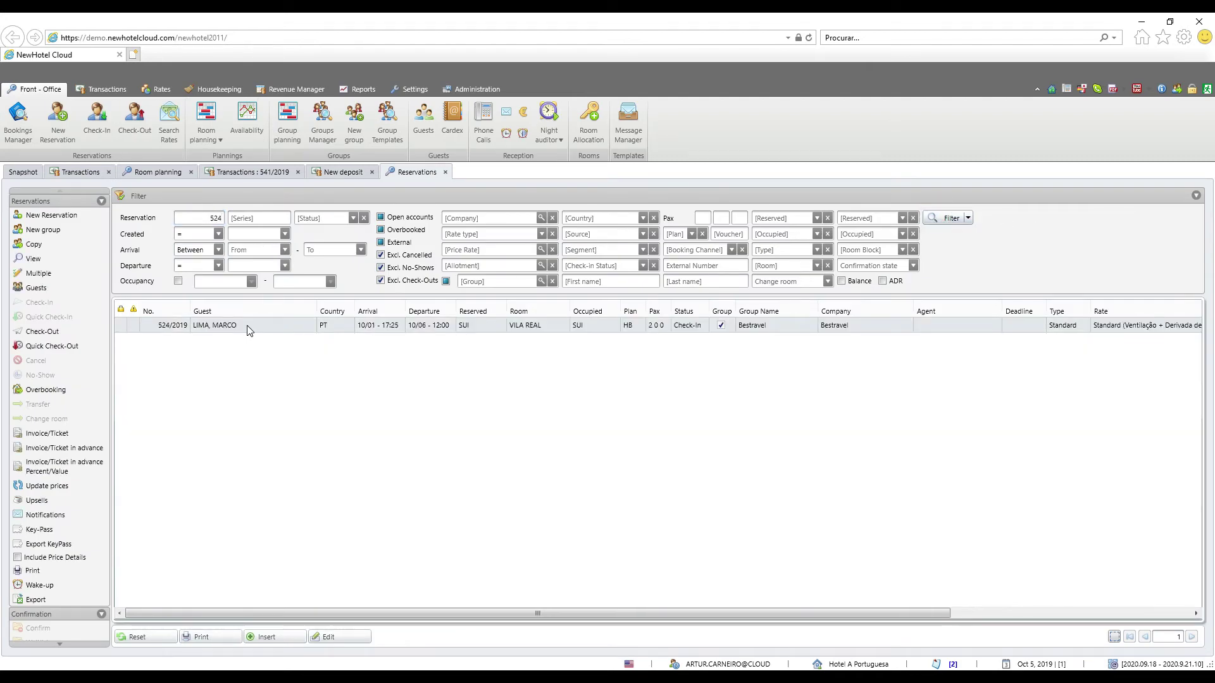
right_click(247, 326)
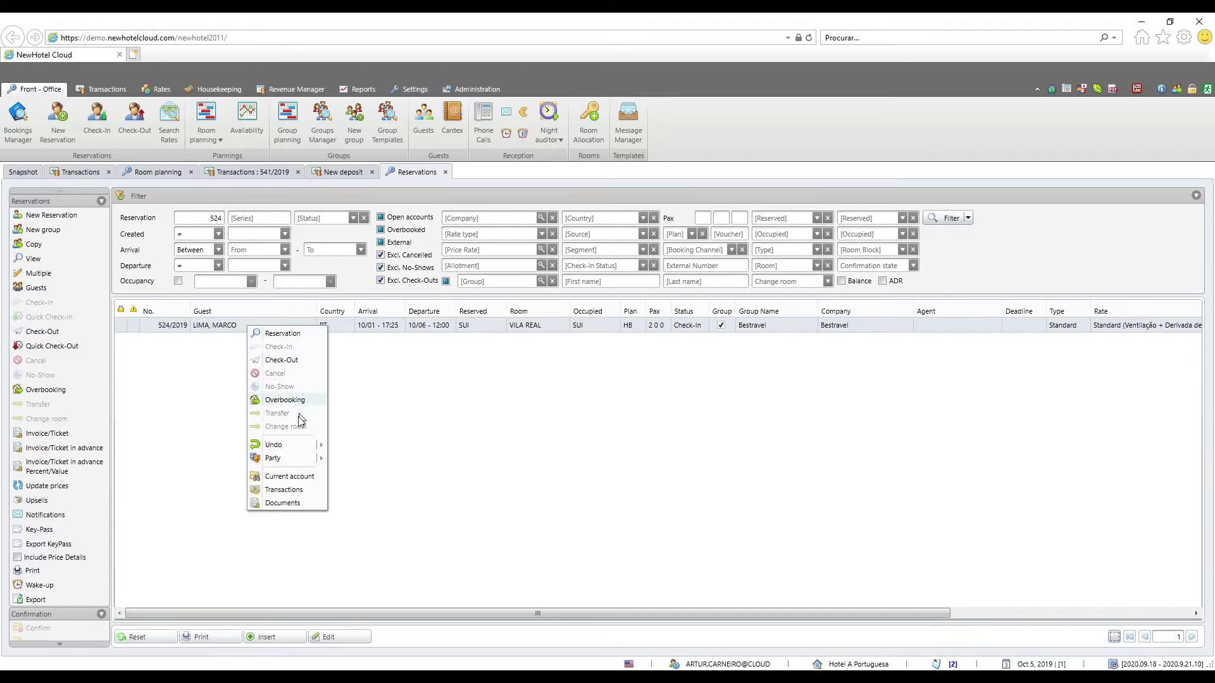
click(303, 480)
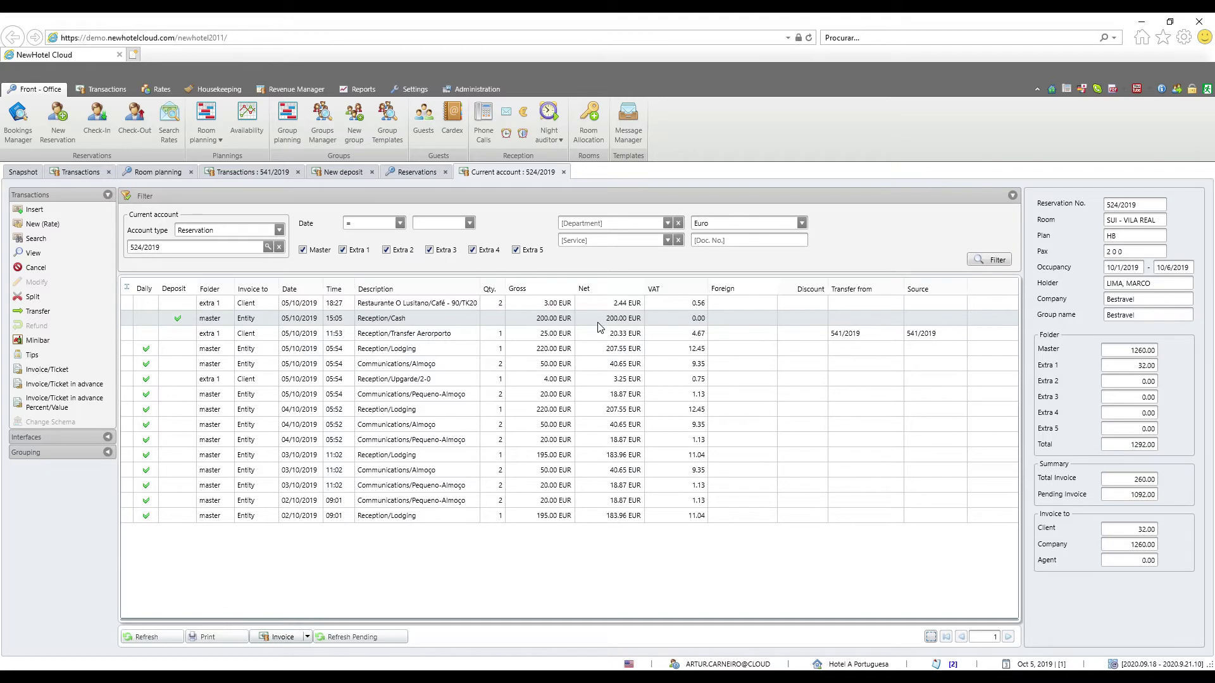
Issue a standard invoice for reservation 524/2019's 1292.00 charges, settled in cash
click(308, 637)
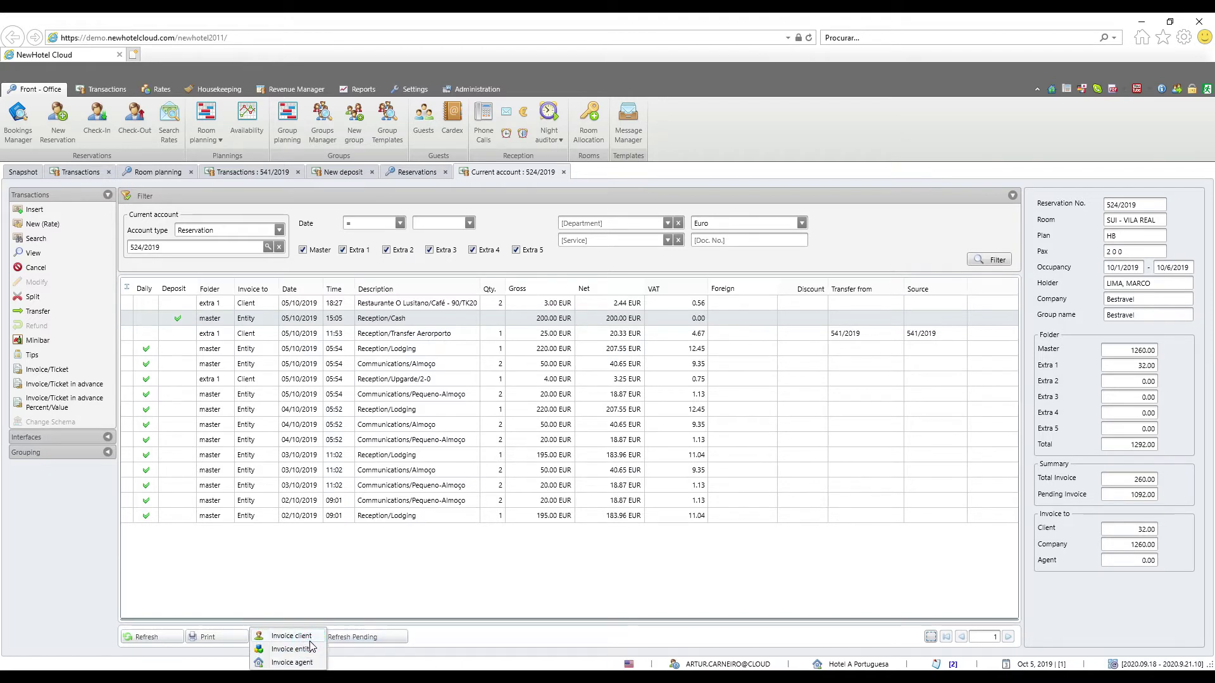
click(291, 641)
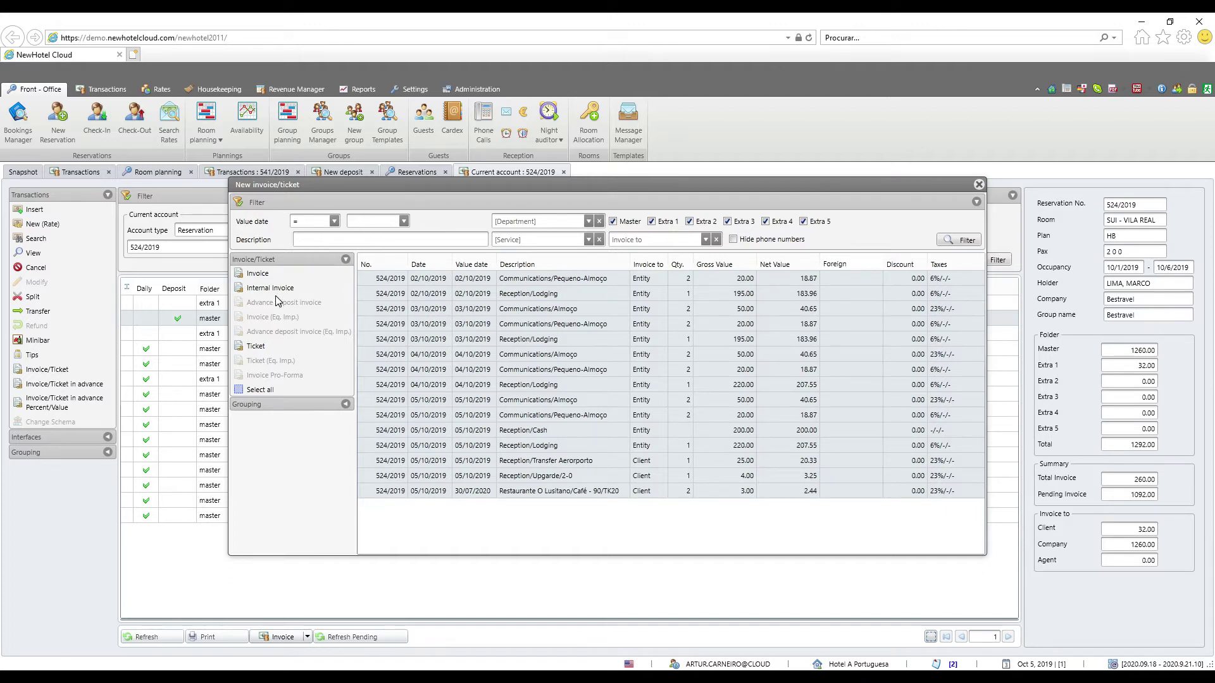
click(269, 275)
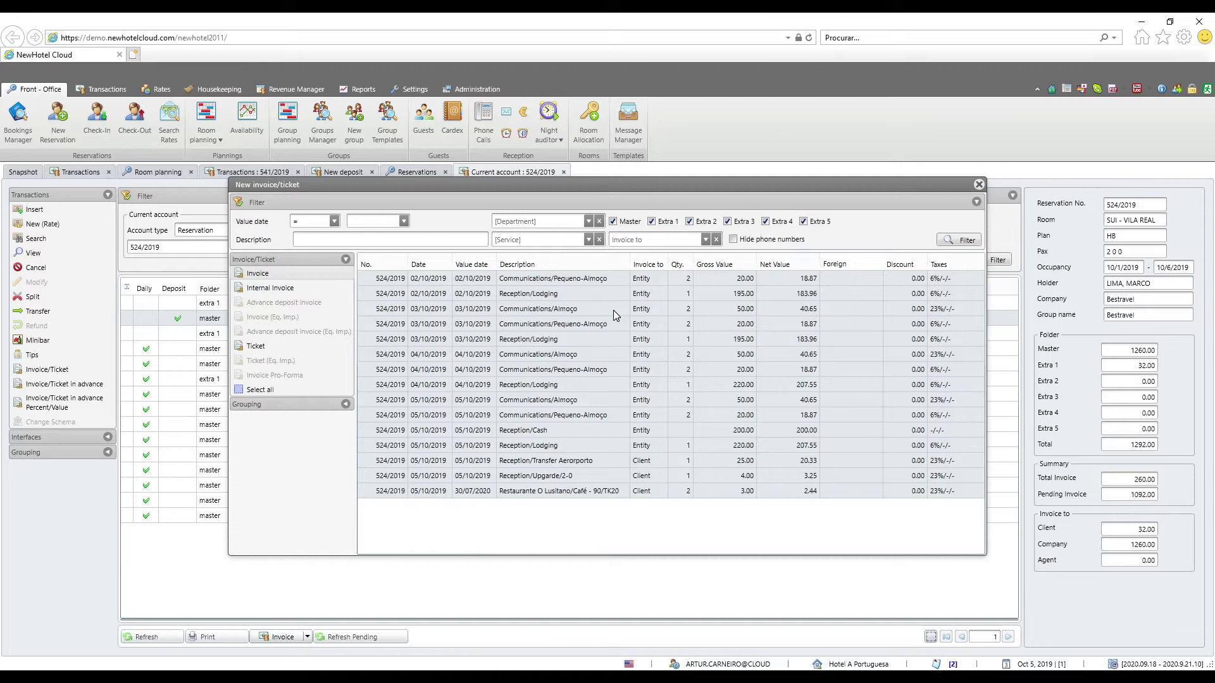
click(713, 575)
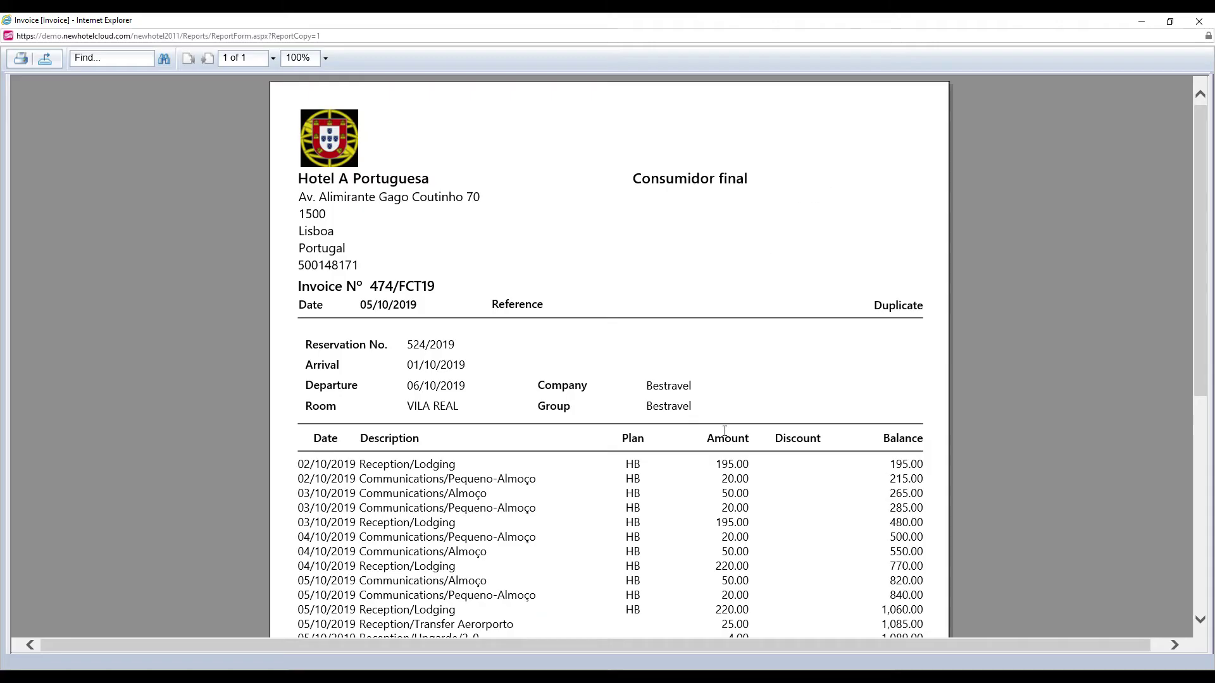
Review invoice 474/FCT19's 200.00 cash line and total invoiced, then close the report
scroll(724, 430, down, 2)
scroll(724, 437, down, 6)
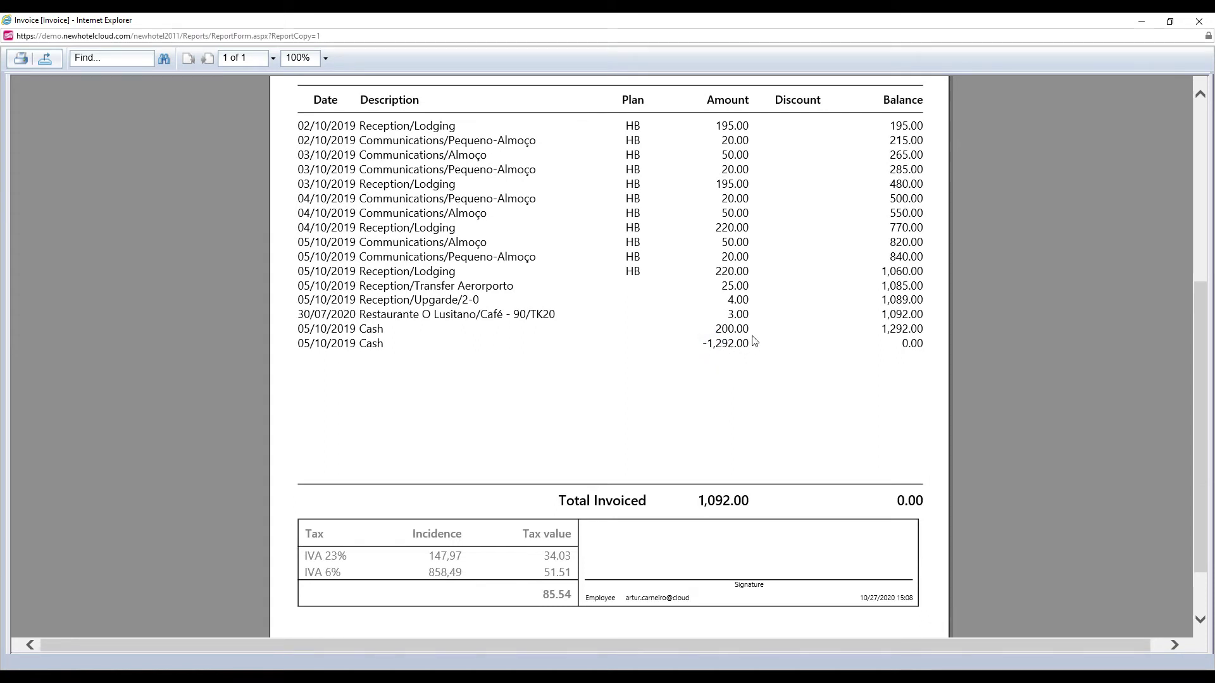
drag(754, 329, 729, 327)
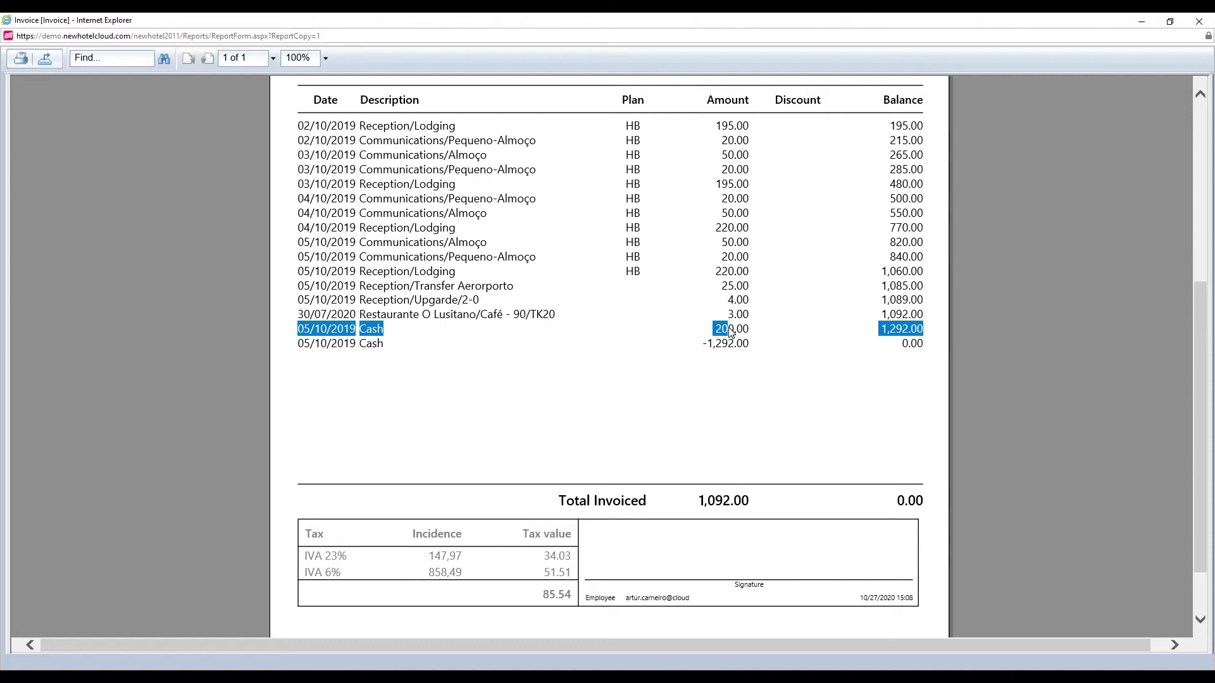
click(730, 334)
drag(698, 501, 721, 503)
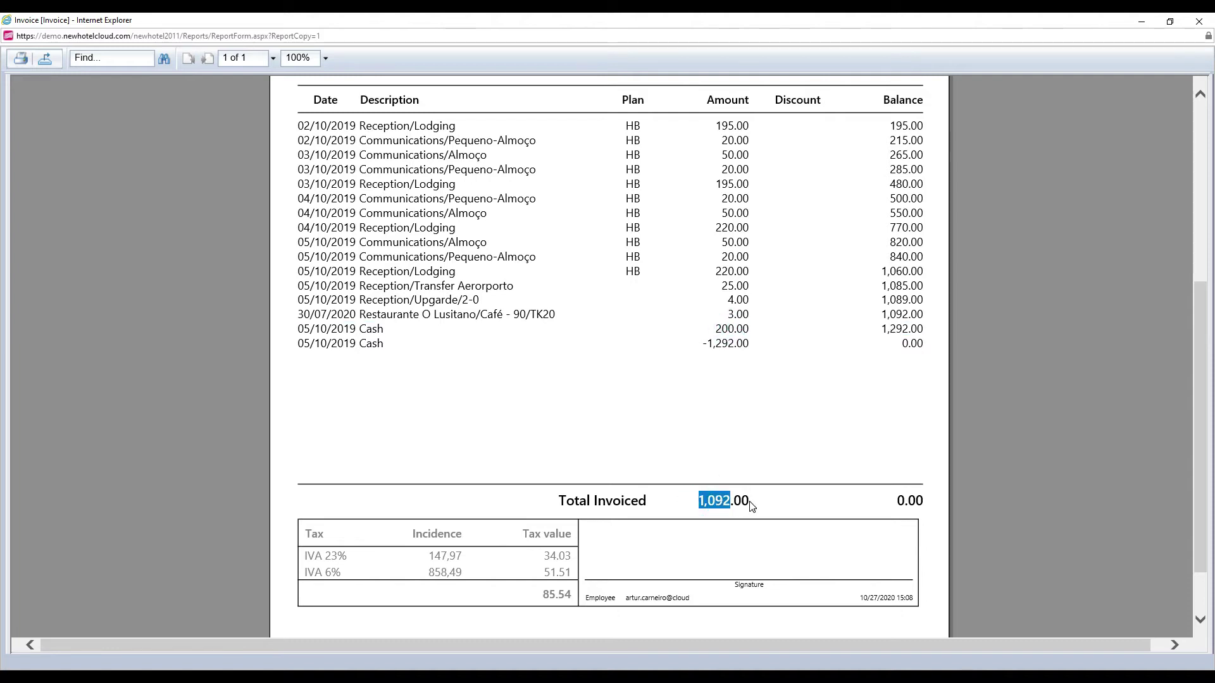
scroll(751, 506, up, 10)
click(1170, 21)
click(1174, 27)
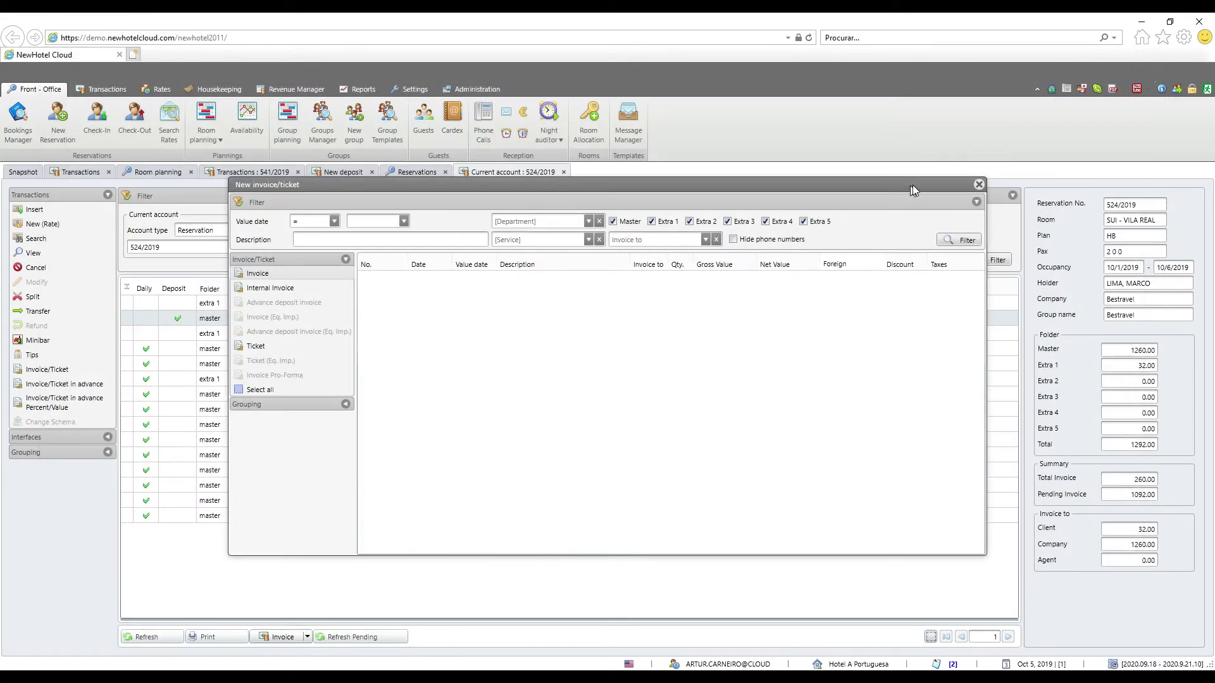
Close the New invoice/ticket dialog and return to the Reservations list
click(978, 184)
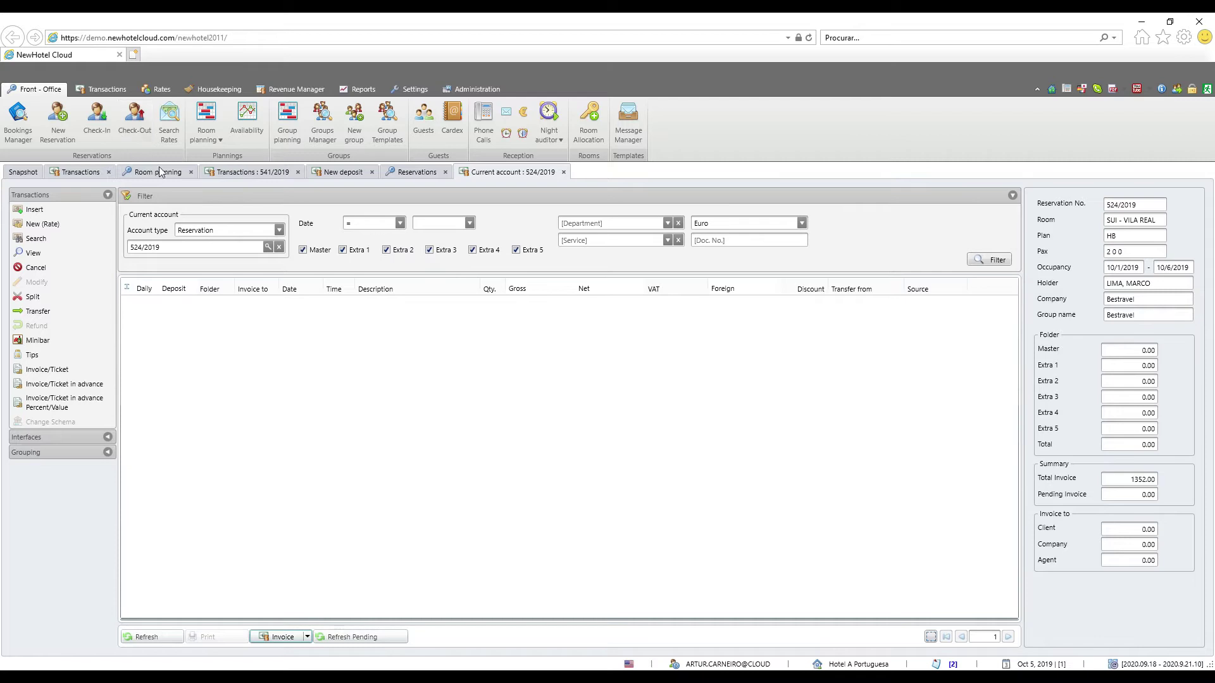
click(400, 173)
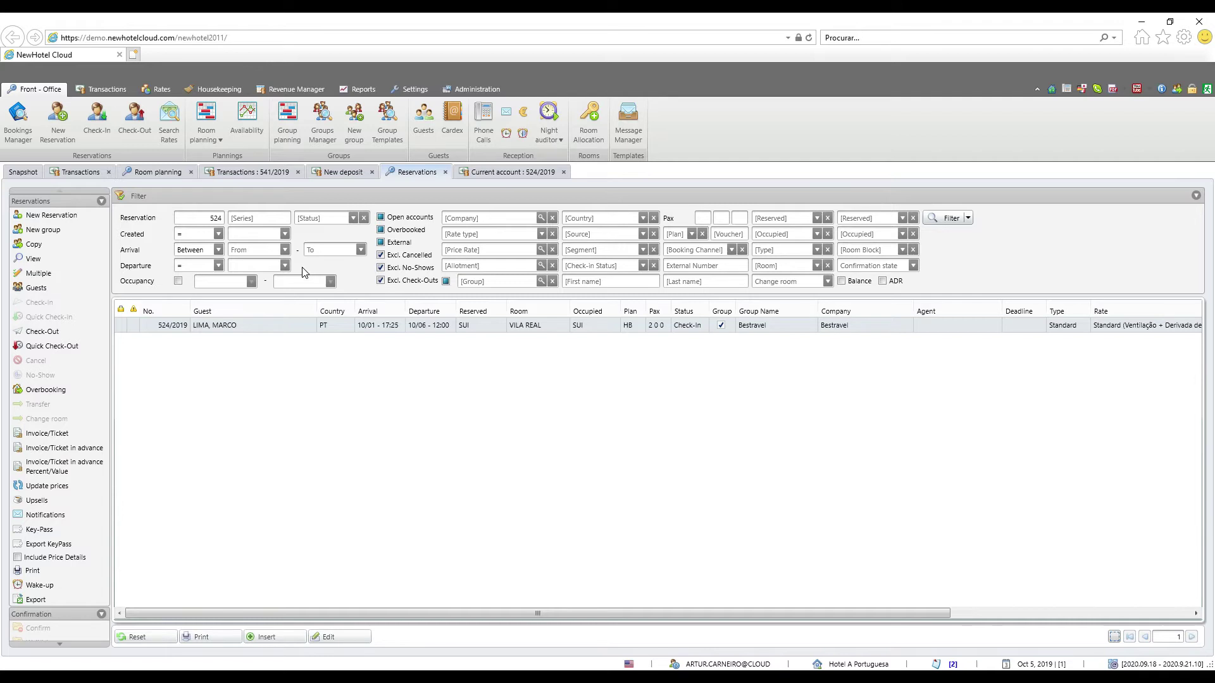
Start a Deposit on a booking in Room planning, then open the bulk Transactions Group screen
click(166, 171)
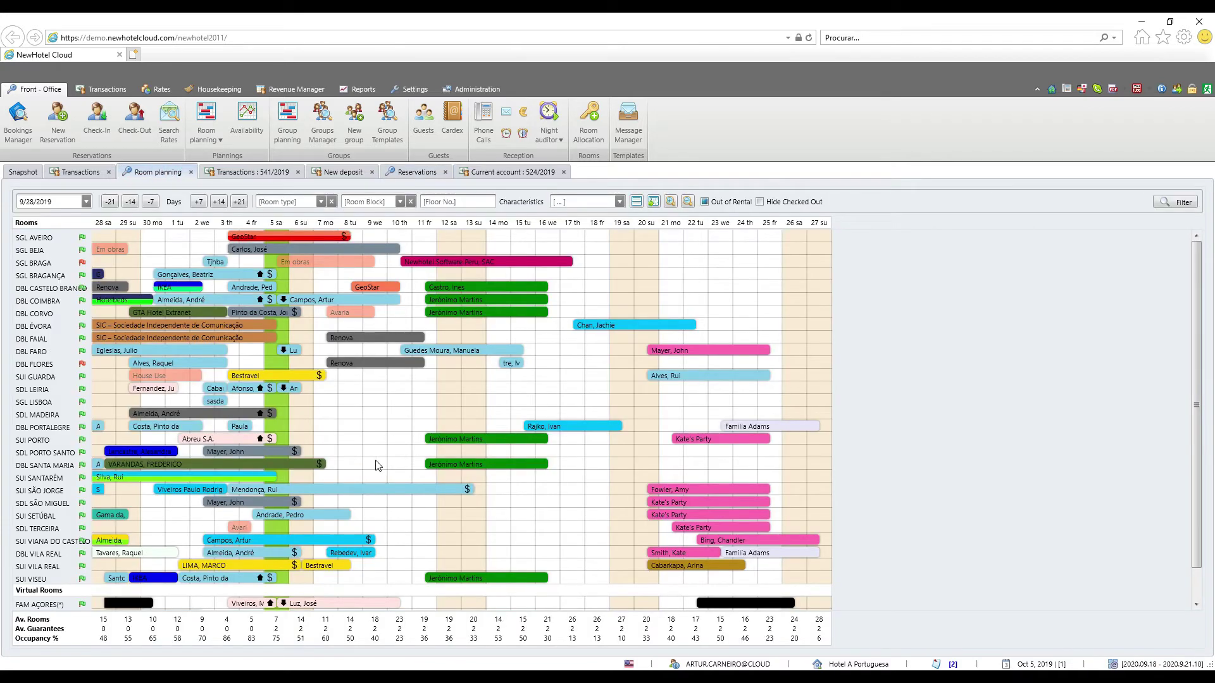
right_click(567, 427)
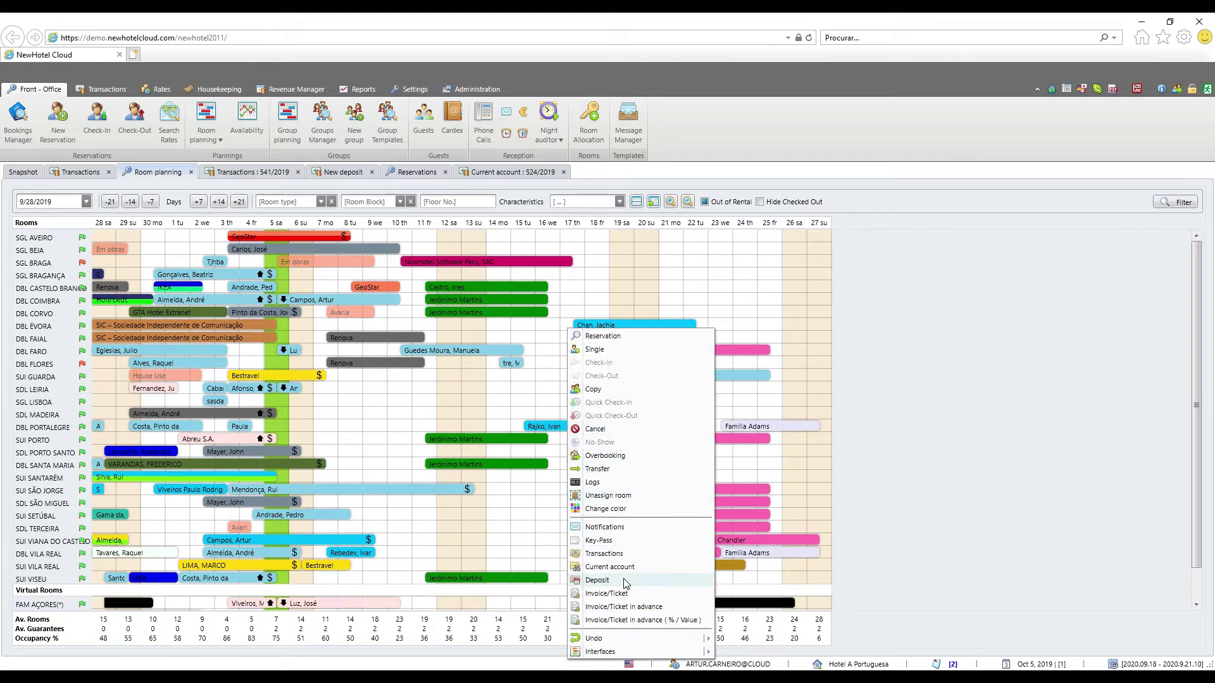
click(624, 581)
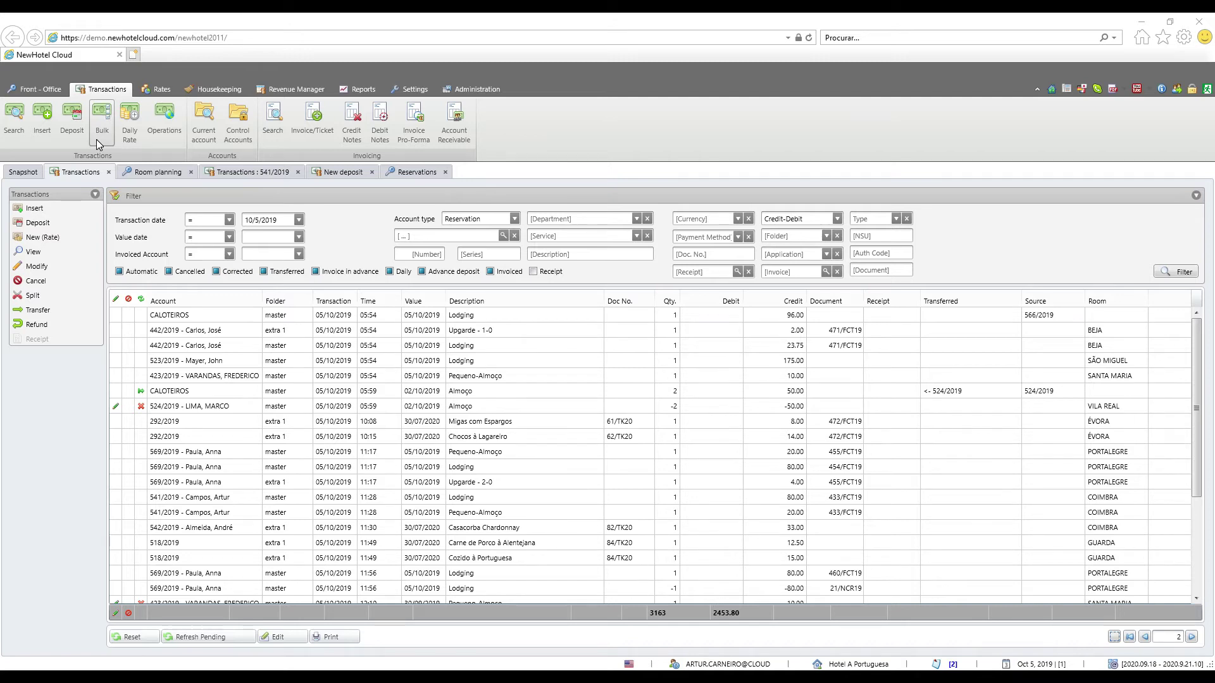
click(97, 141)
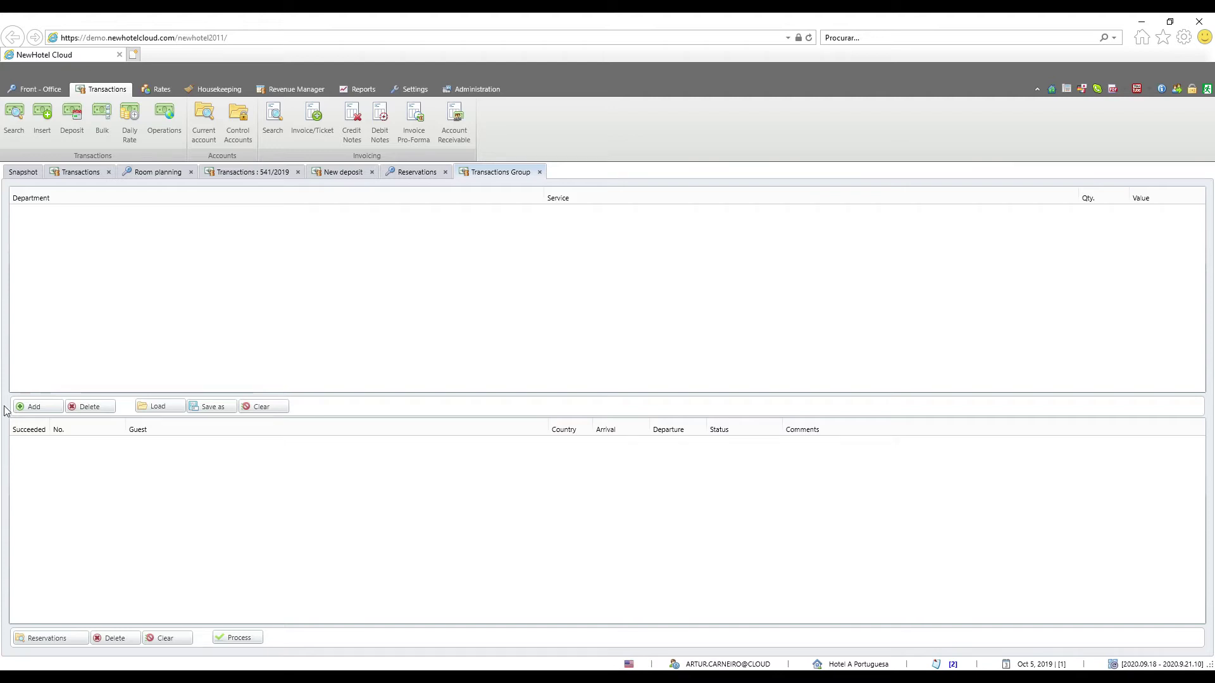
Add Bar Coca-cola at 10.00 and Ginásio Wellness Ténis at 20.00 to the bulk charge list
double_click(49, 369)
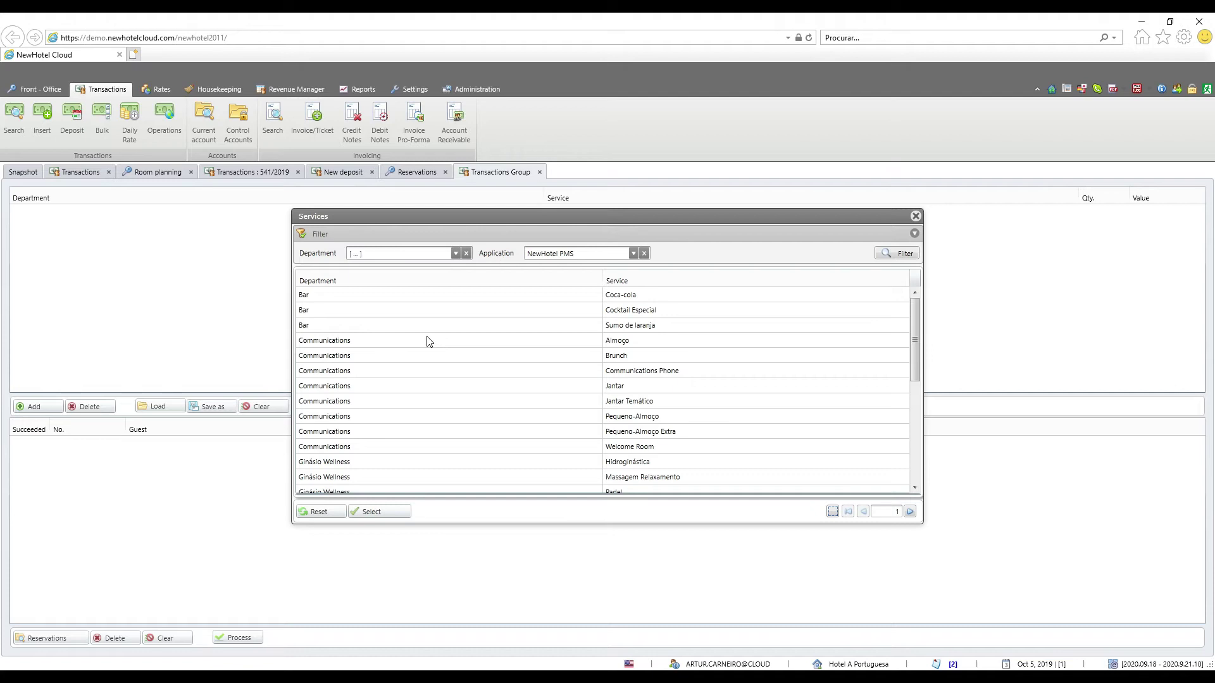
double_click(323, 295)
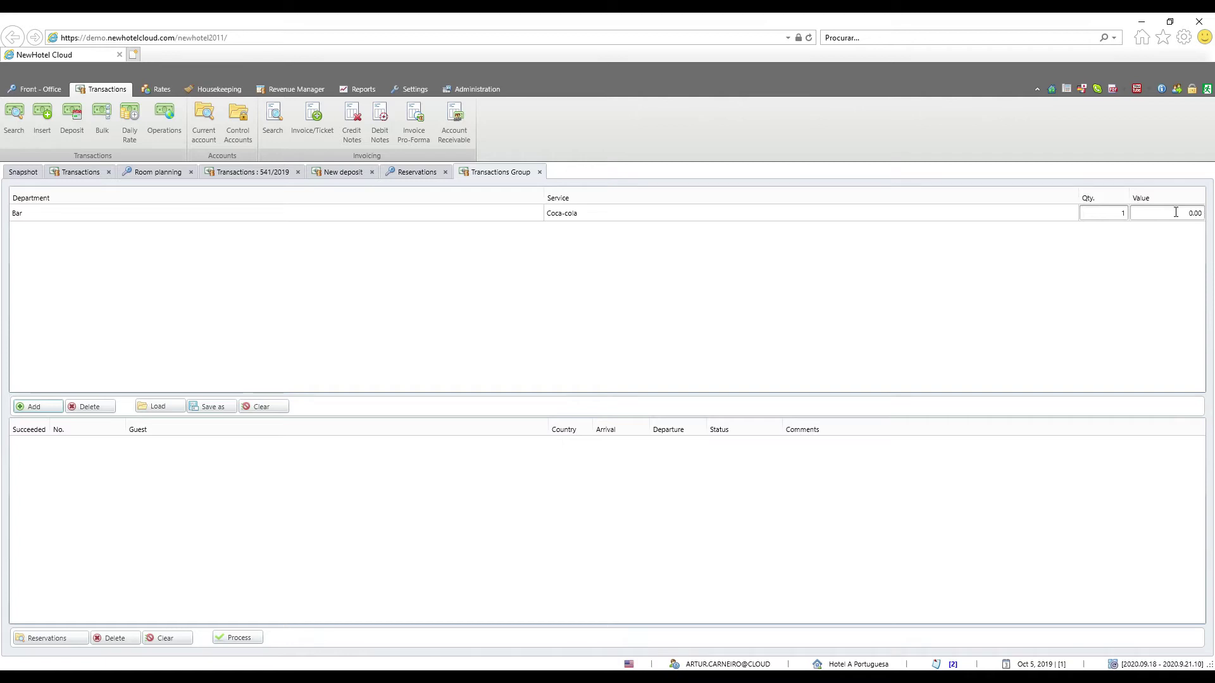
click(1174, 212)
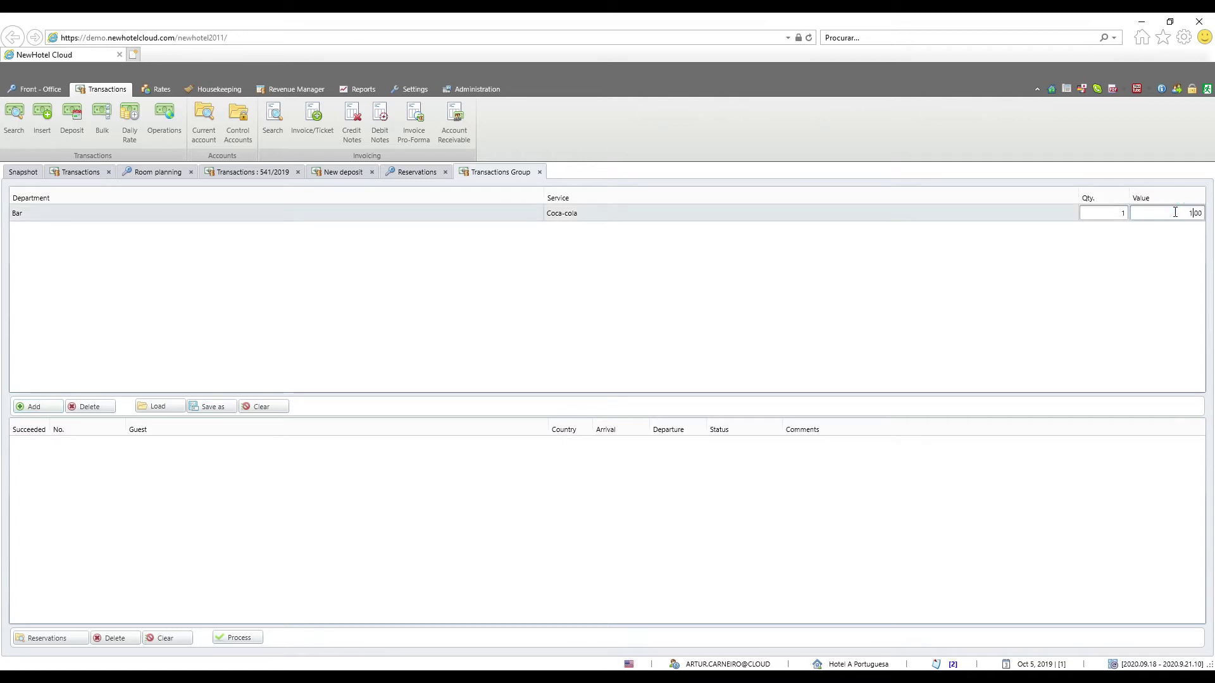
click(38, 407)
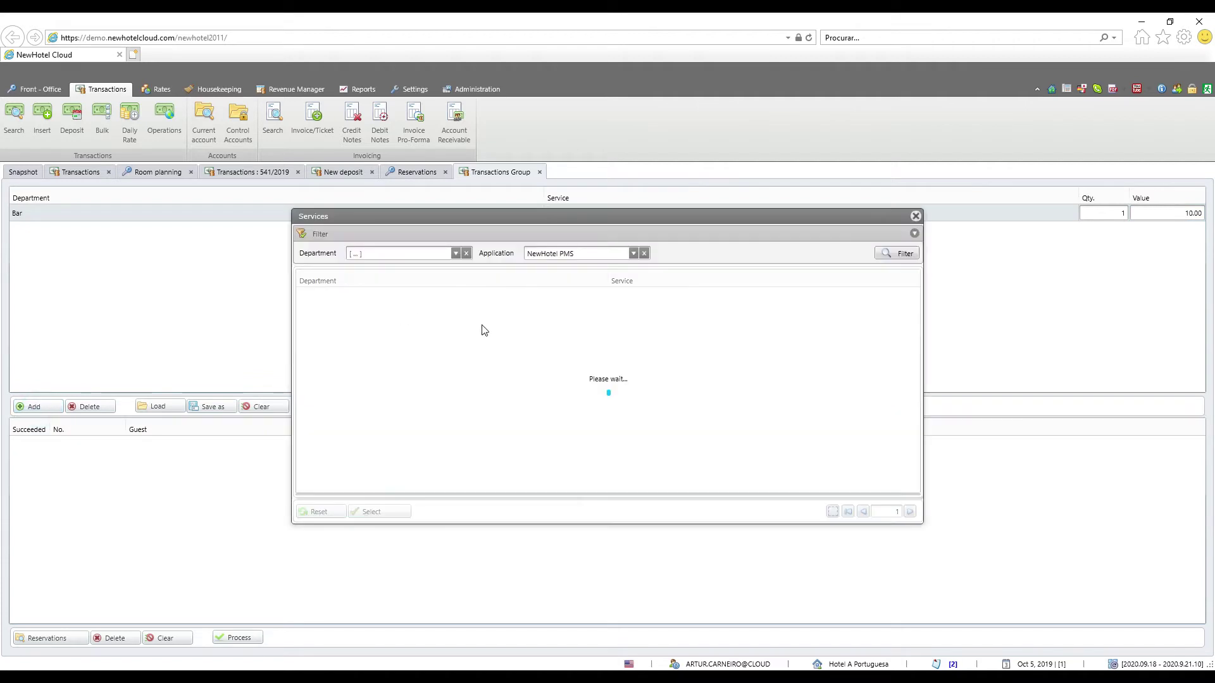
scroll(486, 331, down, 3)
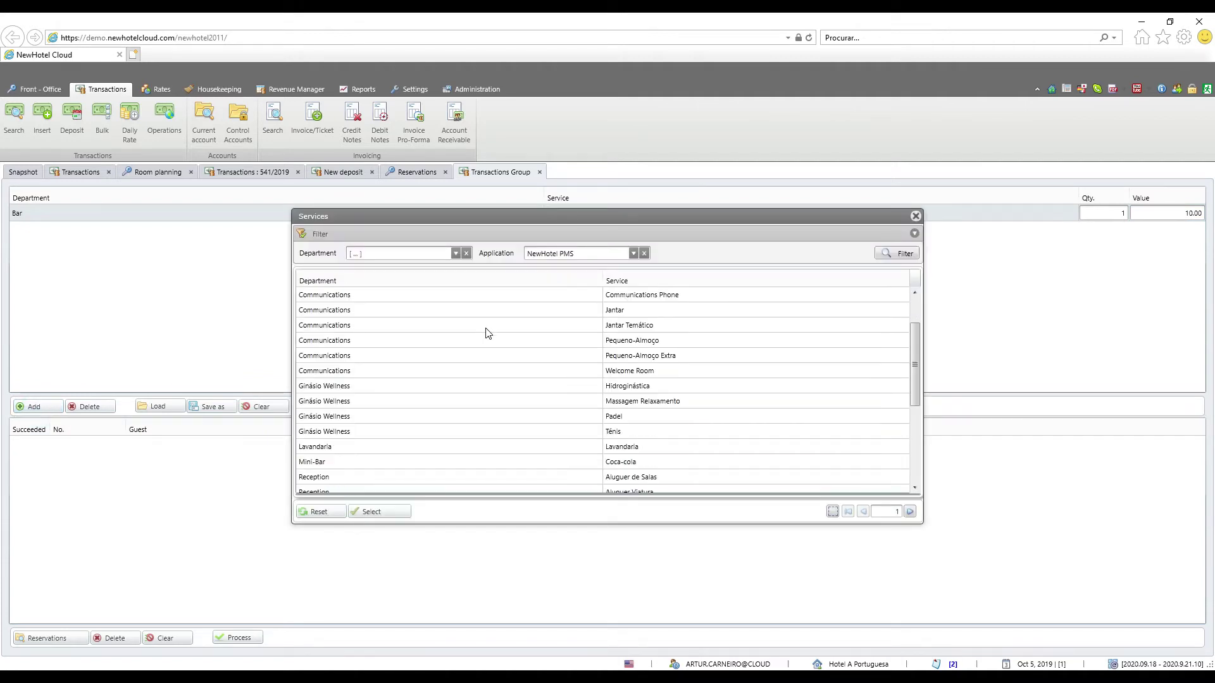
double_click(633, 433)
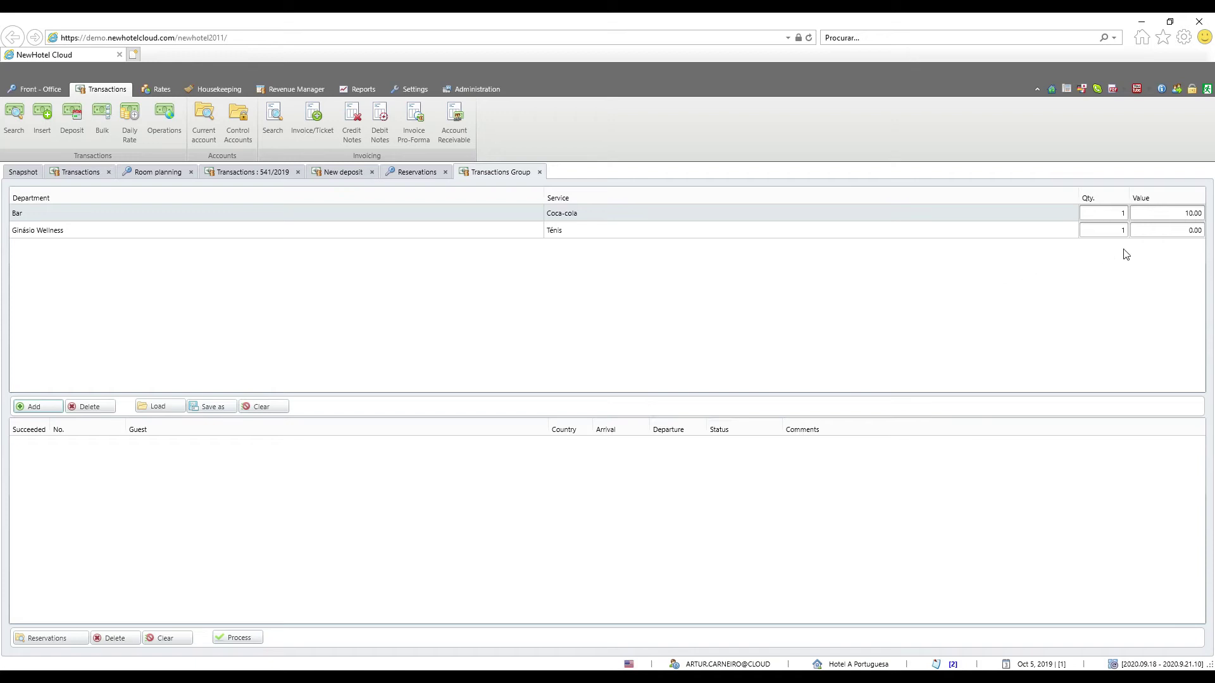
click(1179, 230)
text(2)
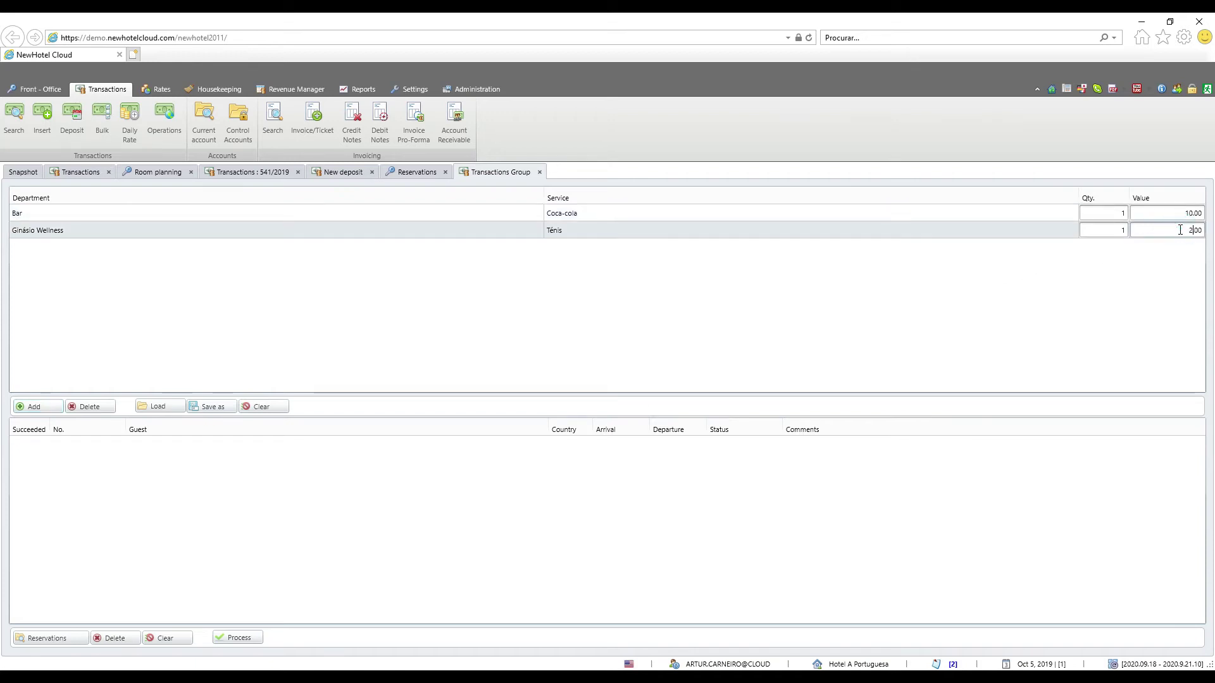
Add Reception Late Check-out with value 25.00 as the third bulk charge
click(38, 405)
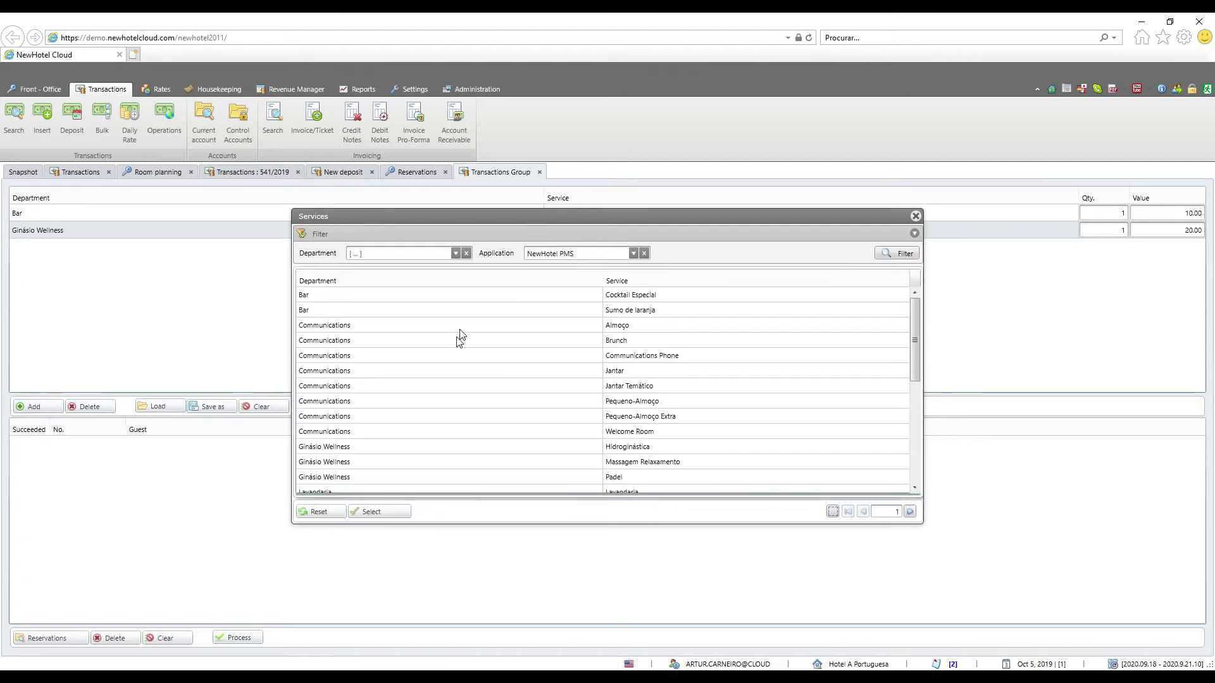
scroll(585, 446, down, 2)
scroll(634, 471, down, 1)
scroll(635, 479, down, 1)
double_click(635, 476)
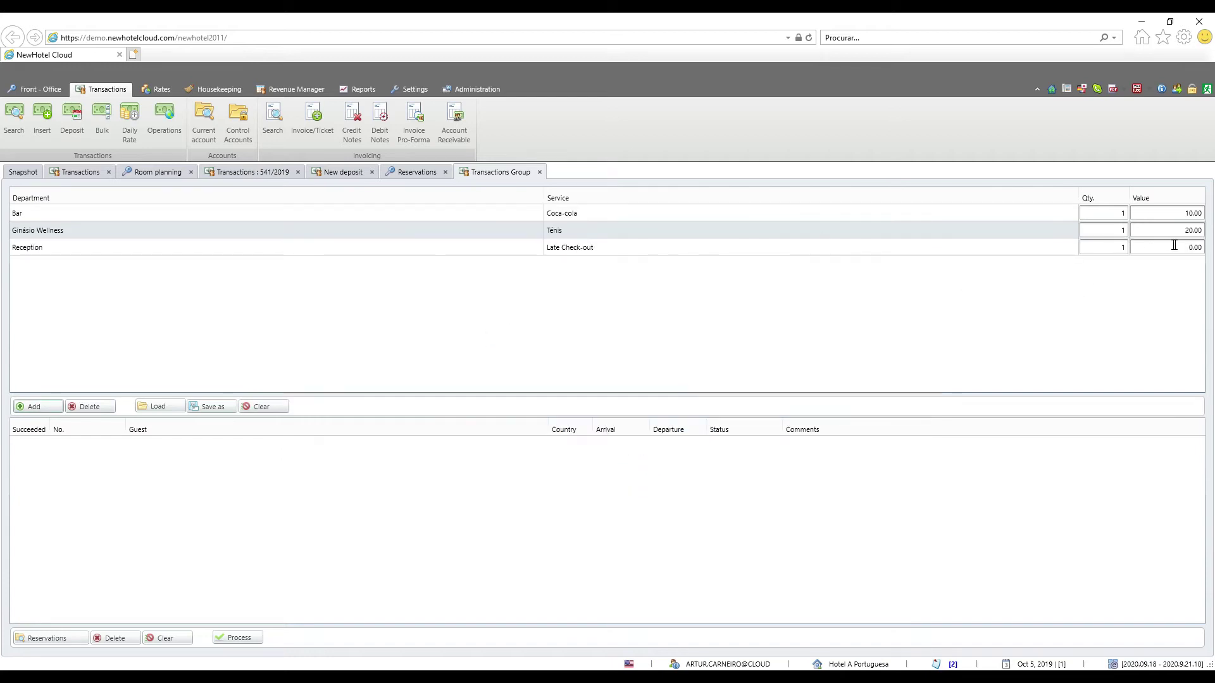
click(1175, 245)
text(25)
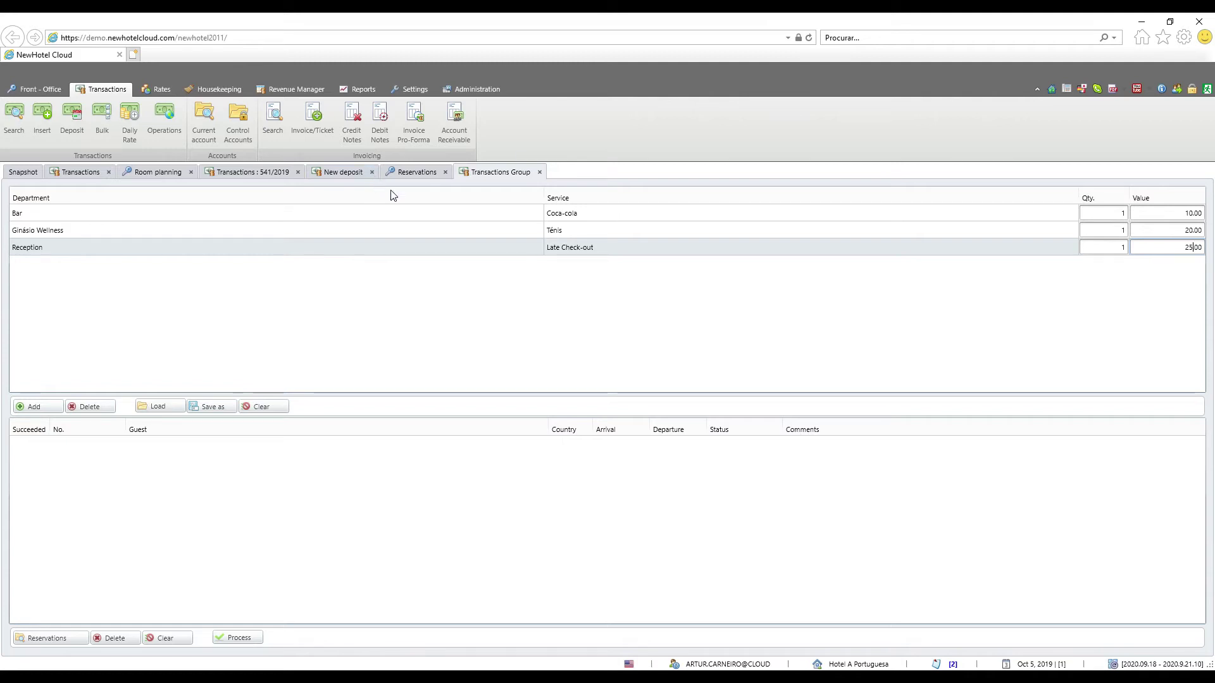
click(215, 408)
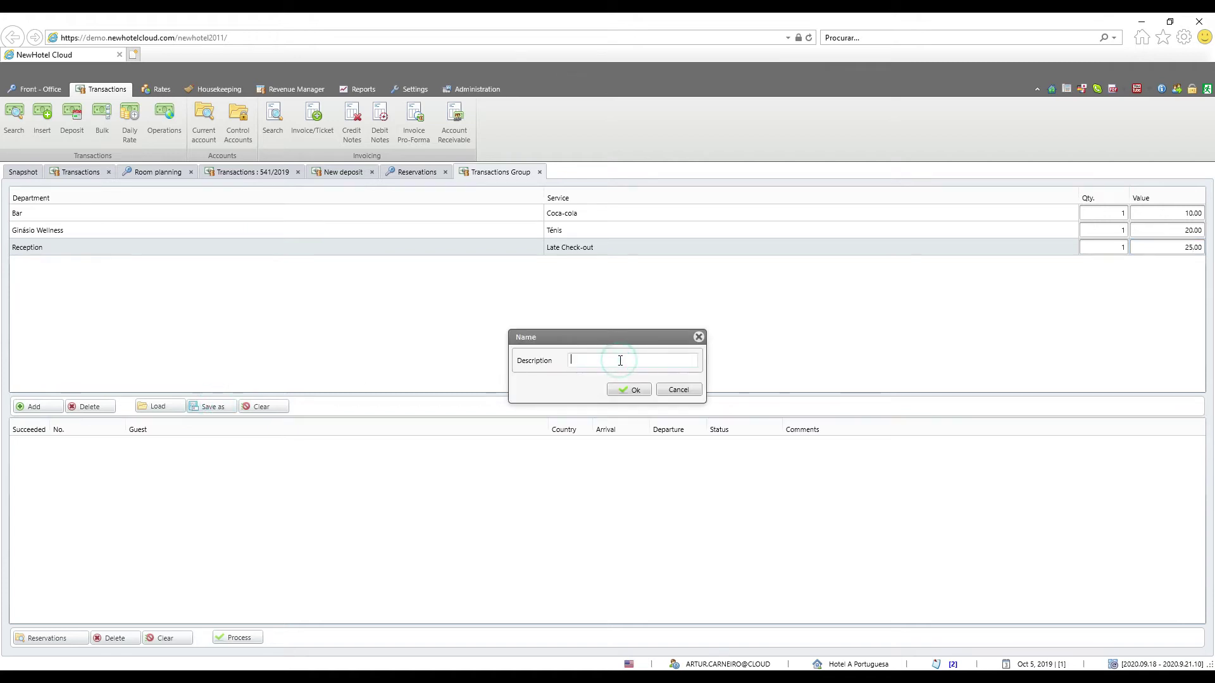
text(template)
click(619, 391)
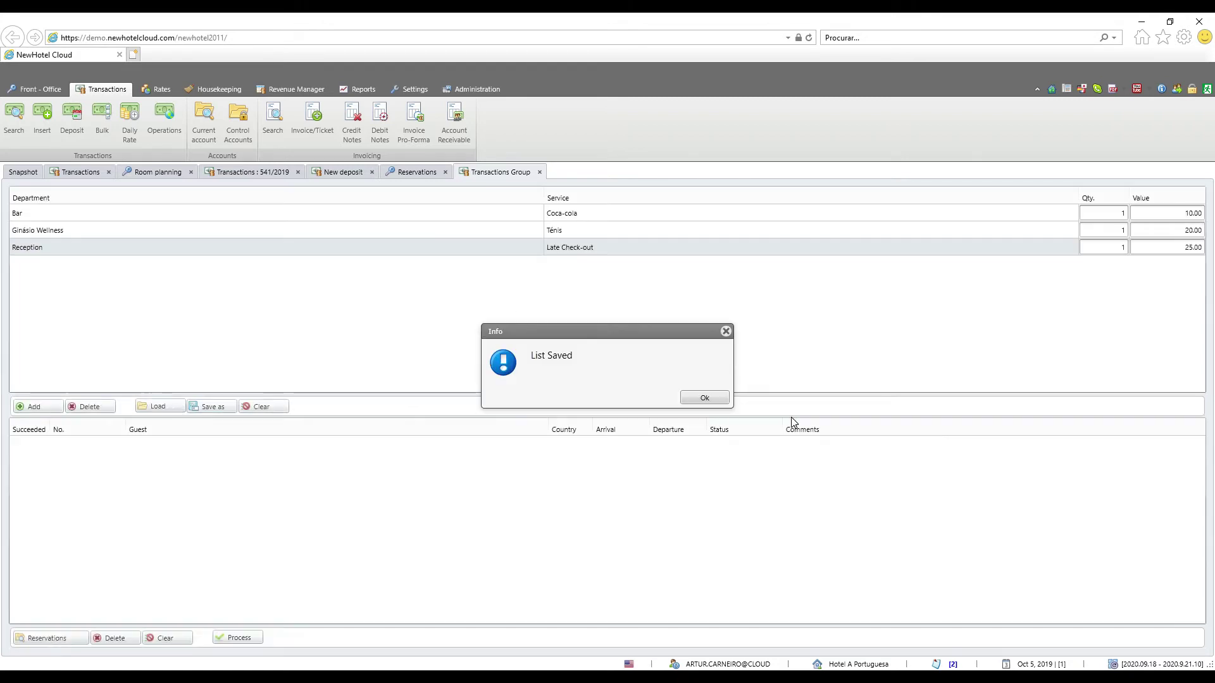
click(704, 399)
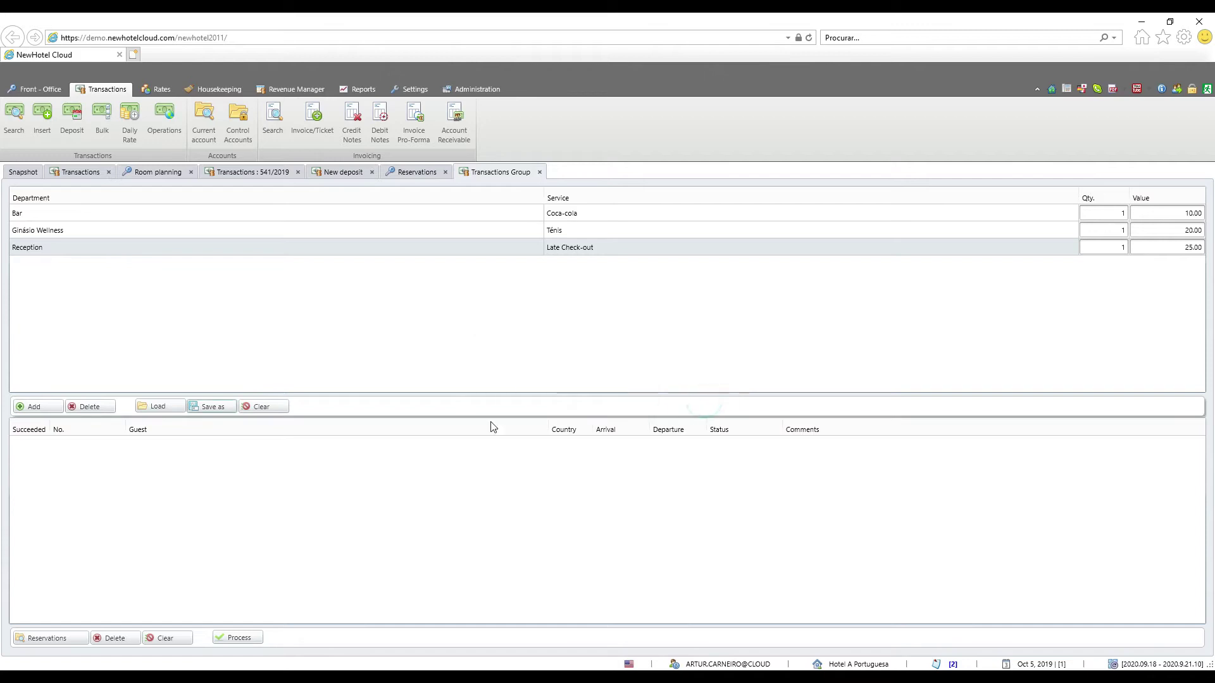
click(157, 412)
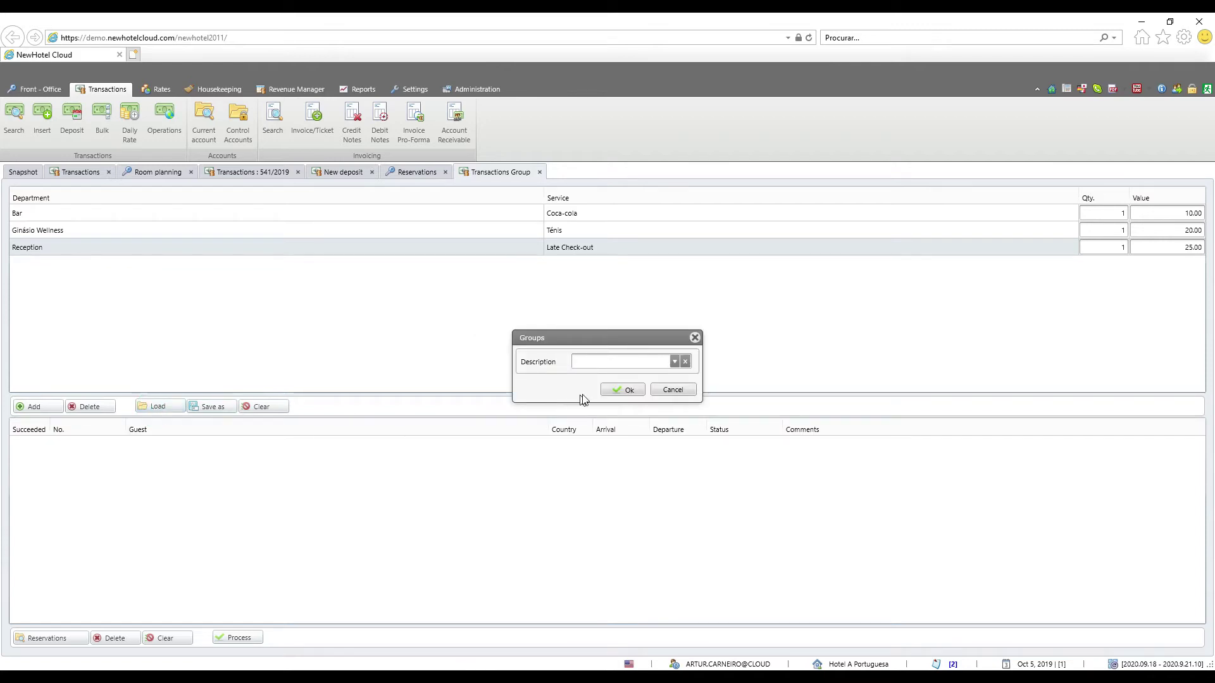
click(673, 364)
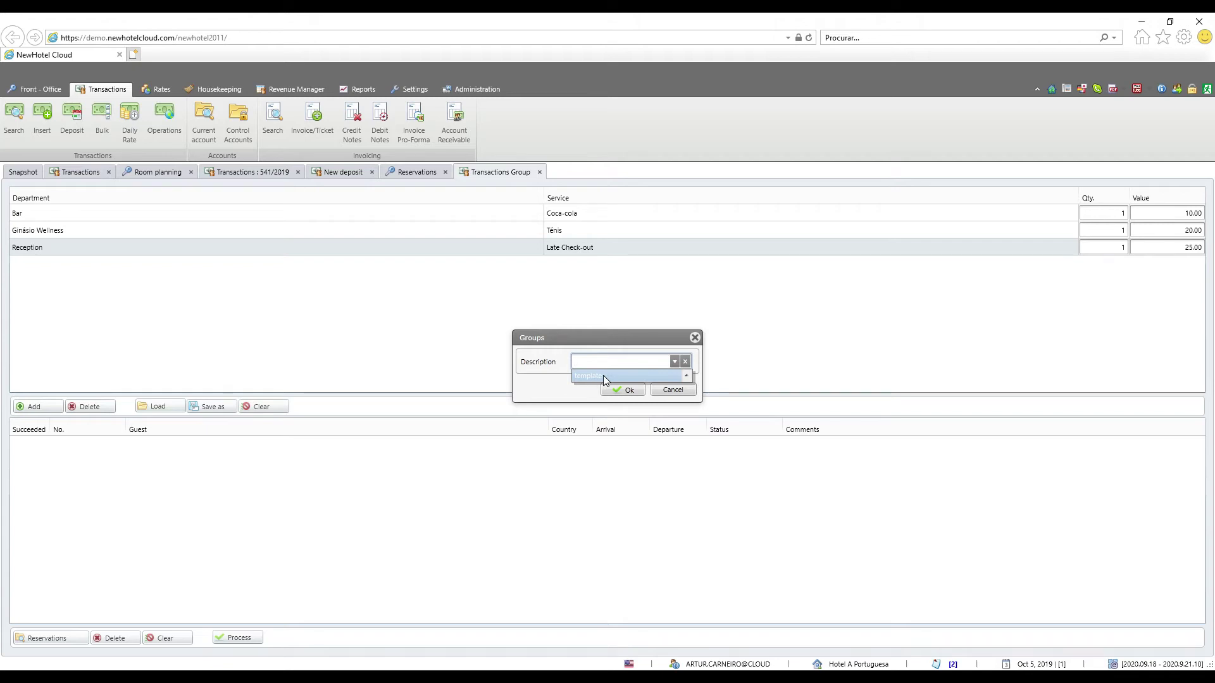
click(673, 390)
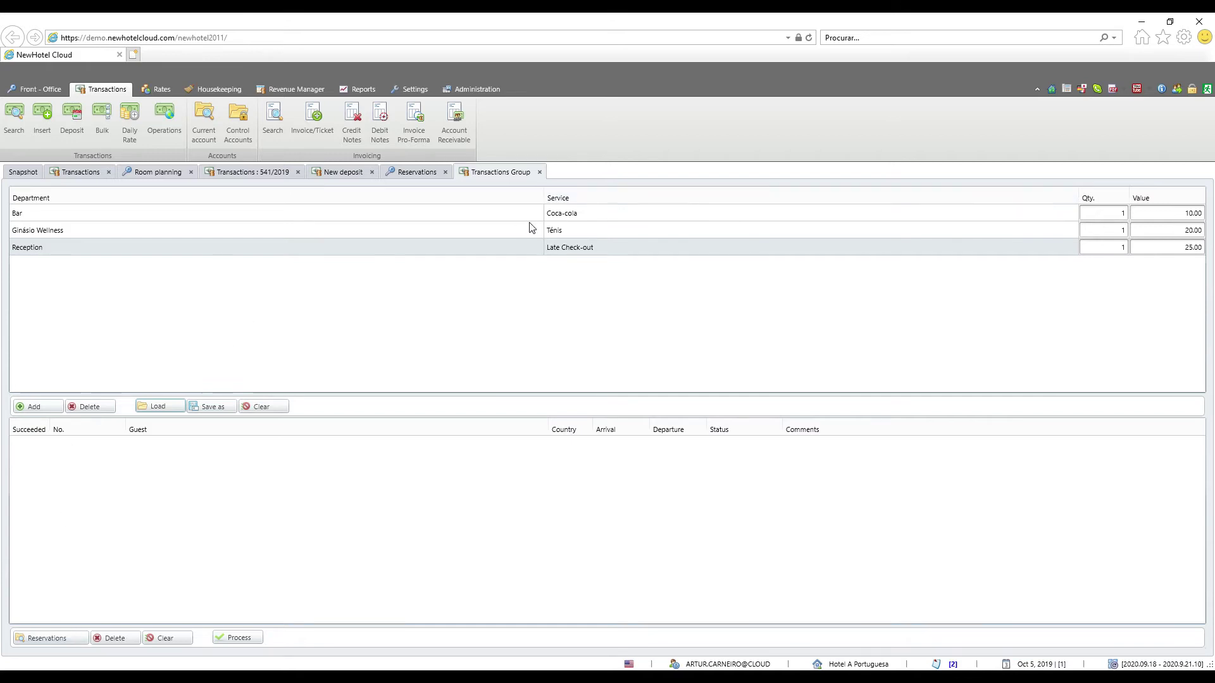
click(51, 640)
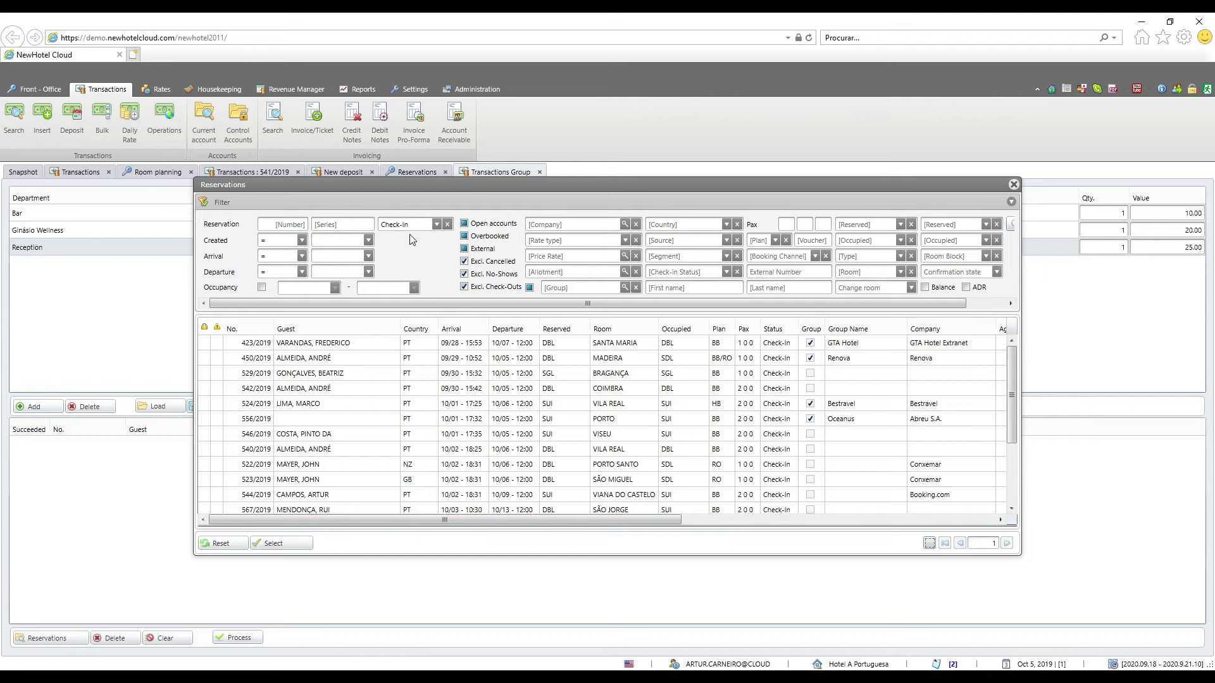
Select checked-in reservations 423, 524, 522, 523 and 544/2019 and post the three charges to them
click(436, 225)
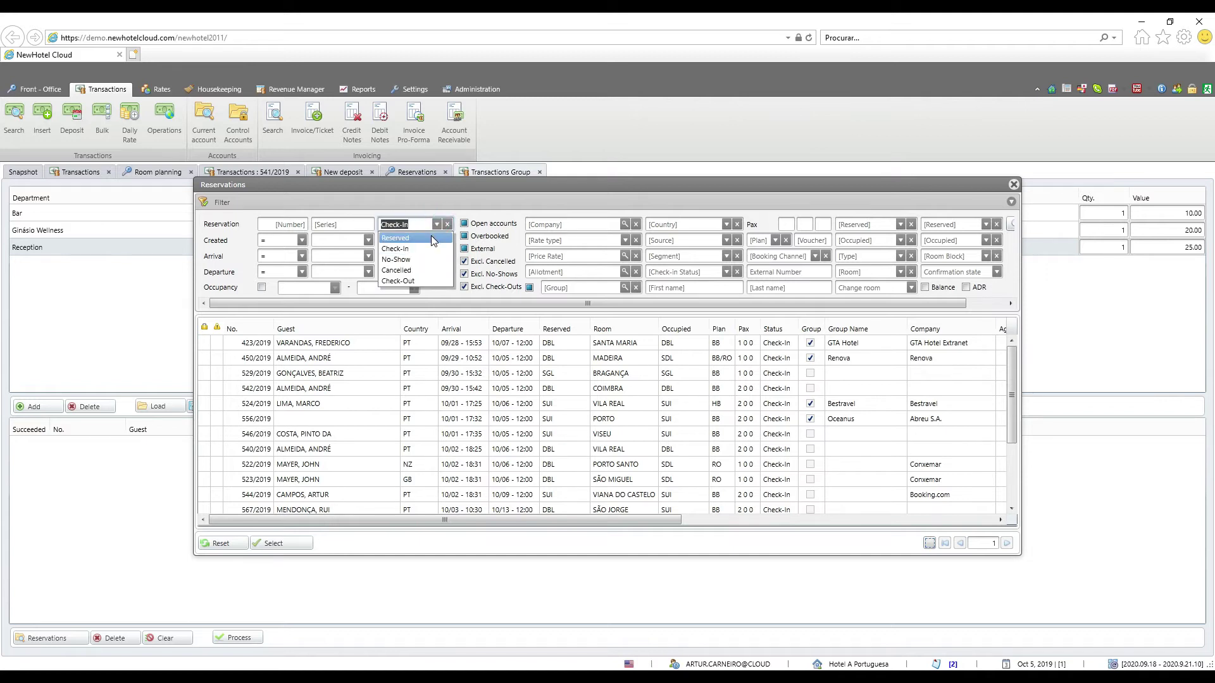
click(396, 249)
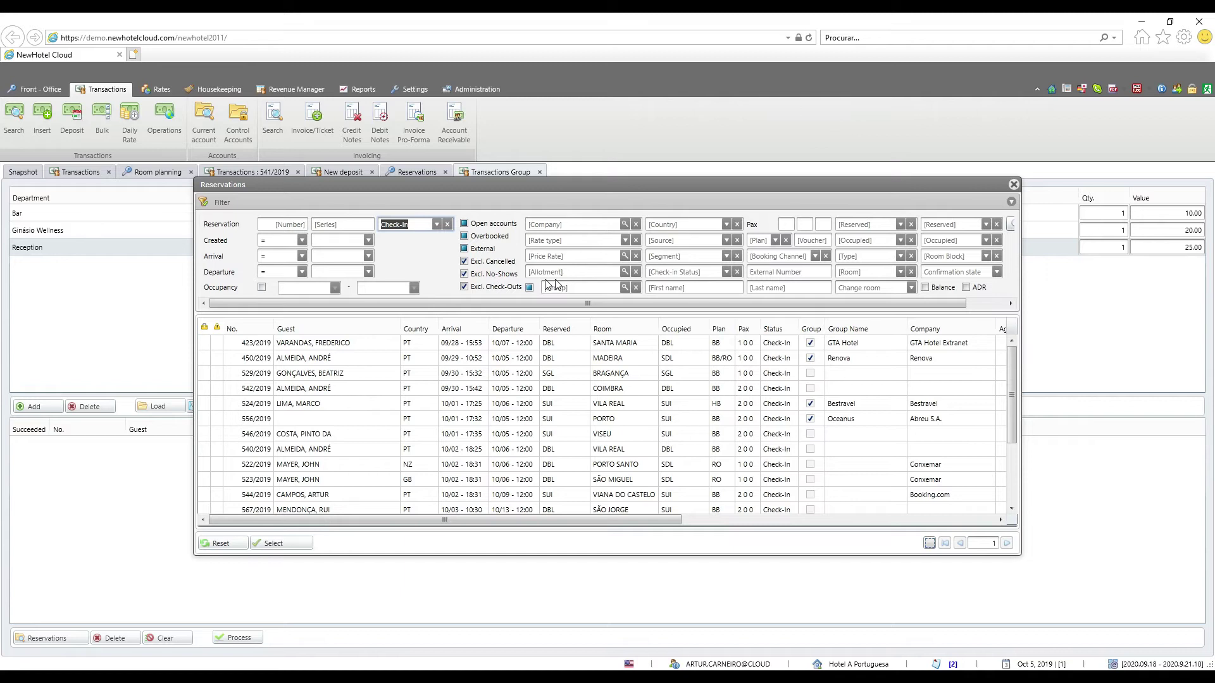
click(624, 287)
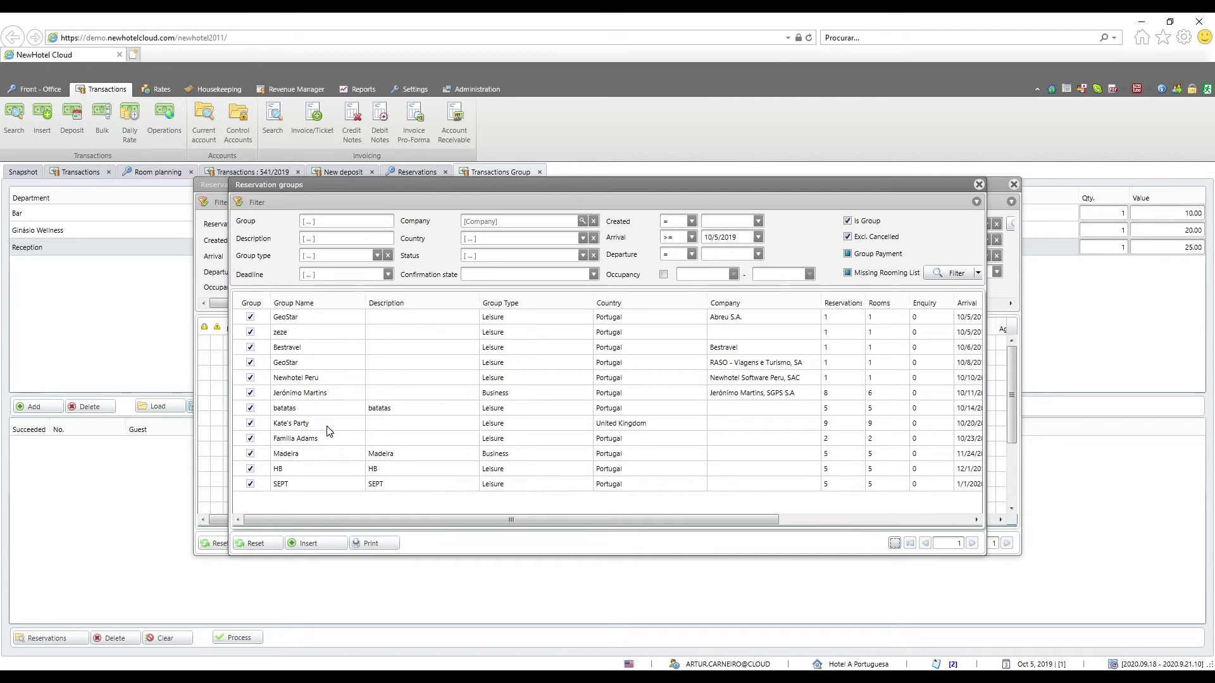
key(Escape)
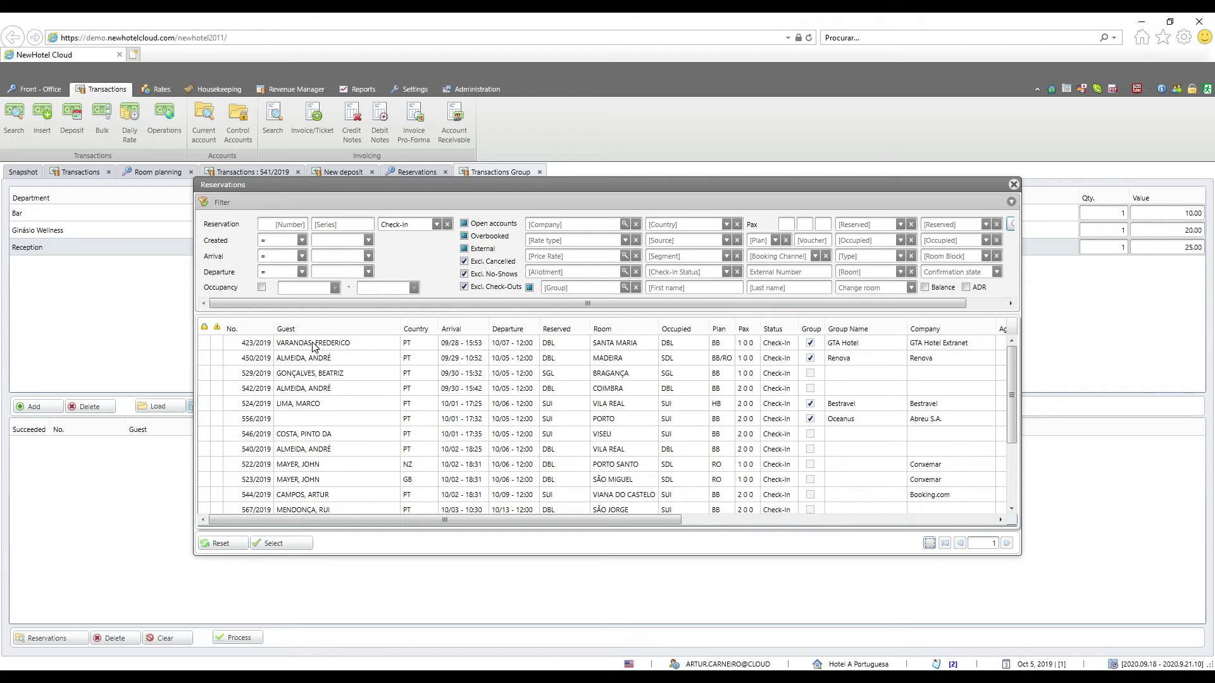
click(313, 345)
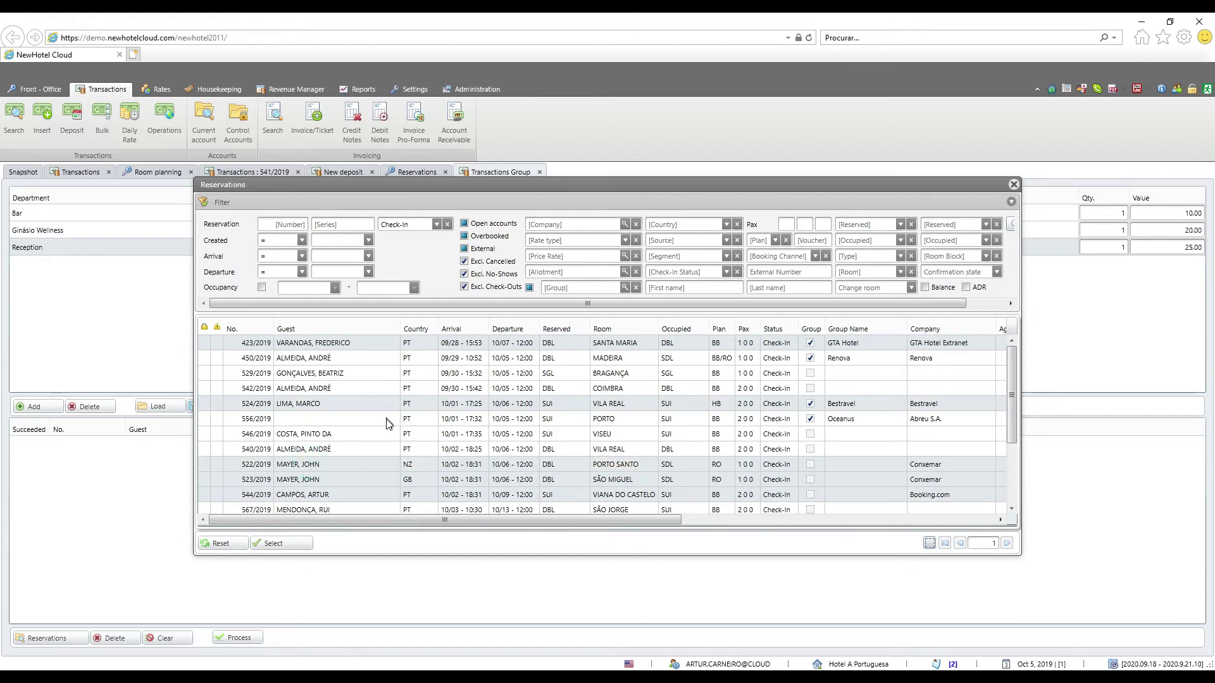
scroll(389, 423, down, 3)
click(298, 545)
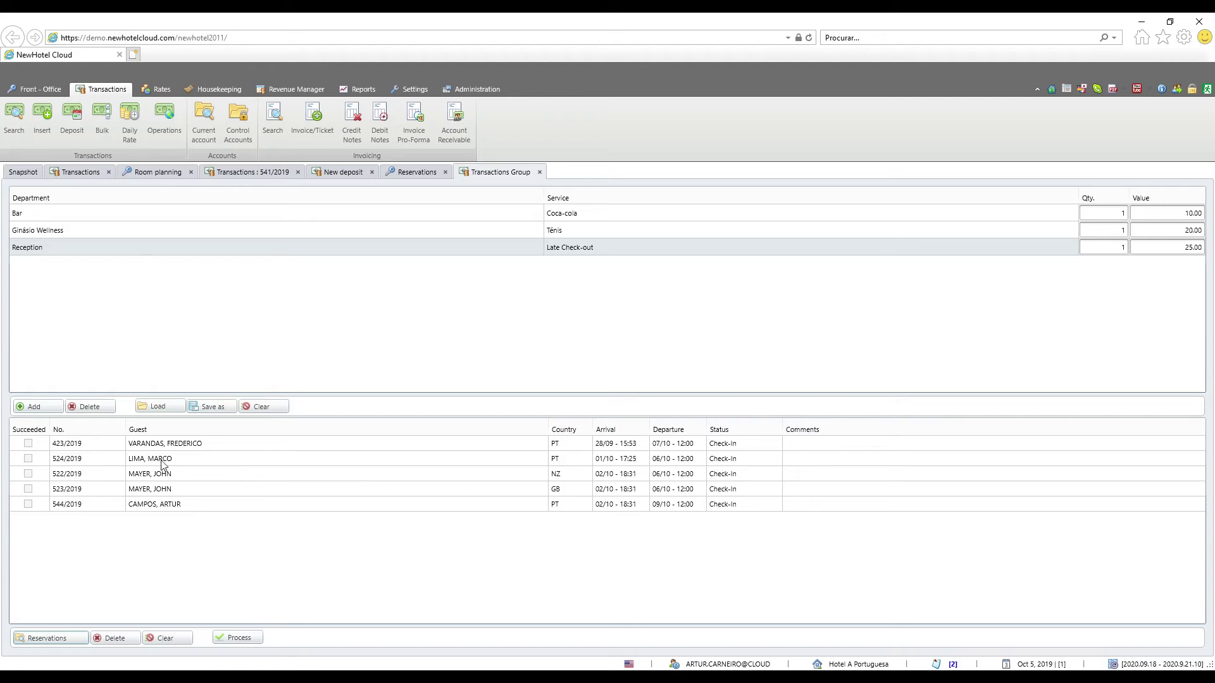
click(236, 638)
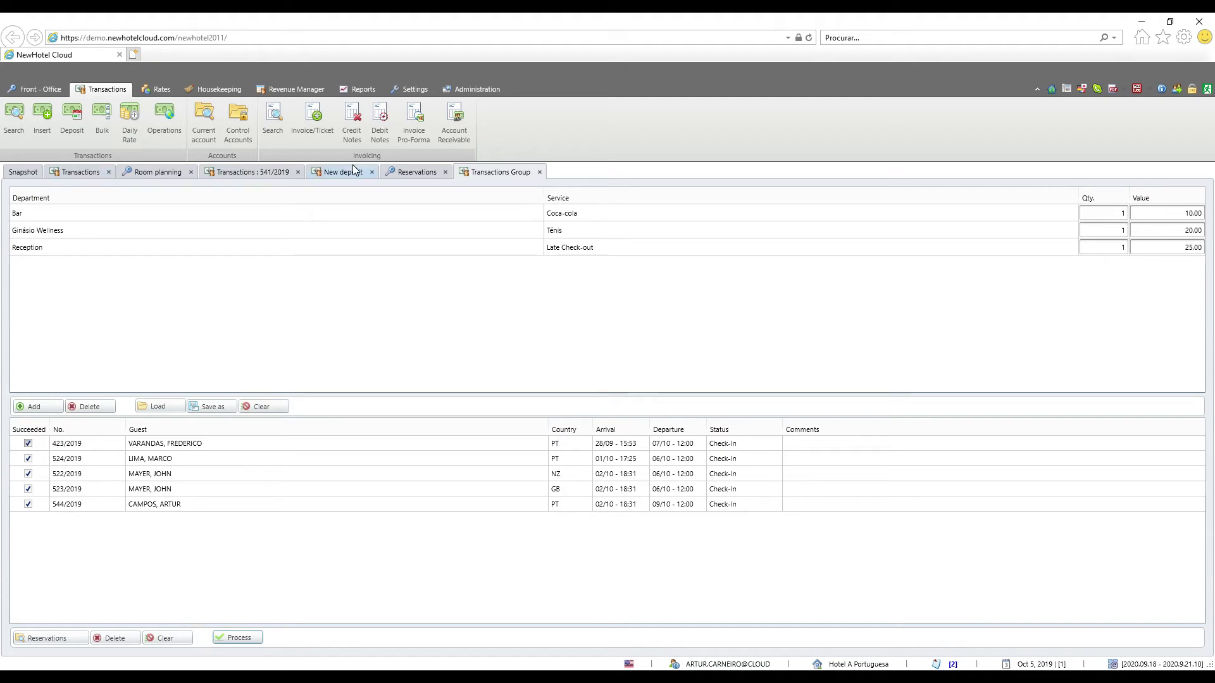
Filter the Reservations list for 544 and open reservation 544/2019's transactions
click(396, 172)
click(328, 197)
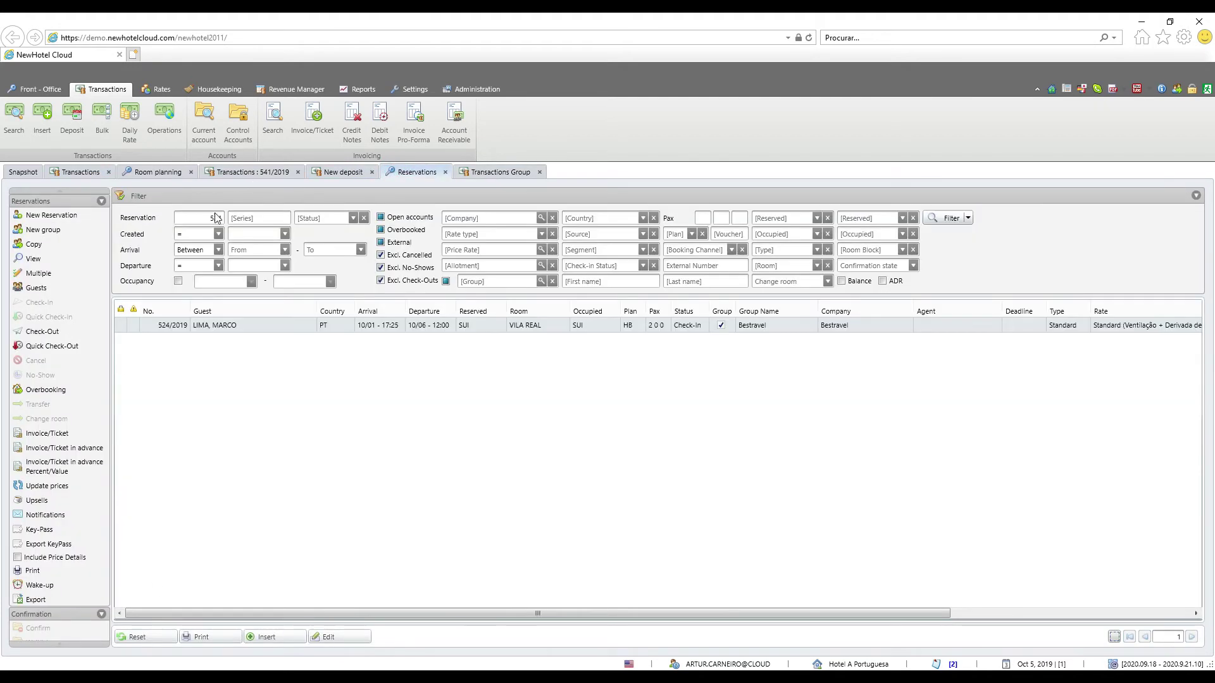
double_click(217, 218)
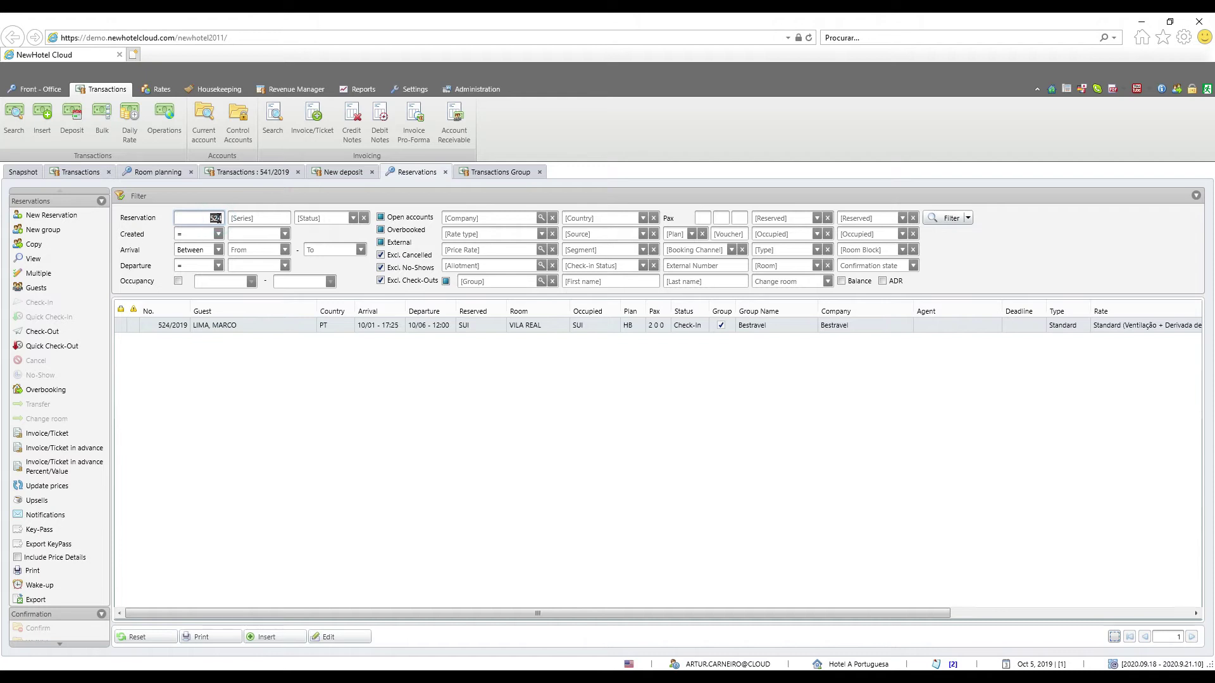
text(544)
click(940, 217)
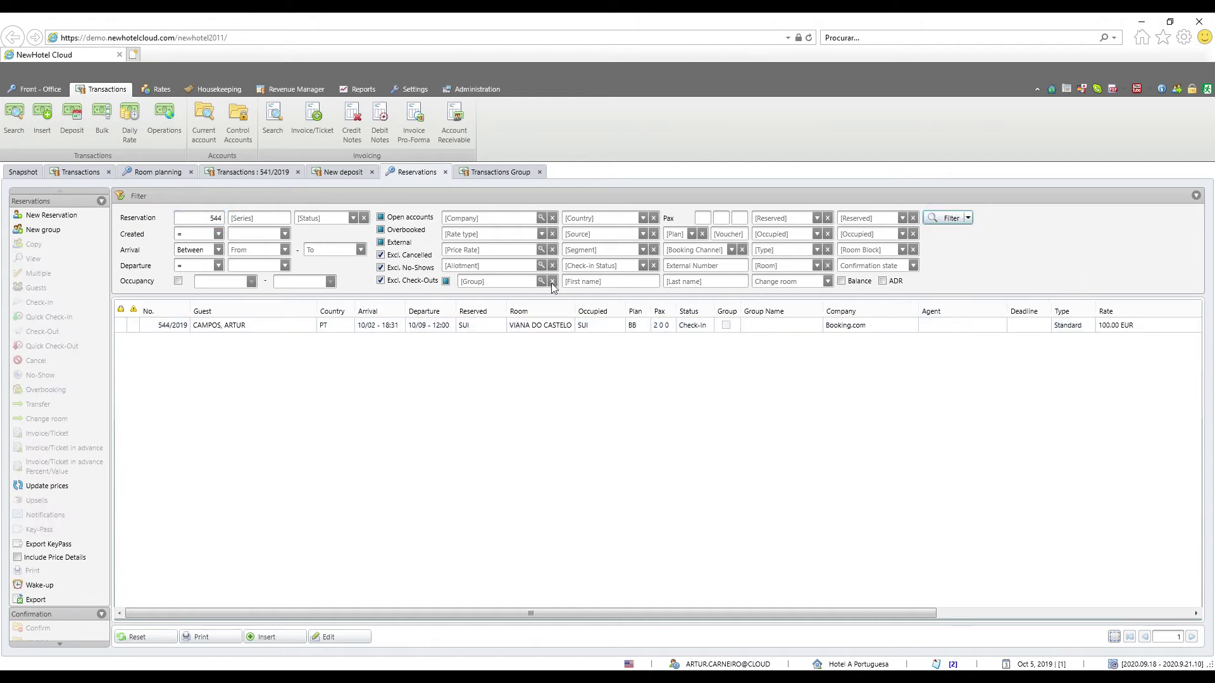
click(249, 329)
right_click(248, 328)
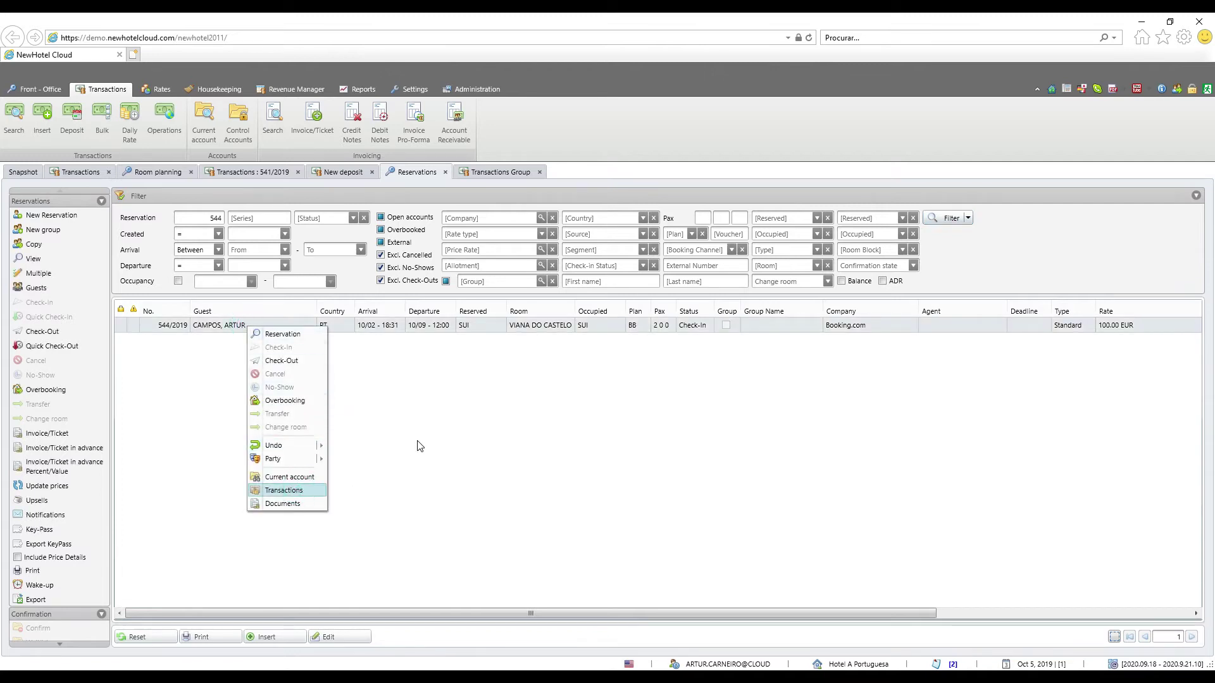
click(309, 491)
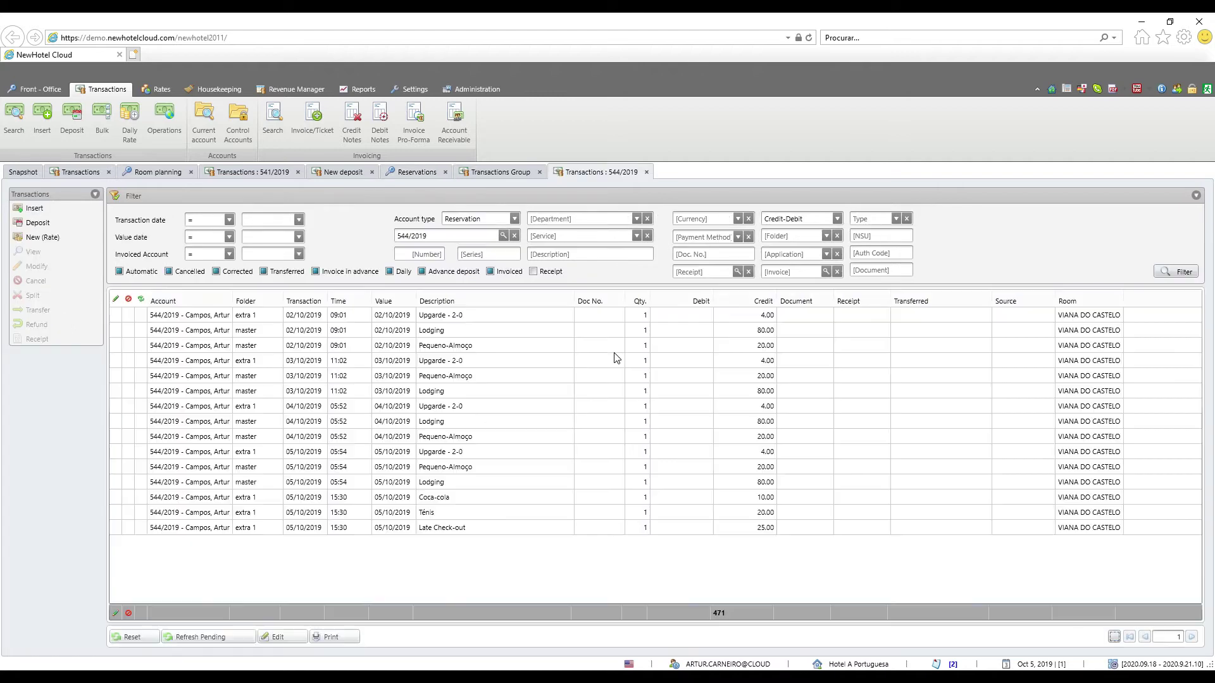
Review the Coca-cola, Ténis and Late Check-out charges, then start a new Daily Rate entry
click(462, 497)
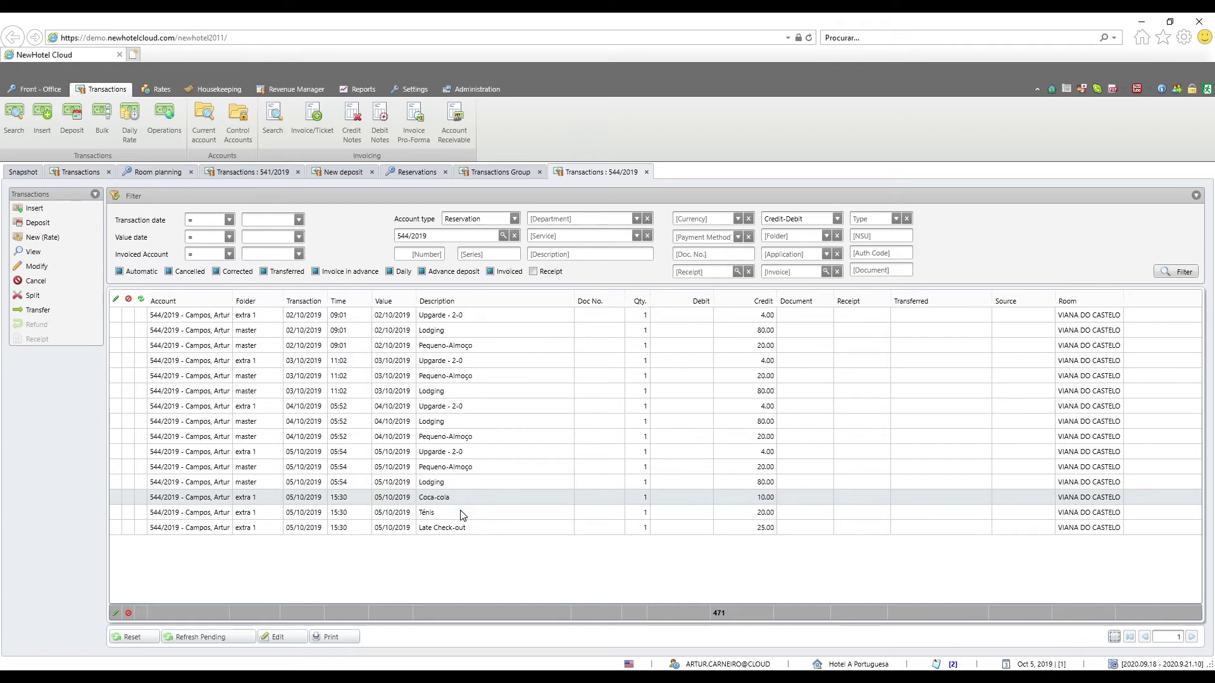
shift+click(461, 527)
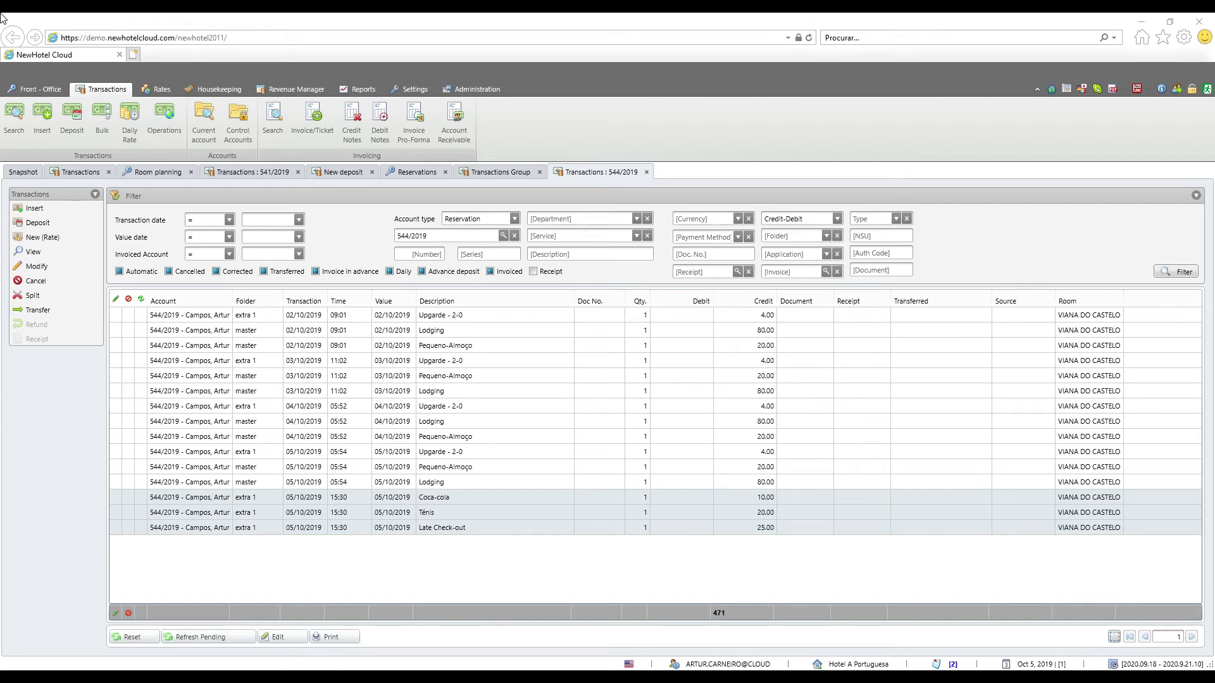
click(127, 125)
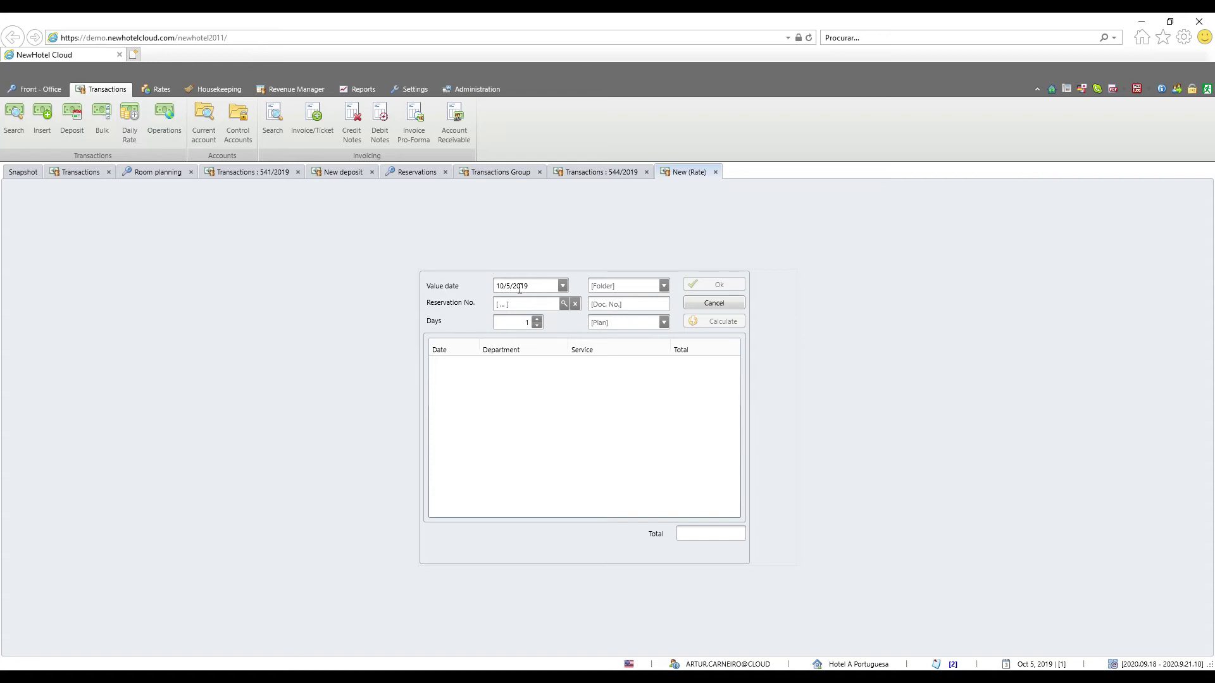
Set the rate folder to master and pick reservation 566/2019 using a Departure > 10/5/2019 filter
click(663, 286)
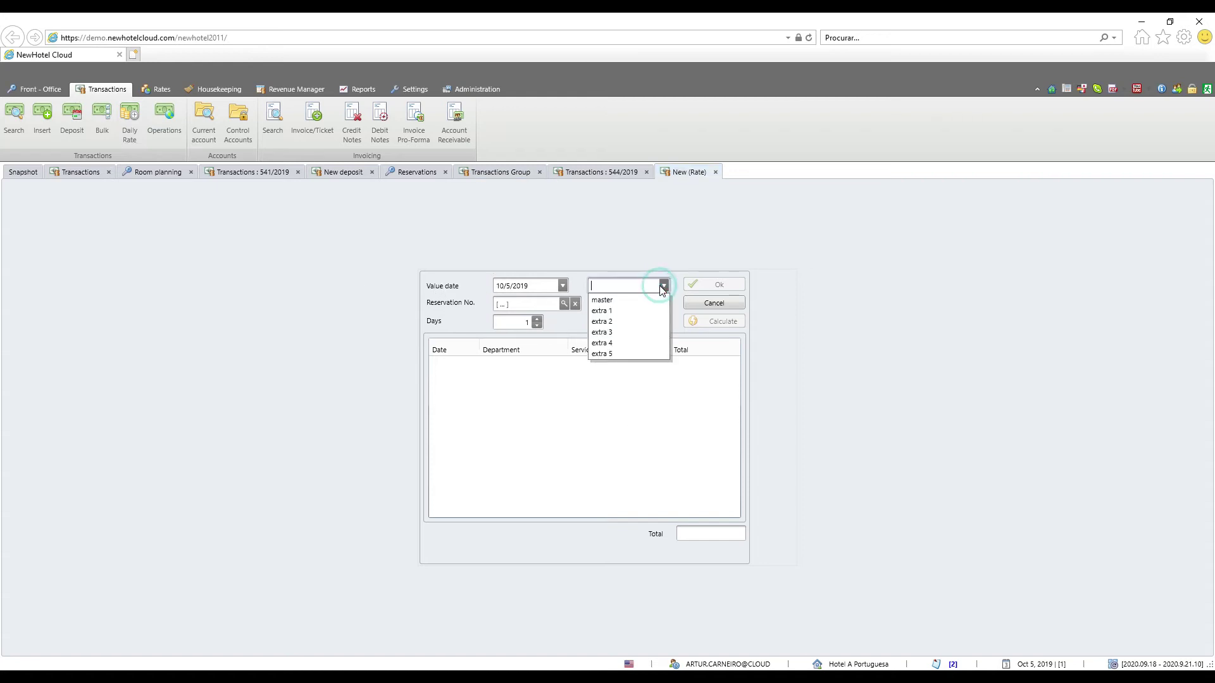
click(624, 300)
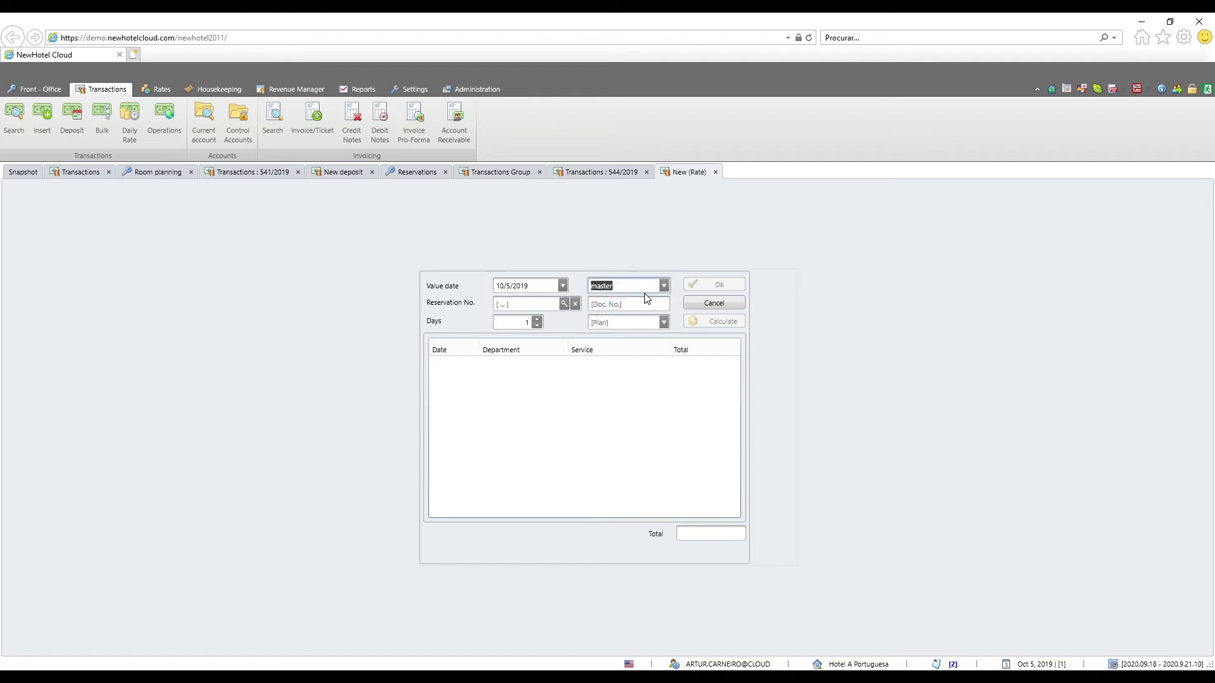
click(563, 305)
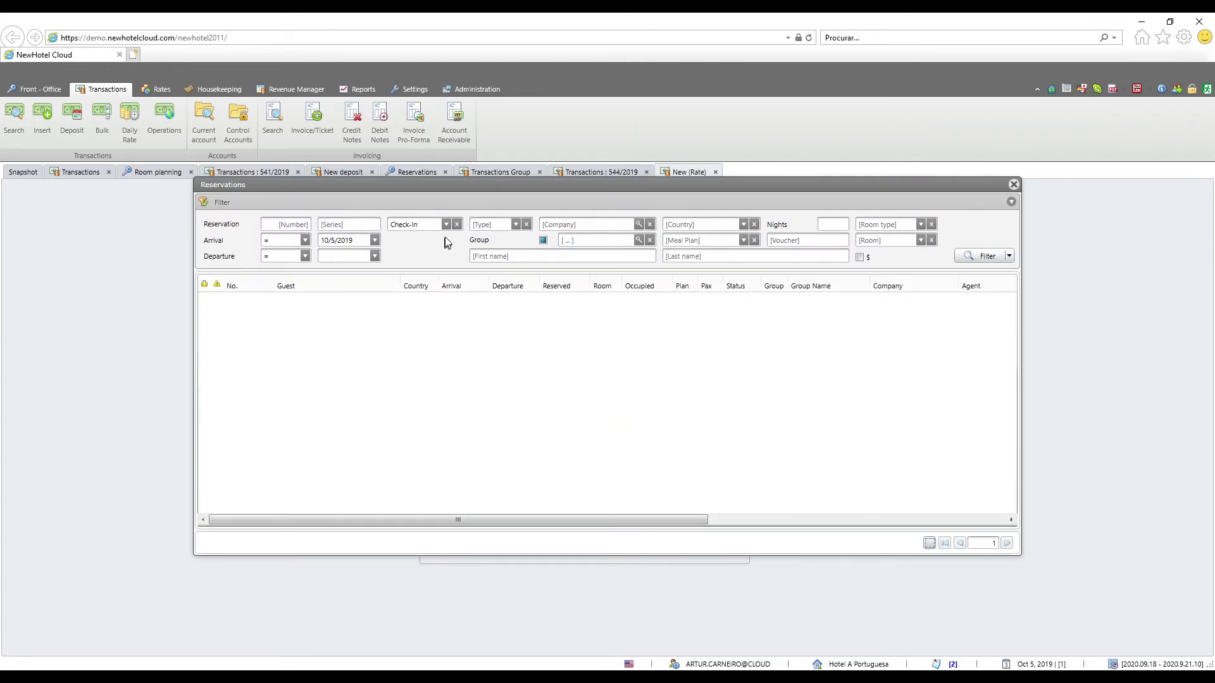
click(374, 240)
click(408, 344)
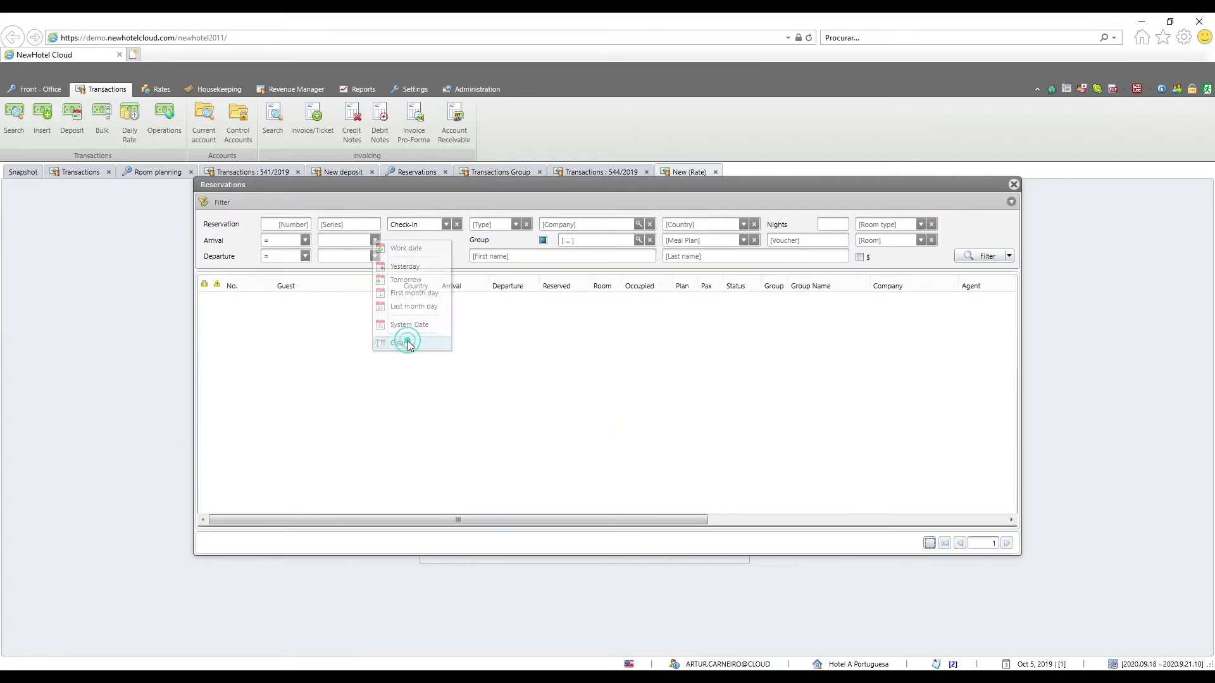
click(305, 255)
click(281, 306)
click(375, 255)
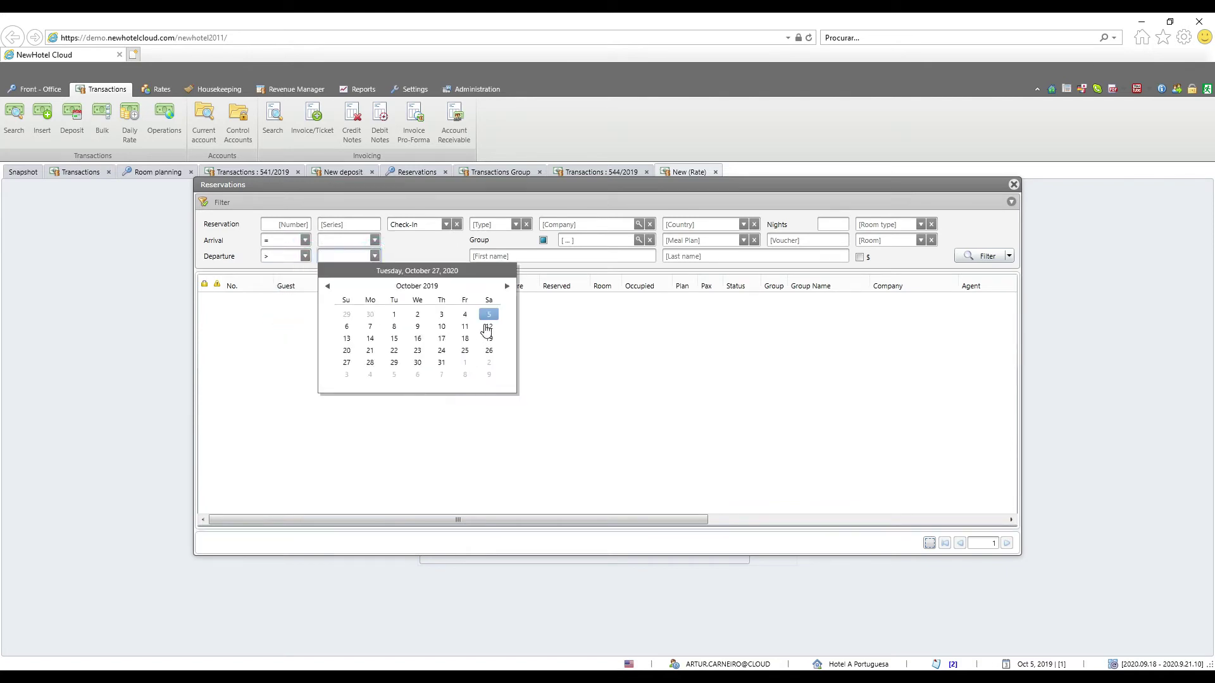
click(489, 315)
click(1005, 257)
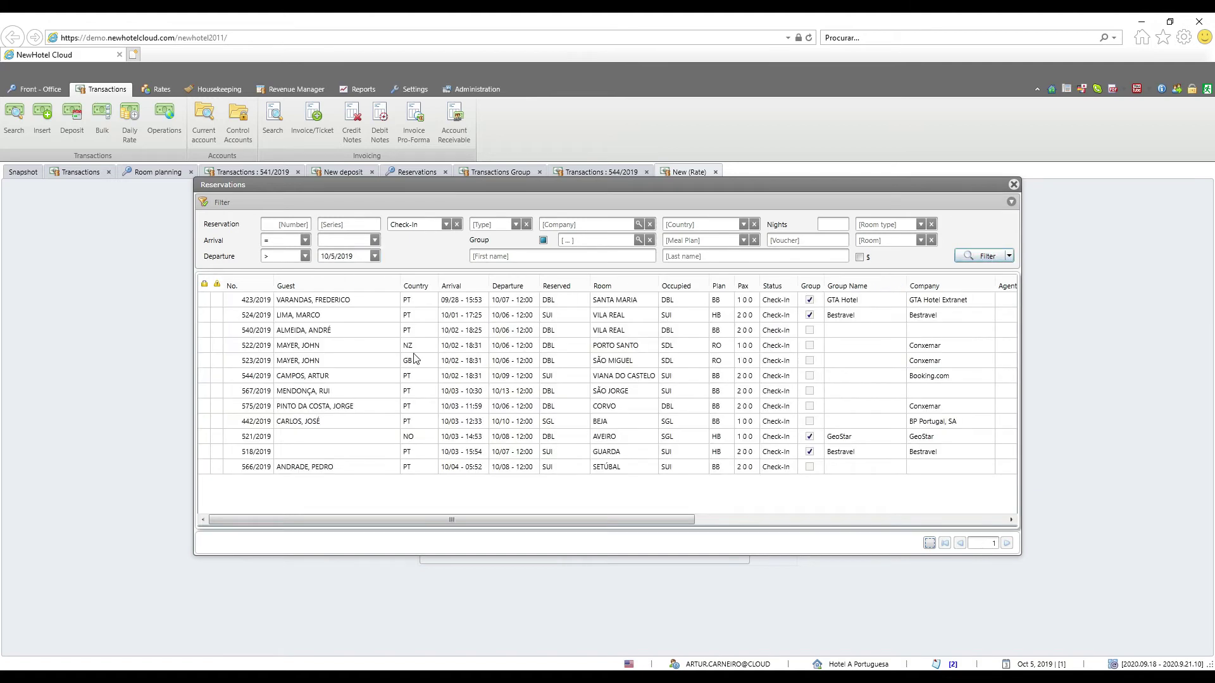
double_click(409, 467)
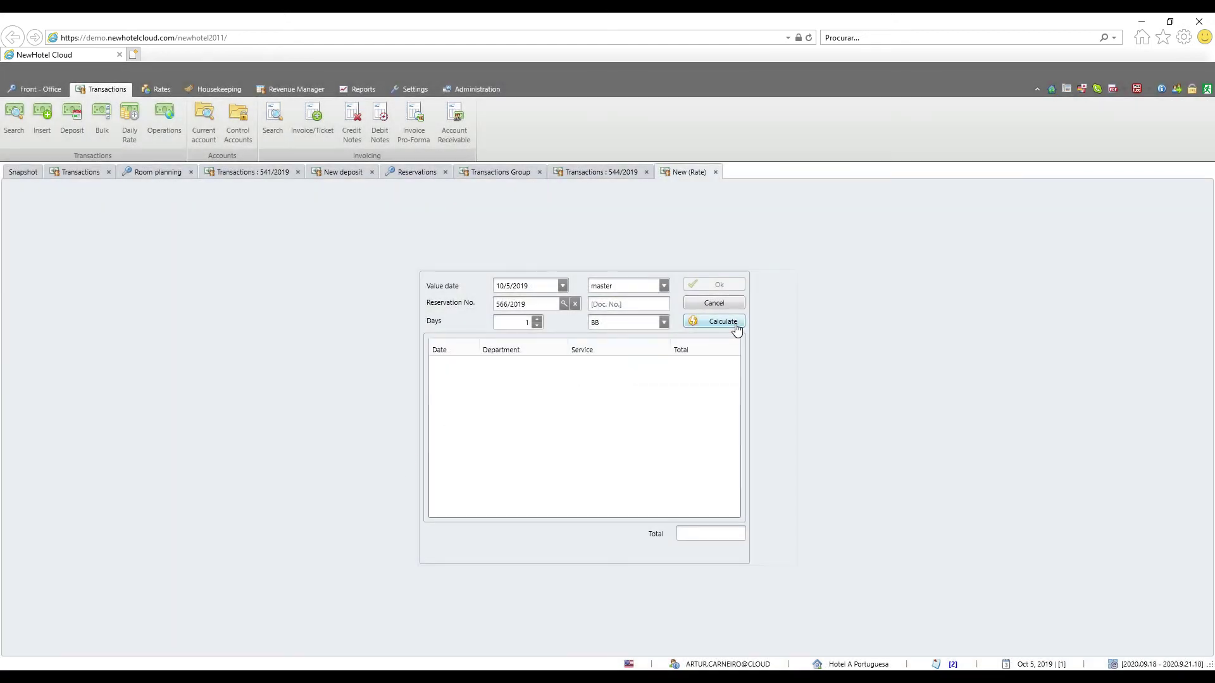
Calculate 2 days of rate charges for 566/2019, totalling 372.00, and post them
click(537, 320)
click(719, 325)
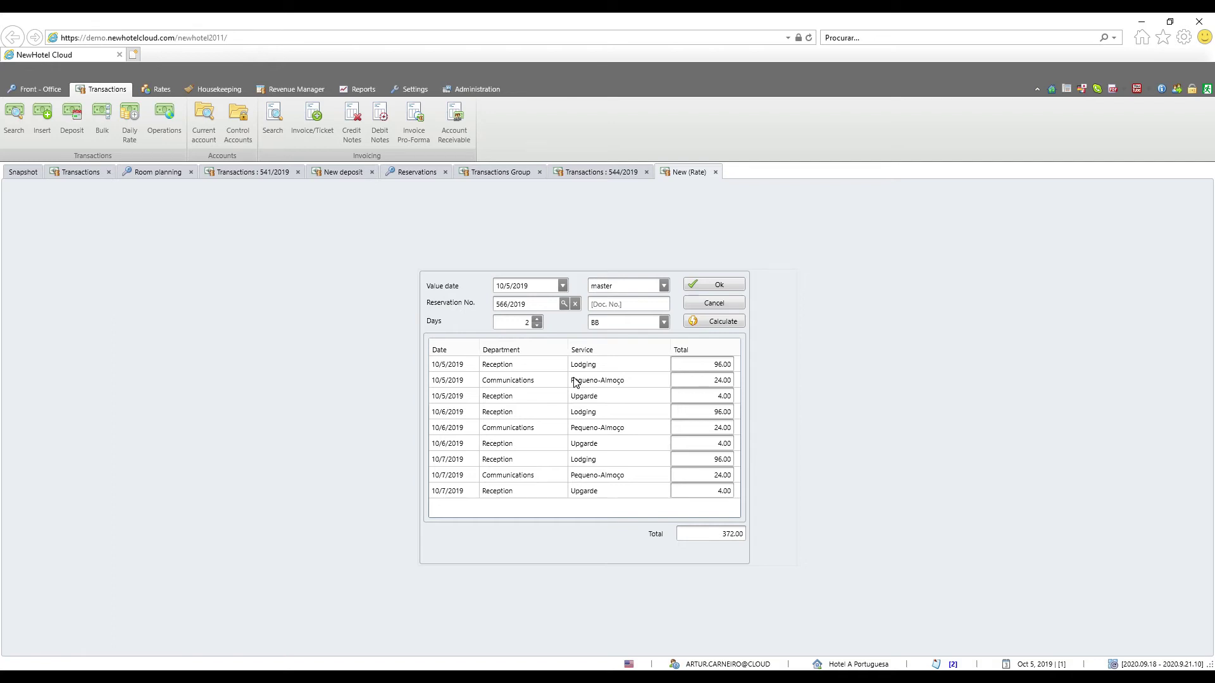
click(725, 286)
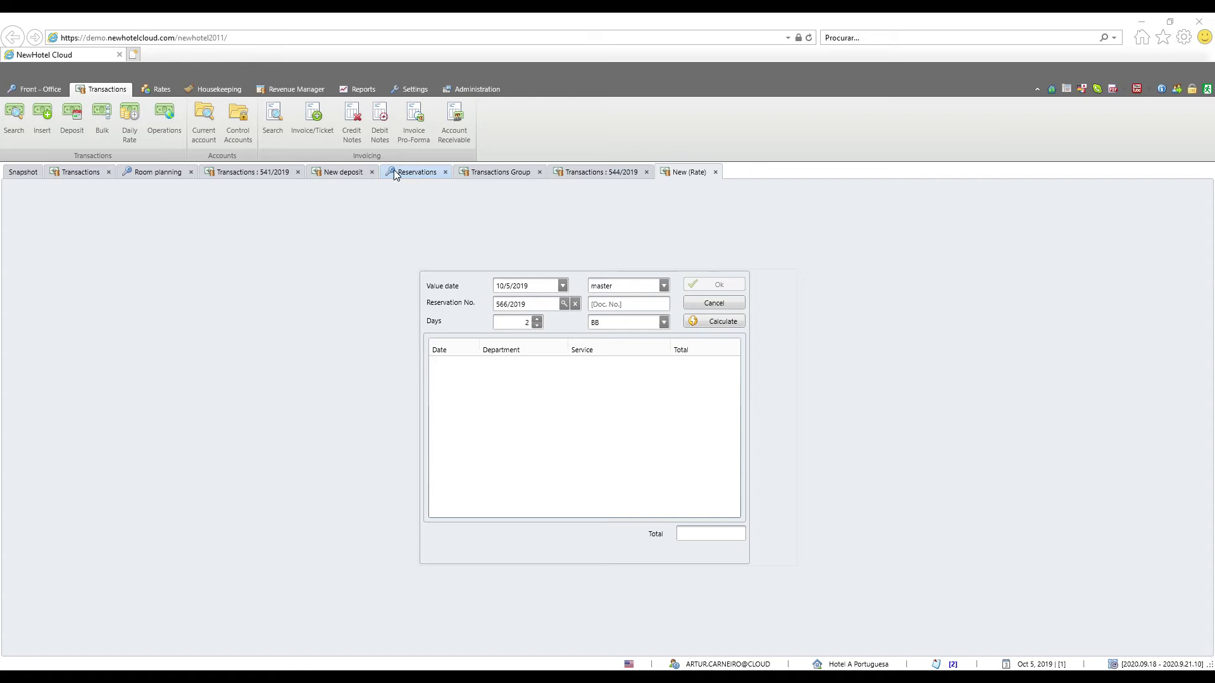
Open reservation 535/2019 from the ÉVORA row in Room planning and start a new incidental charge
click(143, 171)
right_click(608, 325)
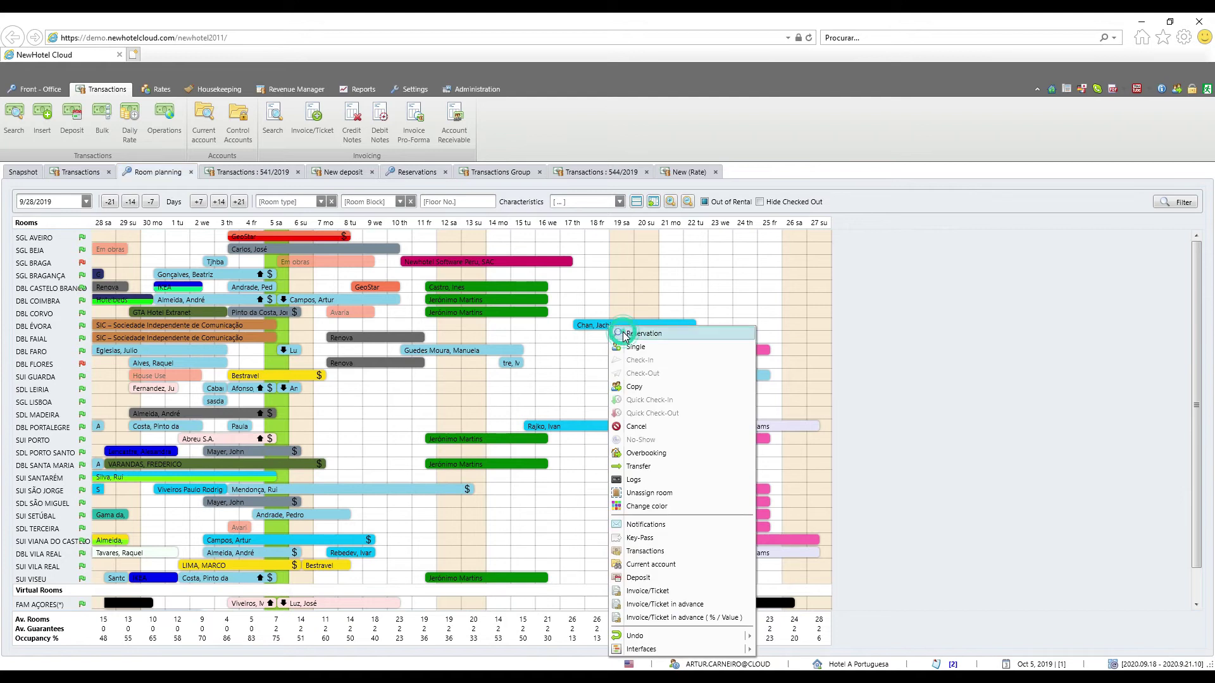
click(643, 333)
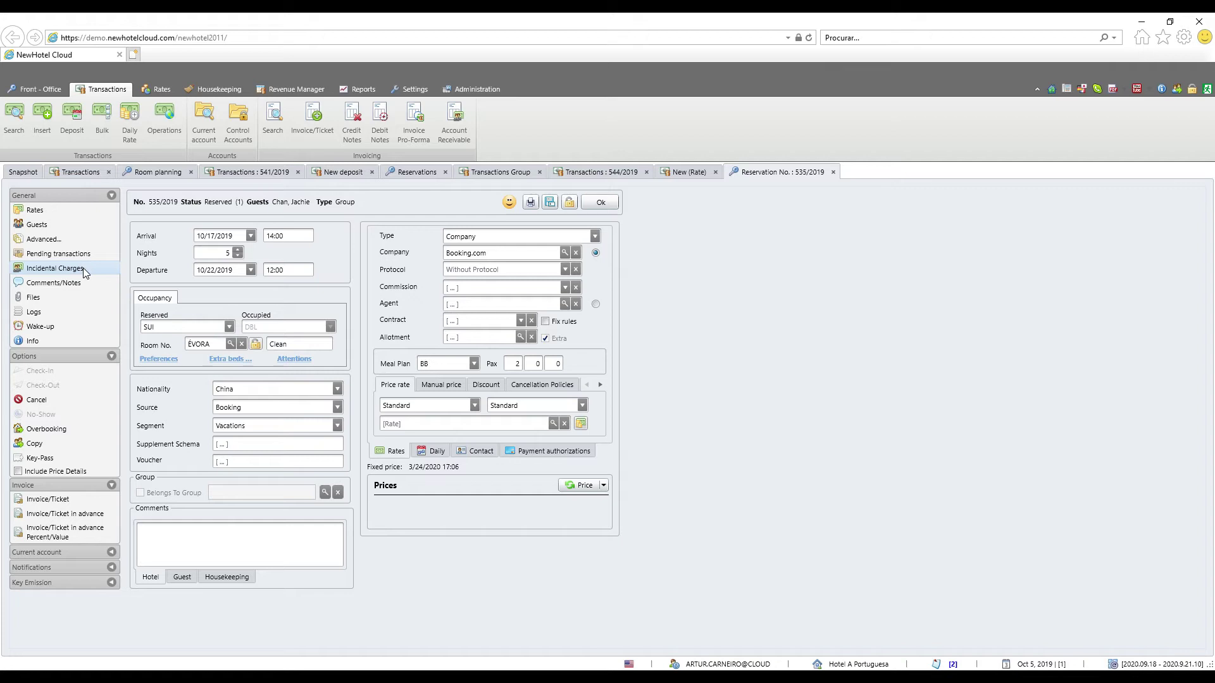
click(54, 268)
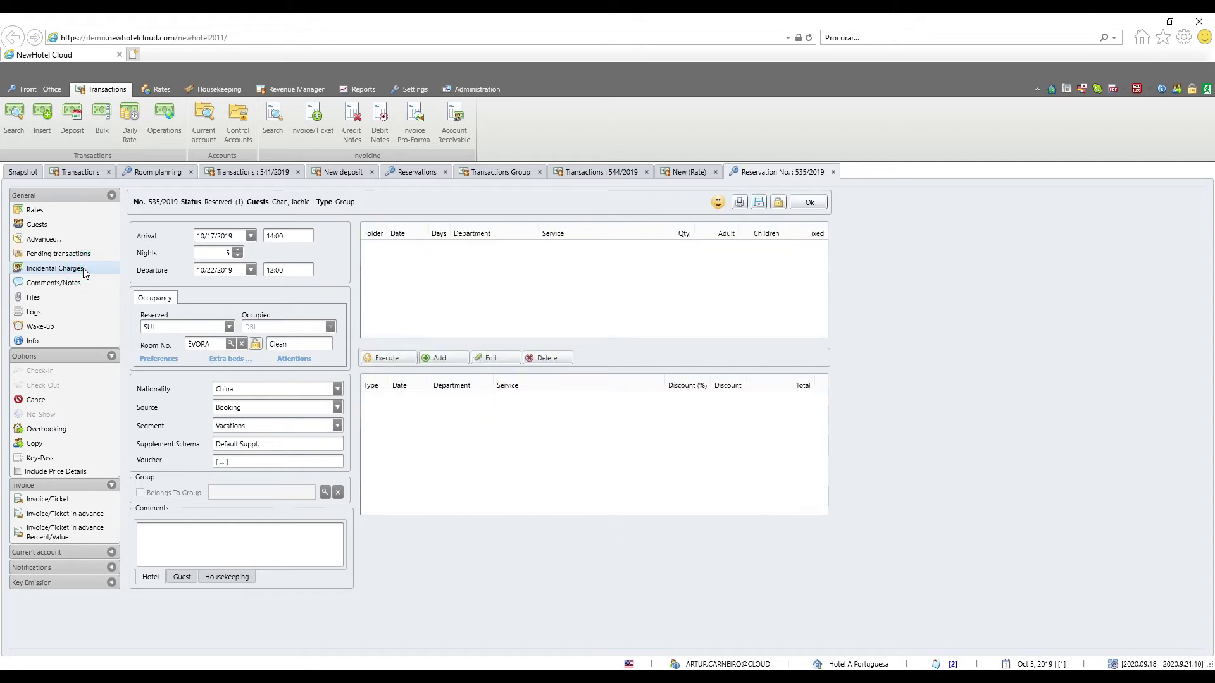
click(429, 371)
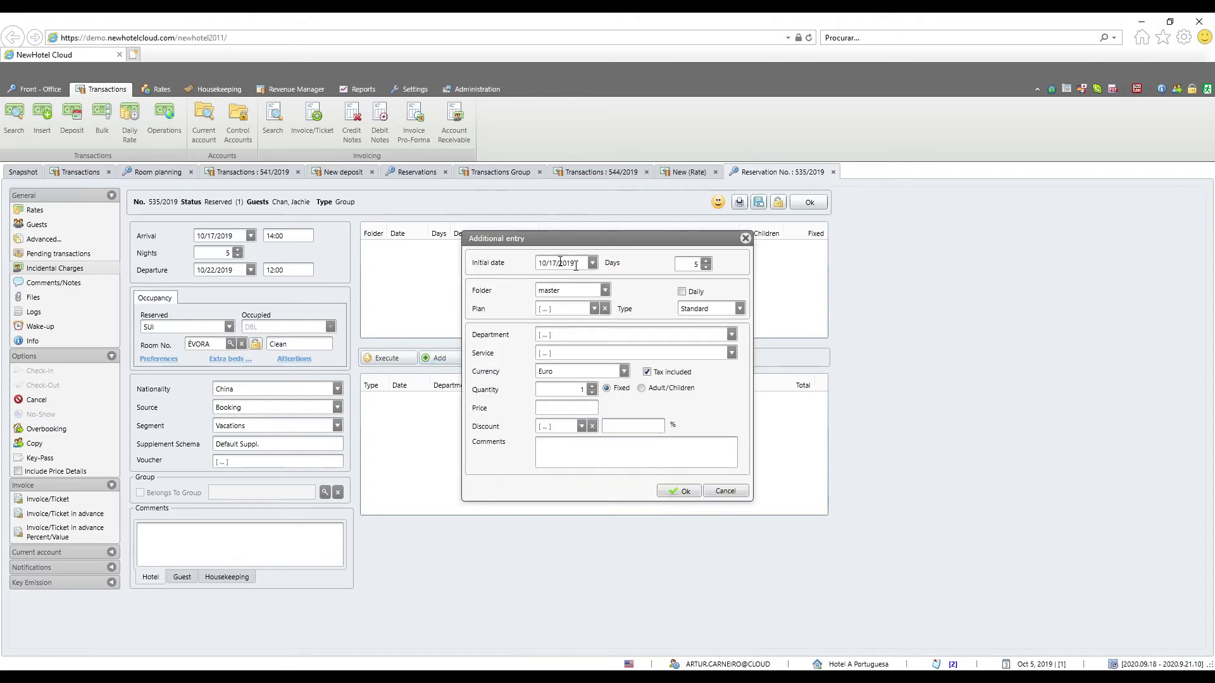
Add a daily Reception Lodging charge on plan BB at 100.00 for 3 days
drag(549, 239, 481, 234)
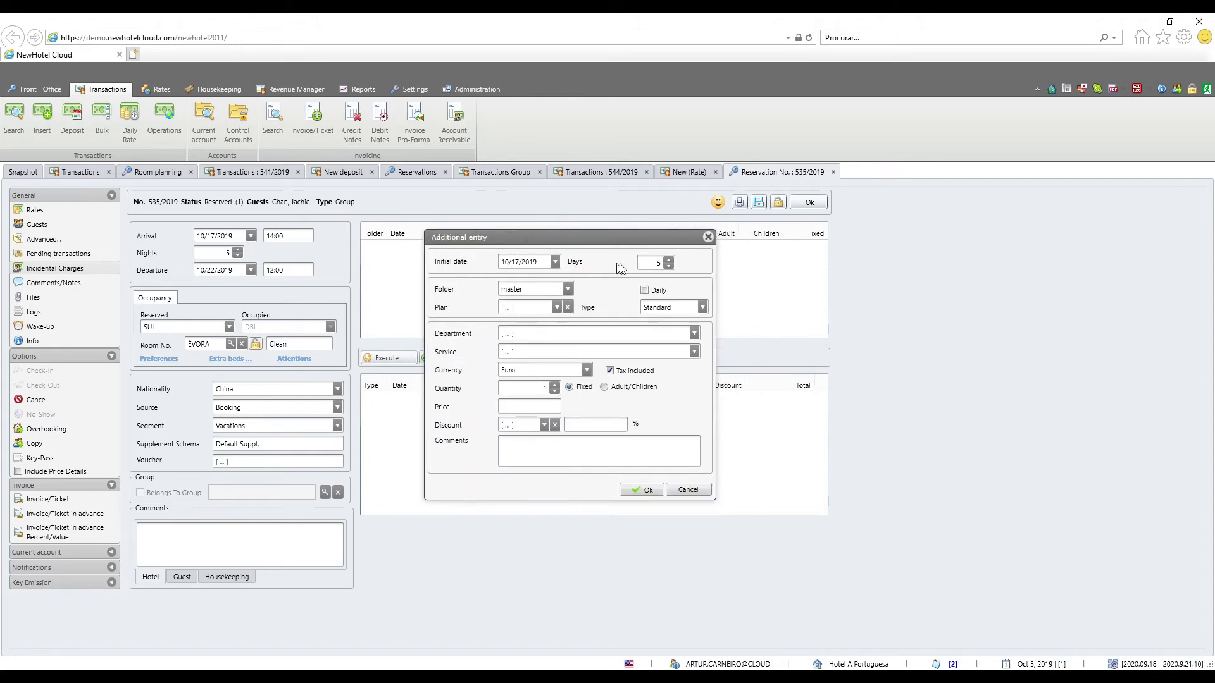
click(668, 267)
click(644, 291)
click(556, 307)
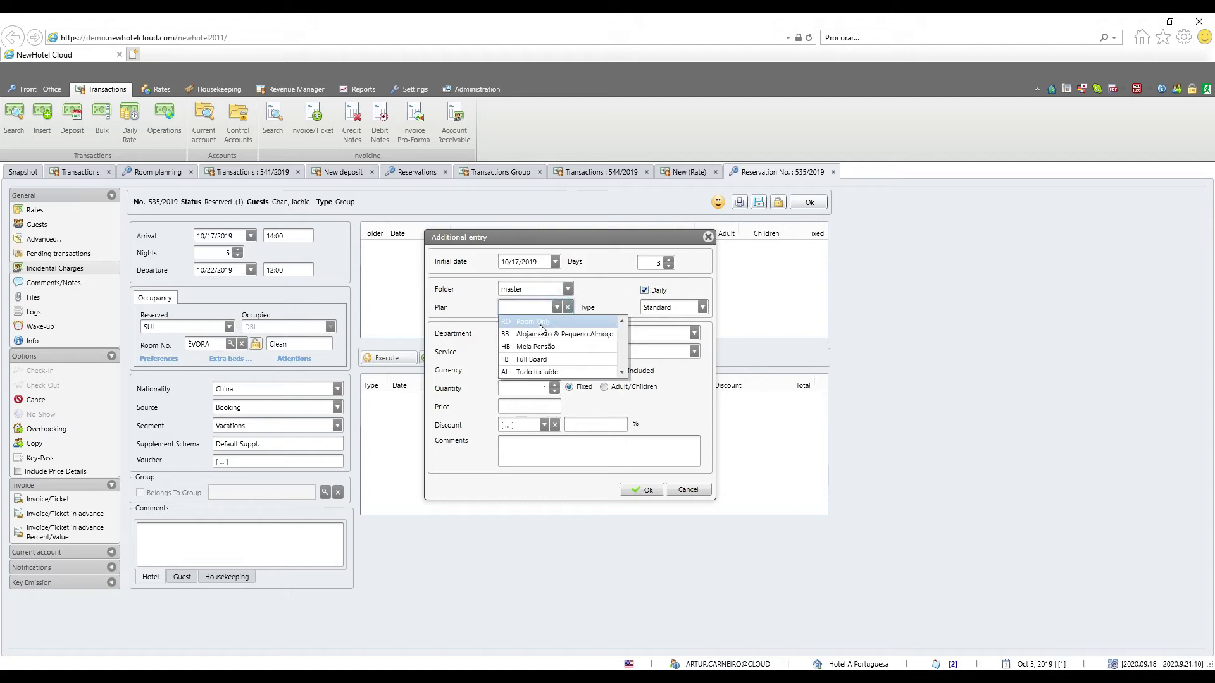
click(541, 334)
click(692, 332)
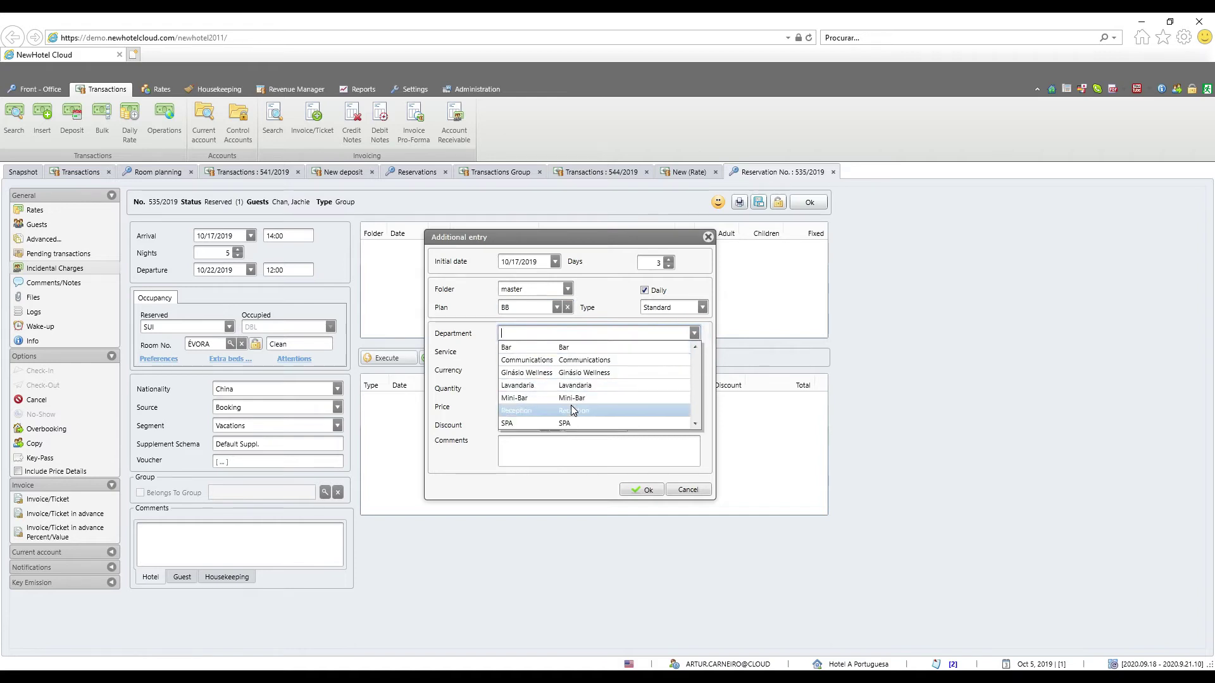
click(572, 410)
click(694, 352)
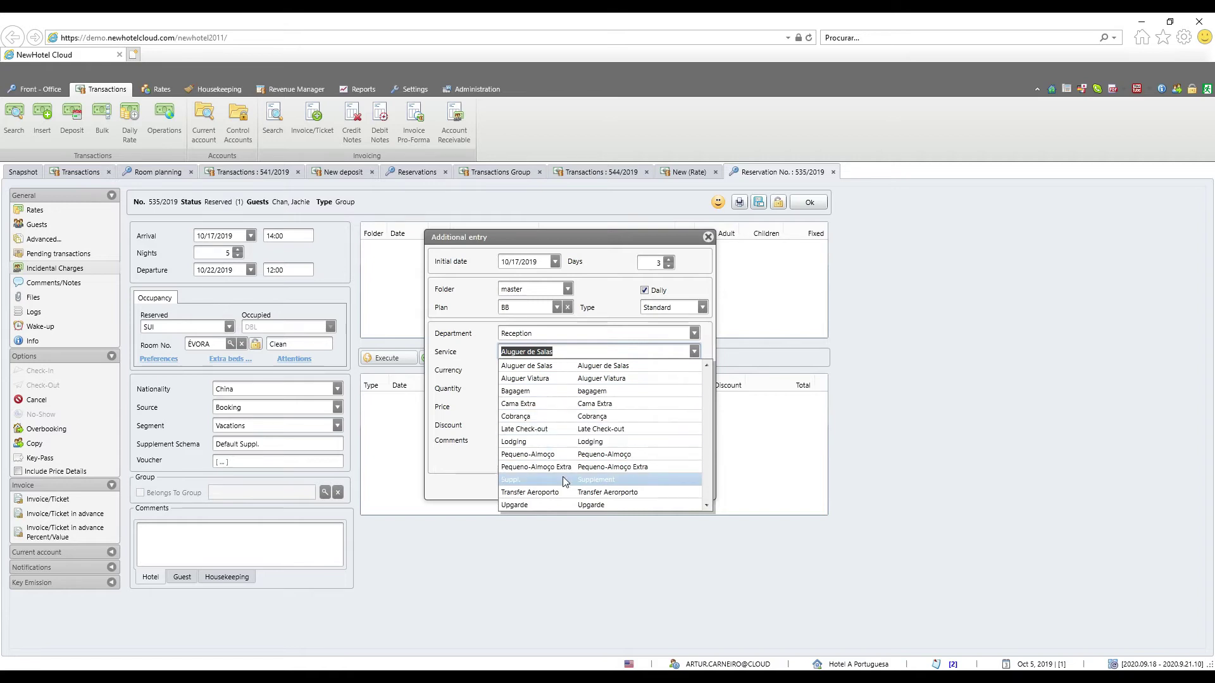
click(556, 442)
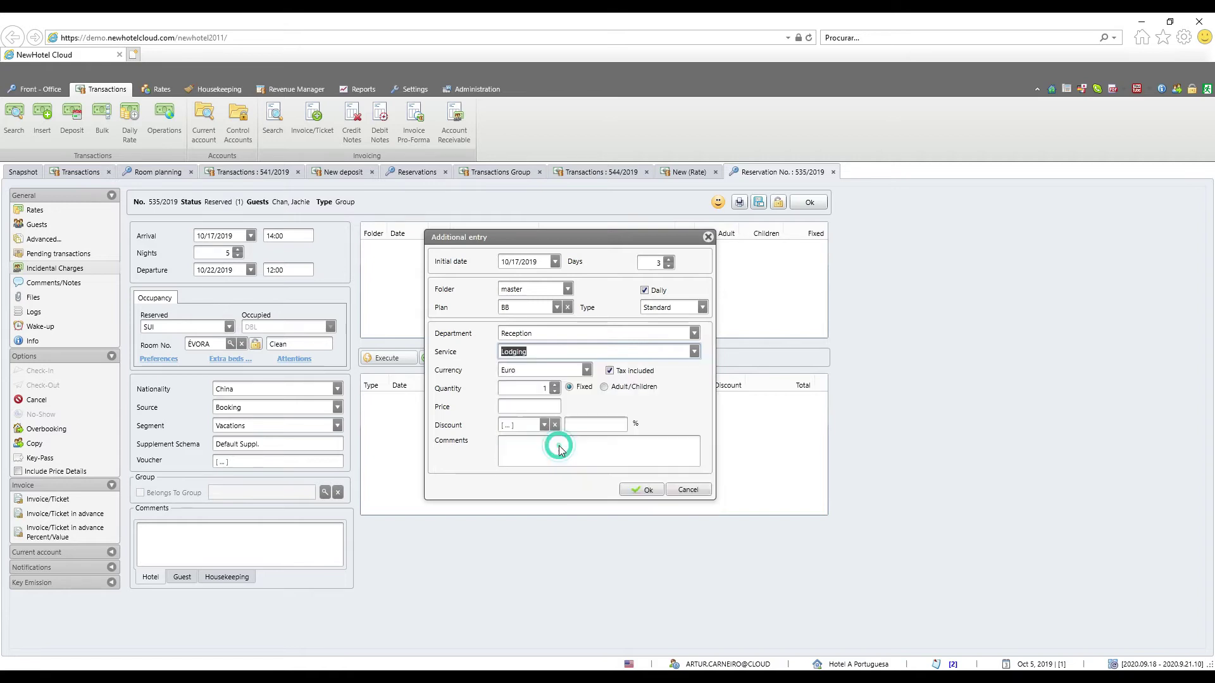
click(524, 405)
text(1)
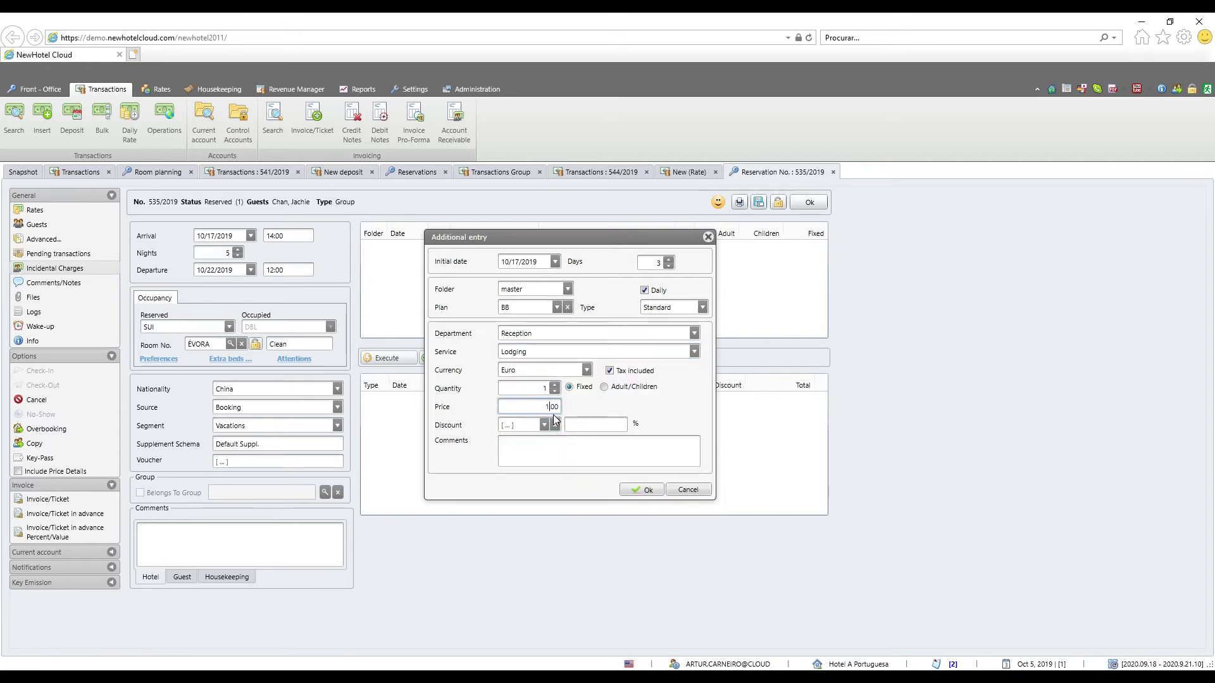
text(00)
click(640, 491)
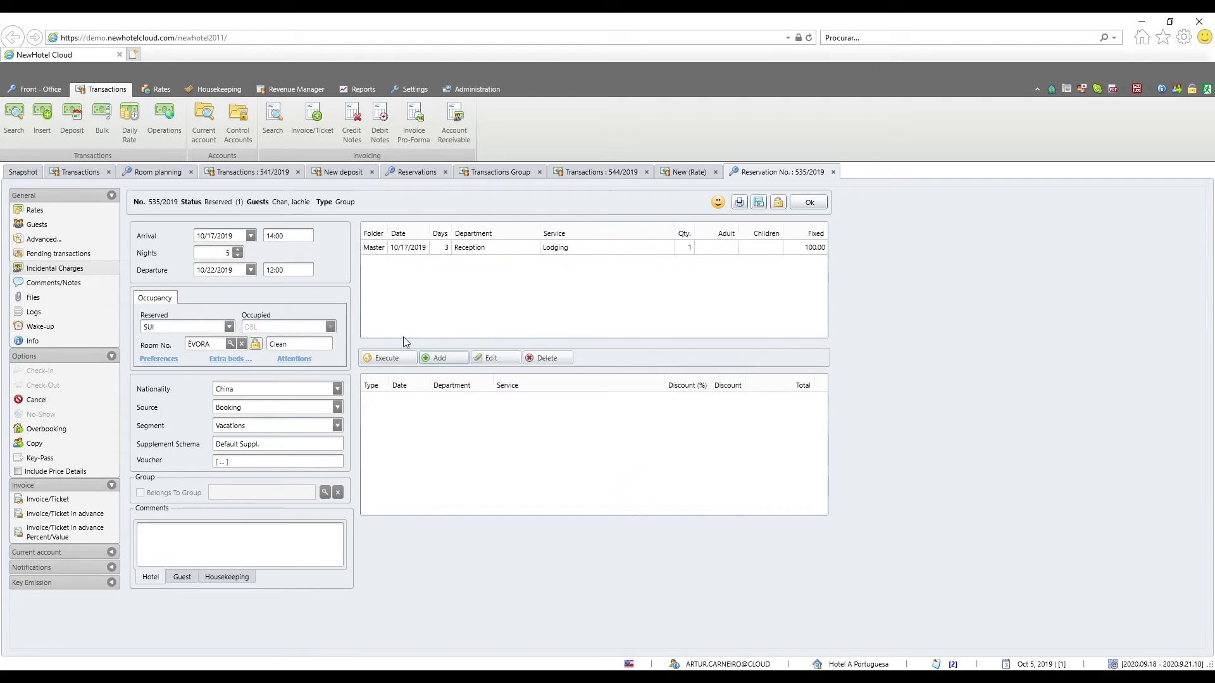
Execute generation of the daily Lodging and Pequeno-Almoço charges for the ÉVORA reservation
click(371, 359)
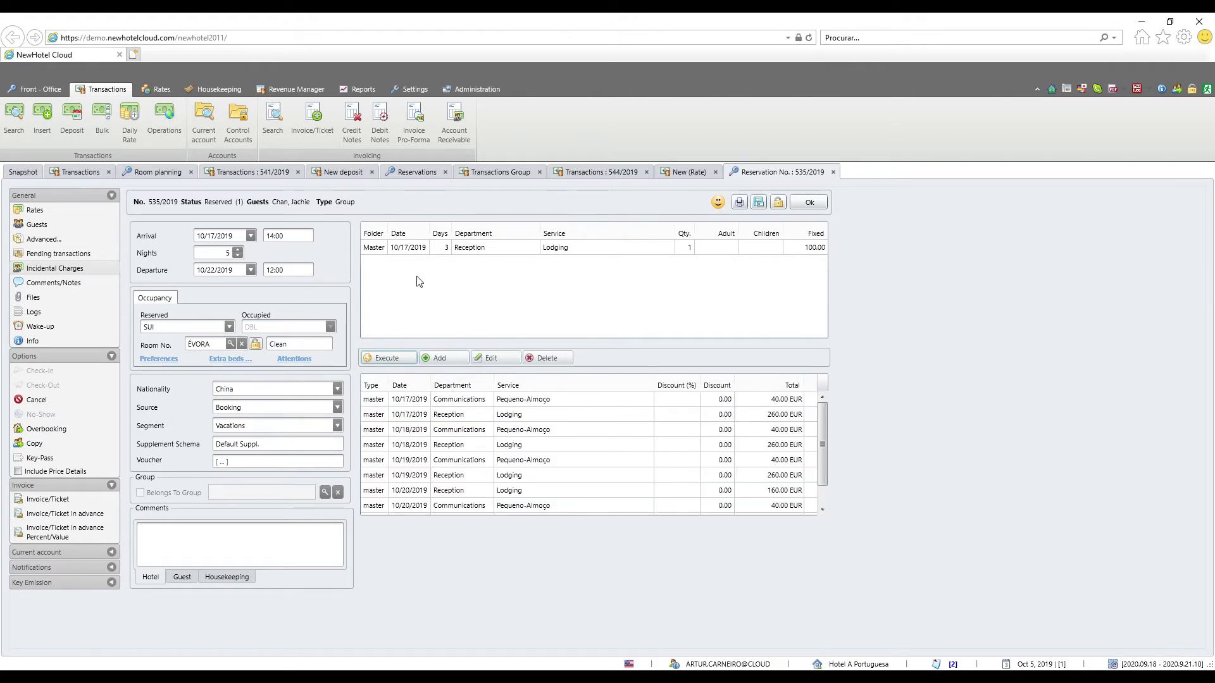
scroll(509, 404, down, 1)
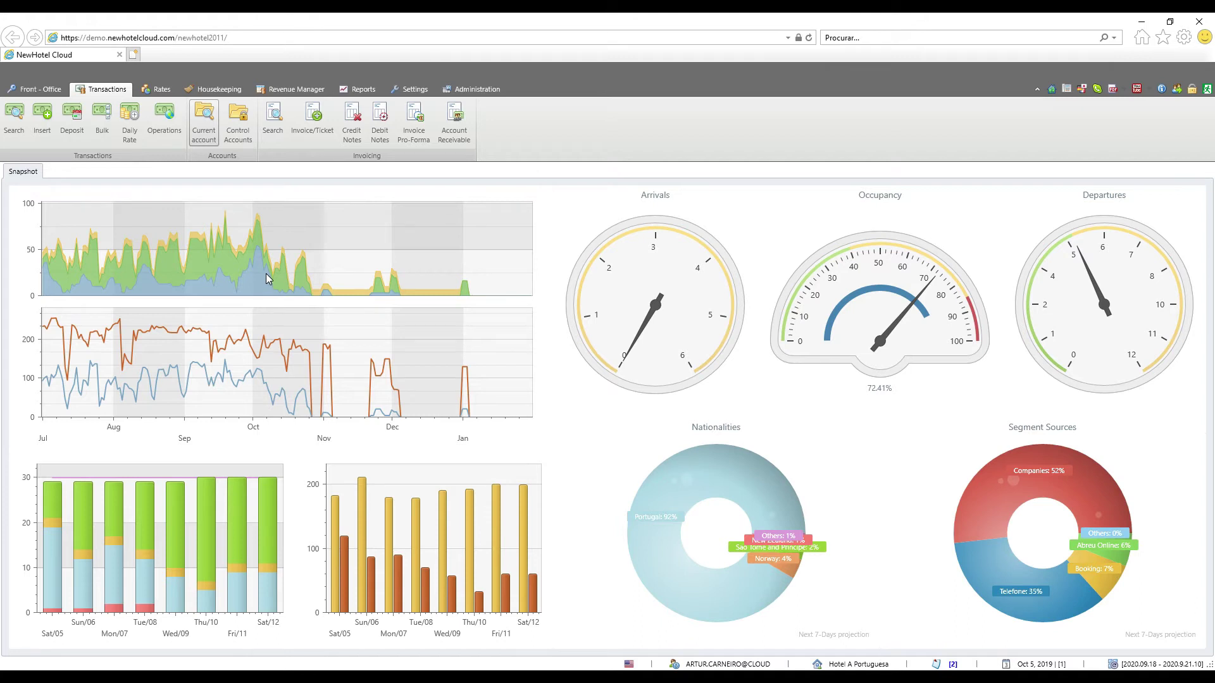
Open a Current account tab with account type Reservation
click(201, 135)
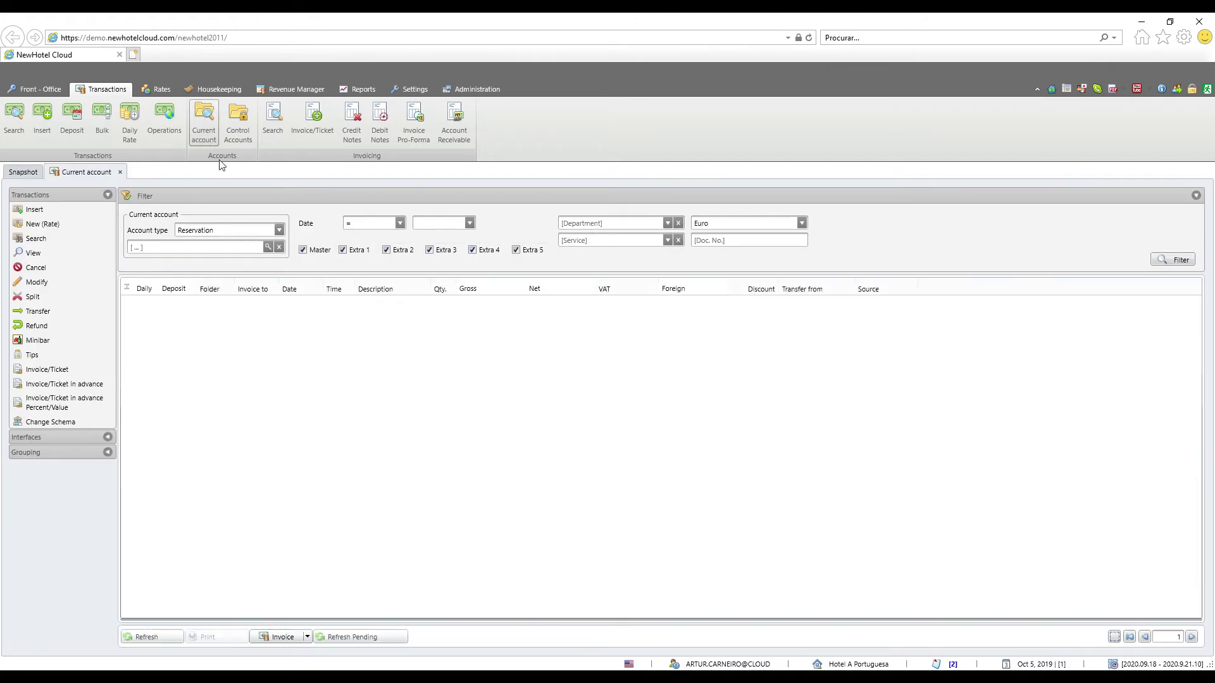
click(280, 229)
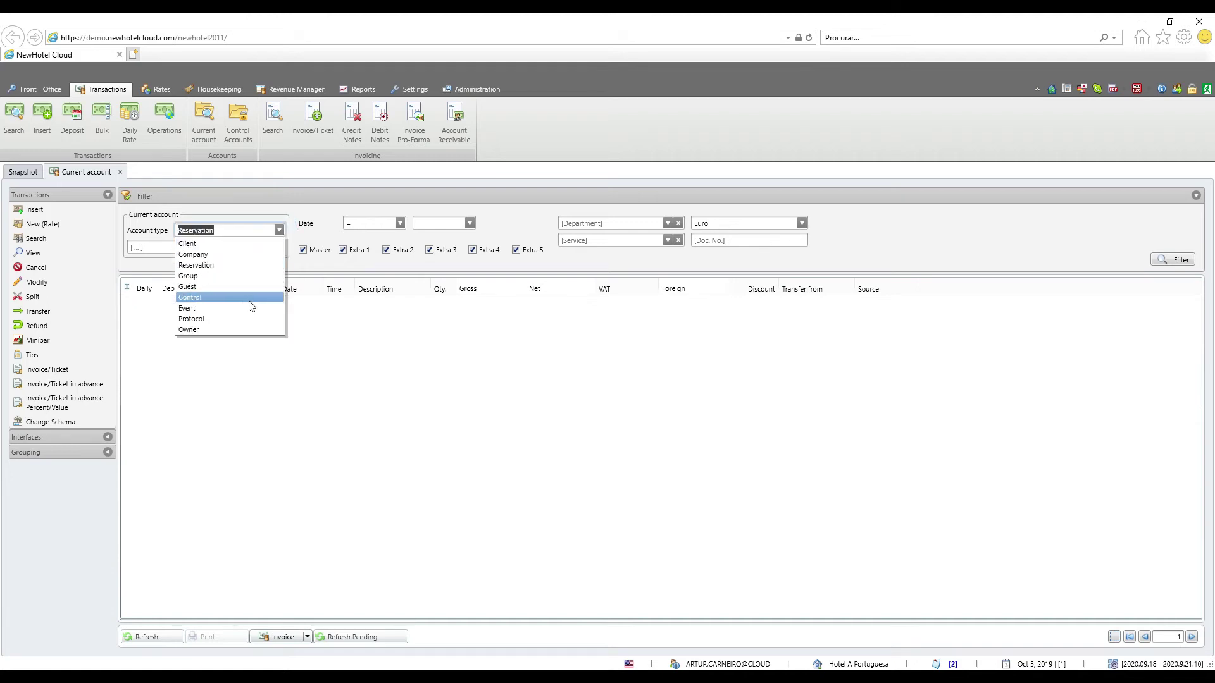
click(390, 342)
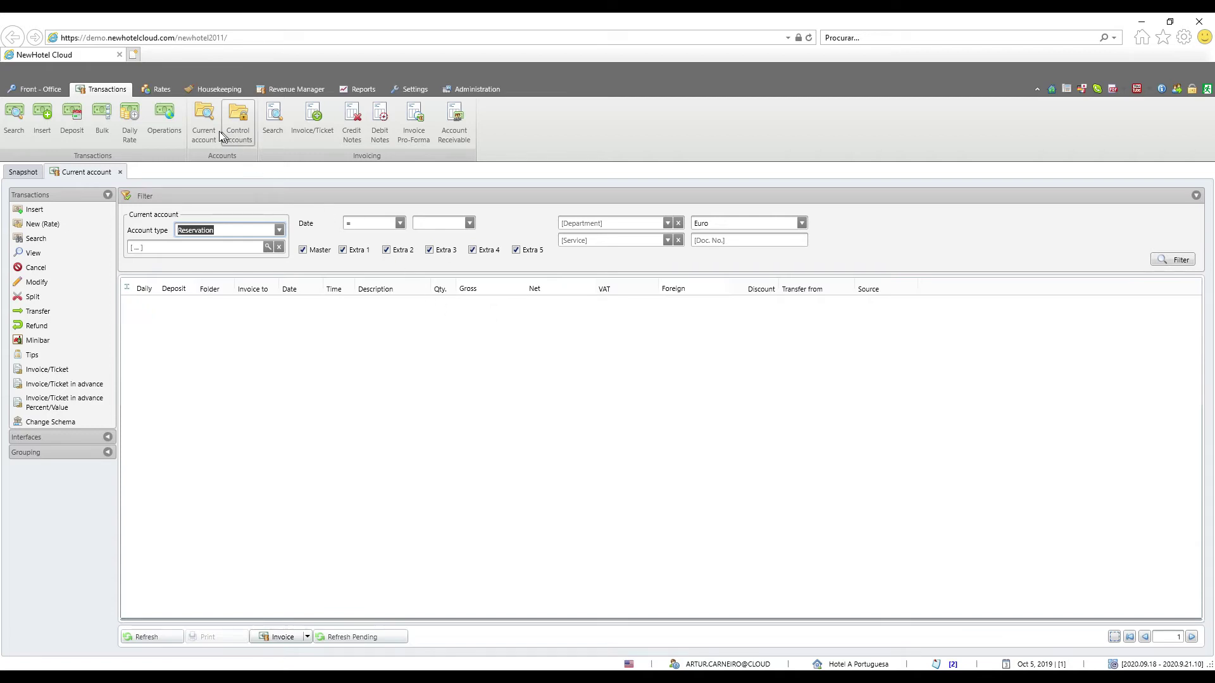
Search the transactions of reservation 423/2019, showing debits and credits of 1199.75
click(11, 136)
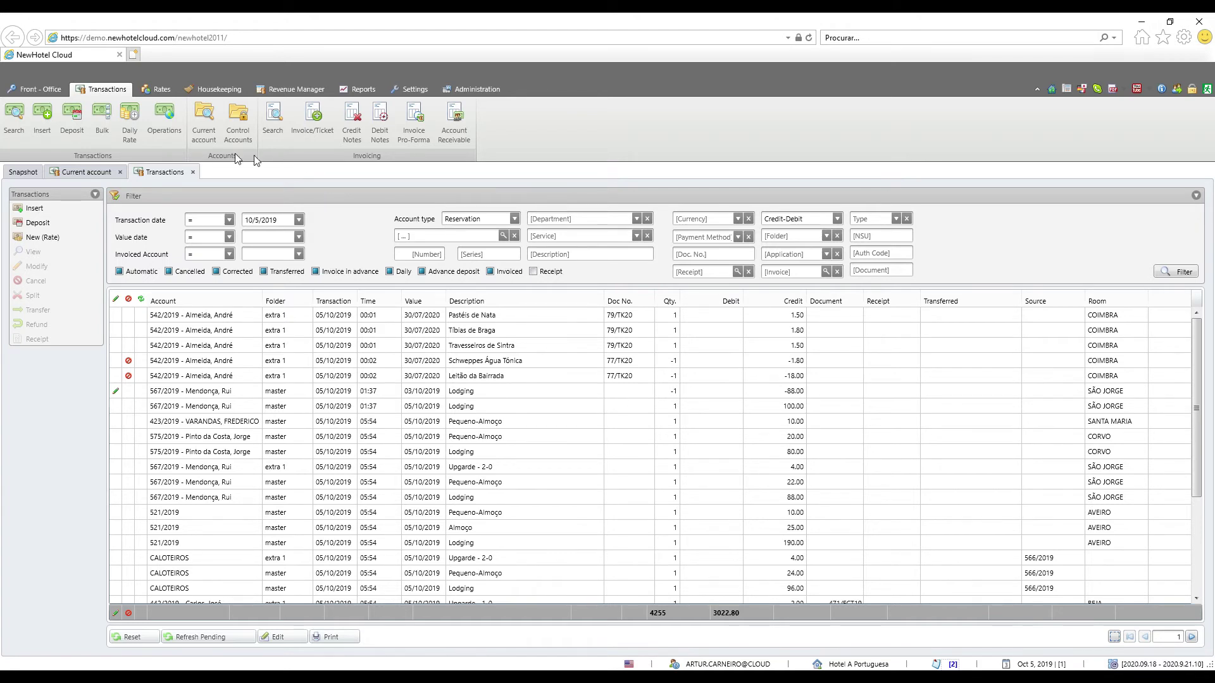
click(88, 171)
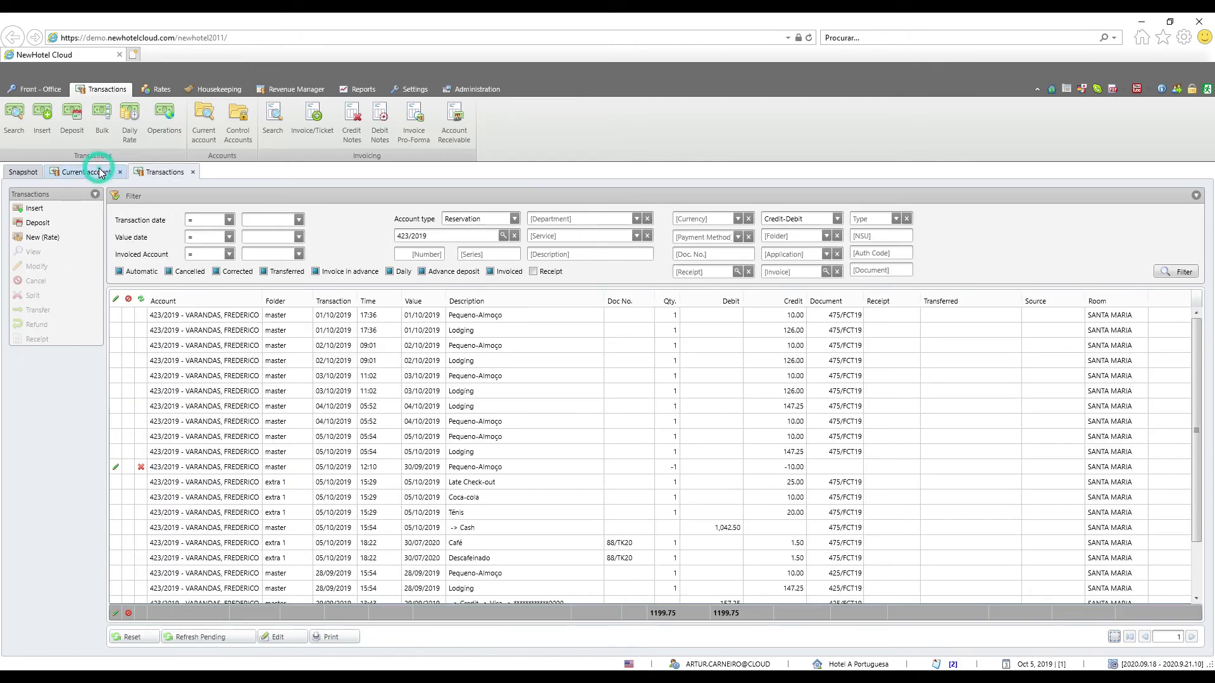
click(99, 171)
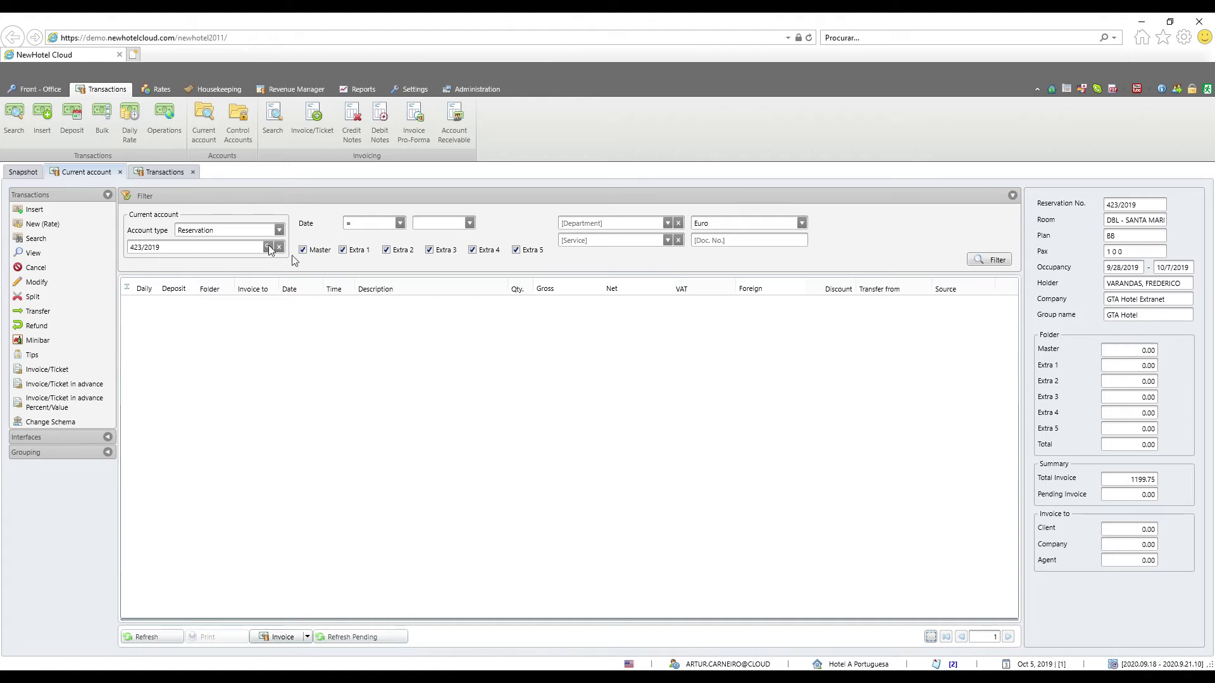
click(137, 639)
click(136, 639)
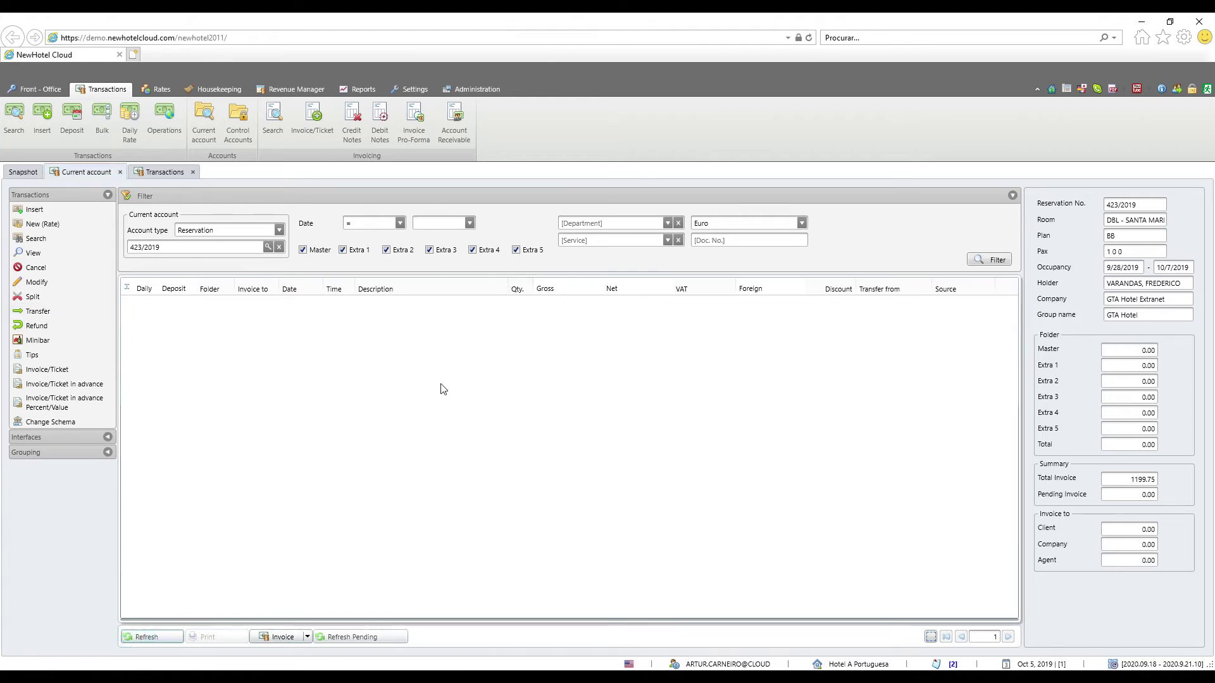
click(154, 634)
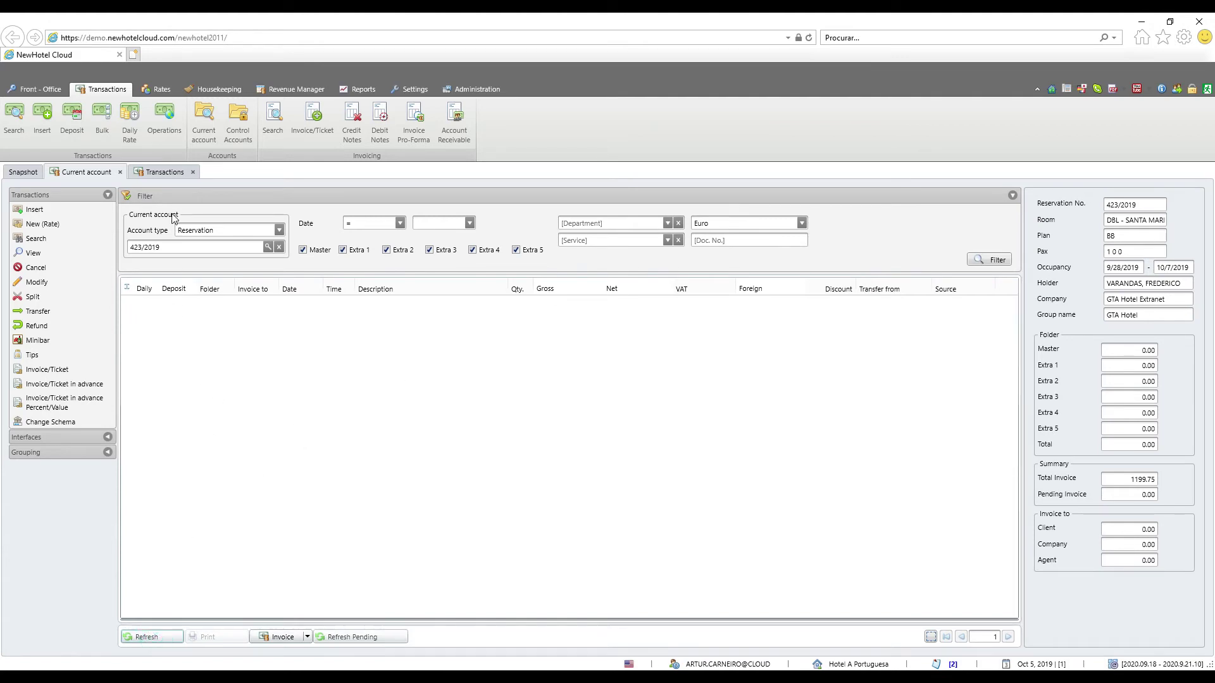
click(158, 172)
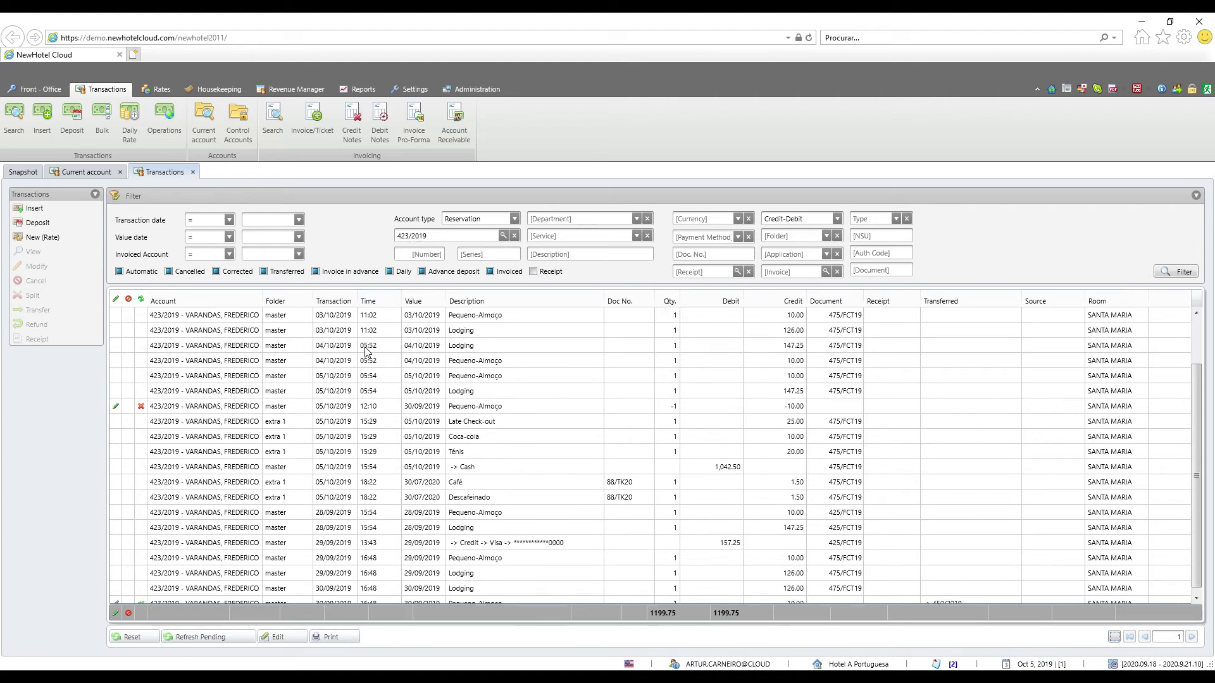
Review the transaction list and inspect the Late Check-out transaction's details
scroll(367, 351, down, 3)
scroll(367, 352, up, 2)
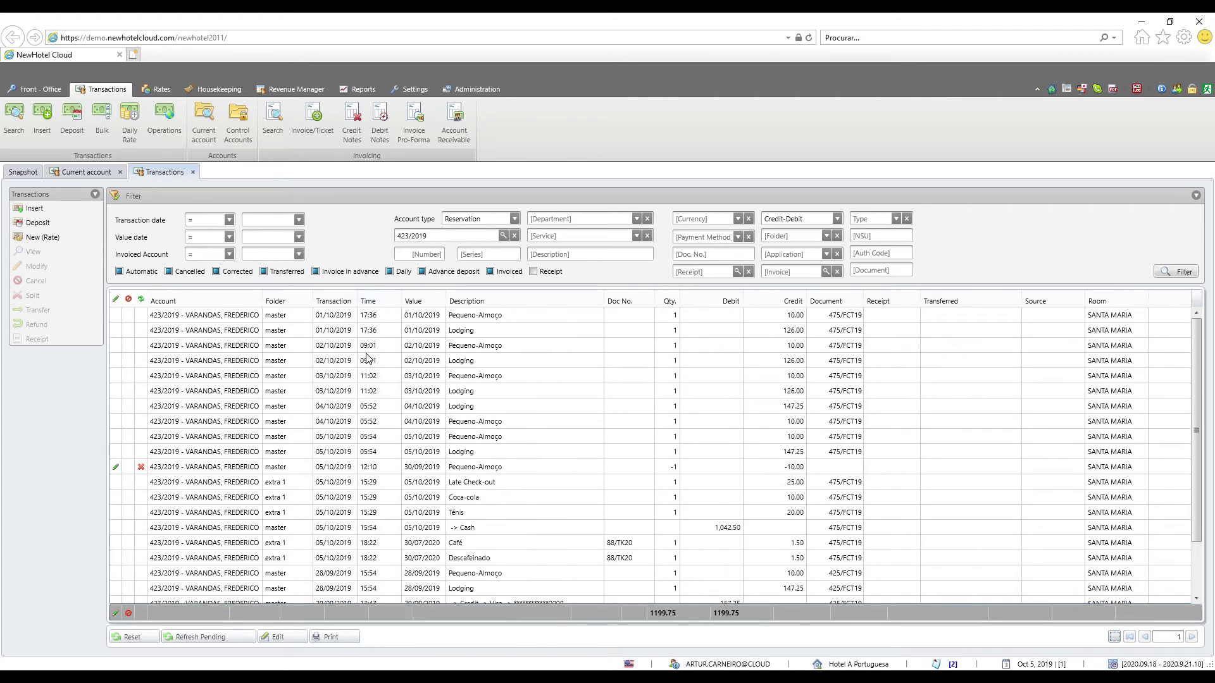
scroll(368, 358, down, 2)
scroll(367, 358, up, 3)
scroll(553, 498, down, 3)
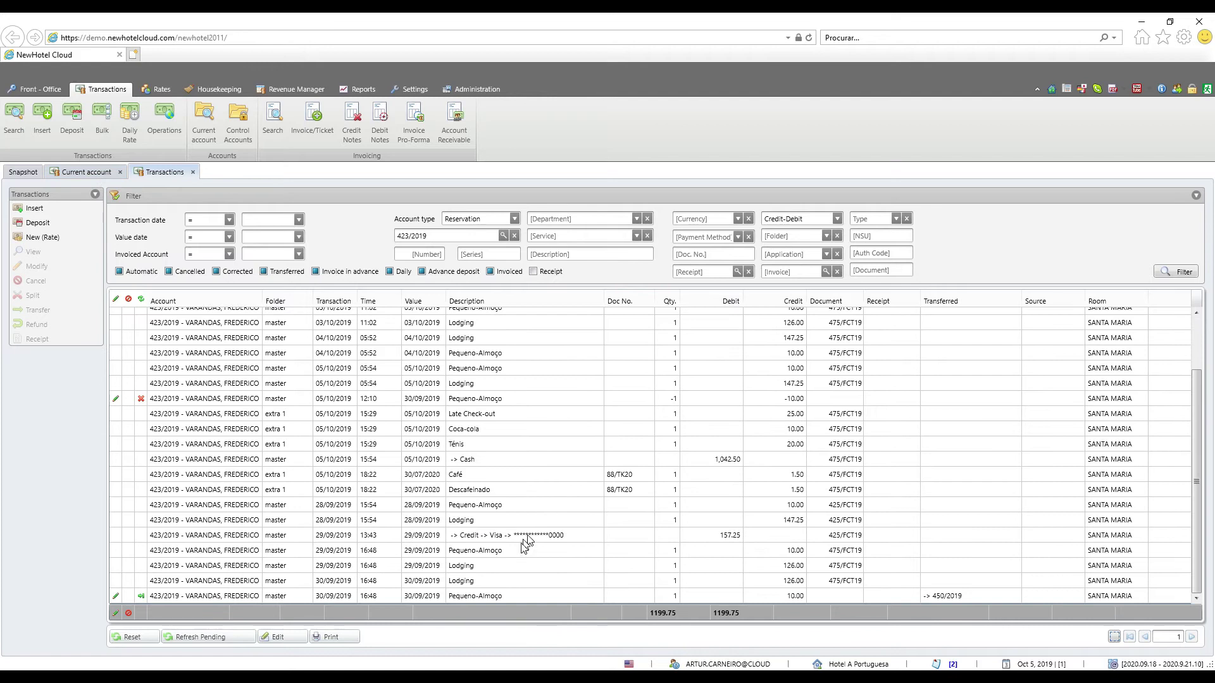
double_click(503, 536)
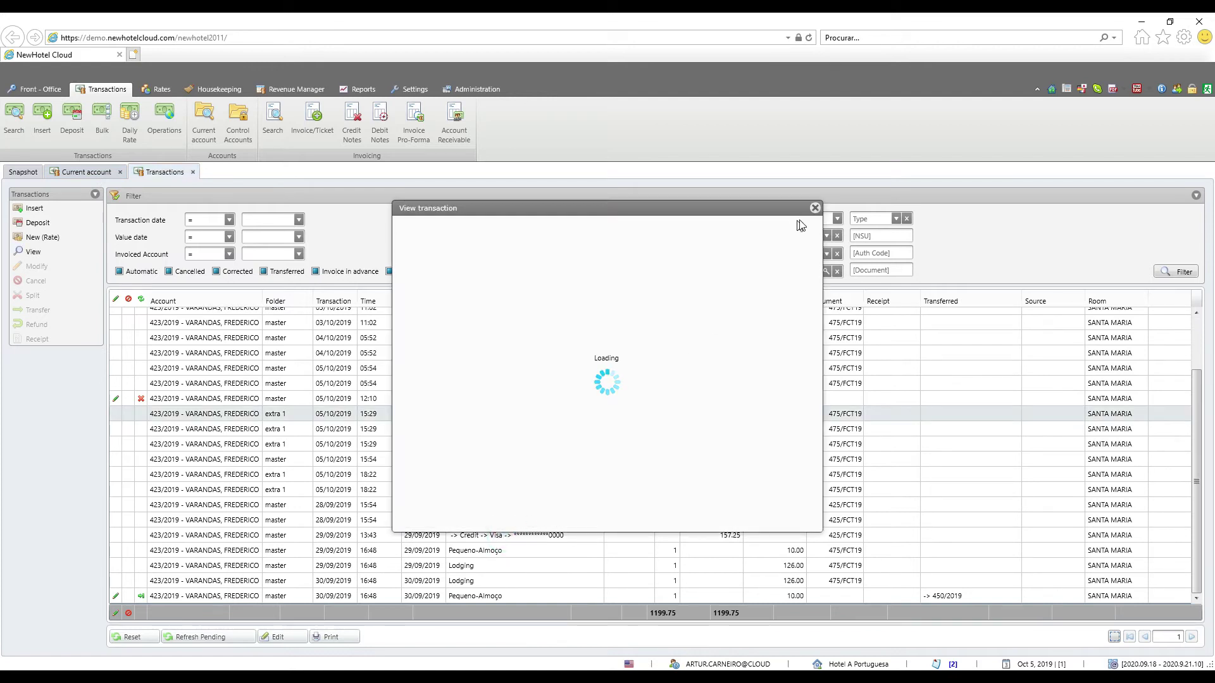
click(814, 208)
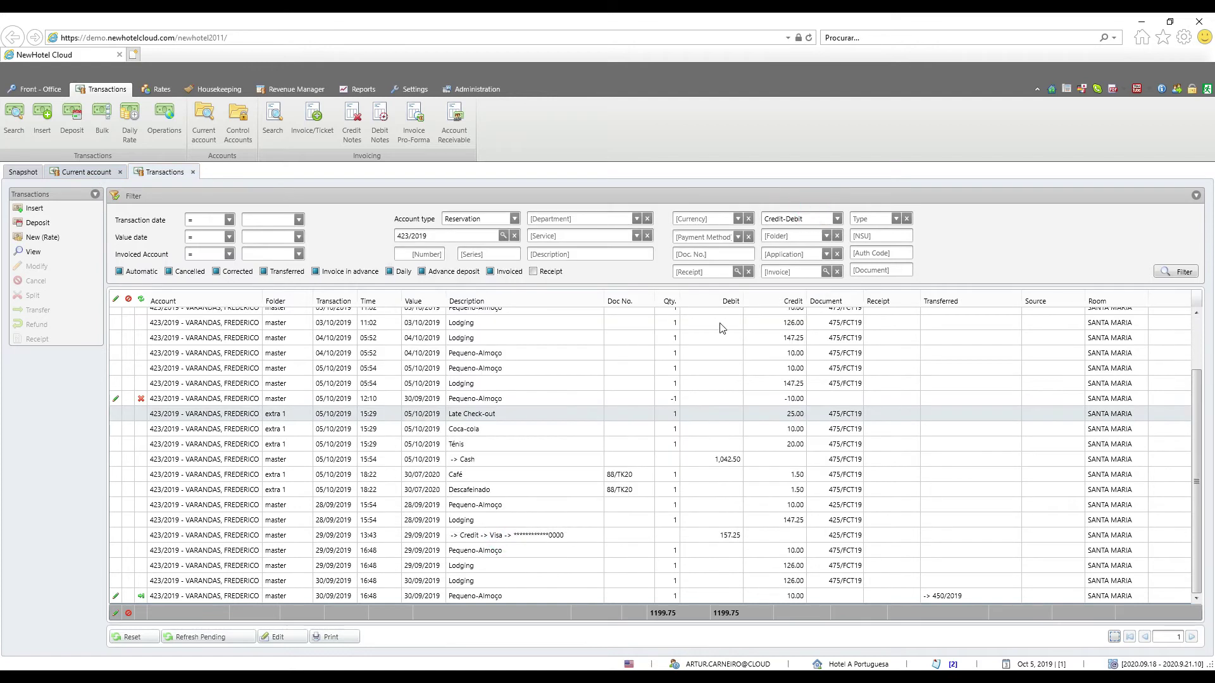
Select the Visa credit payment, then return to reservation 423/2019's Current account
click(493, 538)
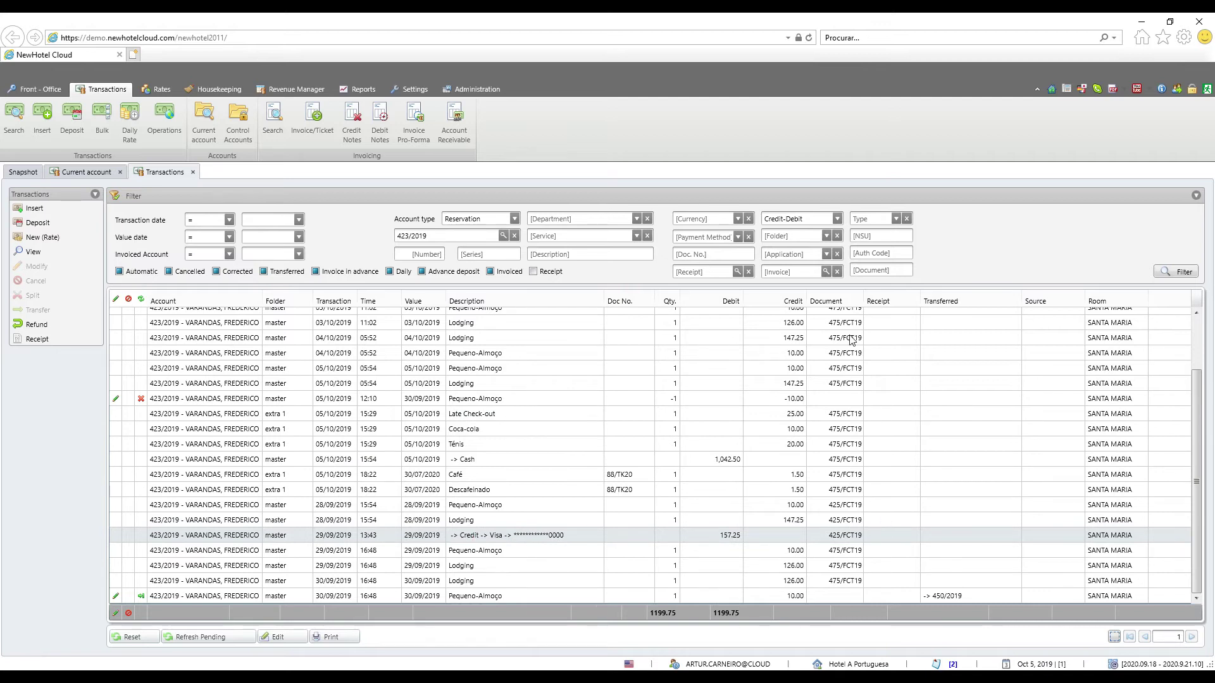
scroll(851, 346, up, 2)
scroll(851, 346, down, 2)
click(82, 172)
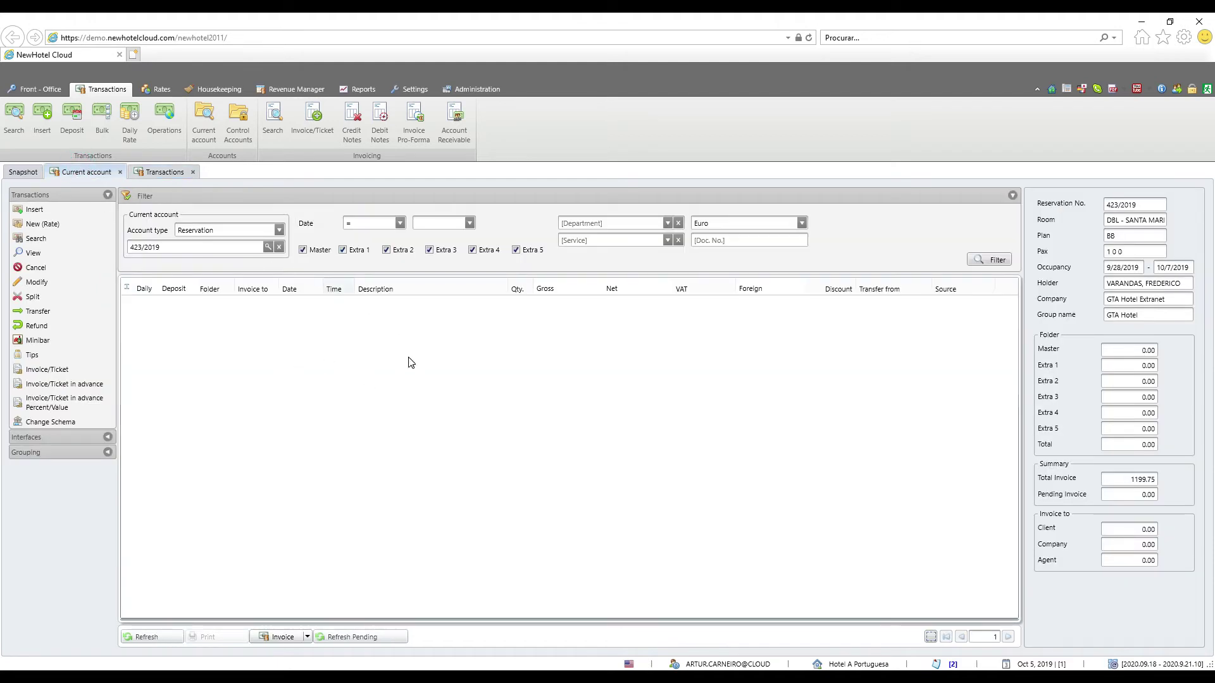
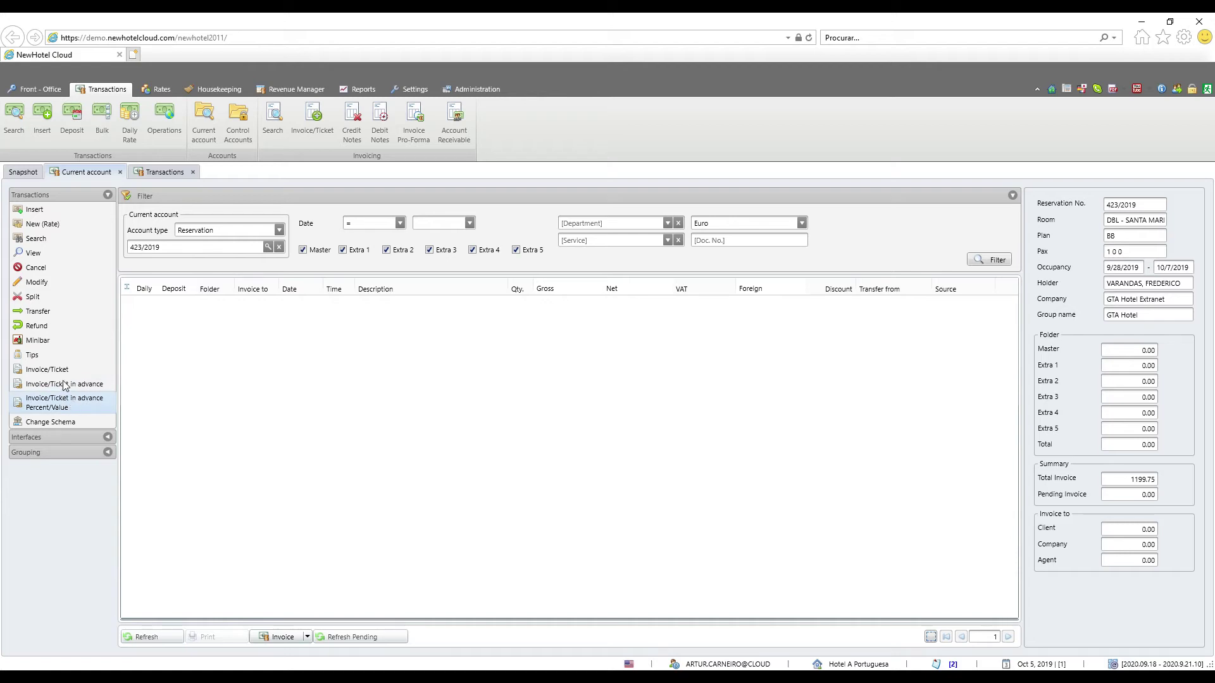
After glancing at the Minibar list, add a 100.00 EUR Lavandaria charge to reservation 423/2019
click(53, 342)
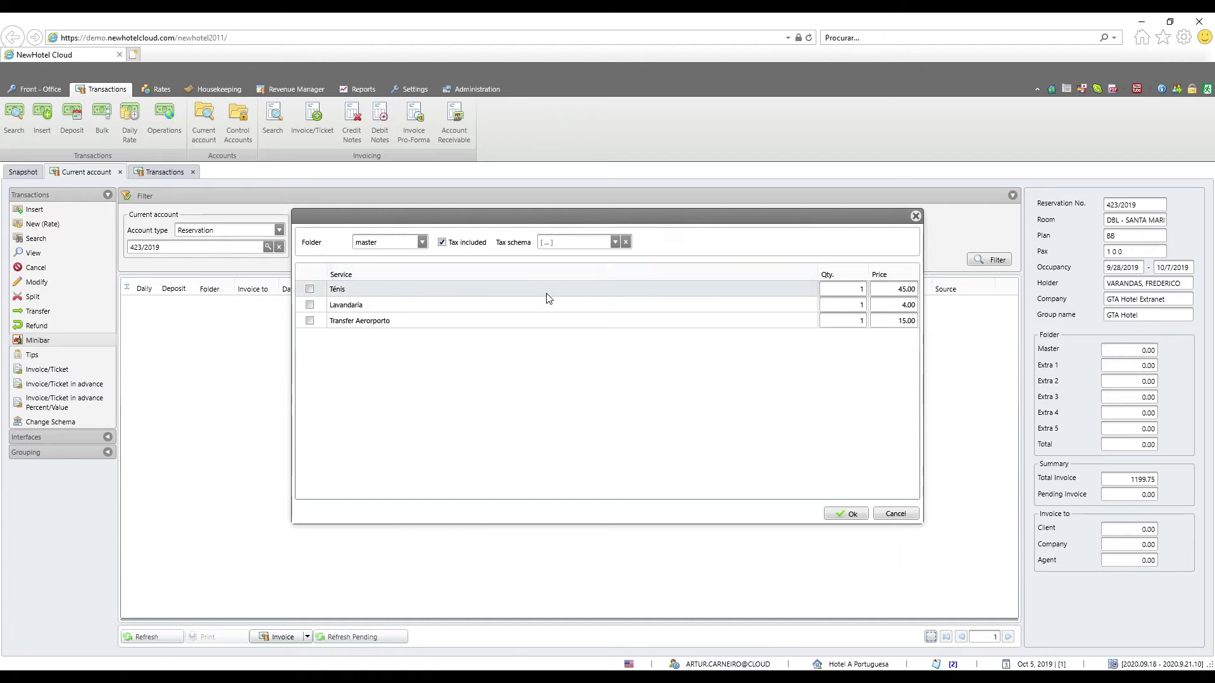
key(Escape)
click(34, 210)
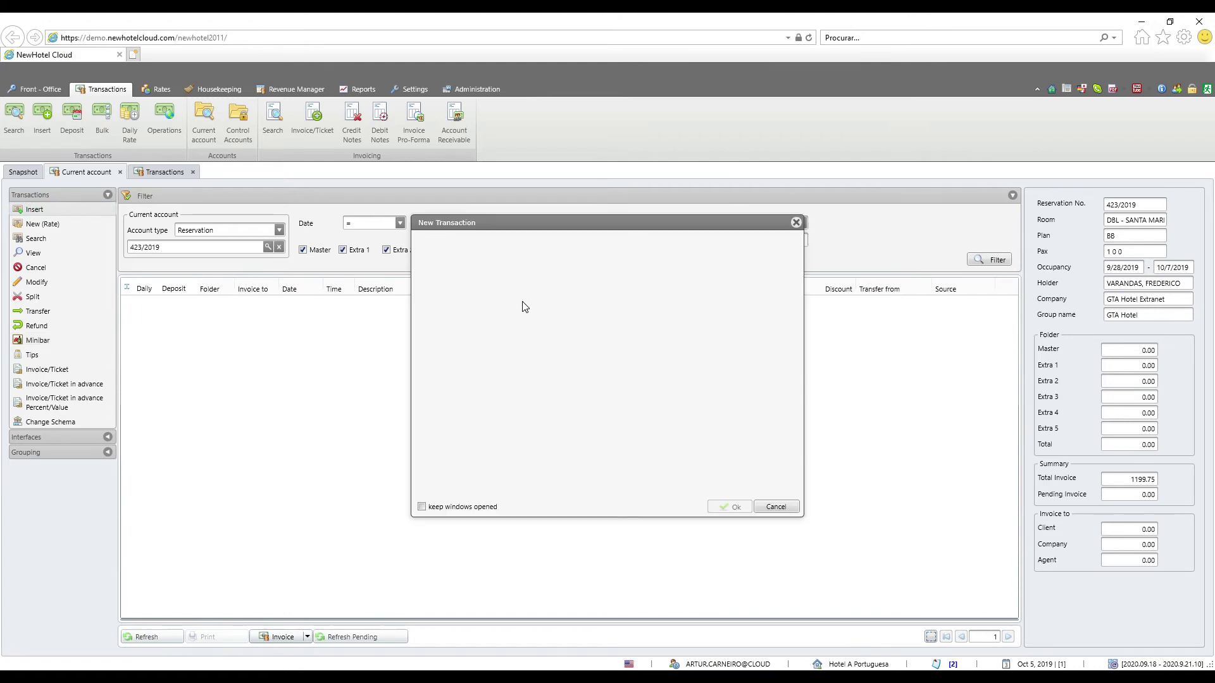
click(664, 328)
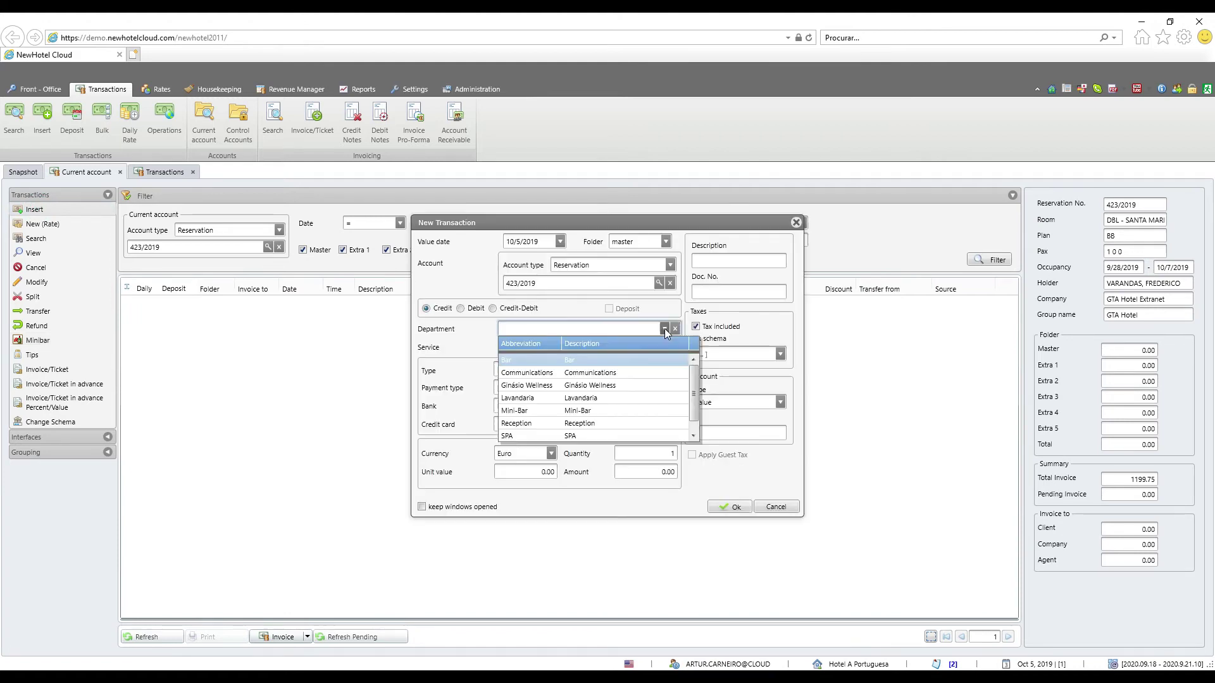
click(561, 396)
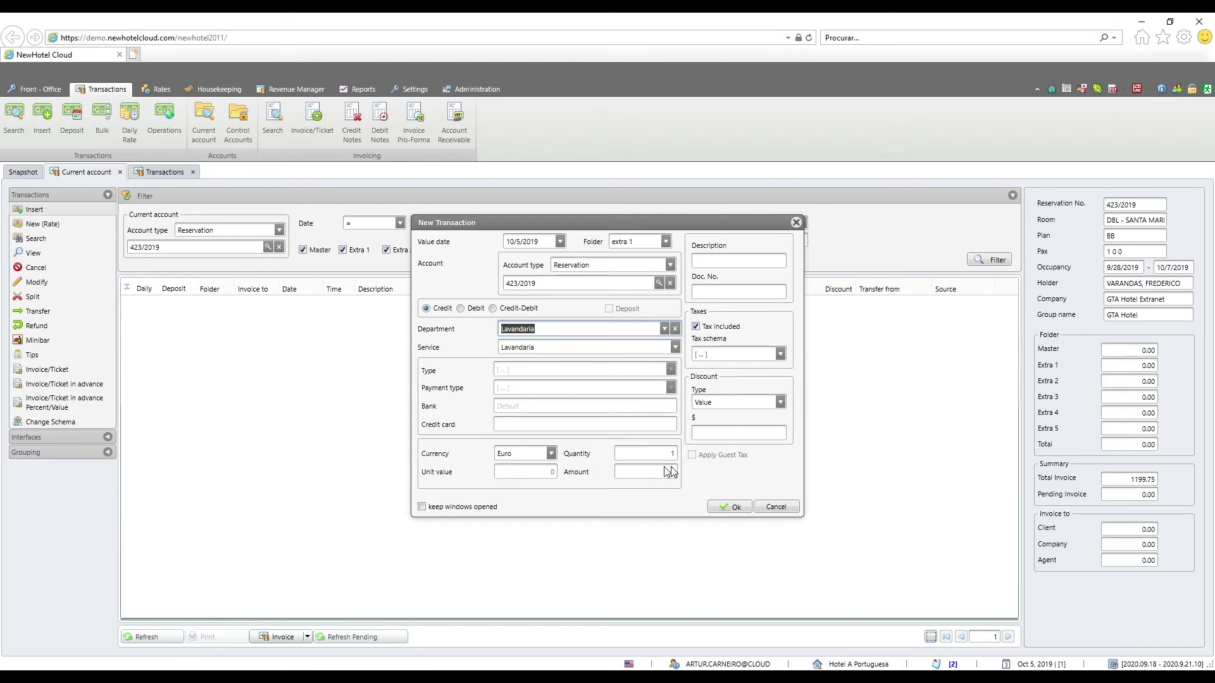
click(646, 469)
text(100)
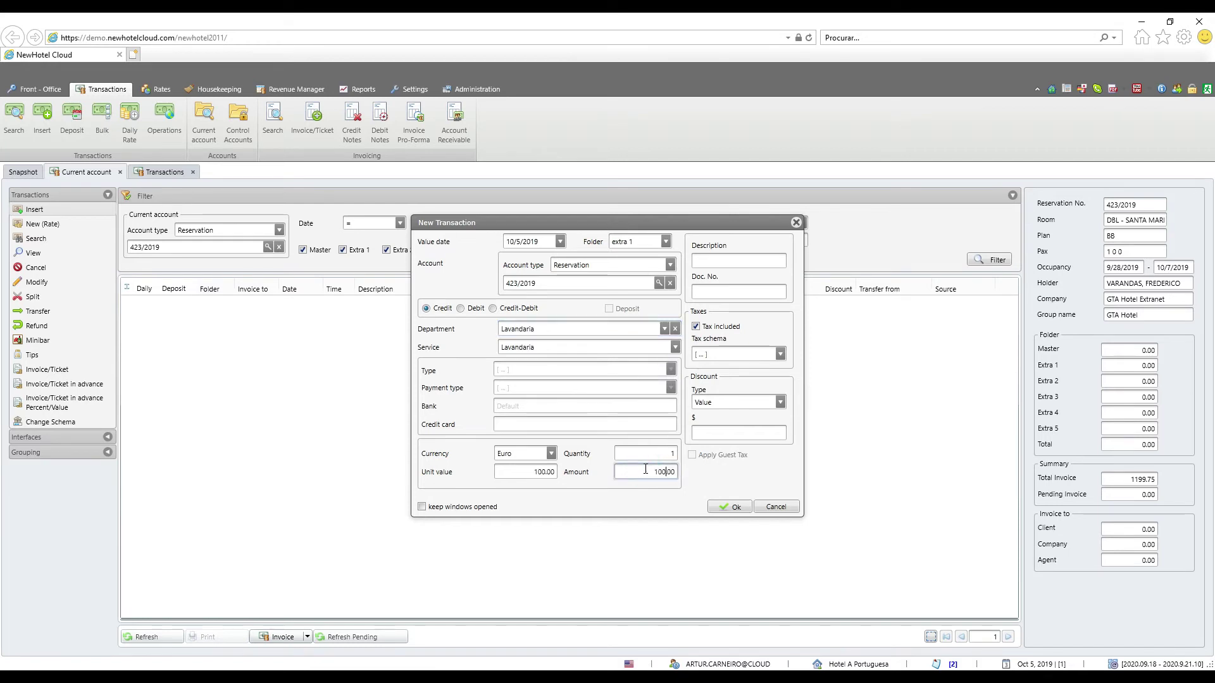
click(729, 506)
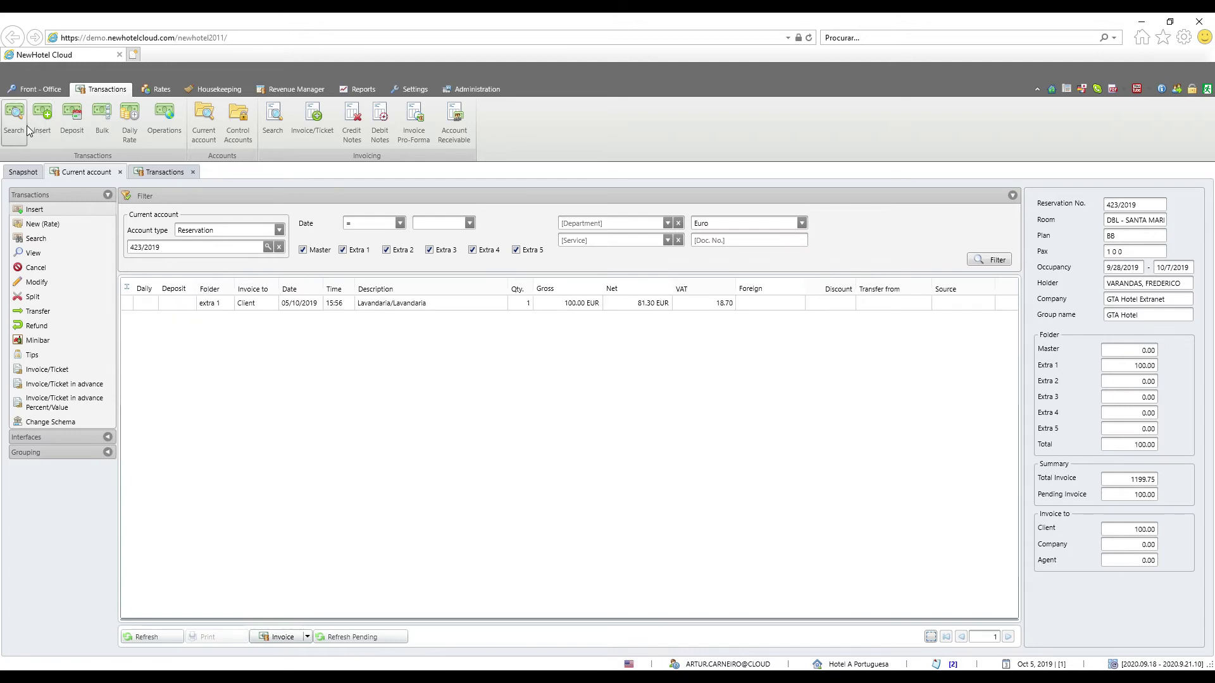
click(272, 640)
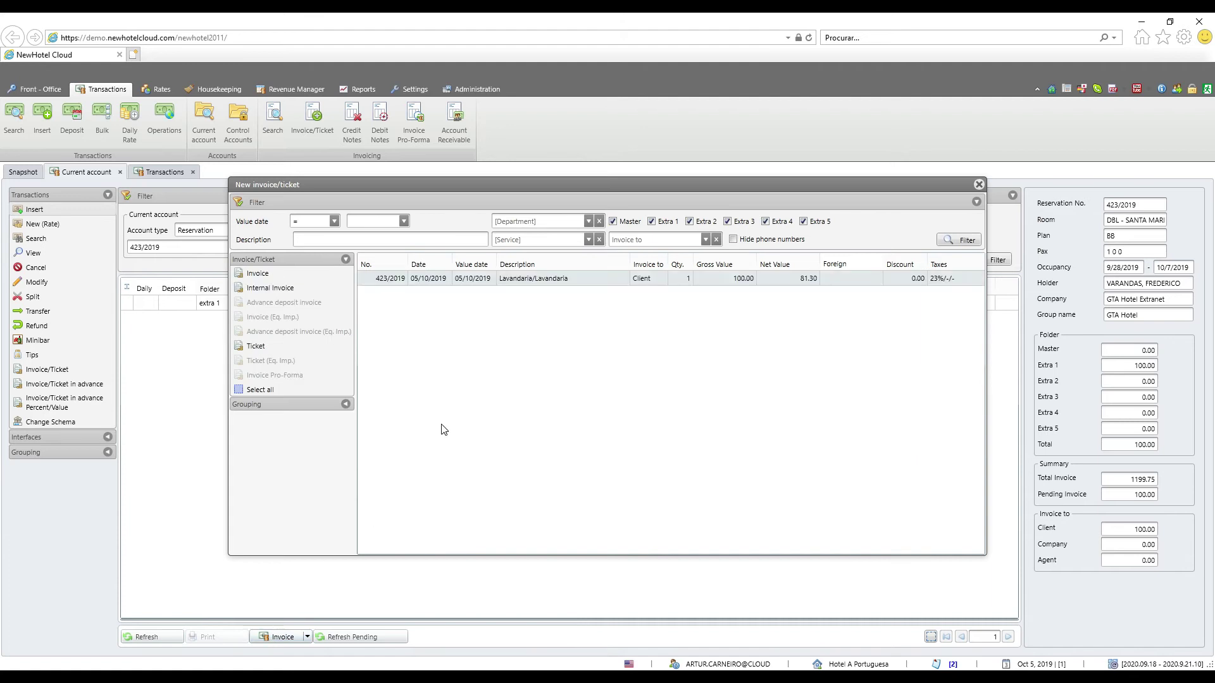
click(265, 273)
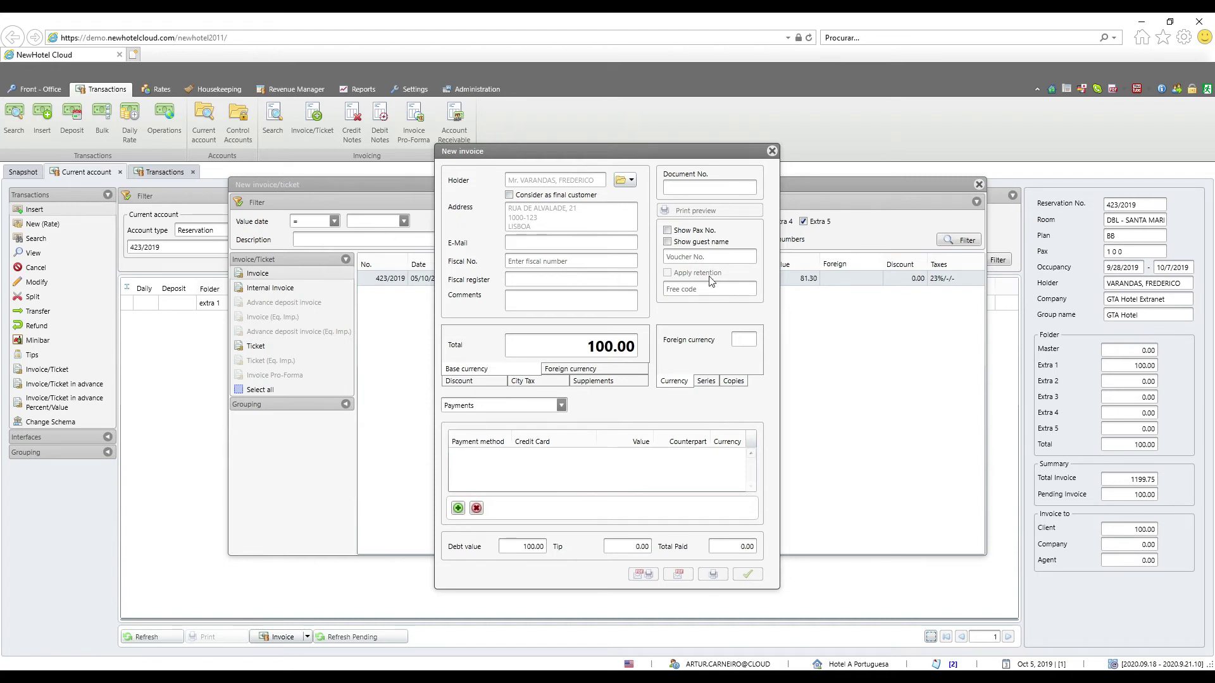
click(771, 151)
click(979, 185)
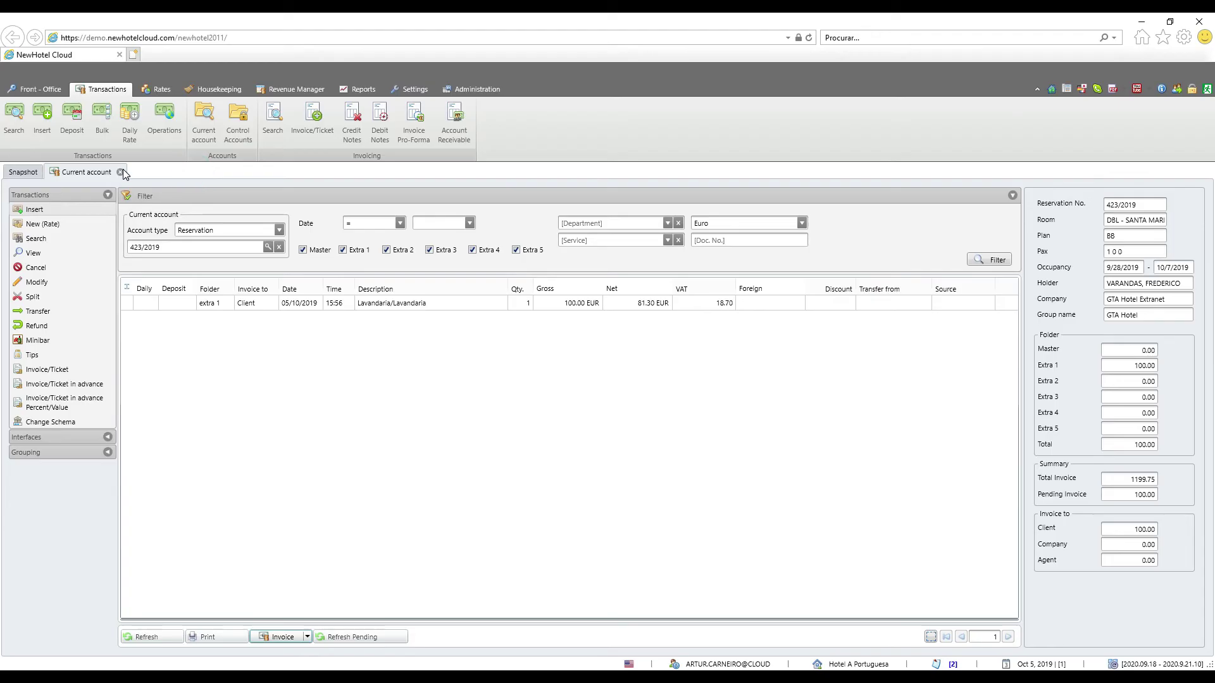
Close reservation 423/2019's Current account tab to get back to the Snapshot dashboard
click(121, 172)
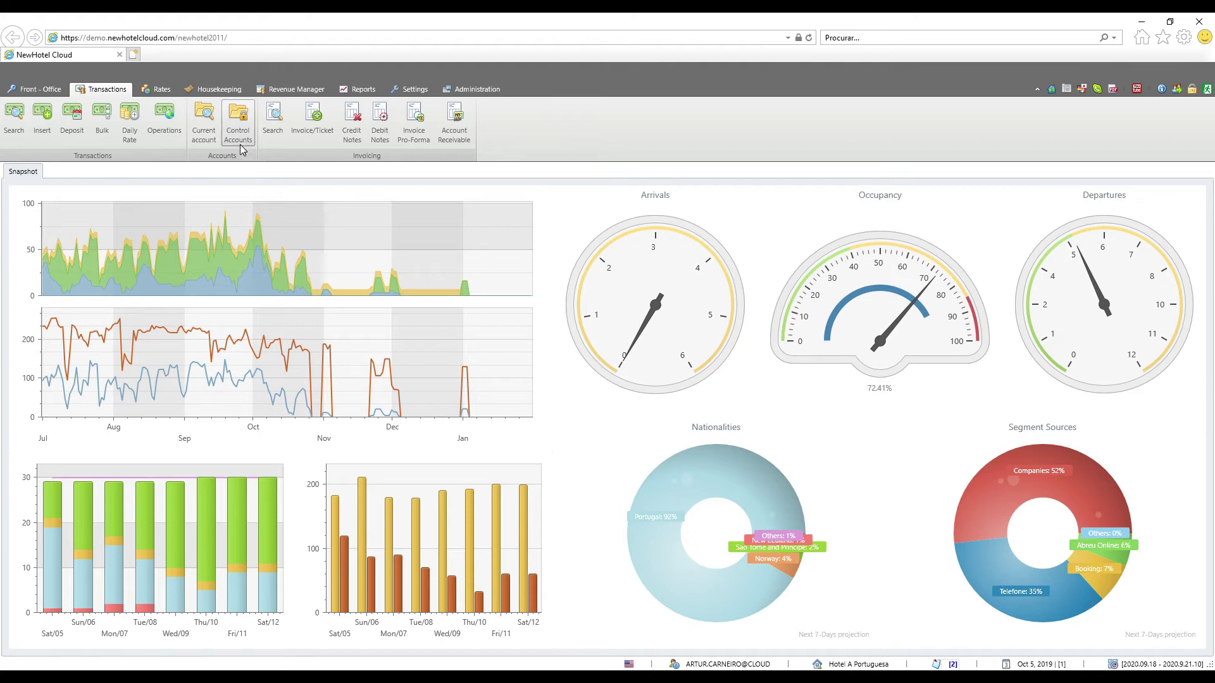
Open the Control Accounts list, select Non guest (95.00), and start a new control account
click(239, 139)
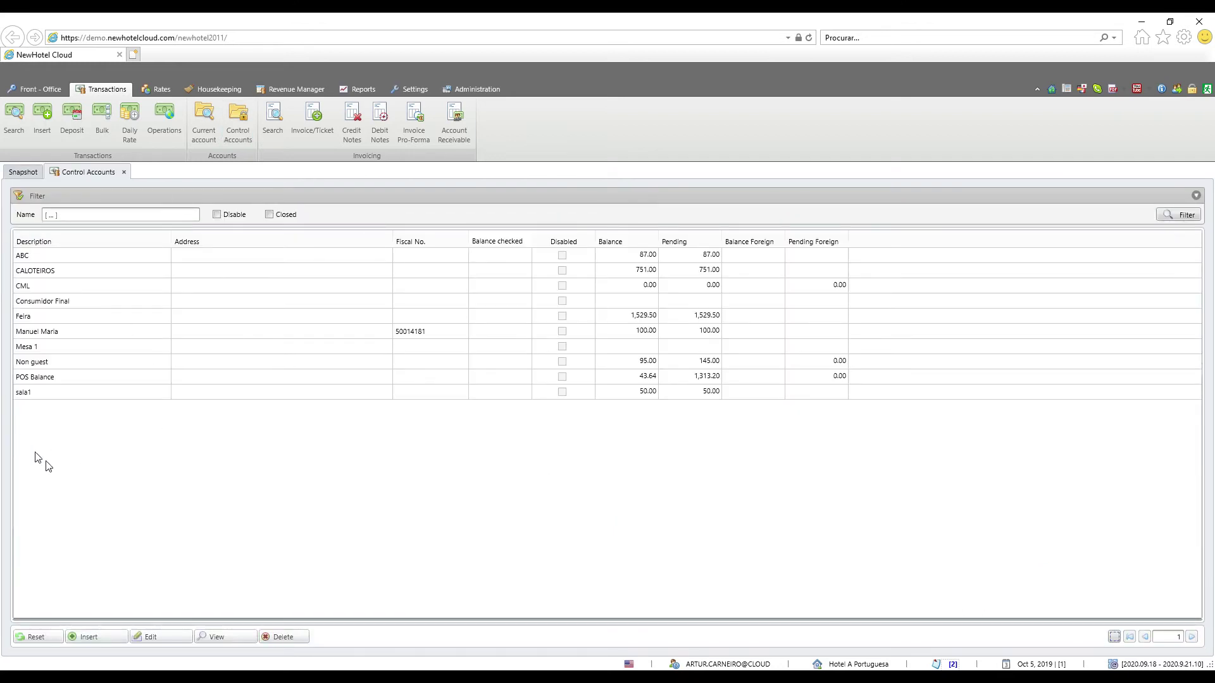
click(49, 360)
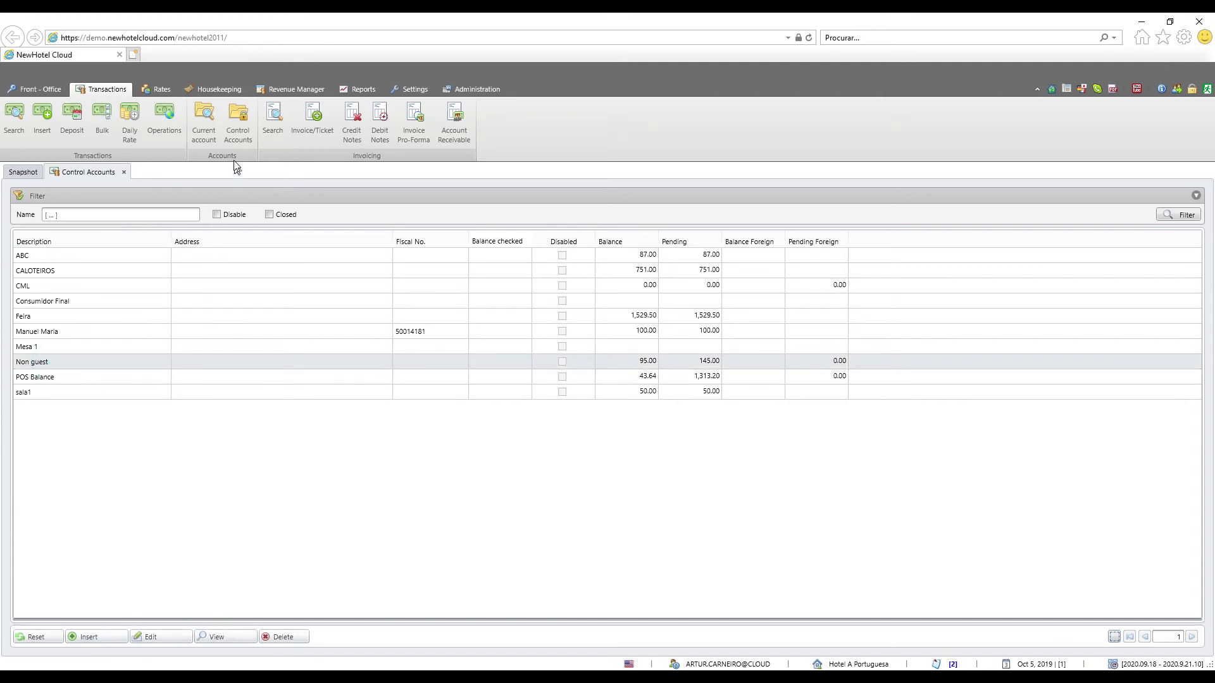
click(96, 640)
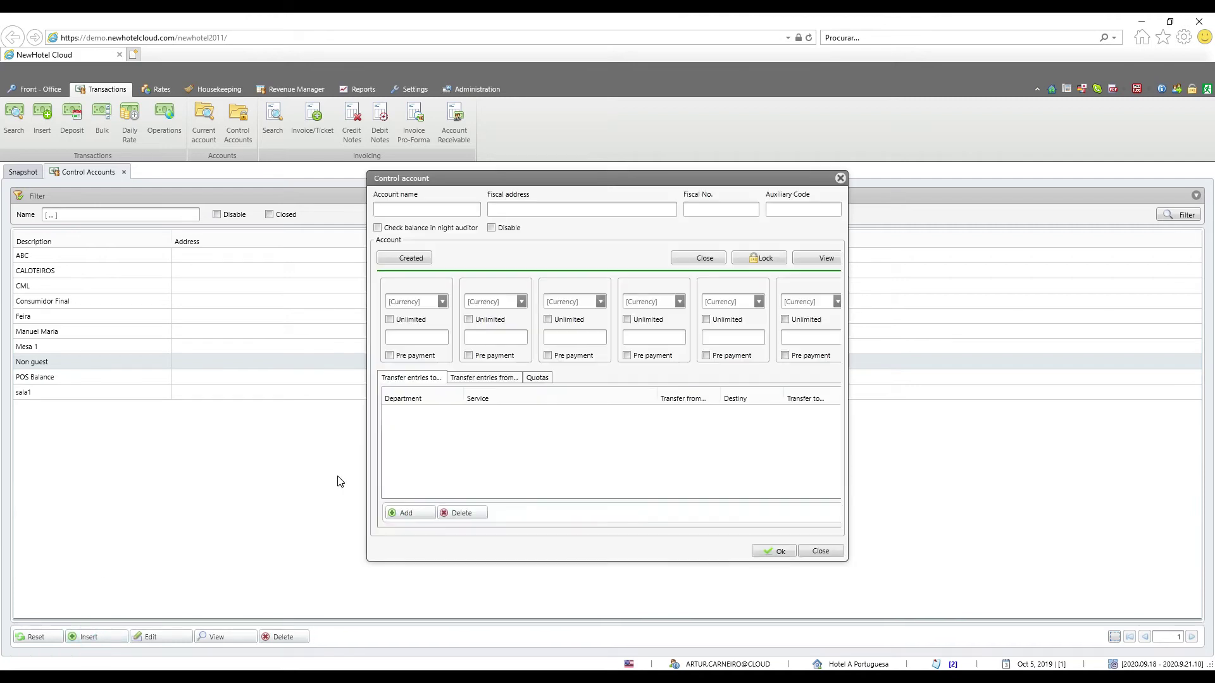
Create a control account named 'Control ACC' and select it in the list
click(405, 208)
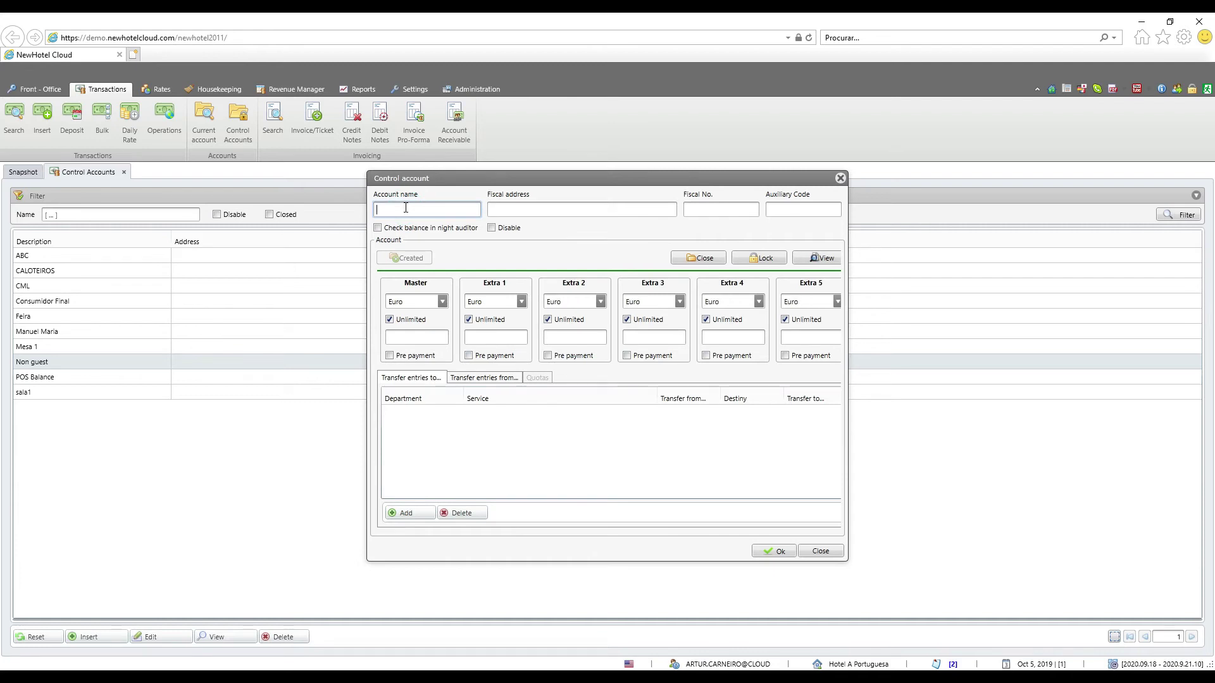
text(Control ACC)
click(778, 552)
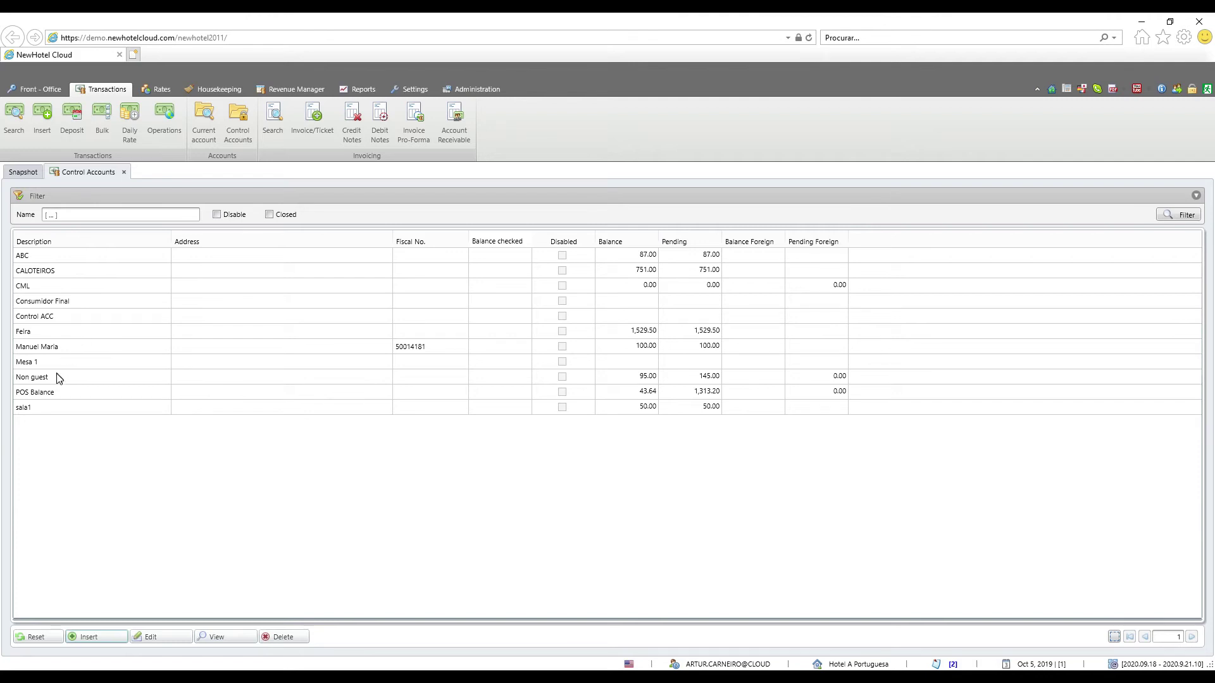
click(54, 318)
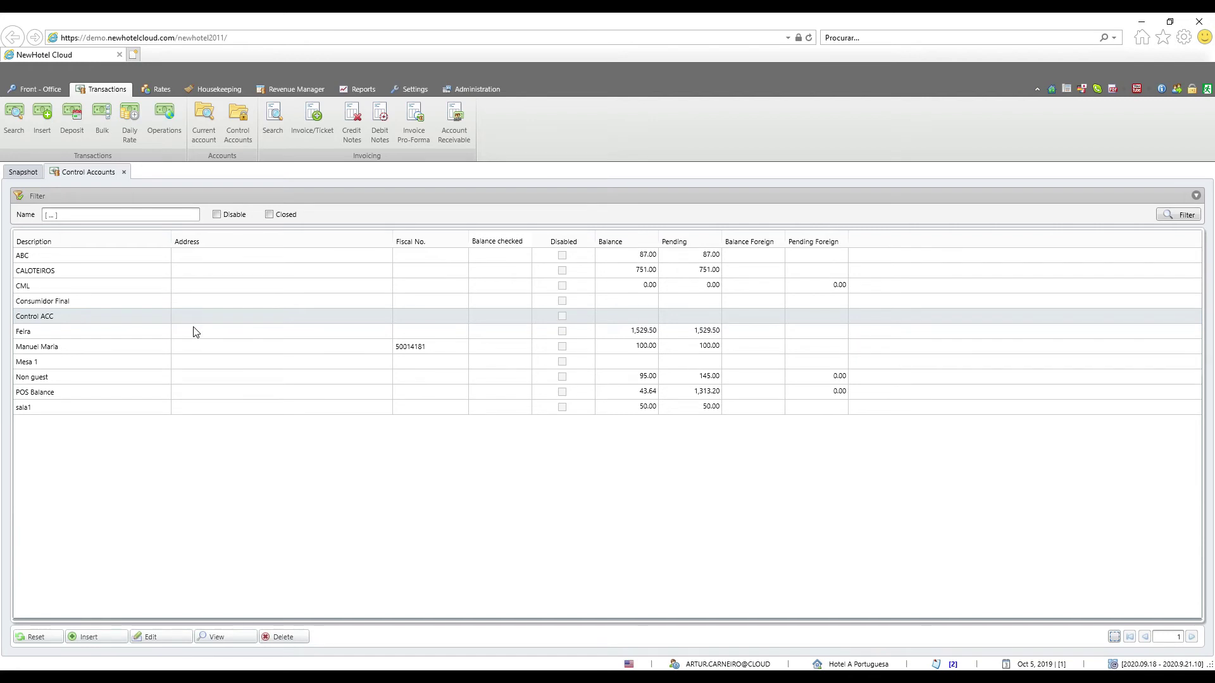
Open Control ACC's current account using the Control account type and start a new transaction
click(212, 137)
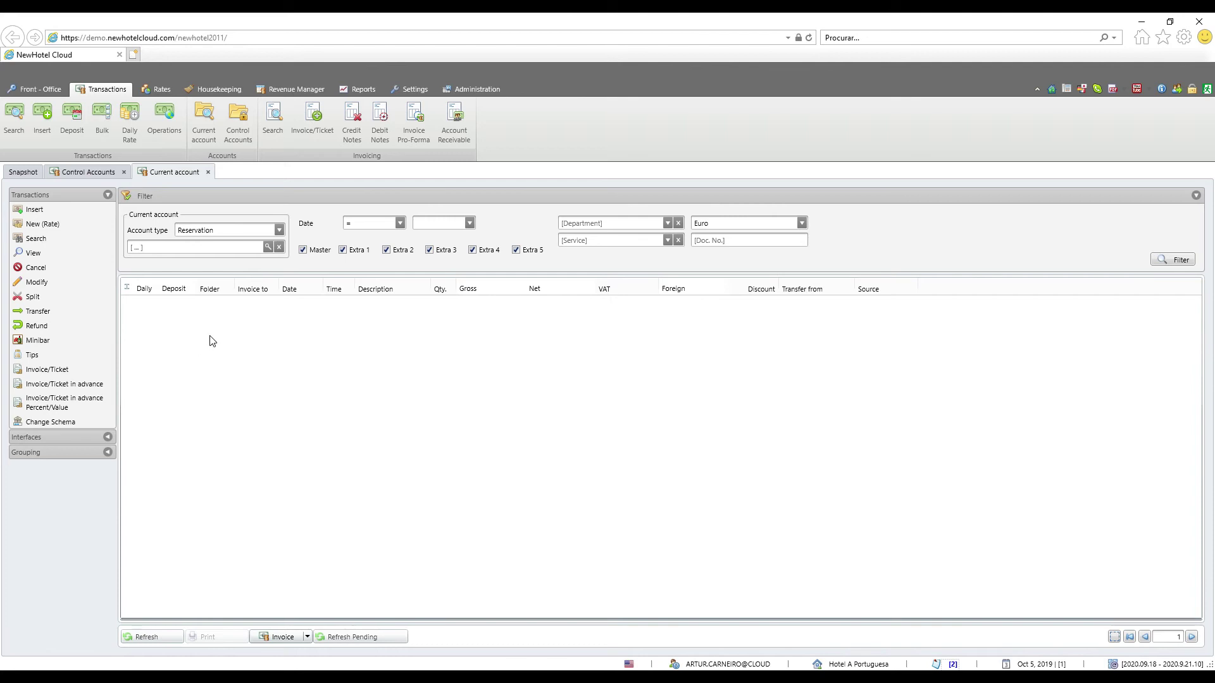
click(277, 232)
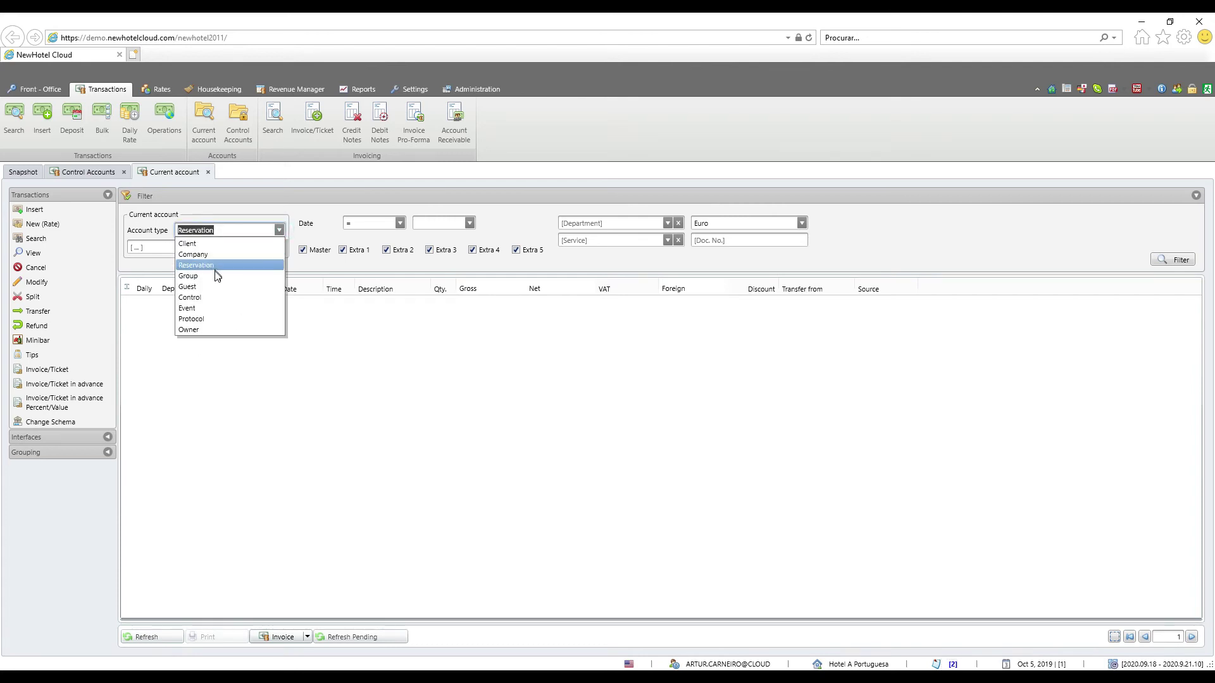
click(210, 296)
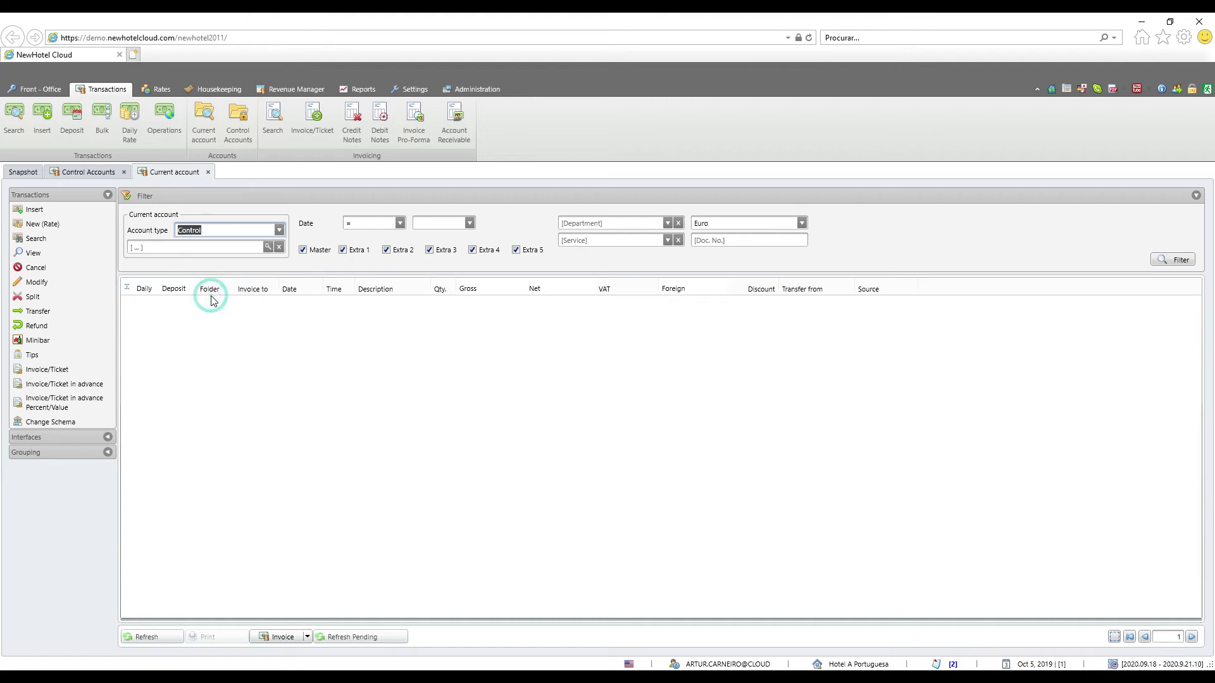
click(268, 247)
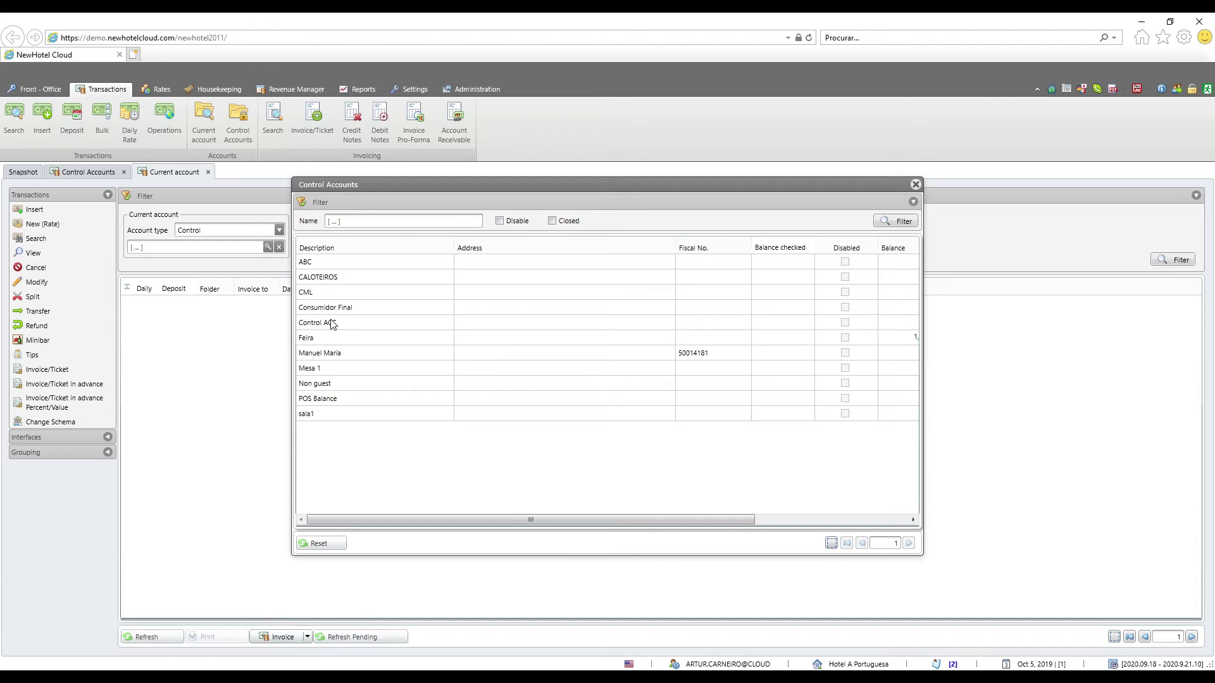
double_click(312, 323)
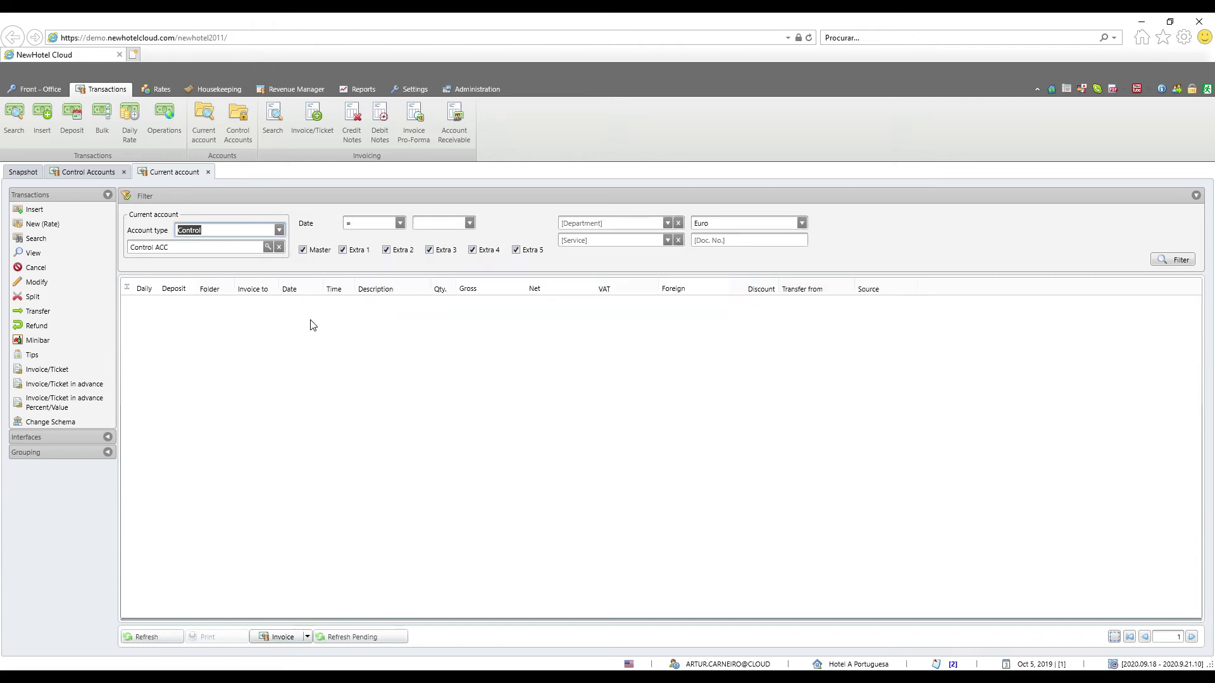
click(34, 210)
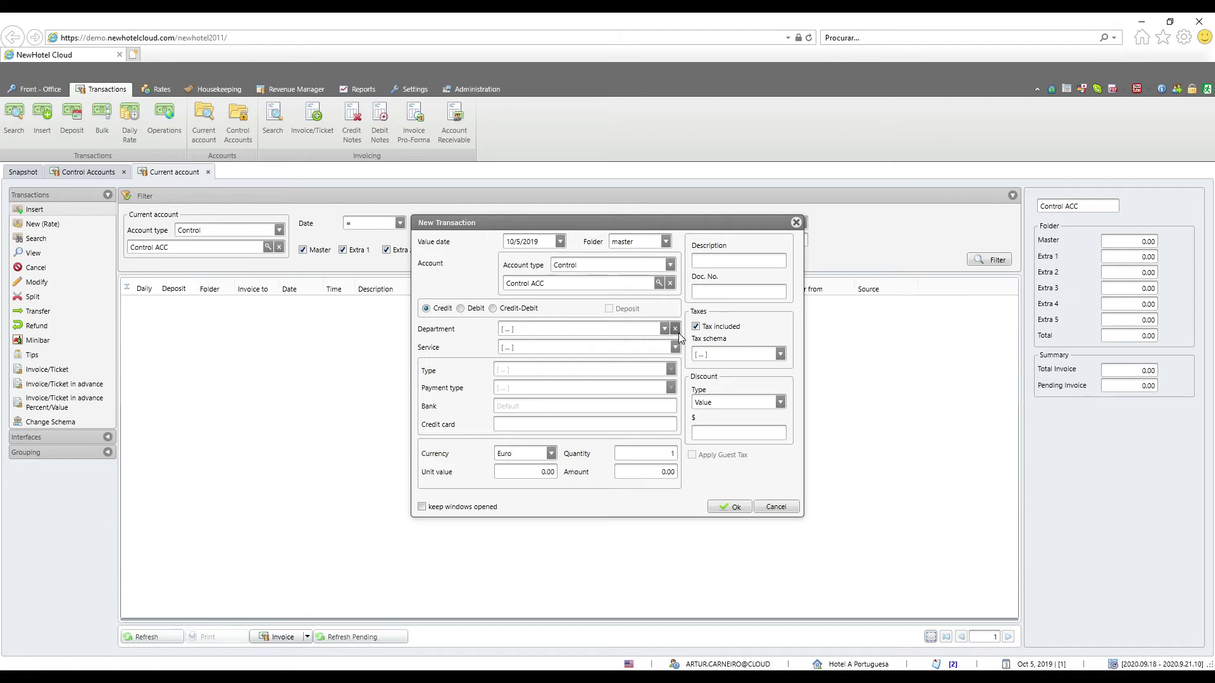
Post a 100.00 EUR Mini-Bar charge to Control ACC, then select it for invoicing
click(664, 328)
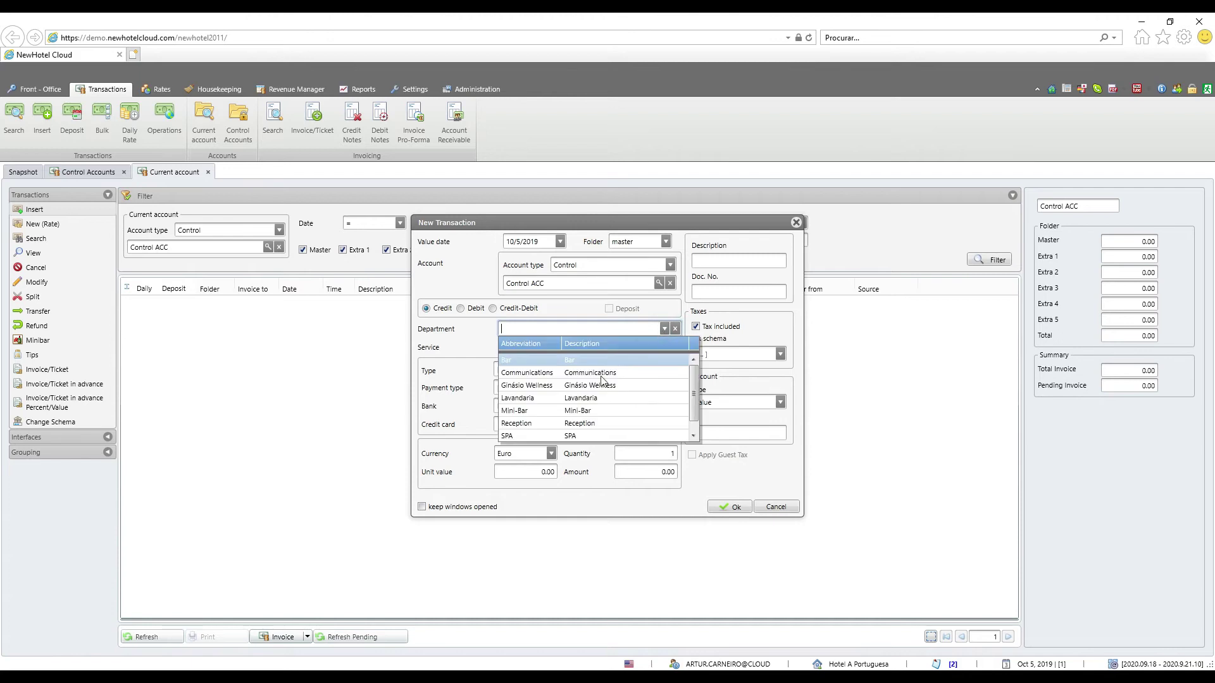
click(595, 411)
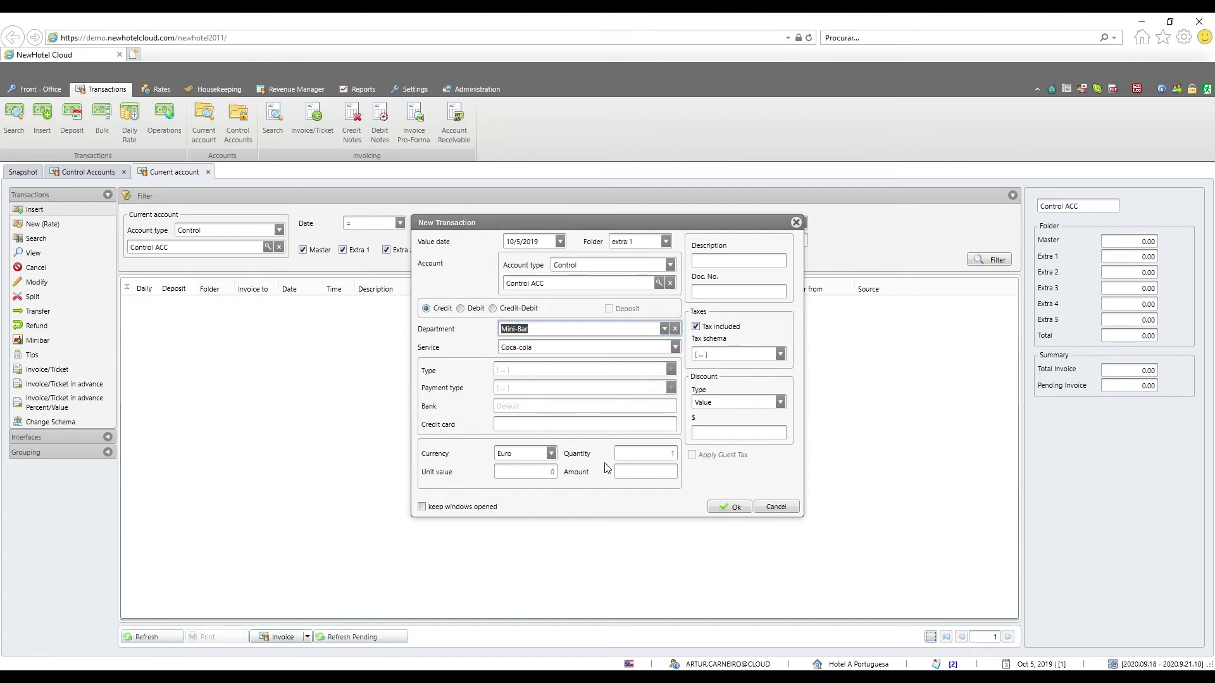
click(649, 472)
text(100.00)
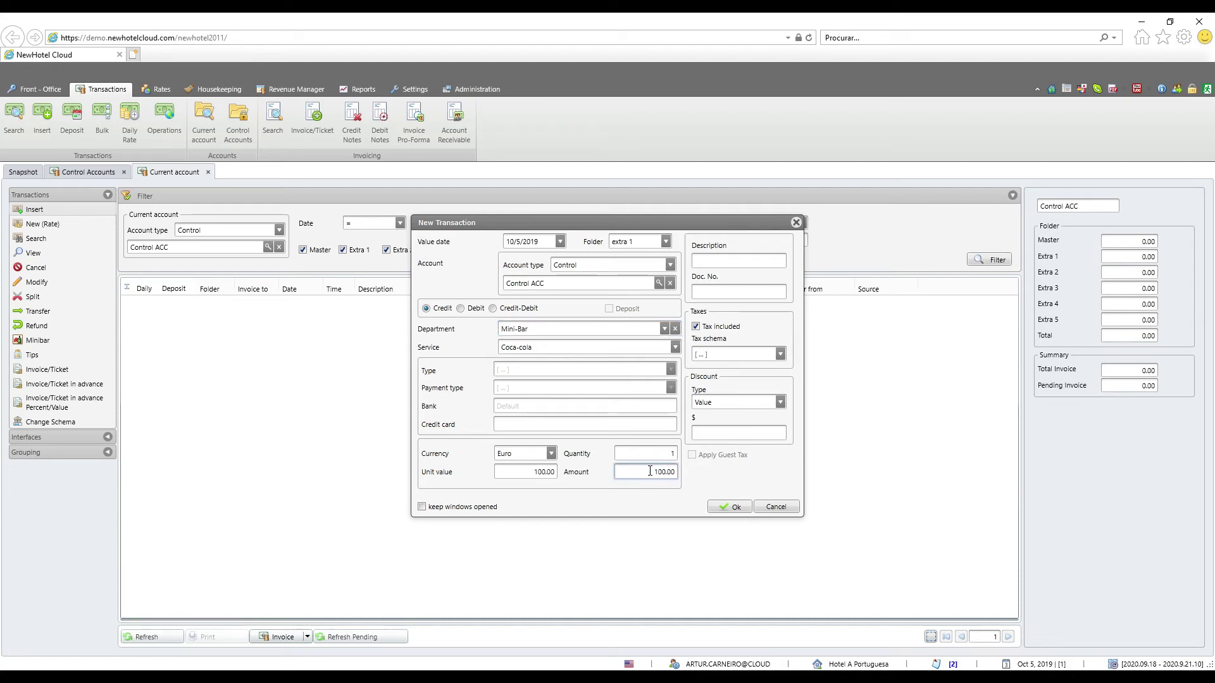
click(736, 508)
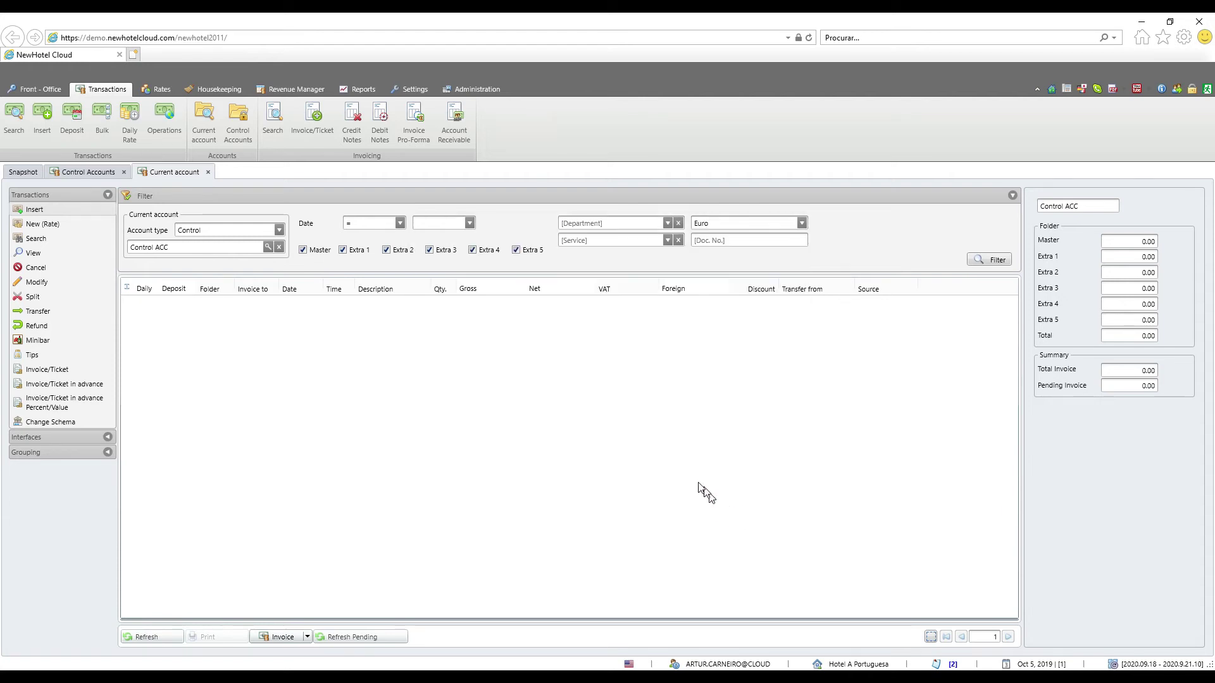
click(327, 308)
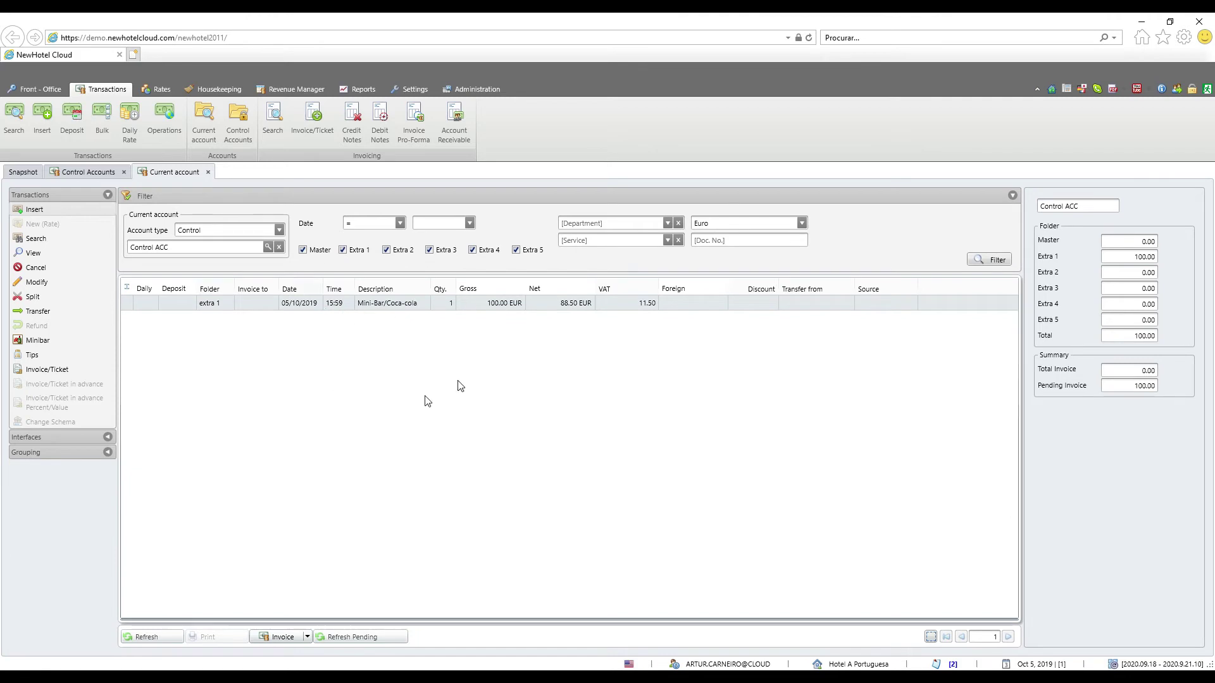
click(283, 637)
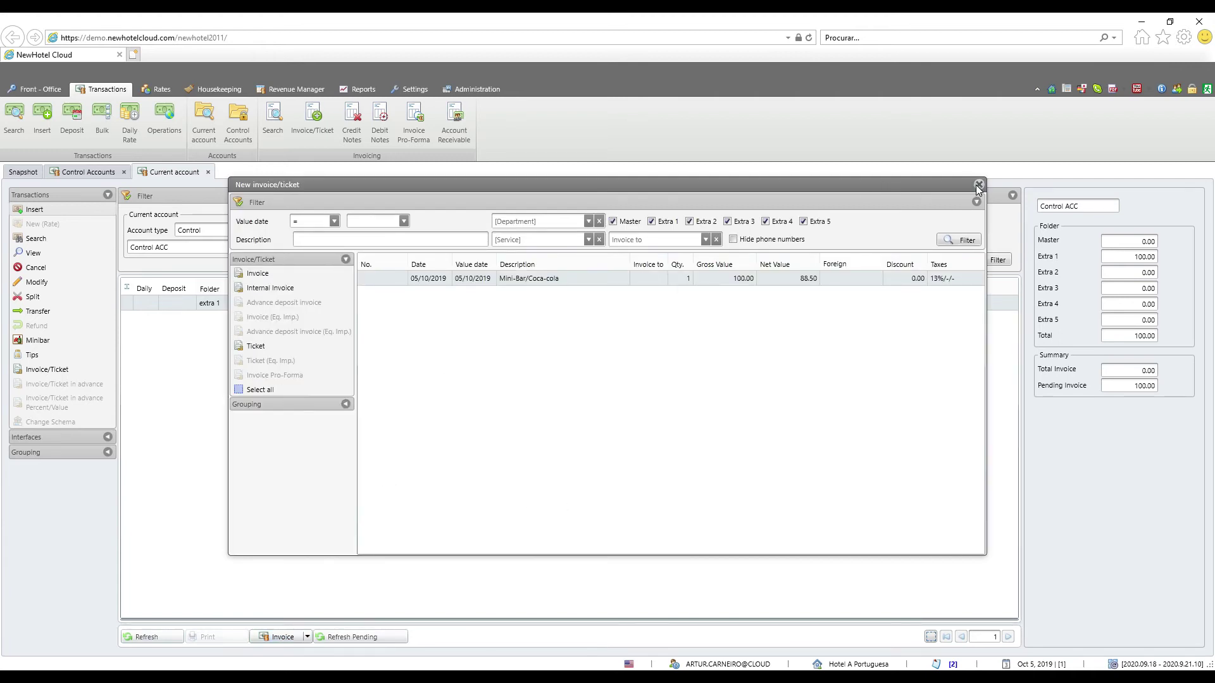
Open Control ACC's settings and give the master folder Euro currency with a 100 limit
click(241, 129)
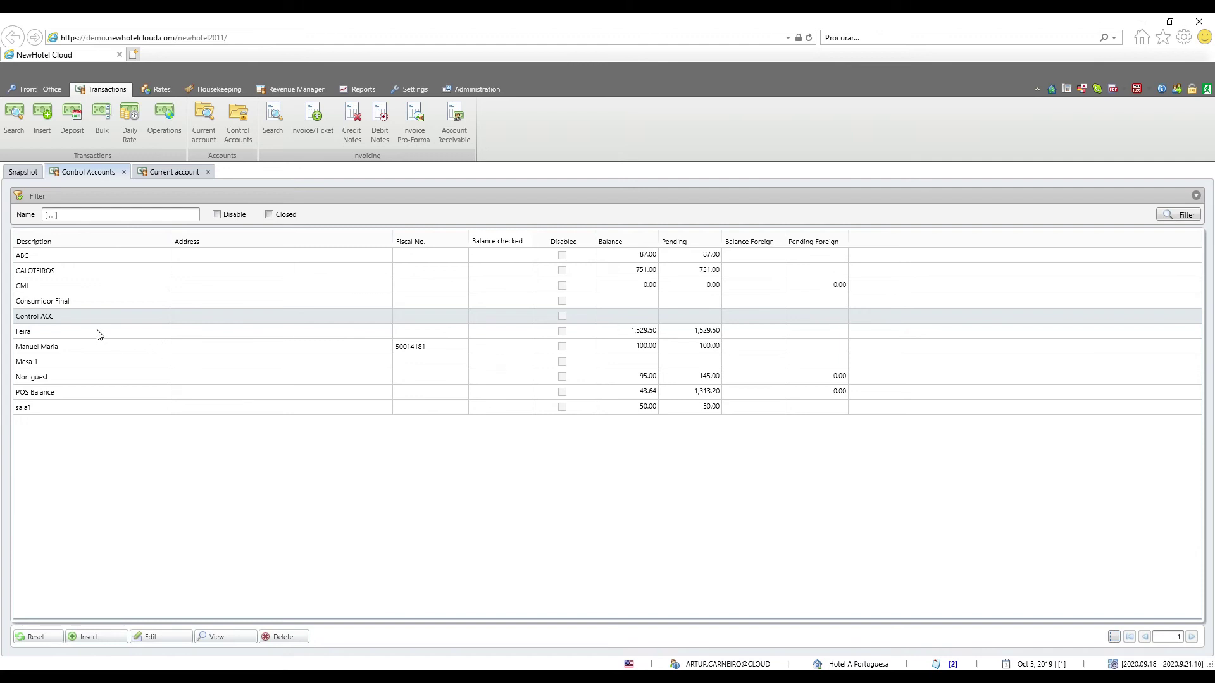
double_click(467, 316)
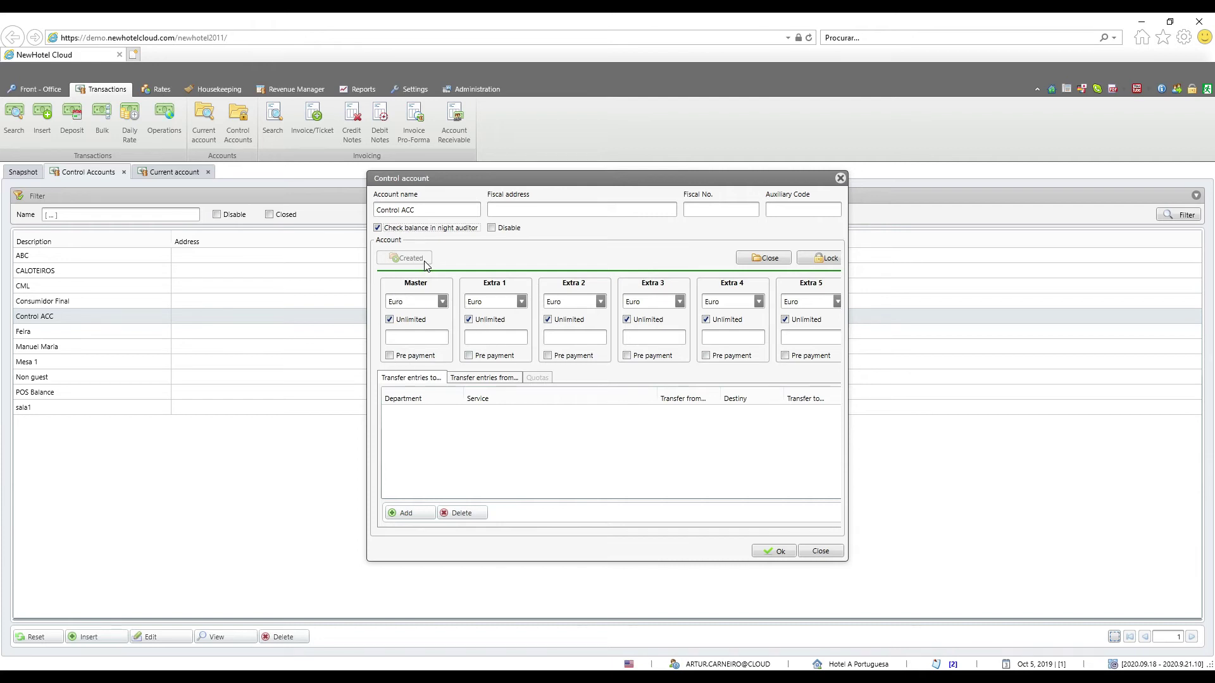
click(441, 302)
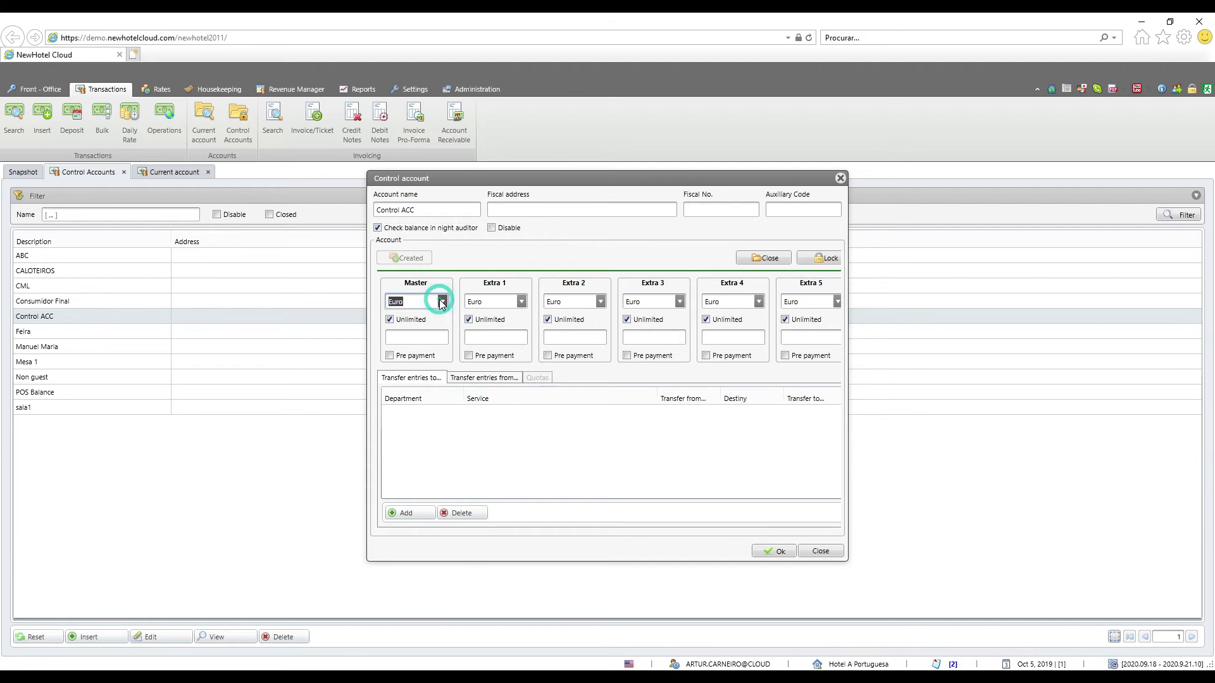
click(410, 316)
click(405, 339)
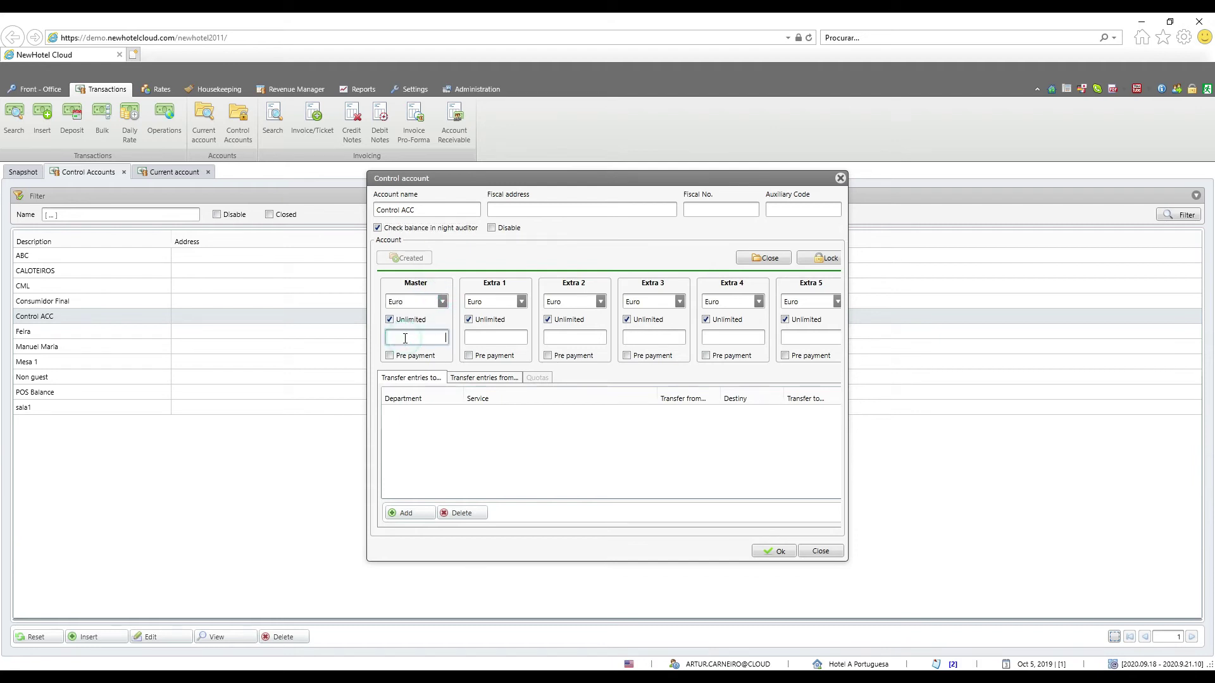
text(100)
Compare the transferred-to and transferred-from entry tabs, then close the Control ACC settings
click(459, 378)
click(418, 379)
click(475, 378)
click(407, 377)
click(488, 379)
click(409, 377)
click(825, 551)
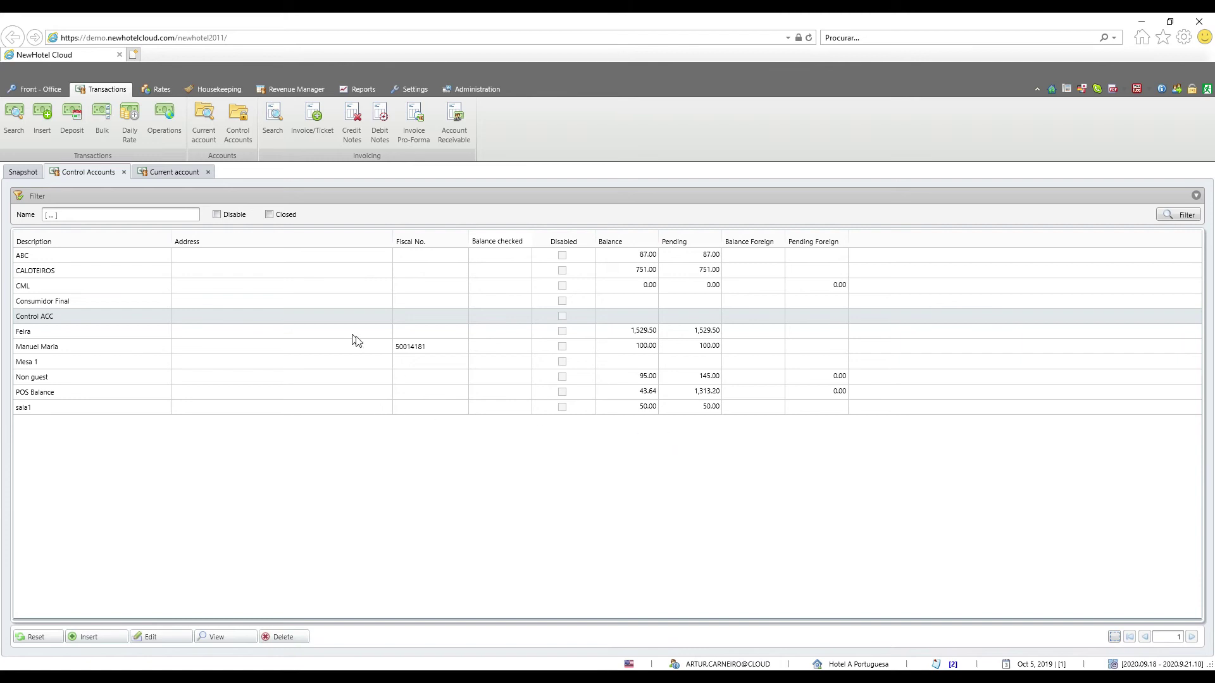
Leave the Control ACC current account and open the Invoices/Tickets search
click(146, 169)
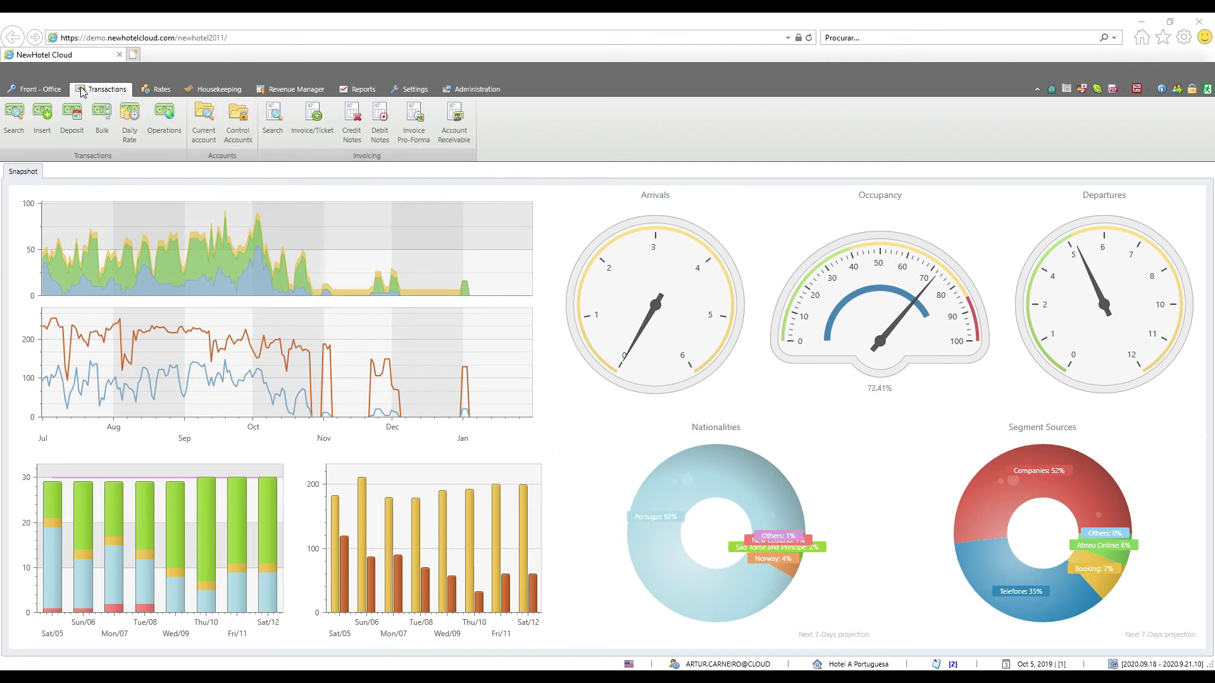
click(272, 120)
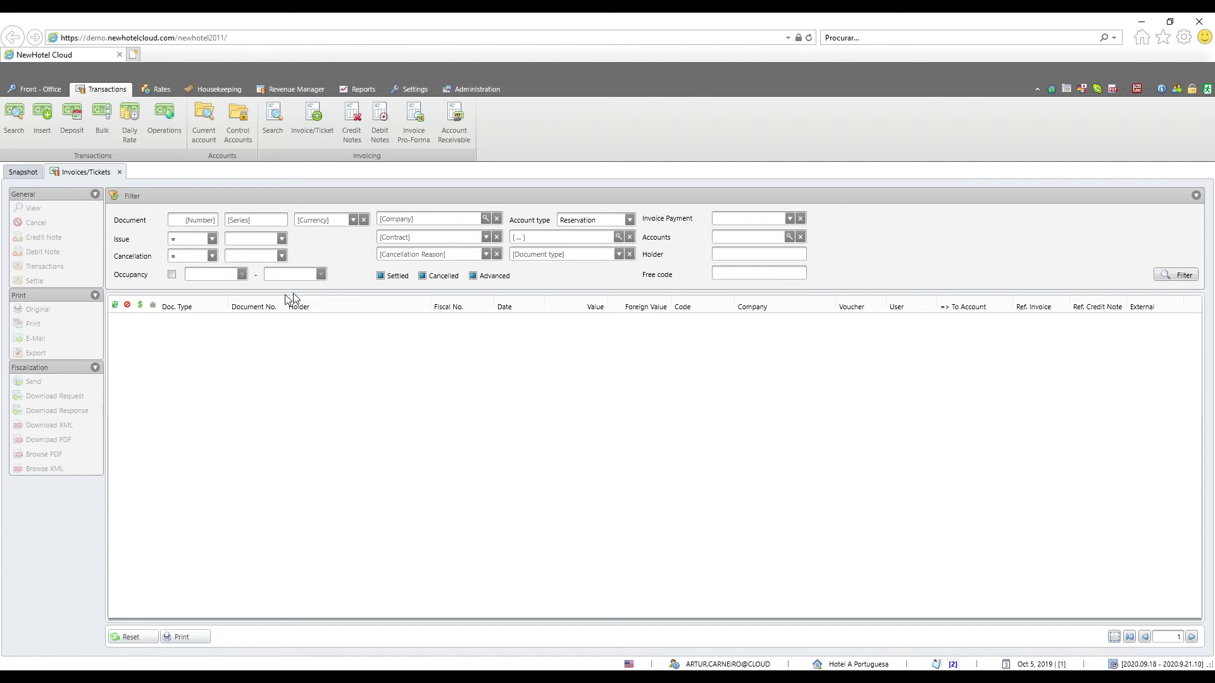
Reset the filters, filter by issue date 10/5/2019 (work date), and select invoice 470/FCT19
click(133, 638)
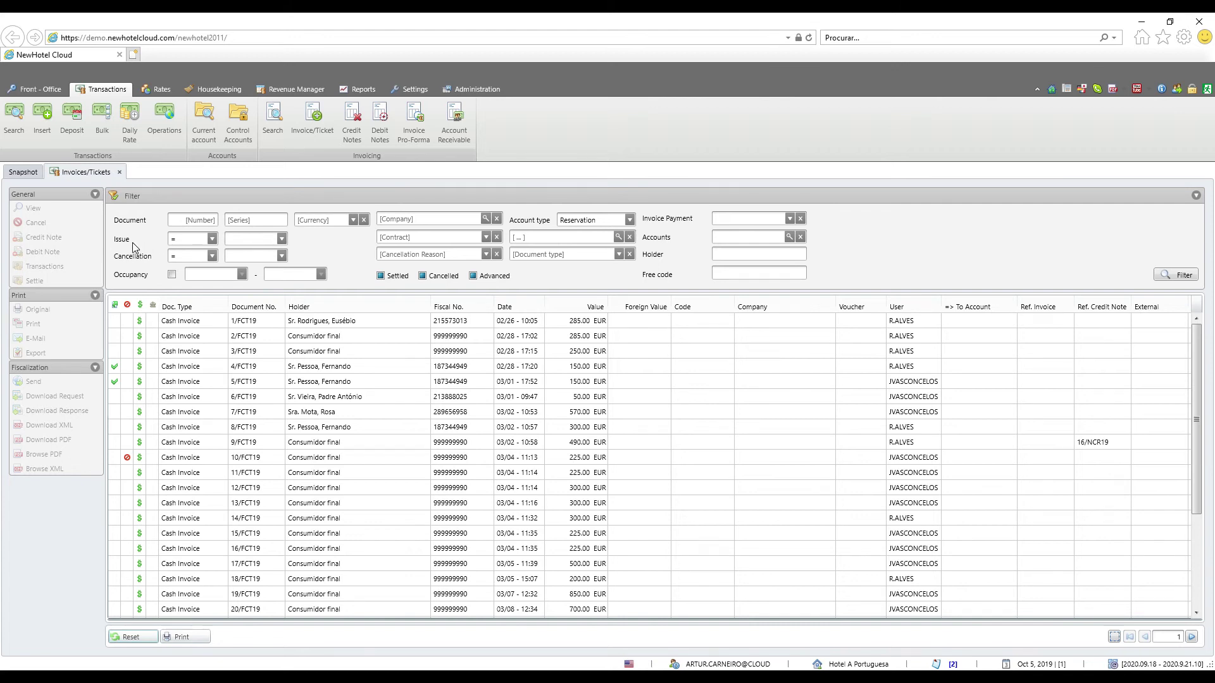
click(281, 239)
click(319, 245)
click(1169, 275)
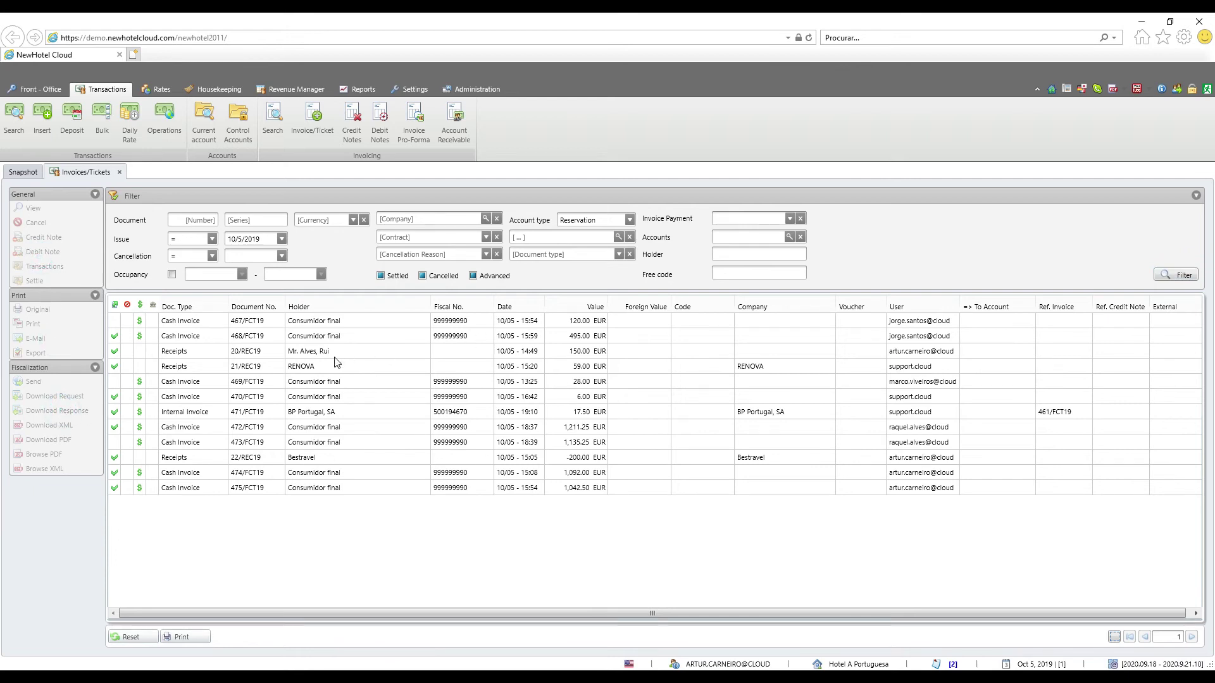
click(309, 403)
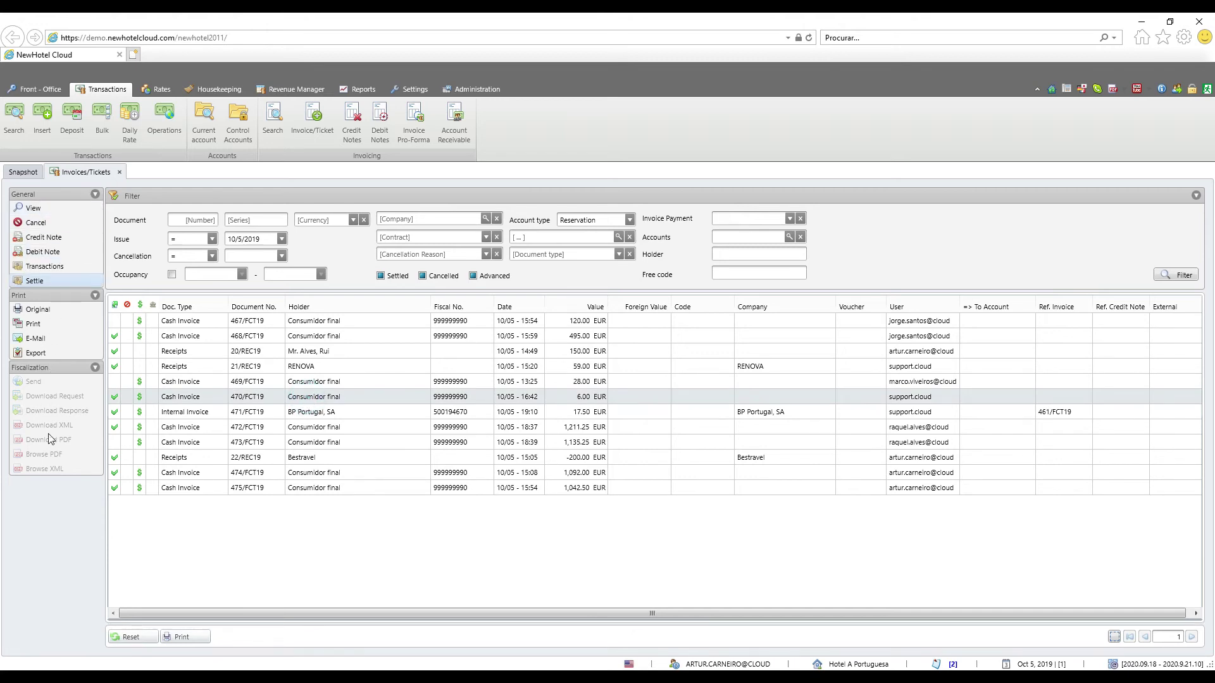
Review invoice 470/FCT19's document details, including its totals and status
click(73, 210)
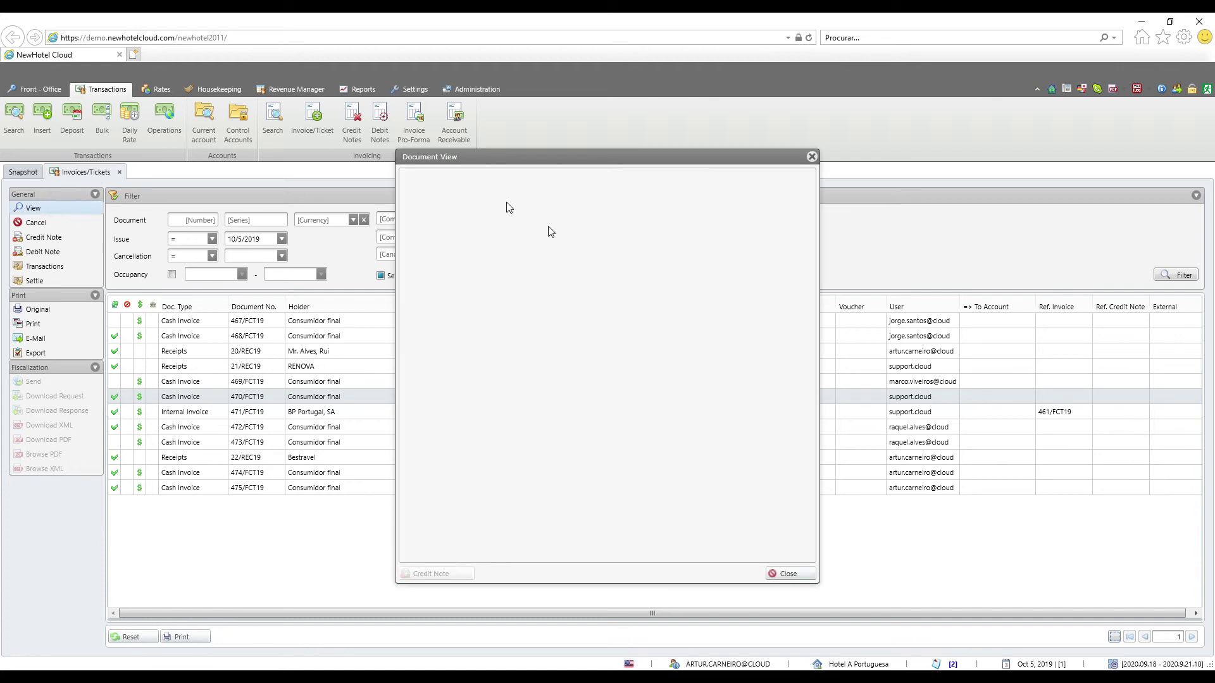
click(454, 549)
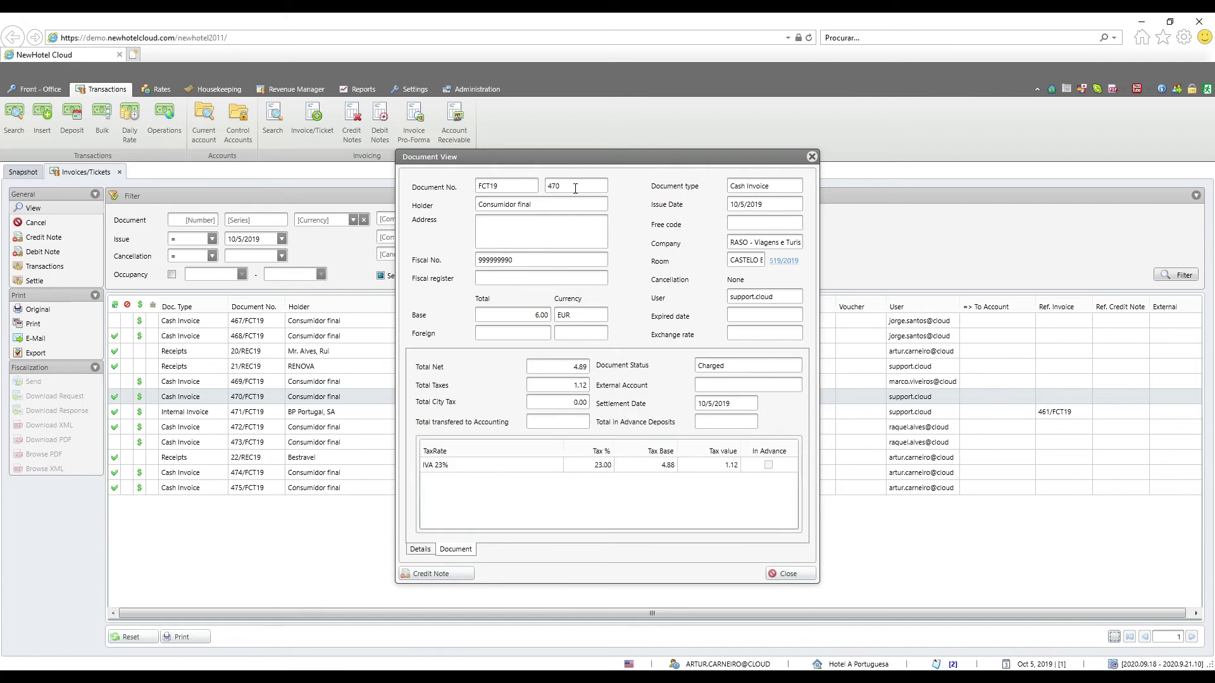
click(812, 156)
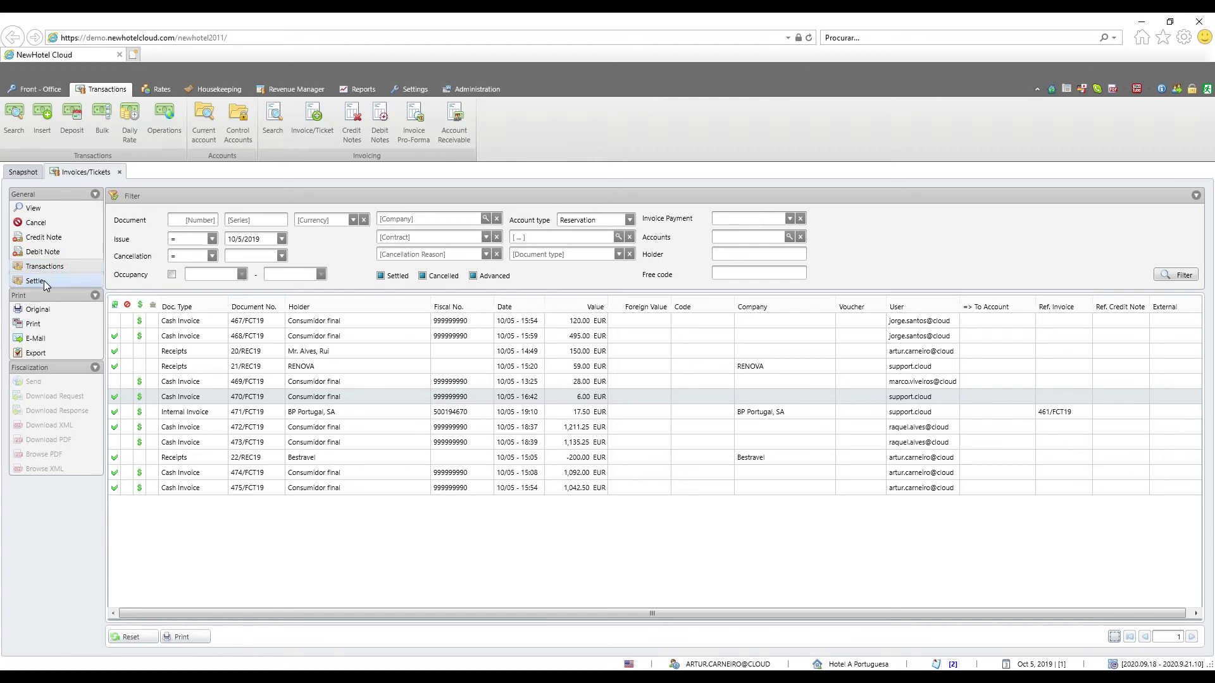
Print the original copy of invoice 470/FCT19 and close the preview
click(48, 313)
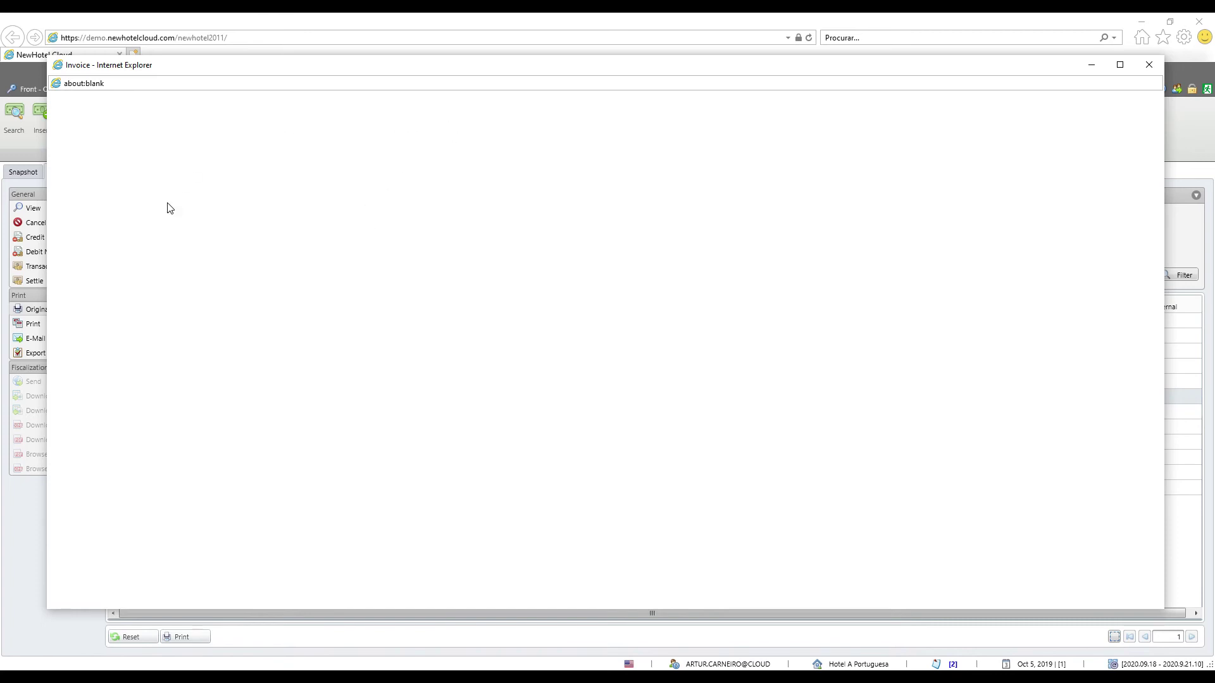
scroll(677, 352, down, 10)
scroll(678, 352, up, 8)
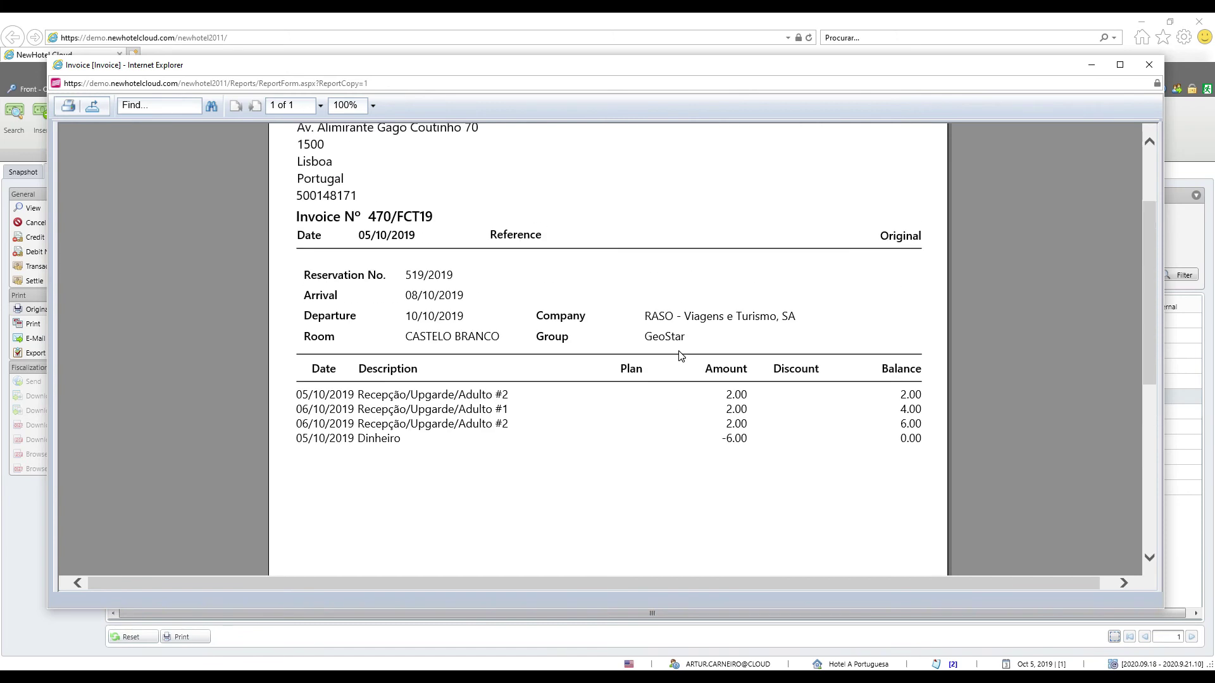
scroll(680, 355, up, 3)
click(1143, 65)
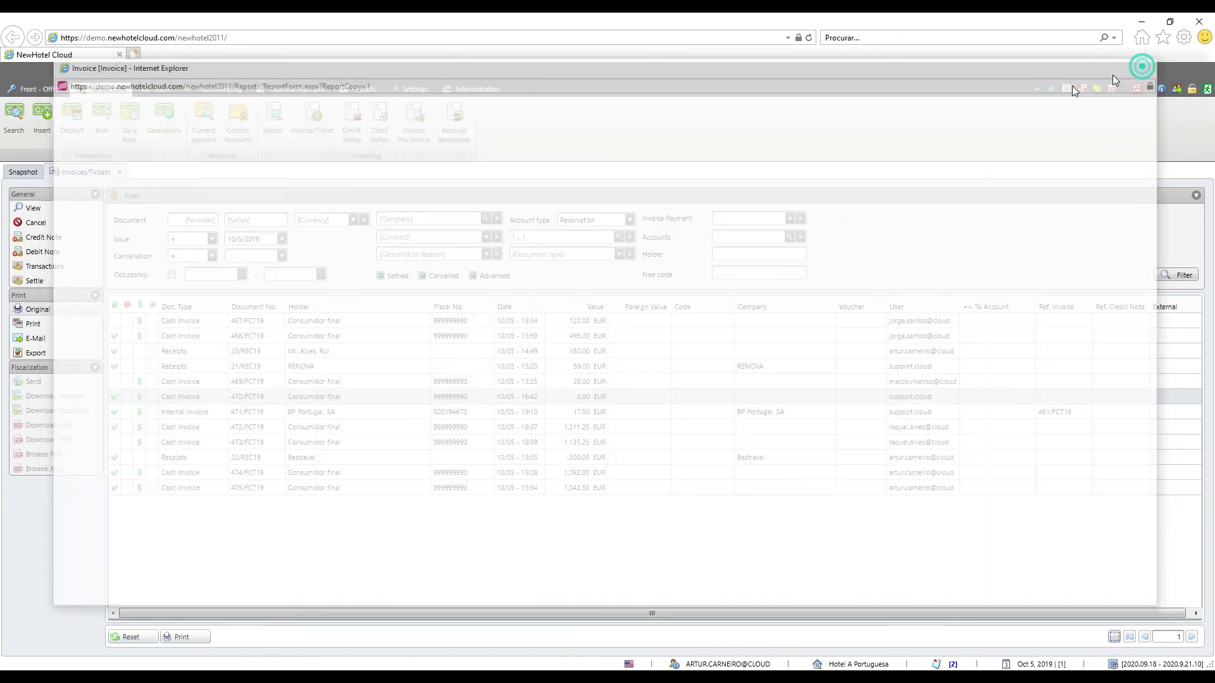
Print a duplicate copy of invoice 470/FCT19 and close its preview
click(44, 324)
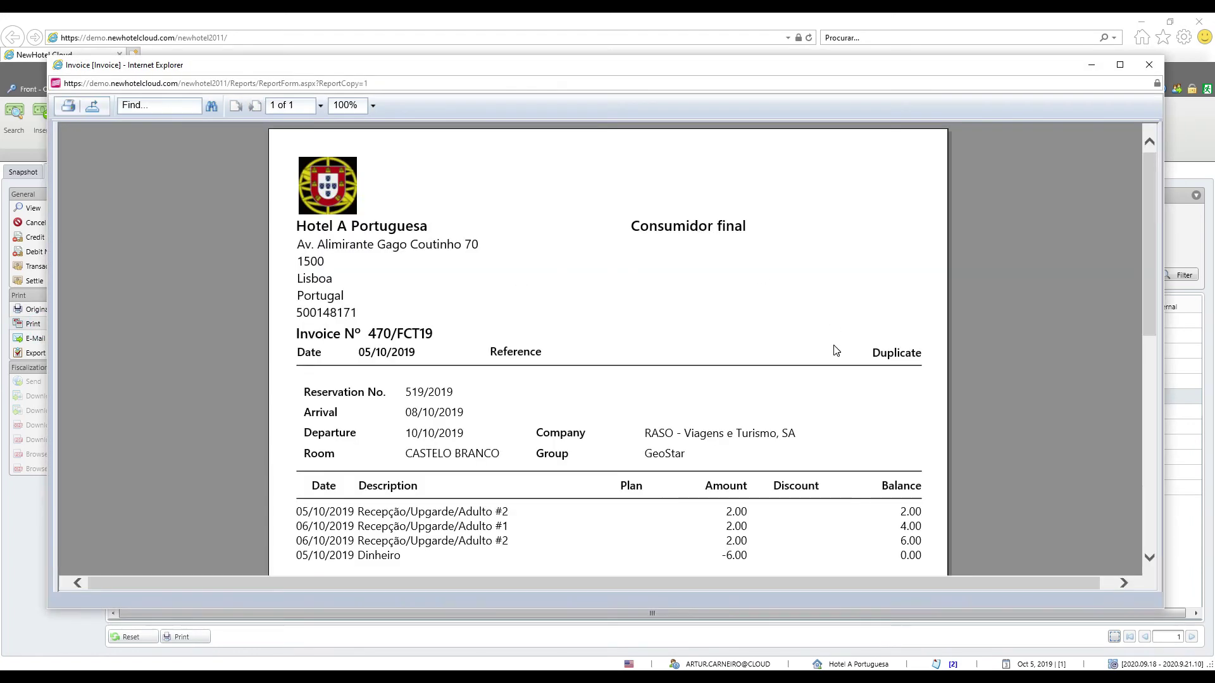
double_click(882, 359)
click(895, 353)
click(1148, 68)
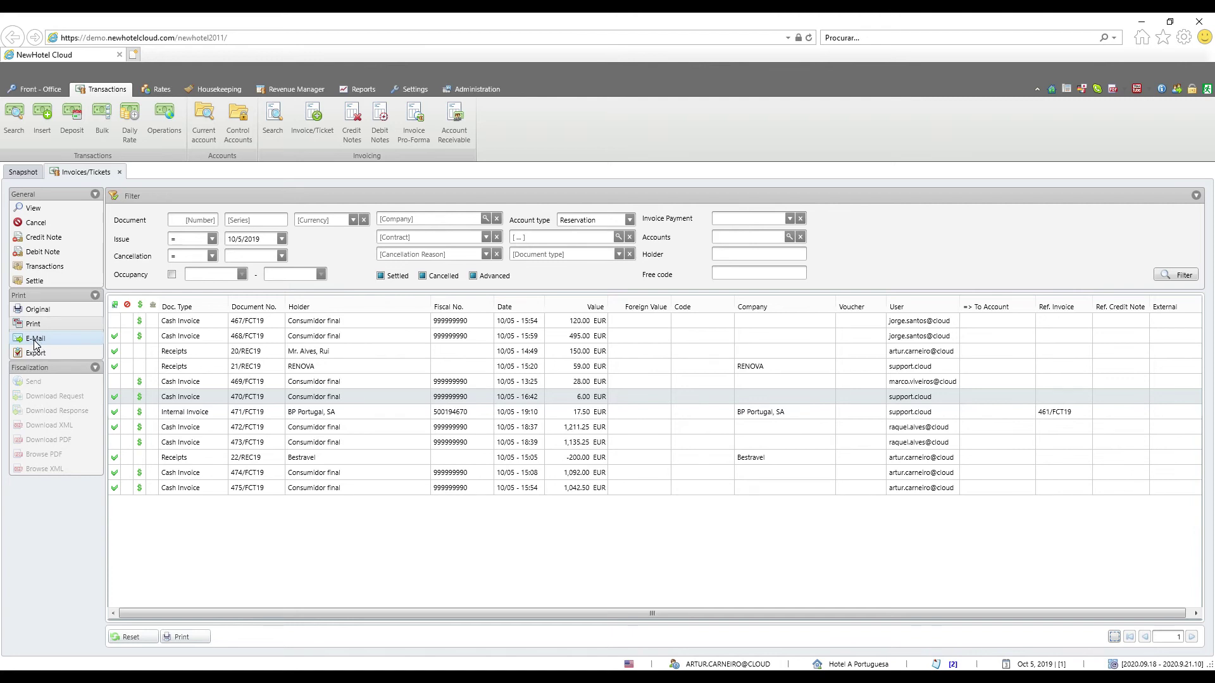
click(38, 354)
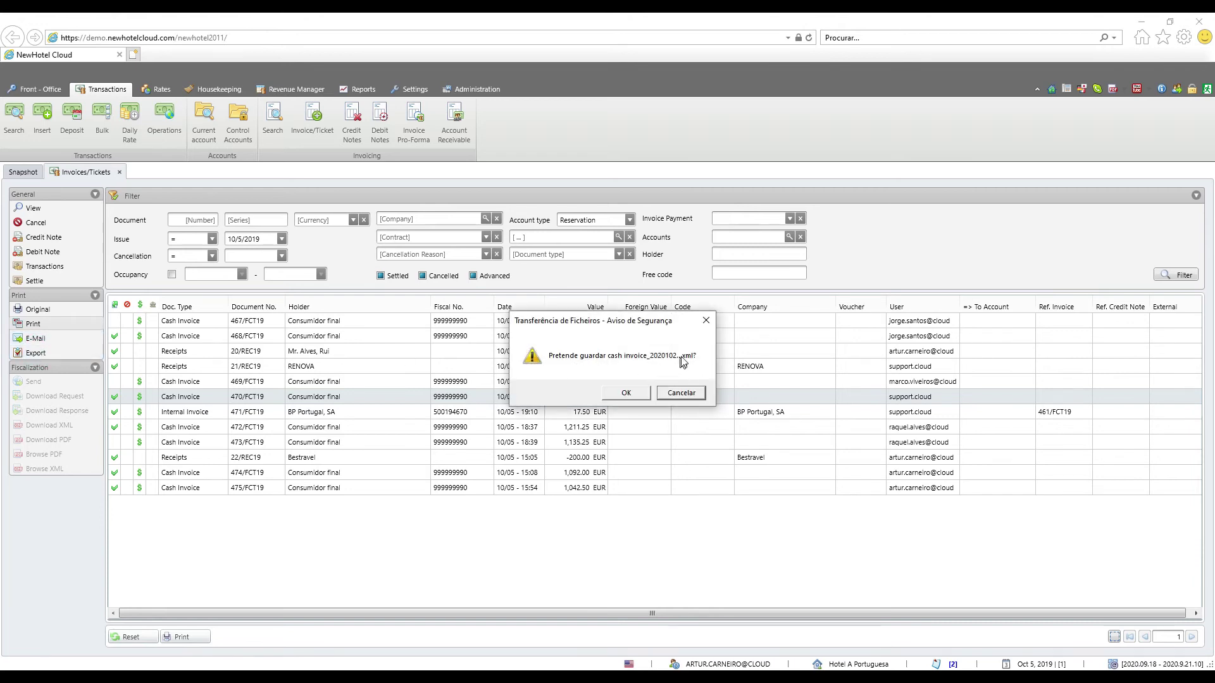
click(637, 393)
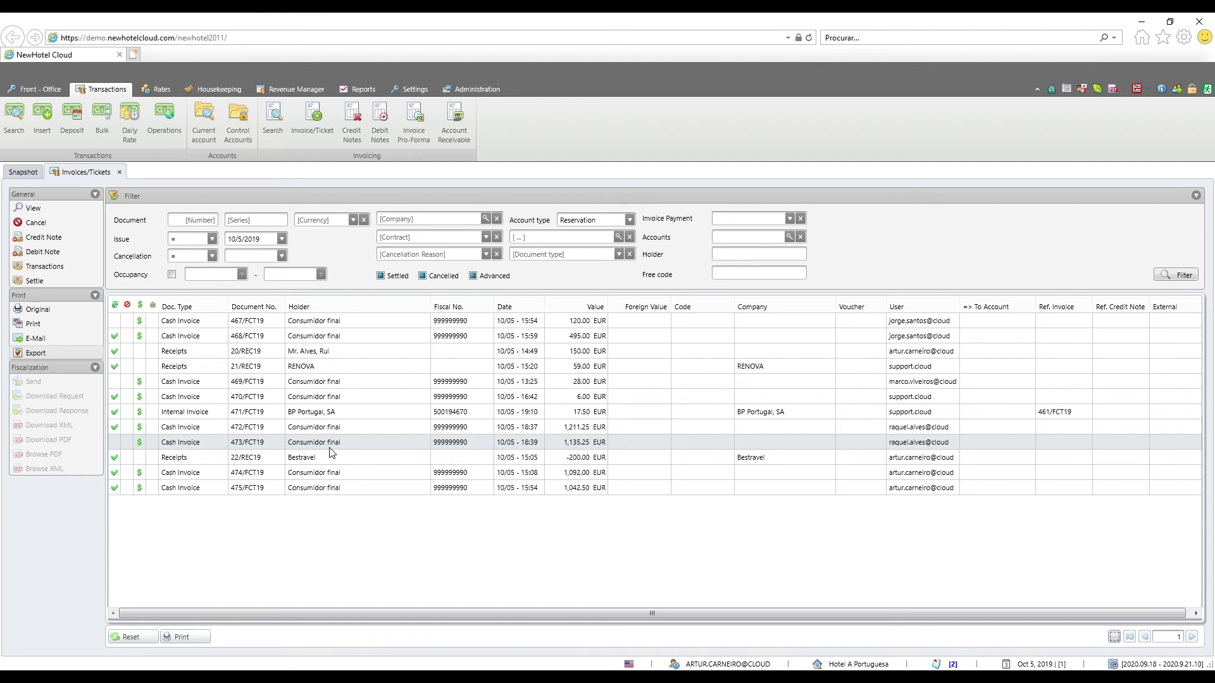
click(307, 457)
click(305, 443)
Start a credit note from invoice 473/FCT19 and check its holder and 1135.25 total
click(44, 237)
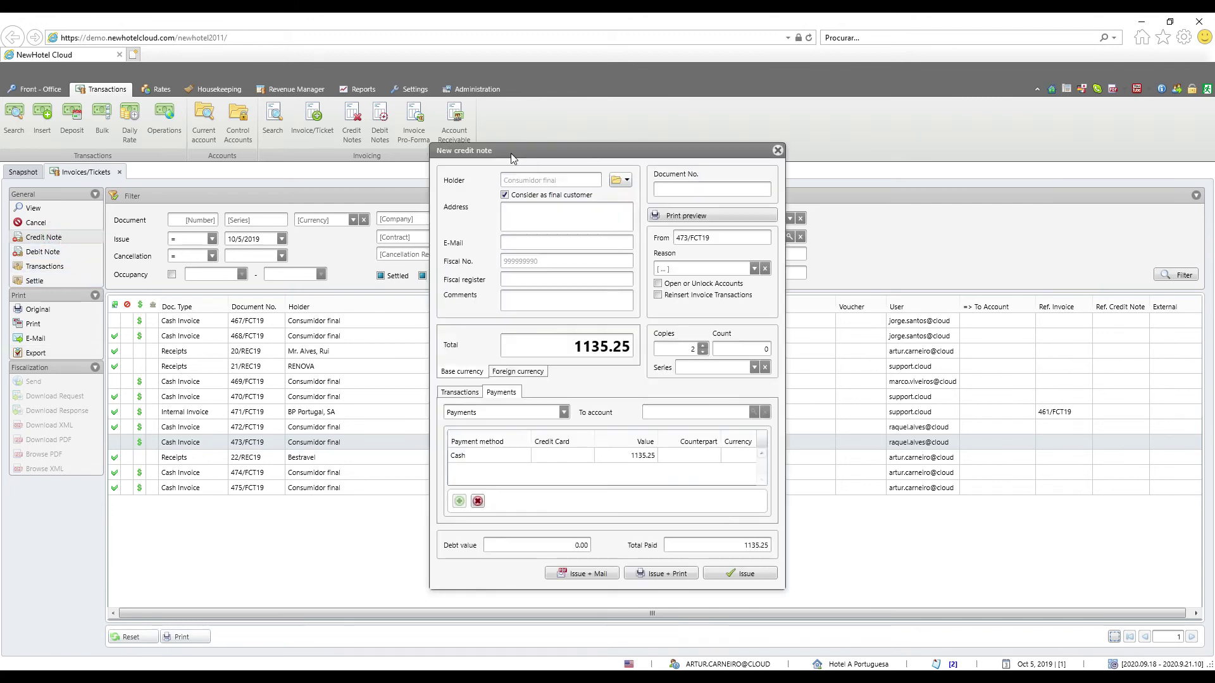
click(549, 197)
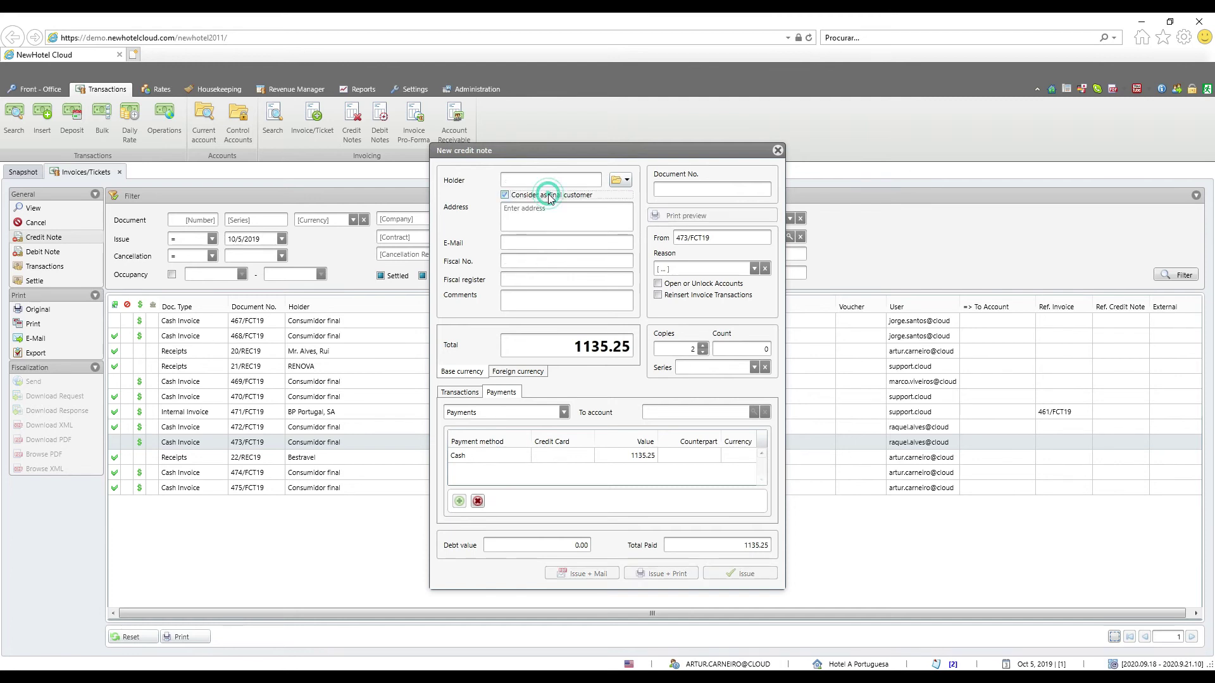
click(529, 177)
click(533, 198)
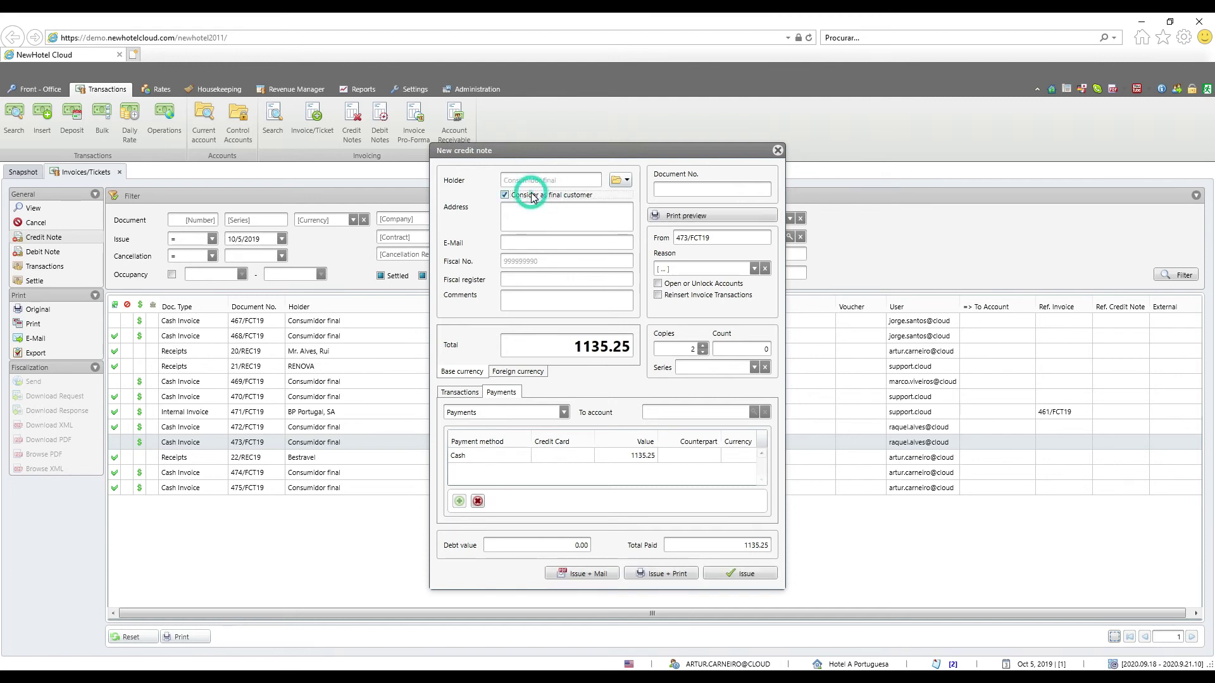
click(556, 348)
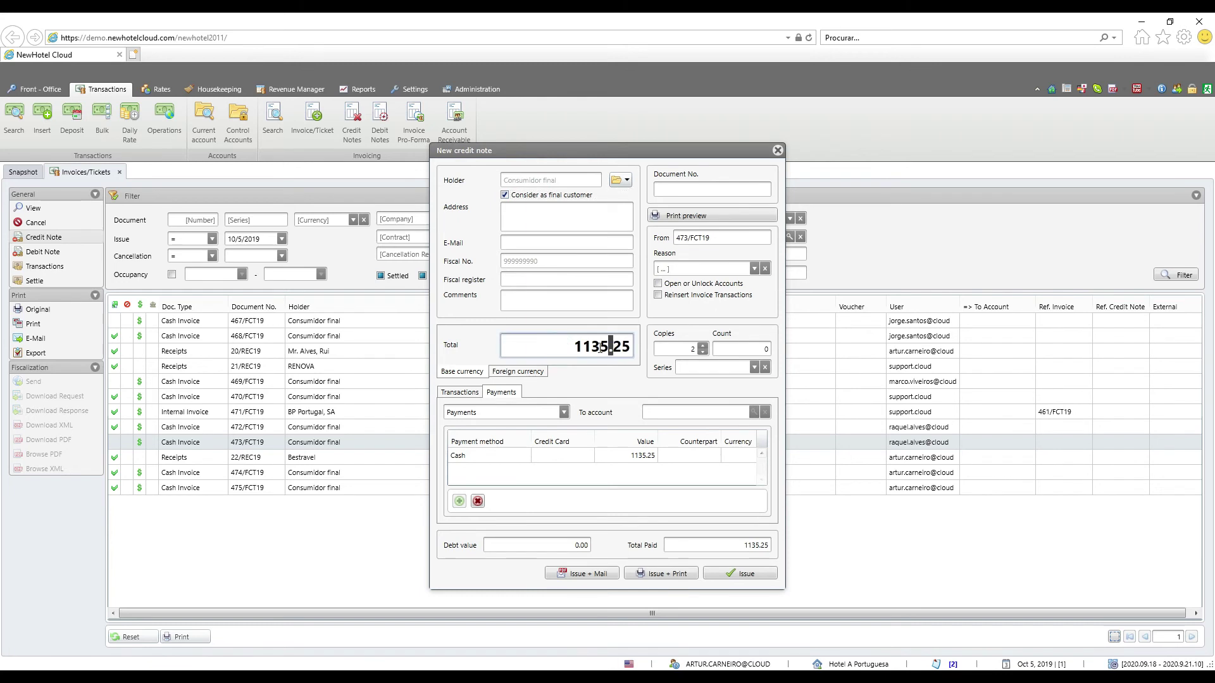
drag(569, 346, 603, 345)
Replace the existing payment with a 1135.25 Cash payment and allow opening the account
click(522, 459)
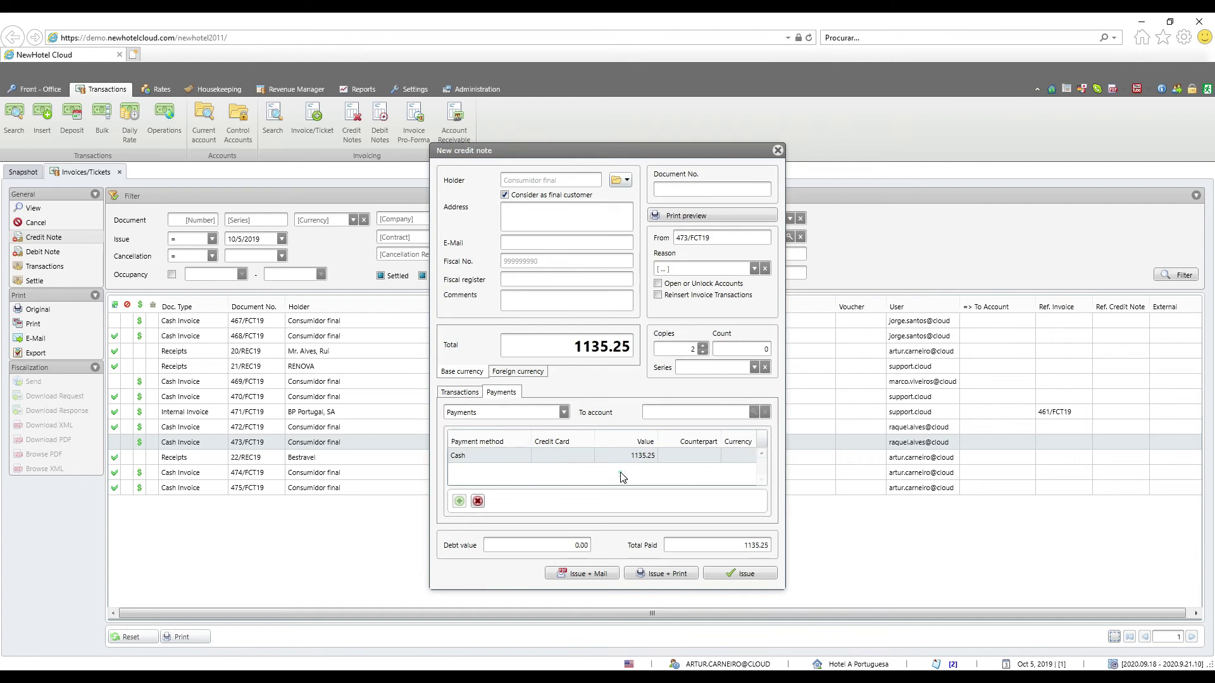
click(477, 501)
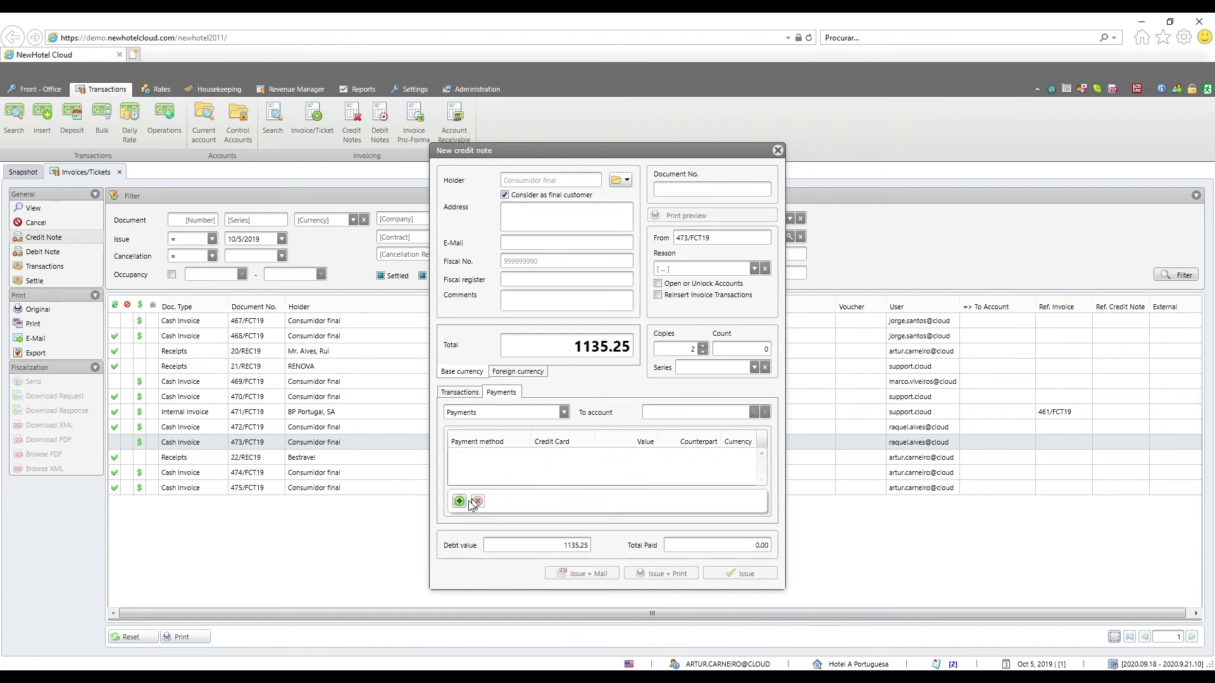
click(460, 502)
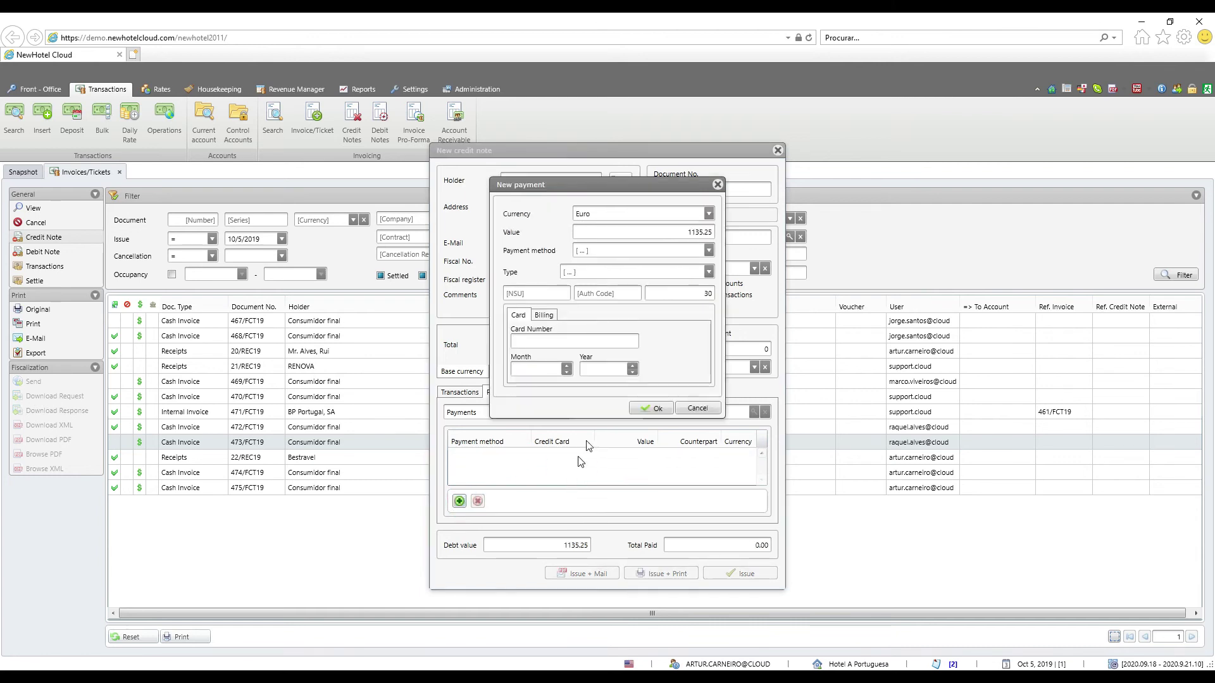
click(650, 275)
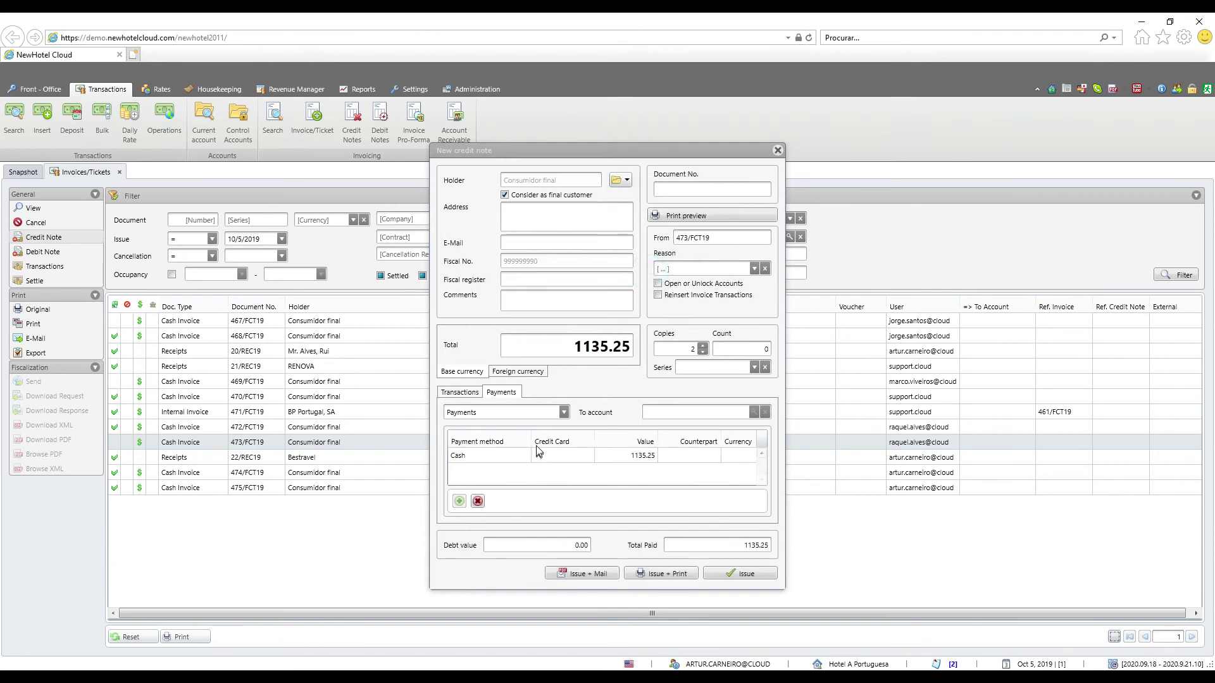
click(658, 284)
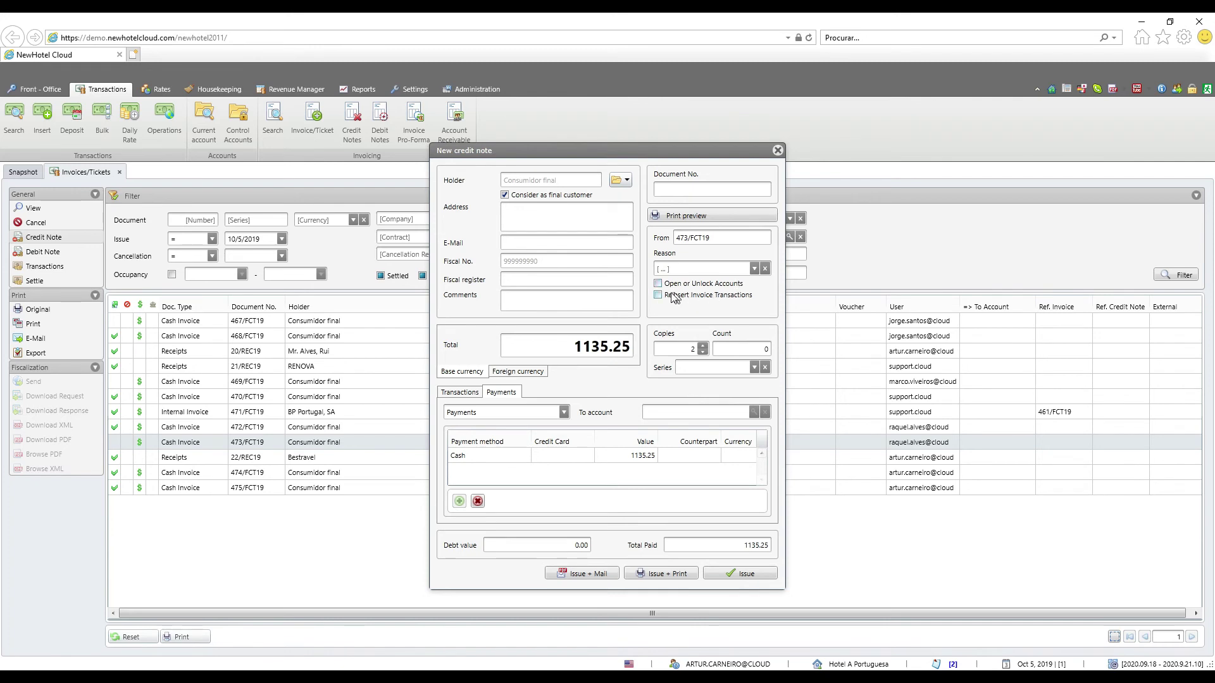
Set reason Ajuste, enable Reinsert Invoice Transactions and Open or Unlock Accounts, then issue
click(754, 268)
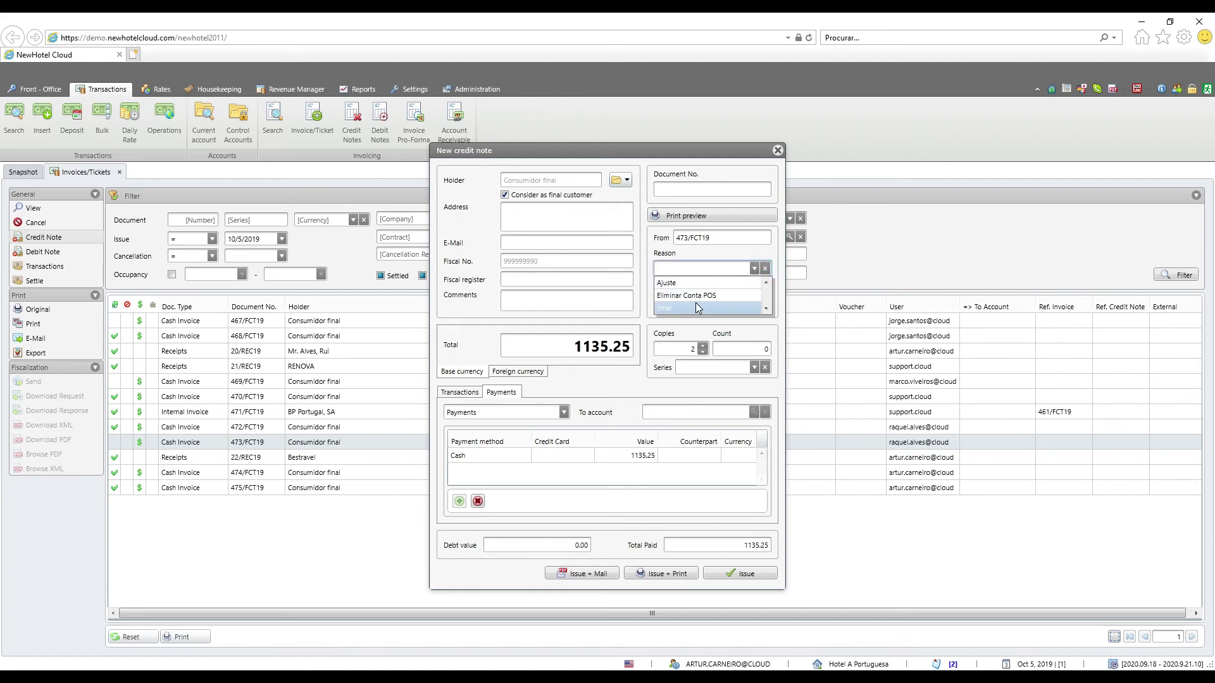
click(691, 282)
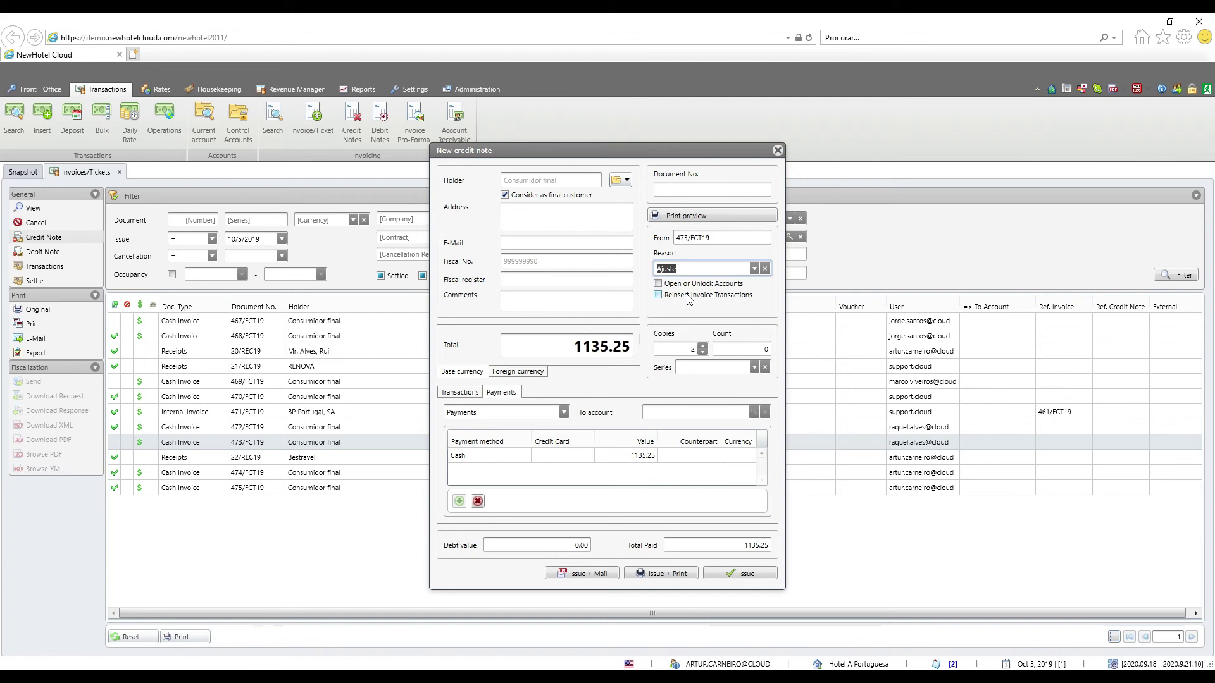
click(691, 296)
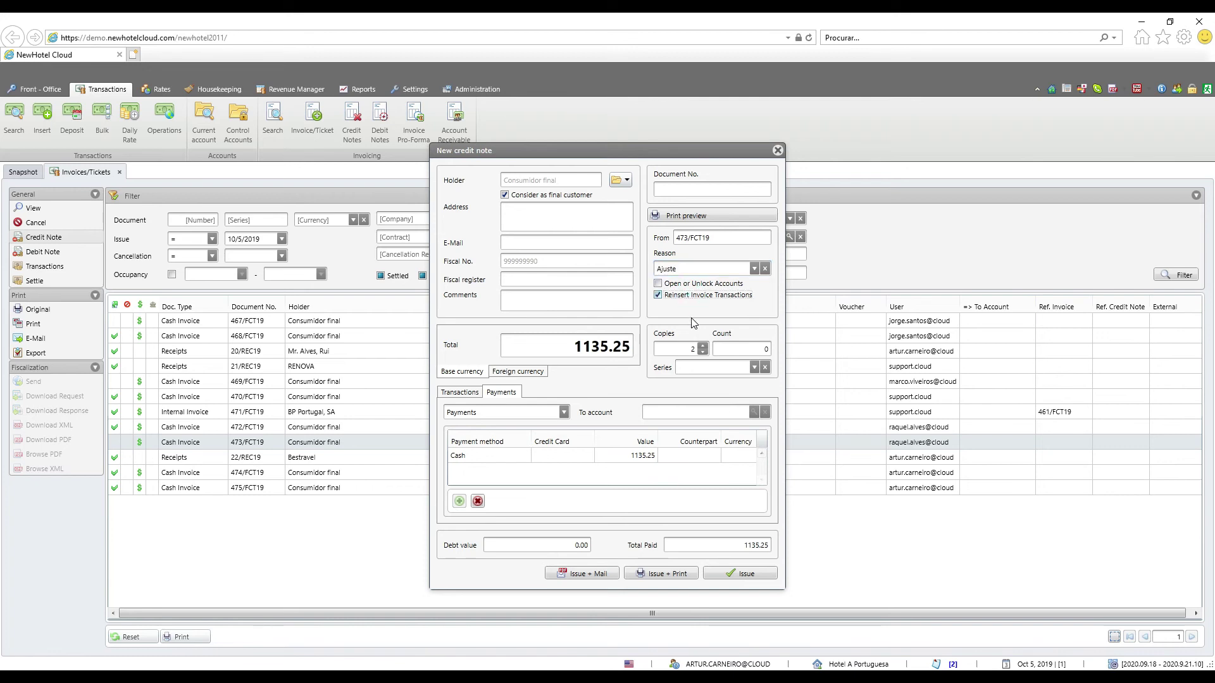
click(659, 284)
click(672, 577)
Issue and print credit note 24/NCR19 and scroll through its report
click(672, 577)
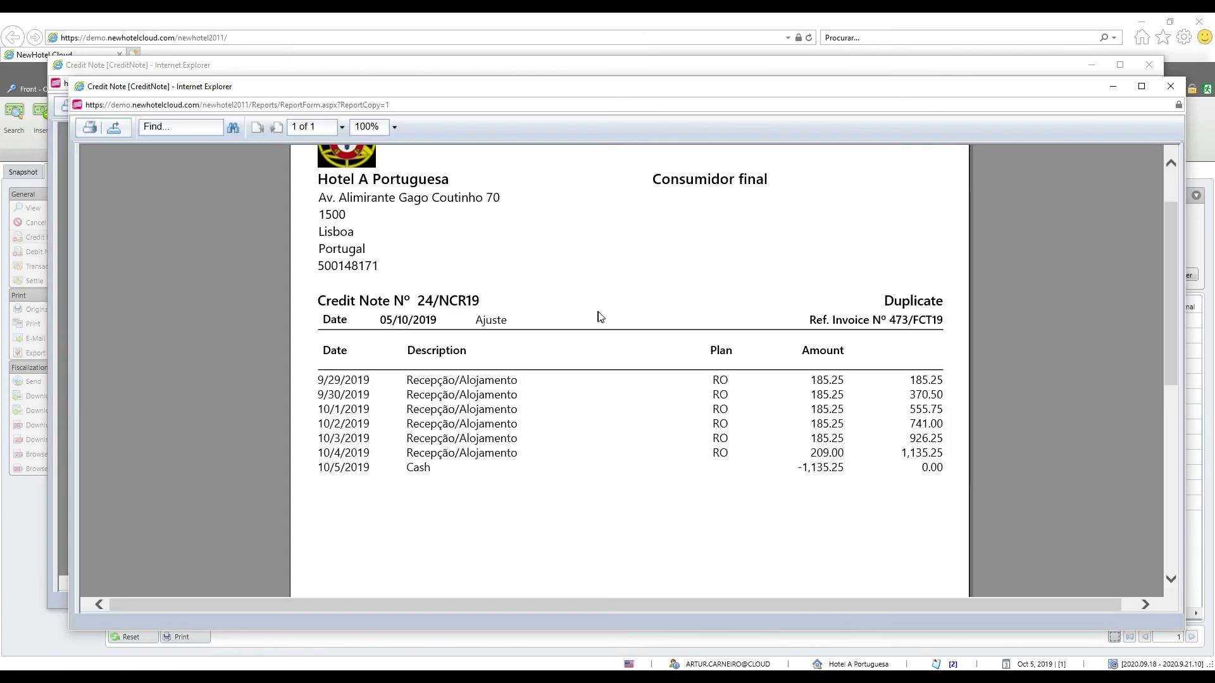
drag(338, 367, 384, 370)
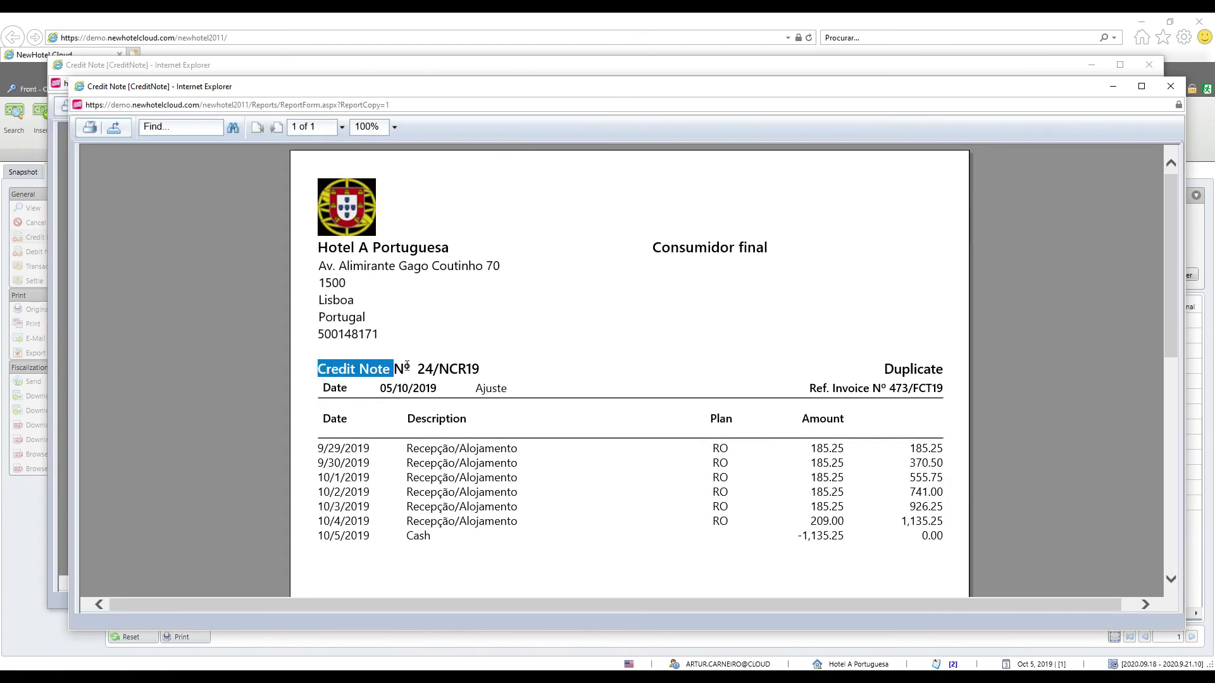
scroll(832, 357, down, 10)
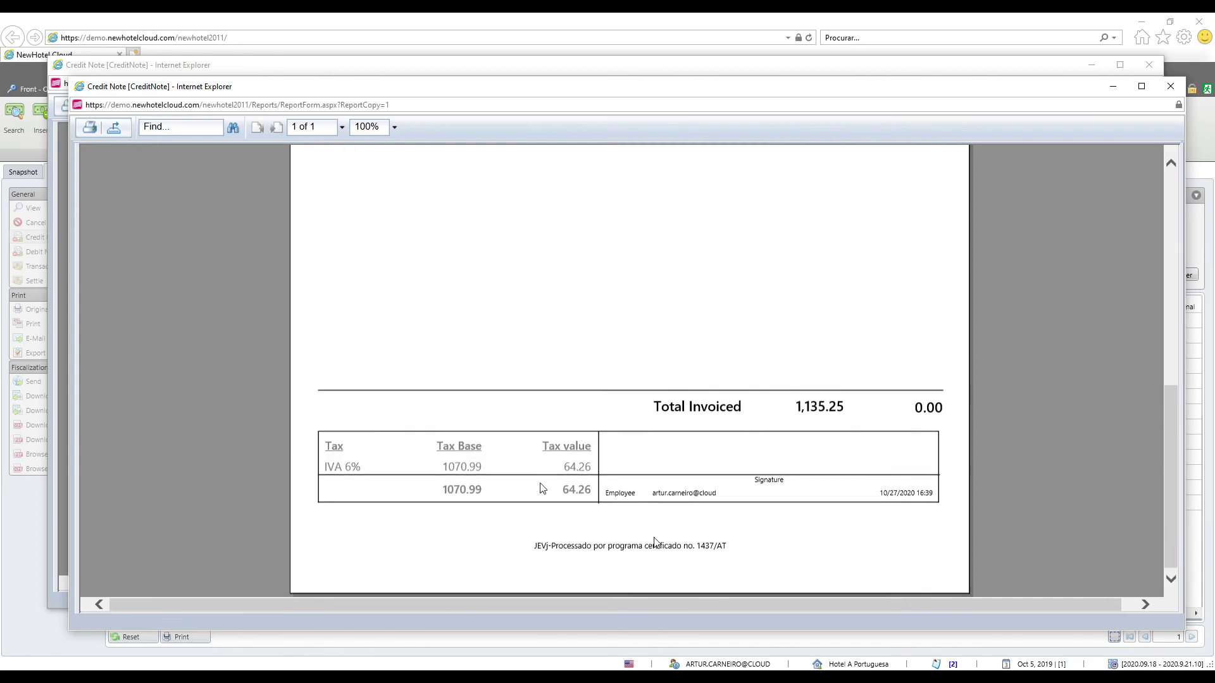
scroll(768, 481, up, 10)
scroll(643, 466, down, 9)
scroll(809, 397, up, 1)
scroll(809, 396, up, 8)
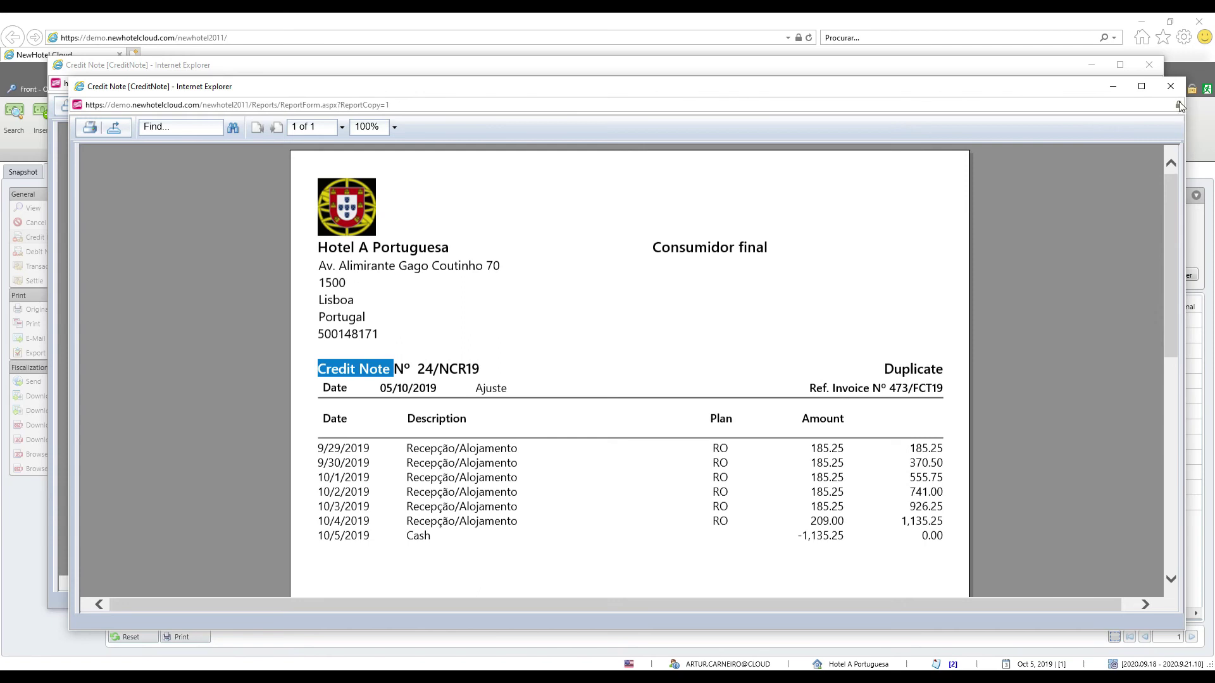
Close the report windows and start a credit note from invoice 472/FCT19
click(1170, 86)
click(1149, 64)
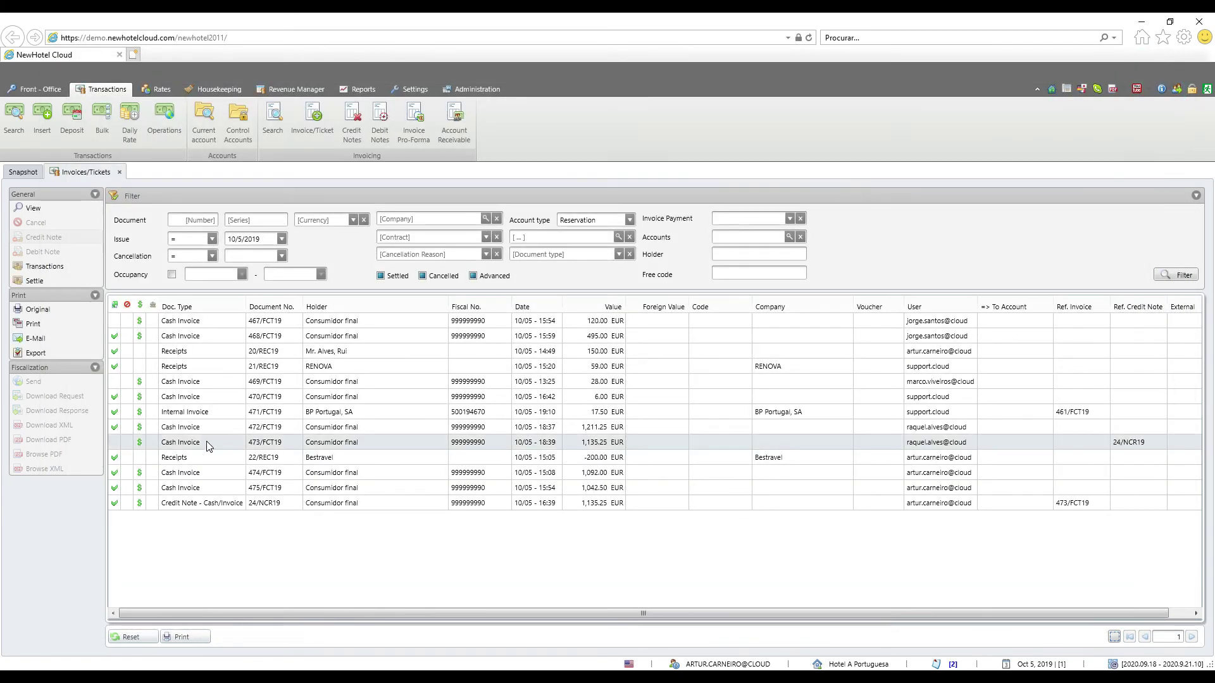
click(50, 237)
click(339, 431)
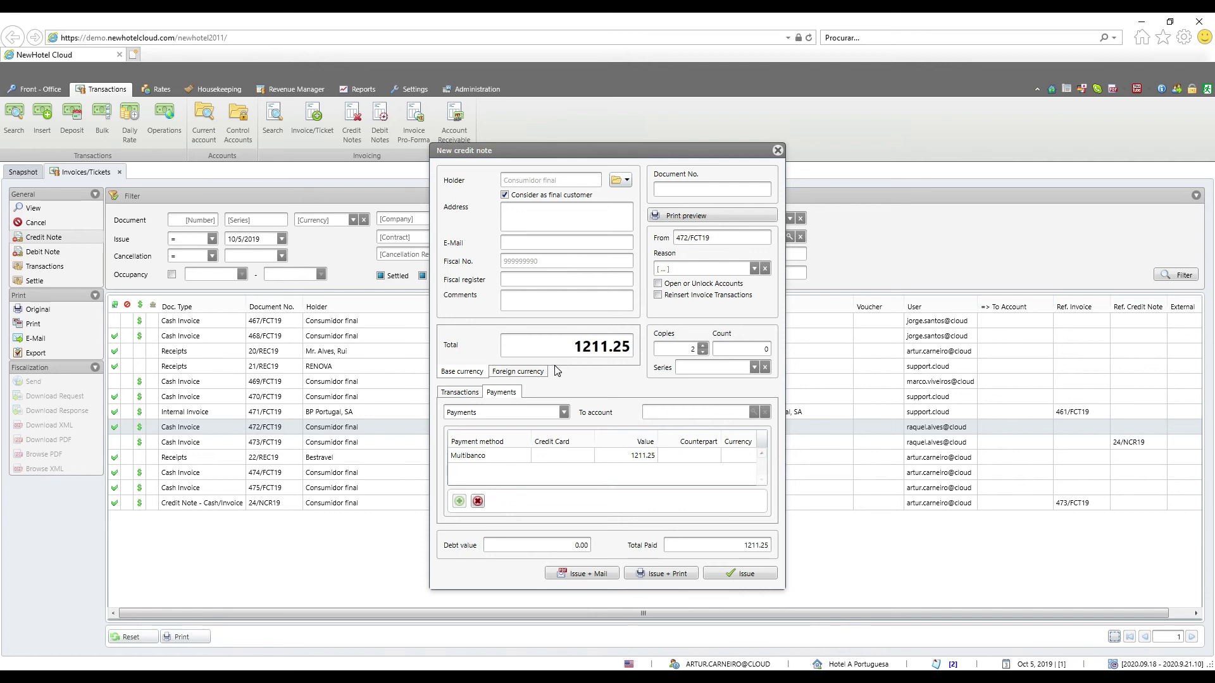
Delete the restaurant and extra lodging lines, keeping one 185.25 Recepção/Alojamento line
click(472, 395)
scroll(541, 466, down, 5)
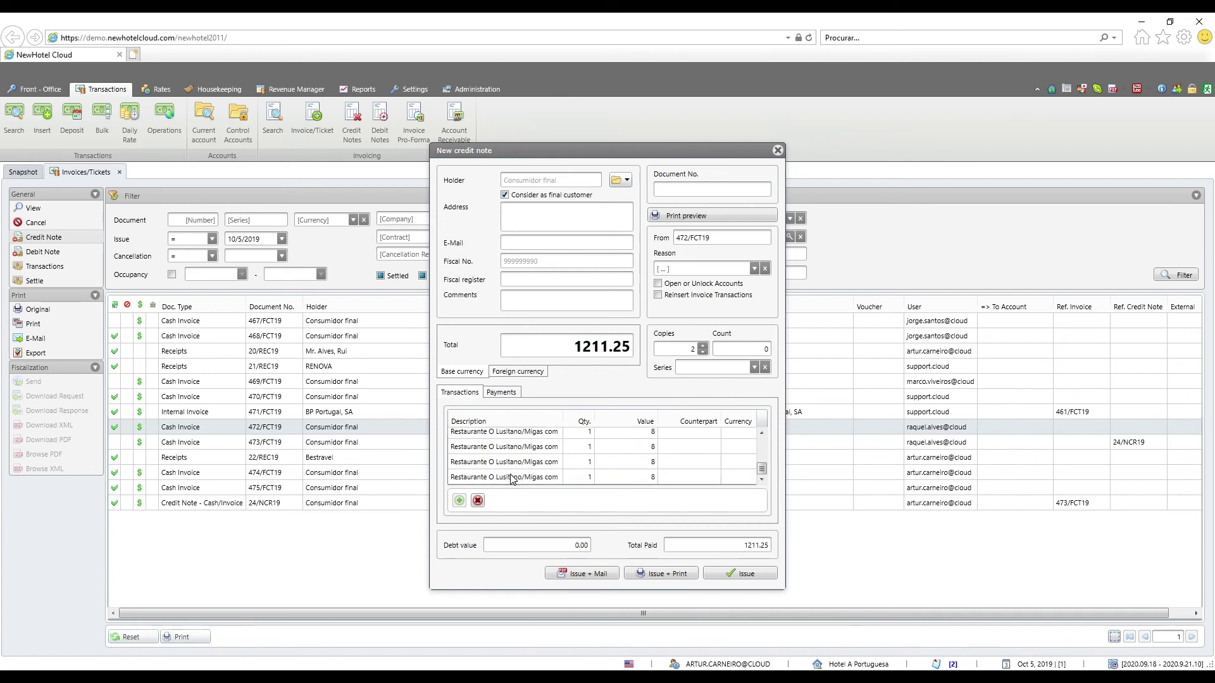
click(511, 479)
click(478, 500)
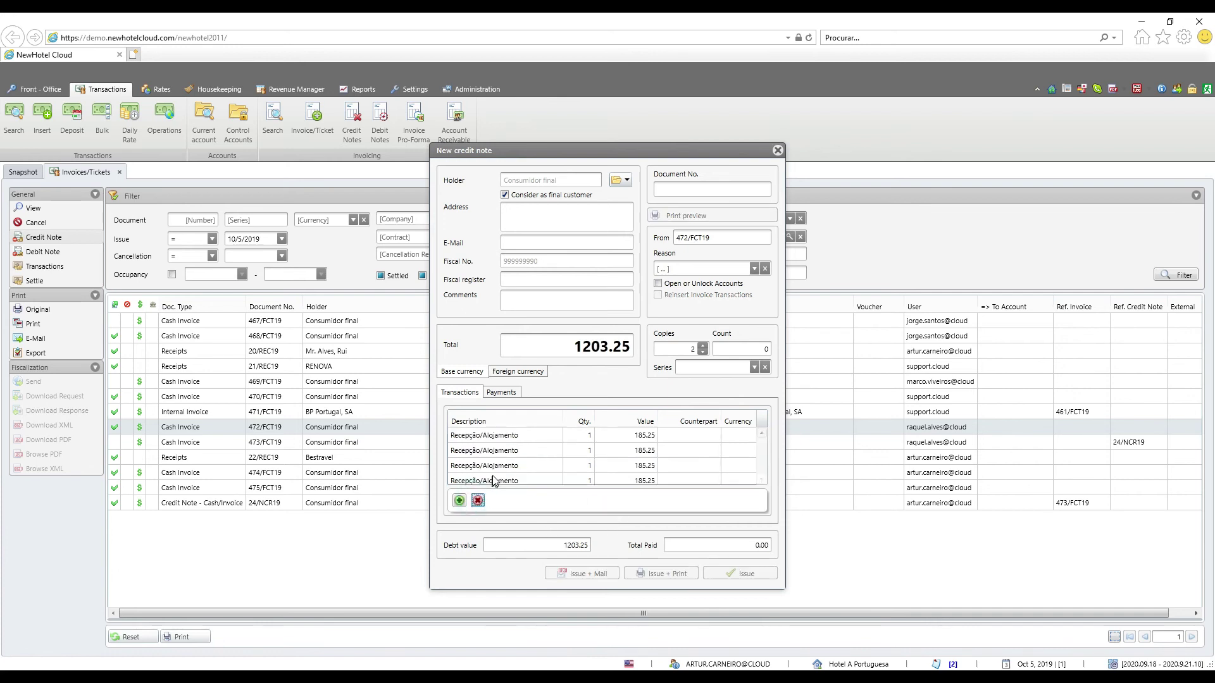
scroll(509, 469, down, 5)
scroll(565, 479, up, 5)
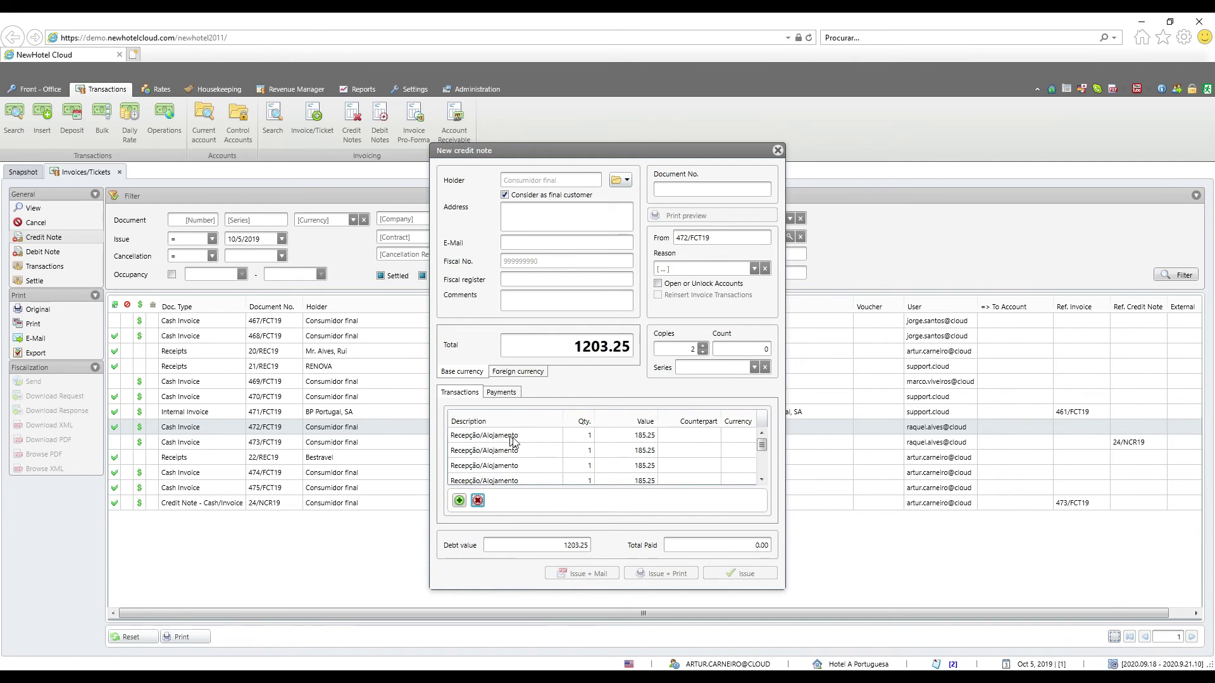
scroll(515, 451, down, 5)
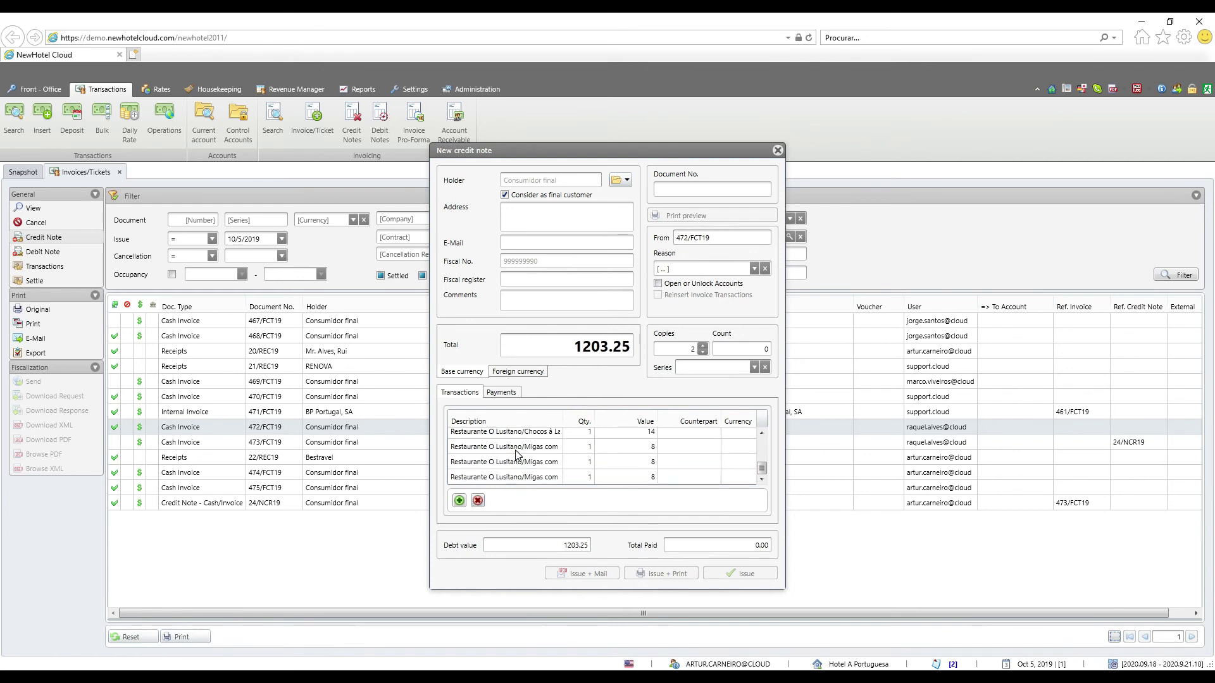
scroll(524, 483, up, 5)
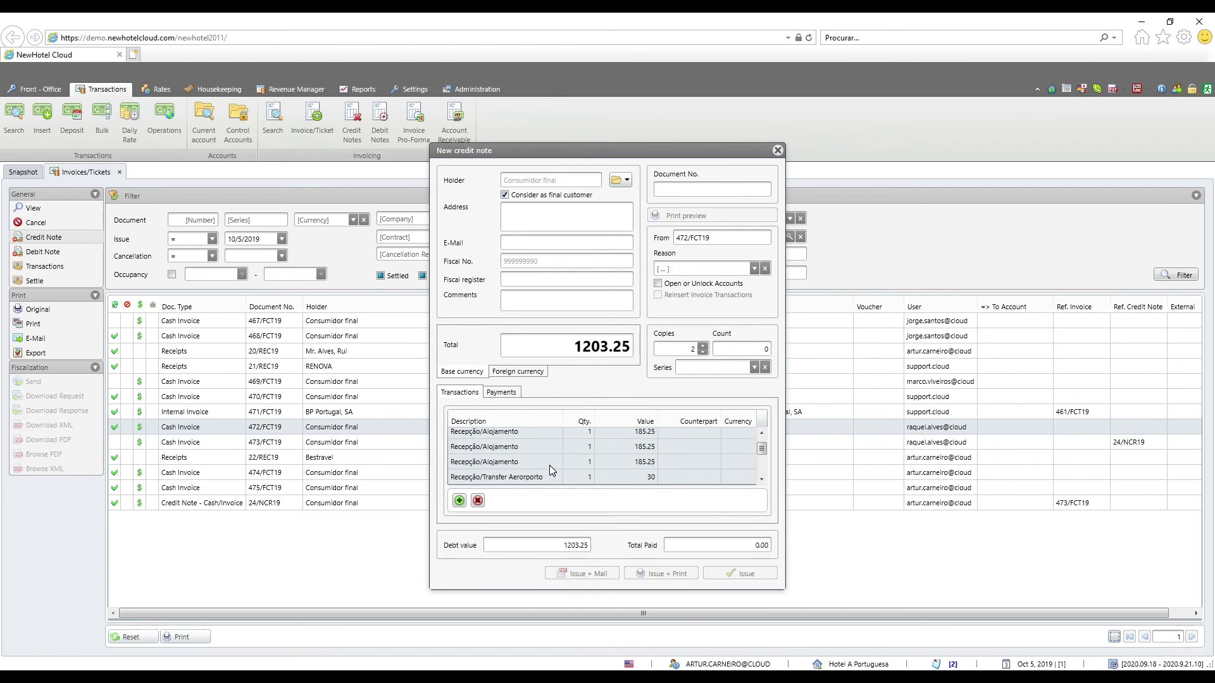
click(478, 501)
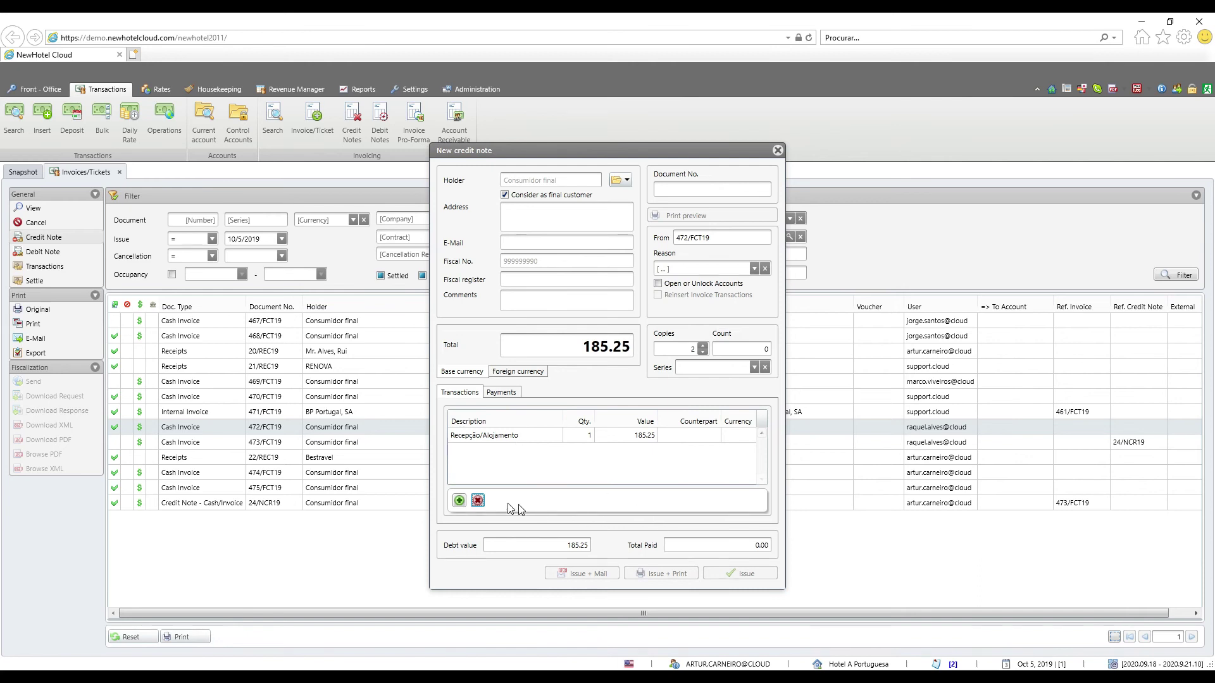
Add a new payment to the credit note and confirm it
click(501, 392)
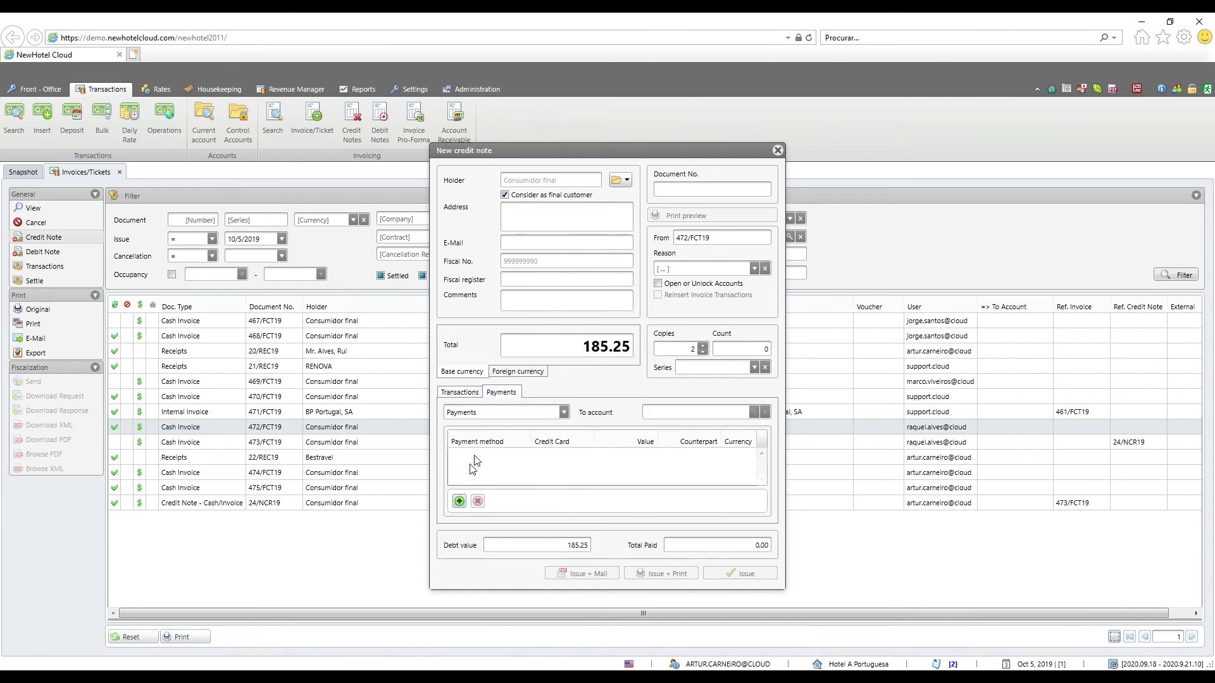
click(460, 501)
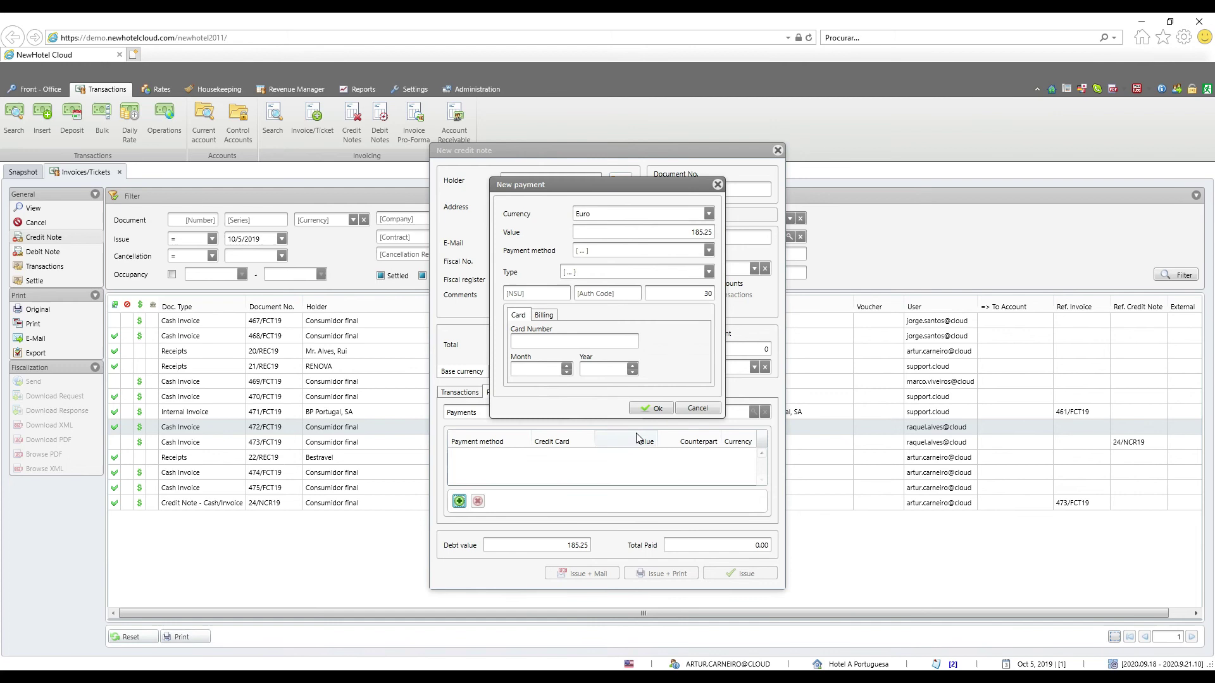
click(656, 279)
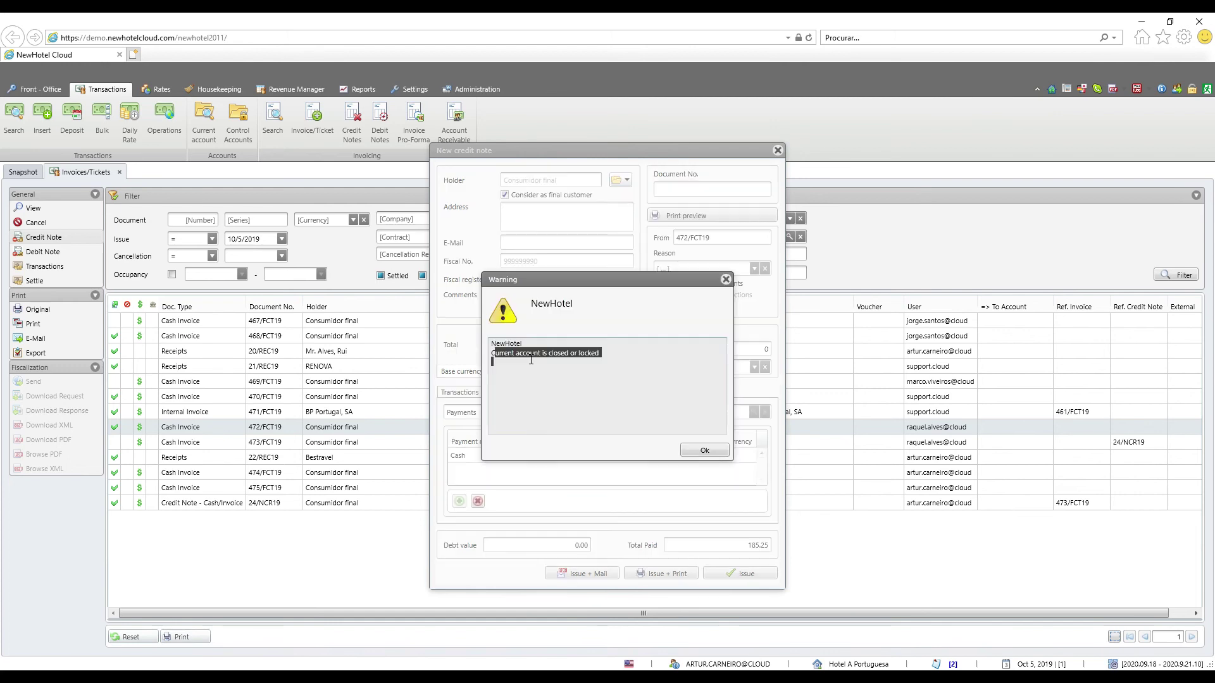
Dismiss the closed-or-locked account warning and tick Open or Unlock Accounts
click(511, 359)
drag(655, 286, 648, 352)
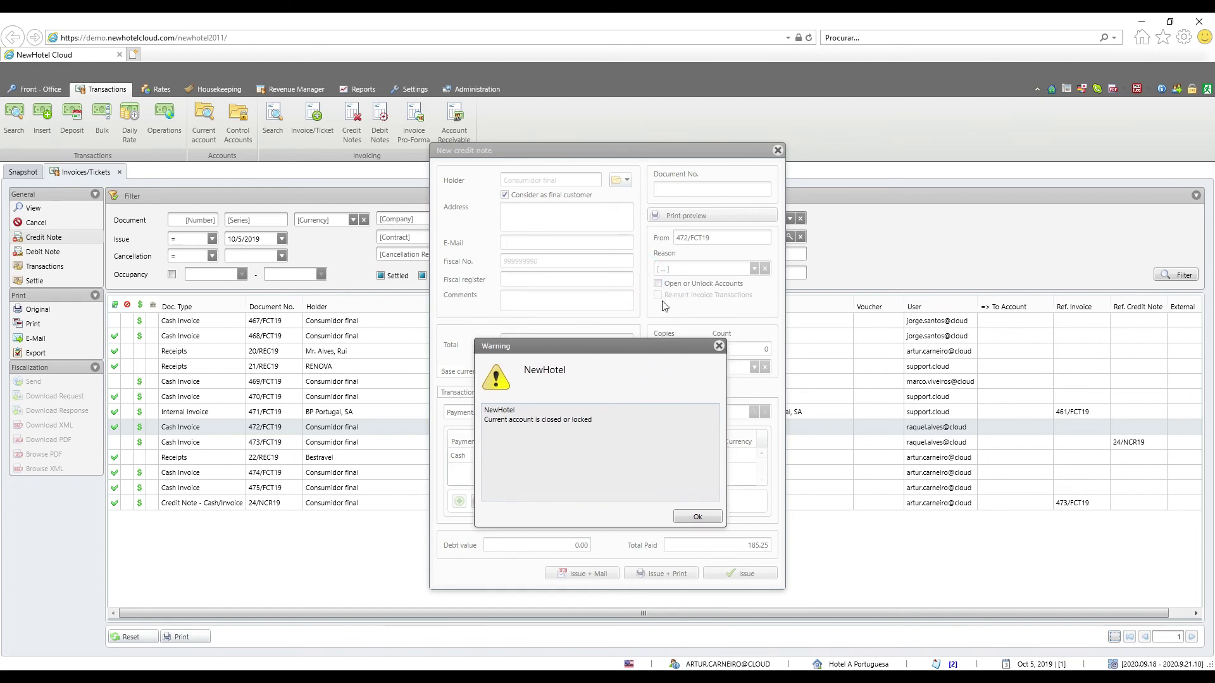
click(719, 346)
click(717, 286)
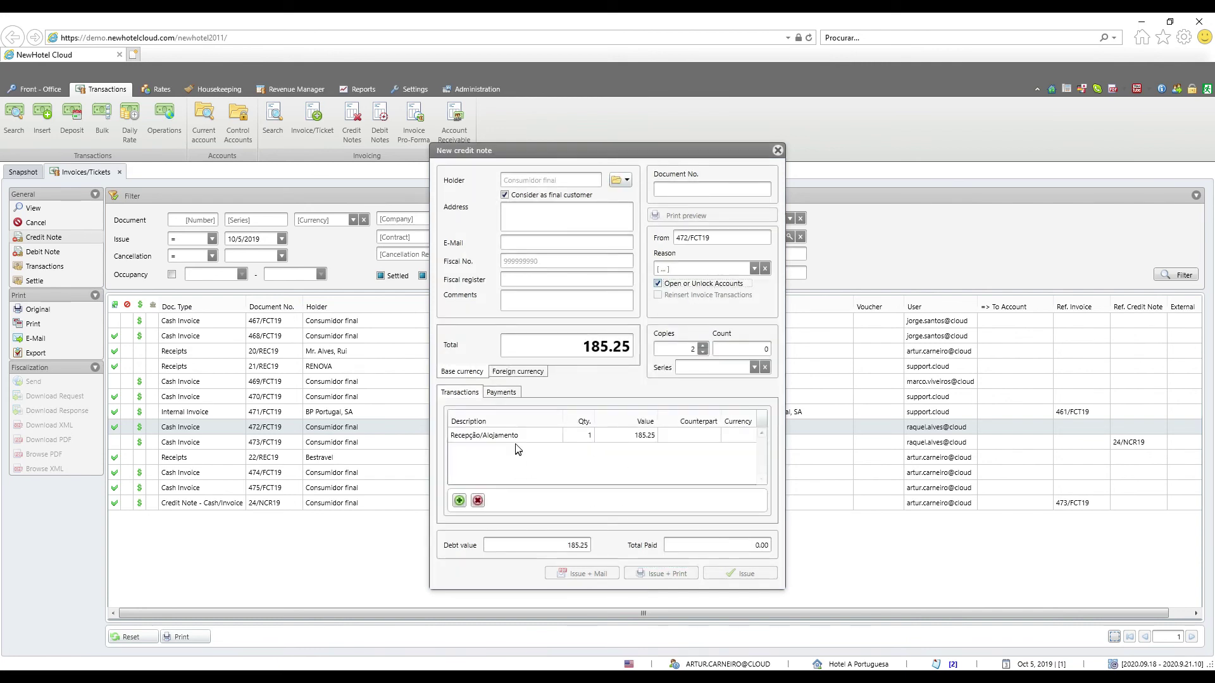
Add a 185.25 Cash payment to the credit note and issue it with print
click(501, 392)
click(460, 501)
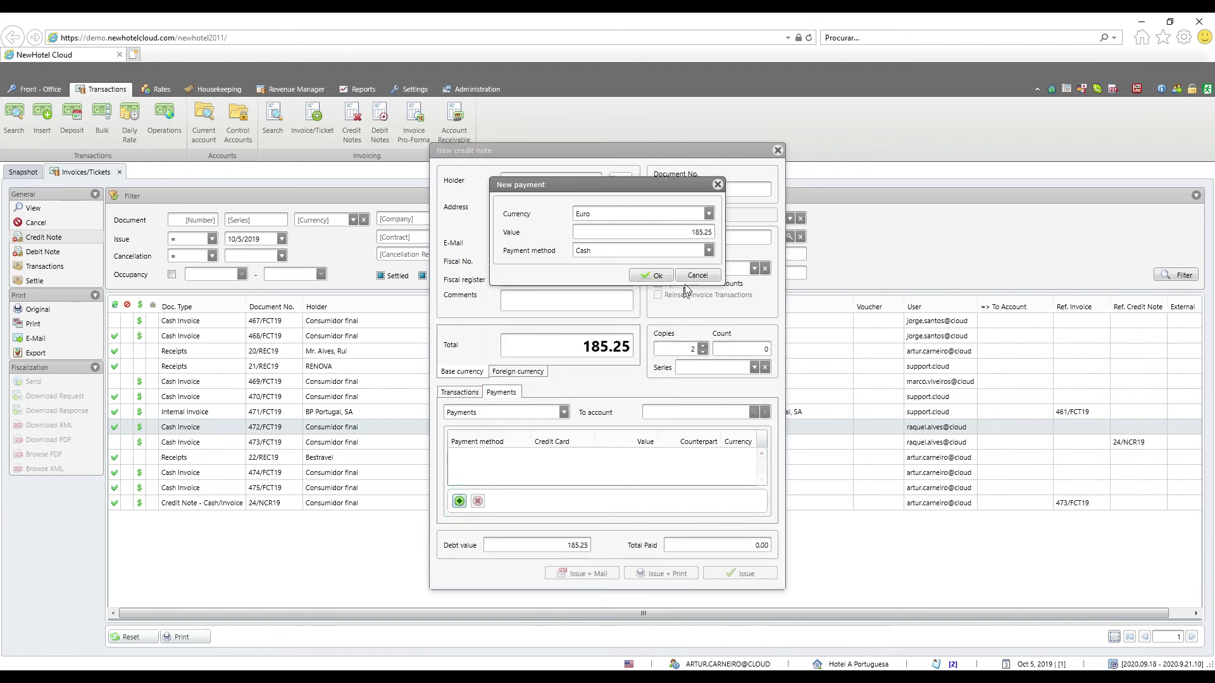
click(660, 274)
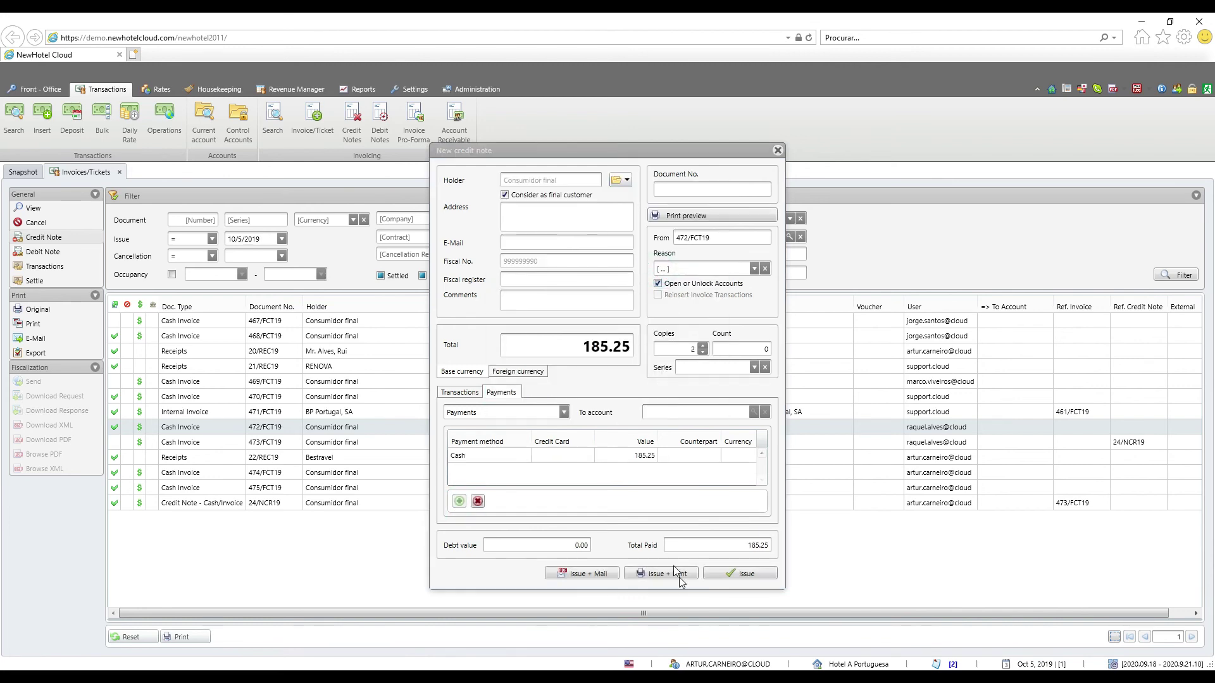
click(637, 576)
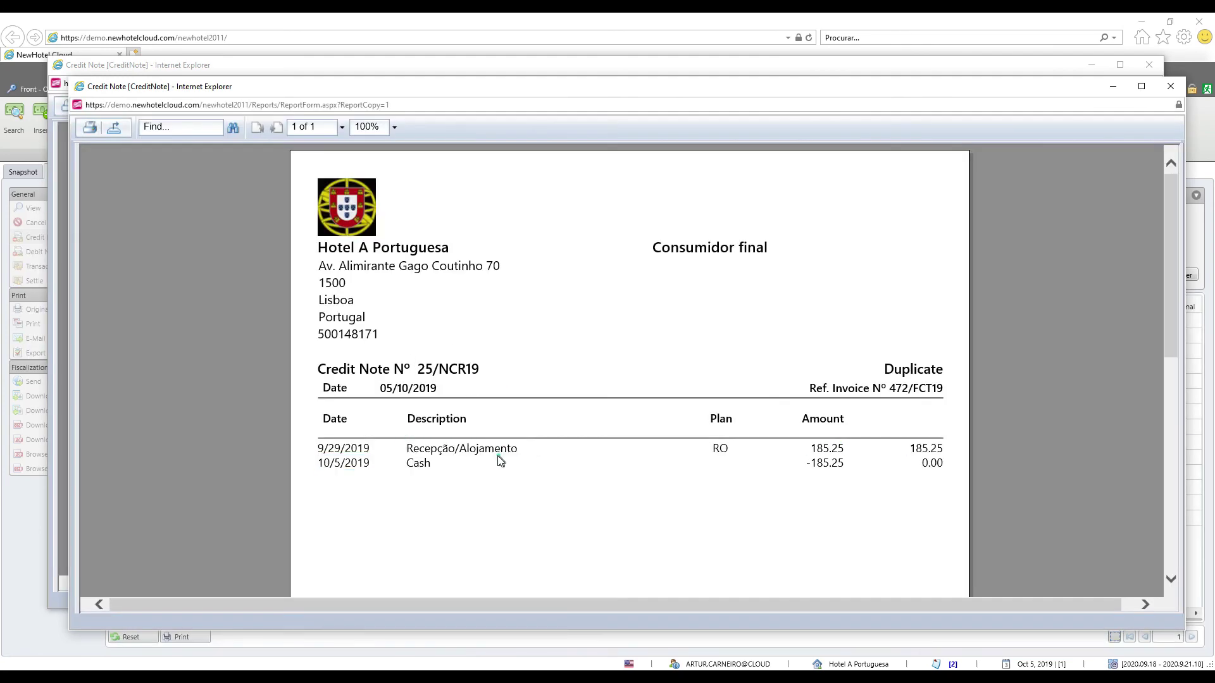
Review the 25/NCR19 credit note report and close its windows
double_click(437, 451)
click(625, 451)
click(1169, 85)
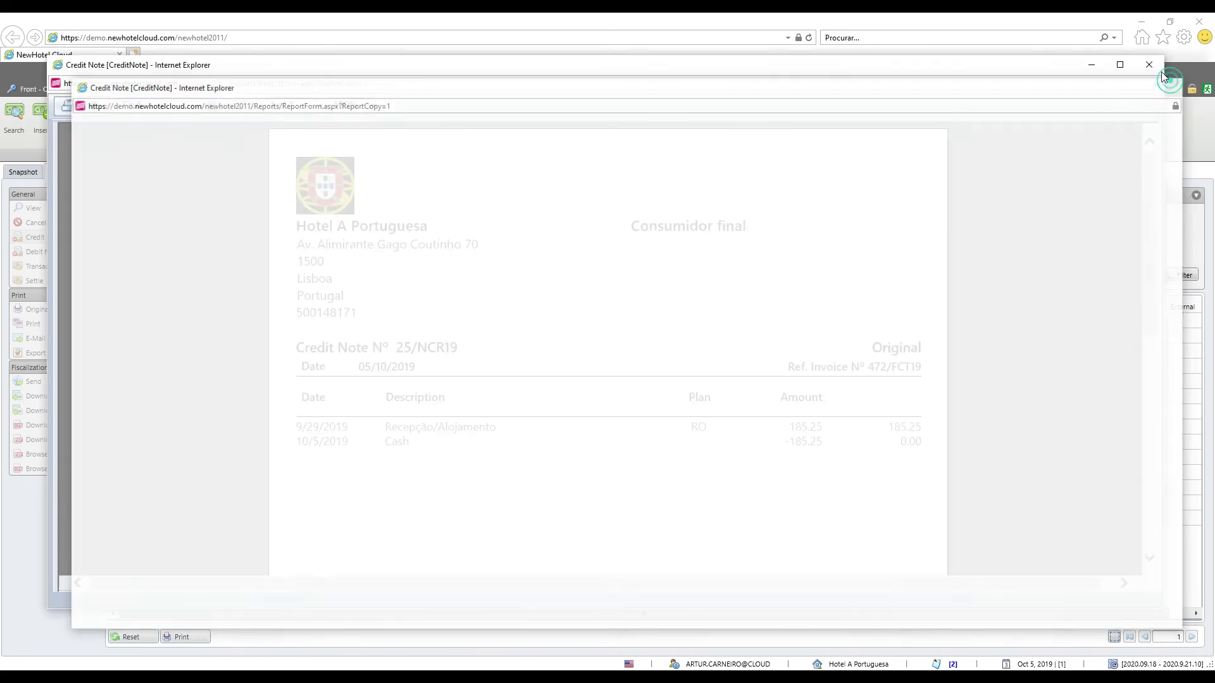
click(1151, 67)
click(349, 479)
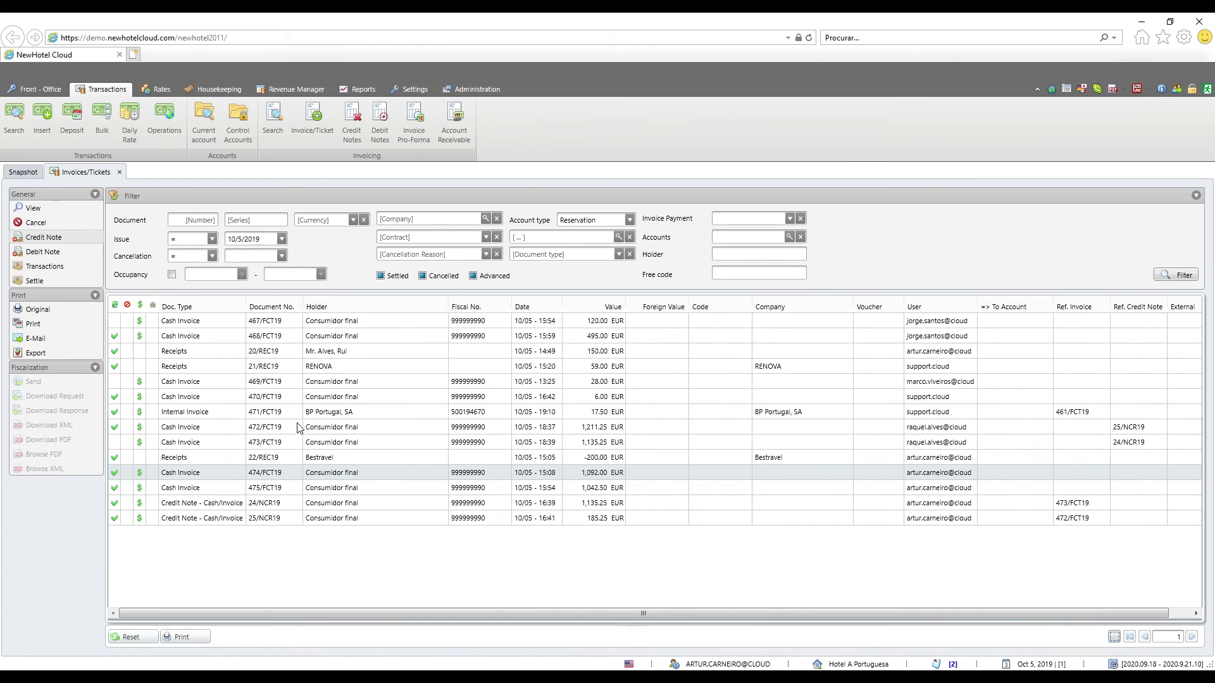
Check rows 25/NCR19, 22/REC19 and 468/FCT19 in the Invoices/Tickets list
click(191, 517)
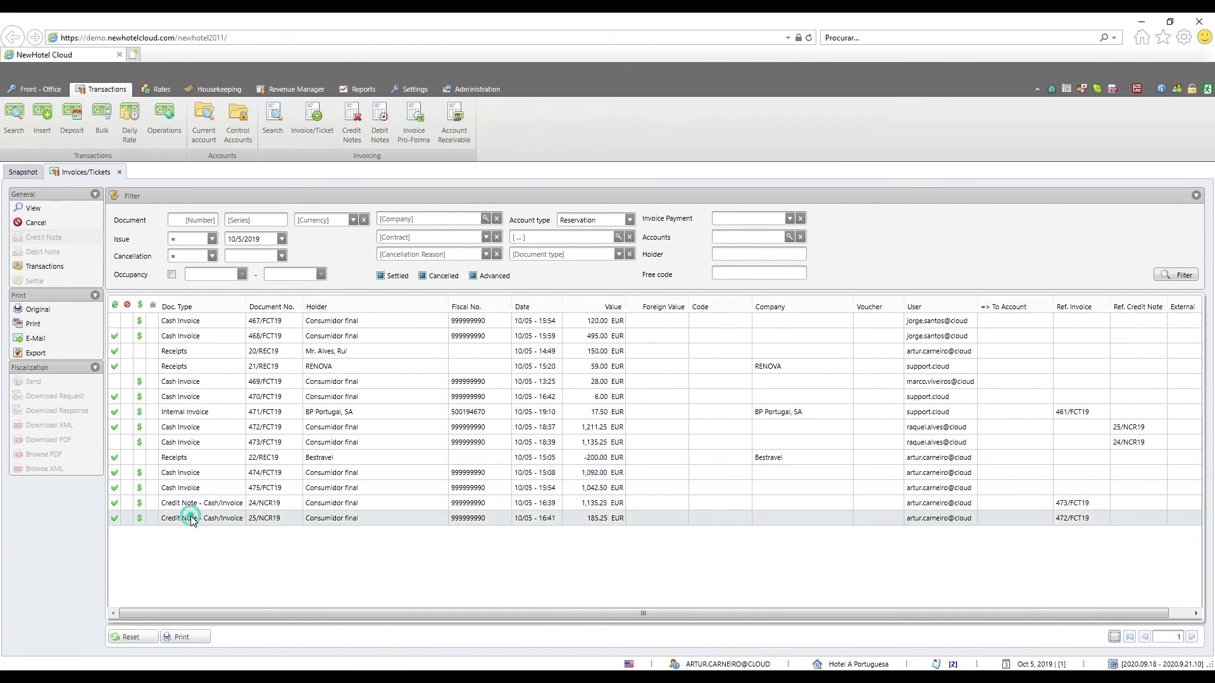
click(187, 457)
click(192, 336)
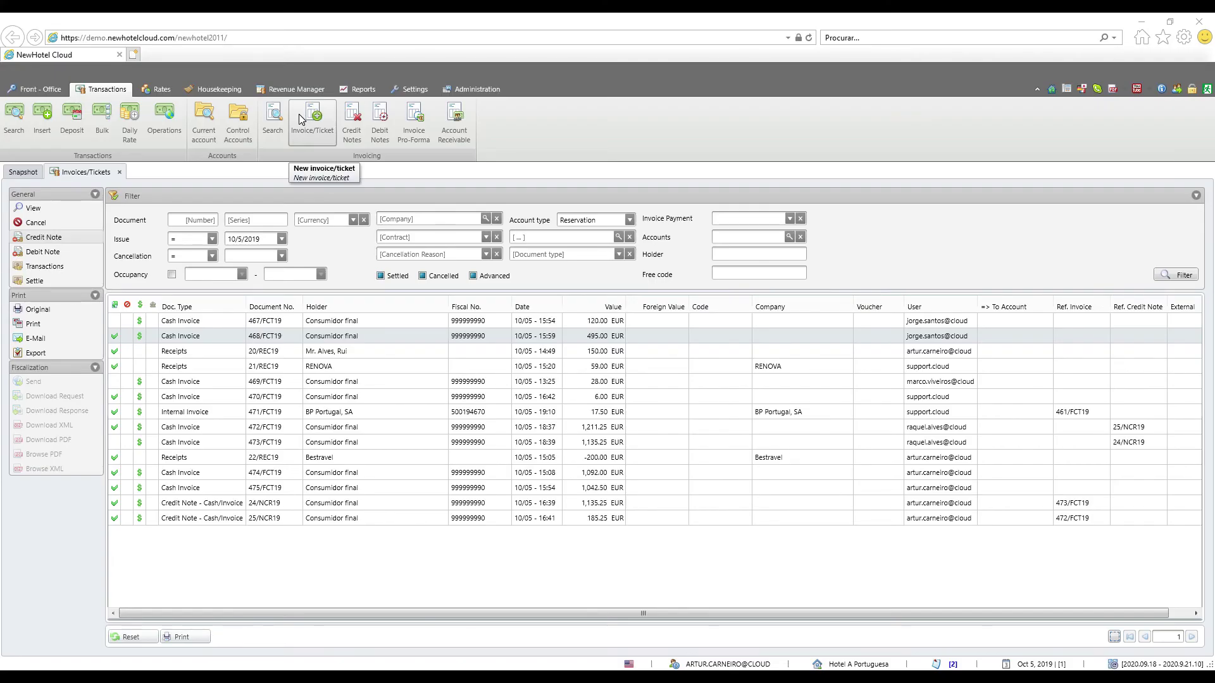
Start a new invoice and choose reservations 474/2019, 509/2019 and 482/2019 for invoicing
click(314, 129)
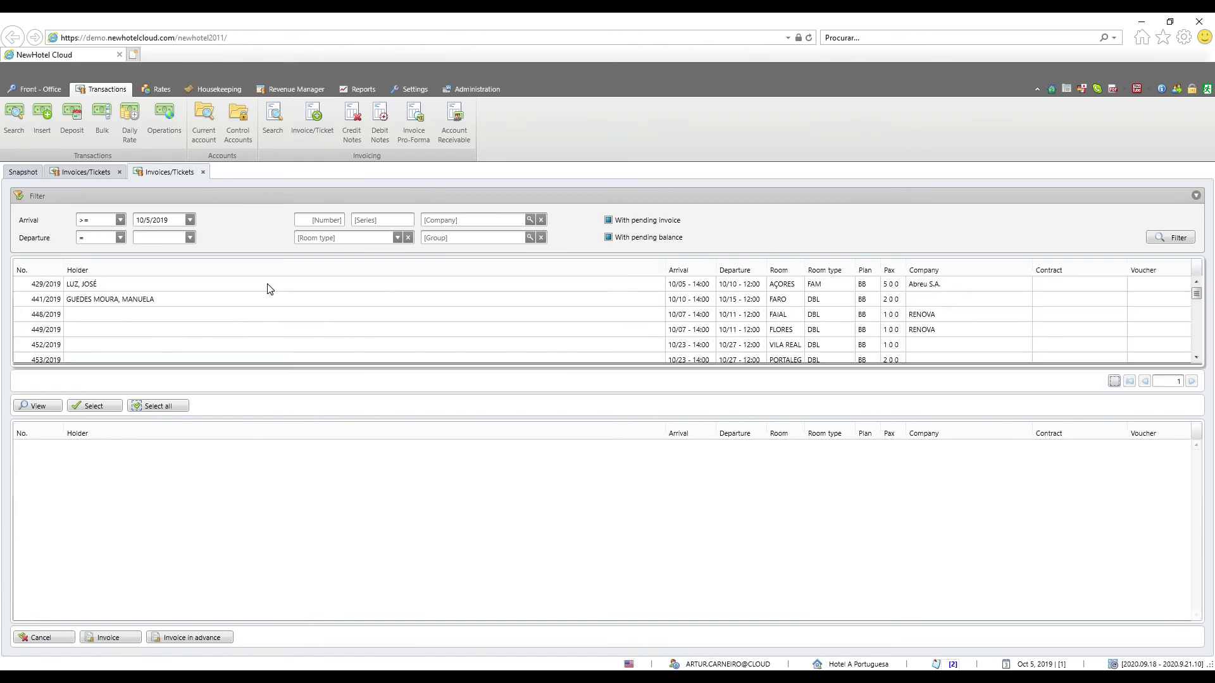
scroll(192, 332, down, 5)
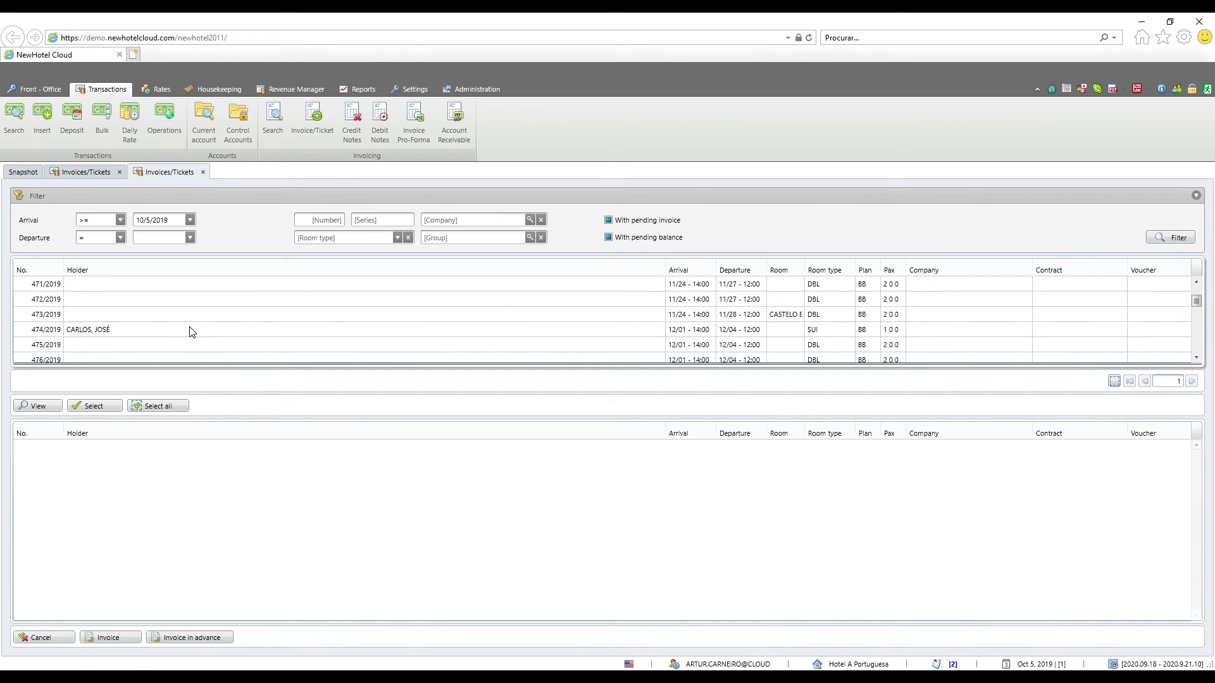
click(150, 333)
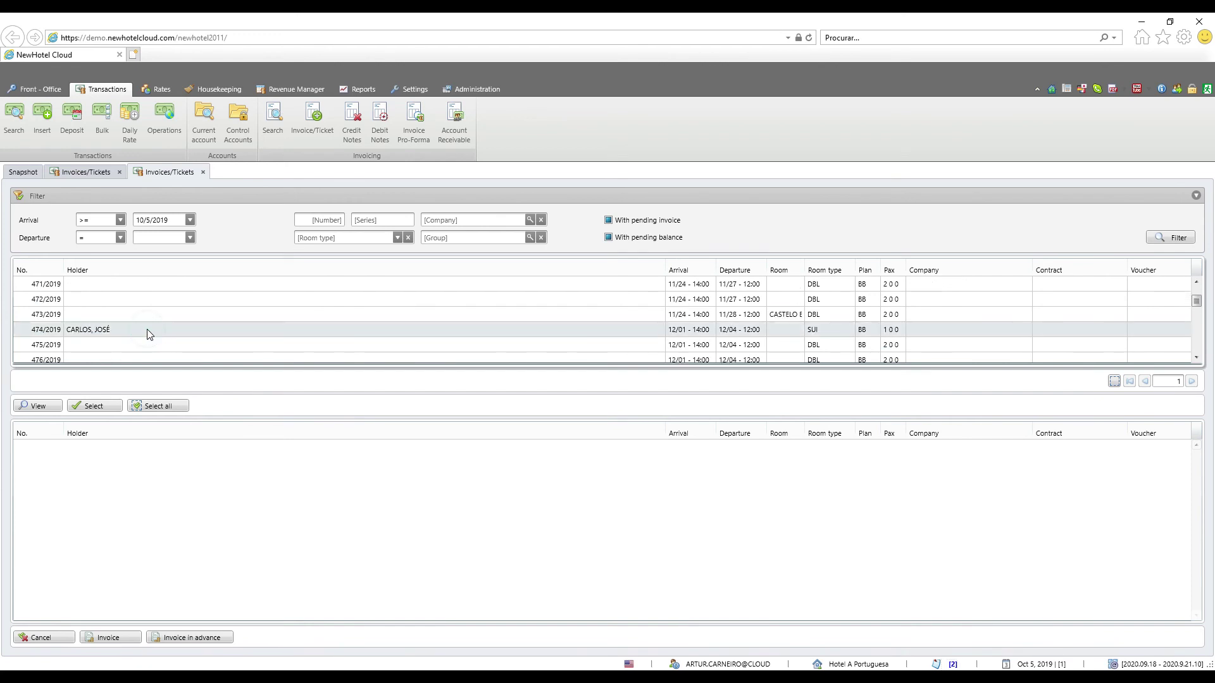
scroll(150, 332, down, 3)
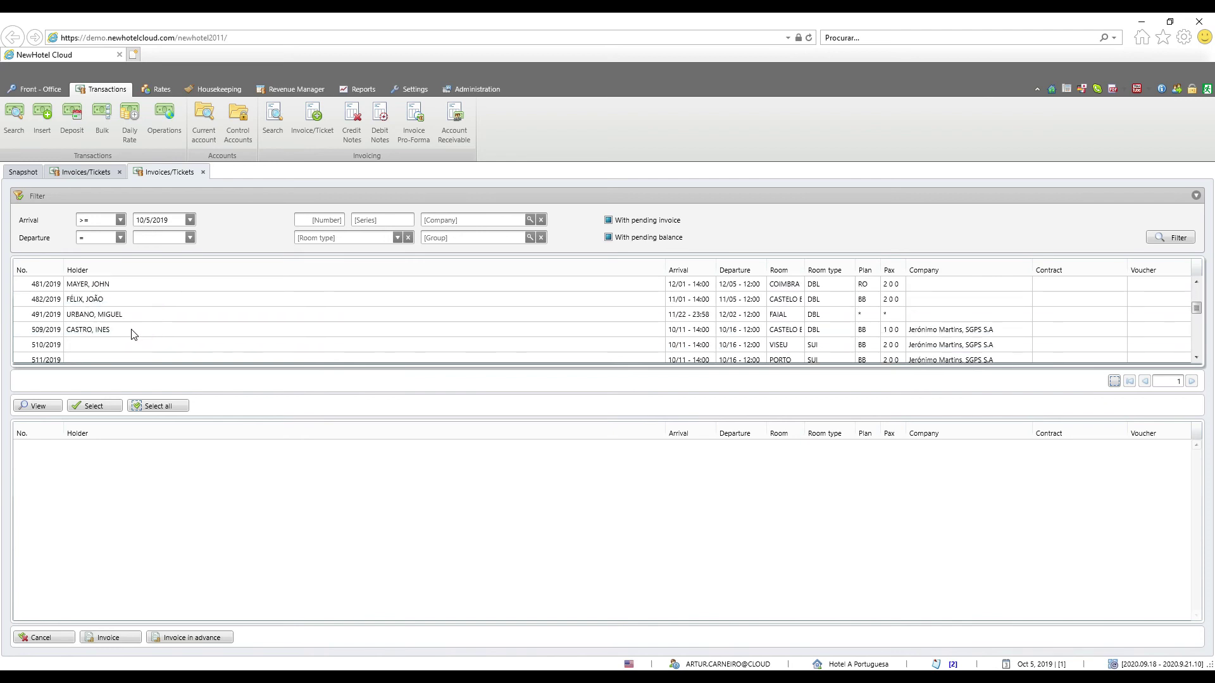
click(132, 330)
click(126, 302)
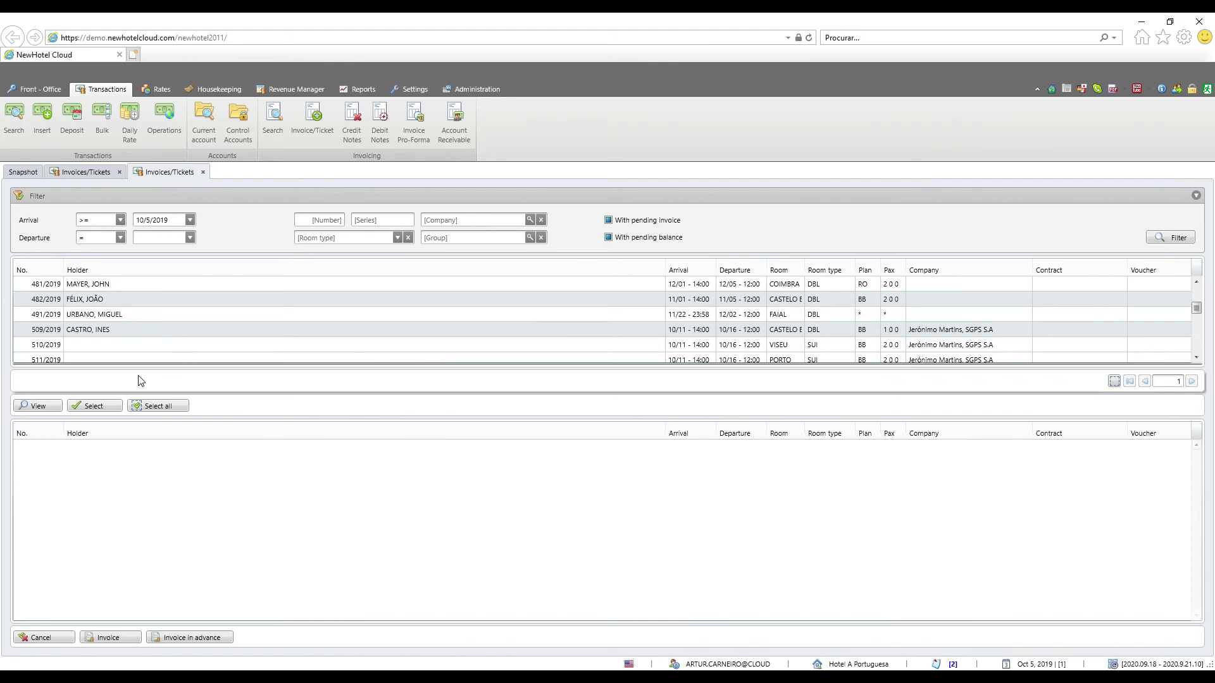
click(105, 408)
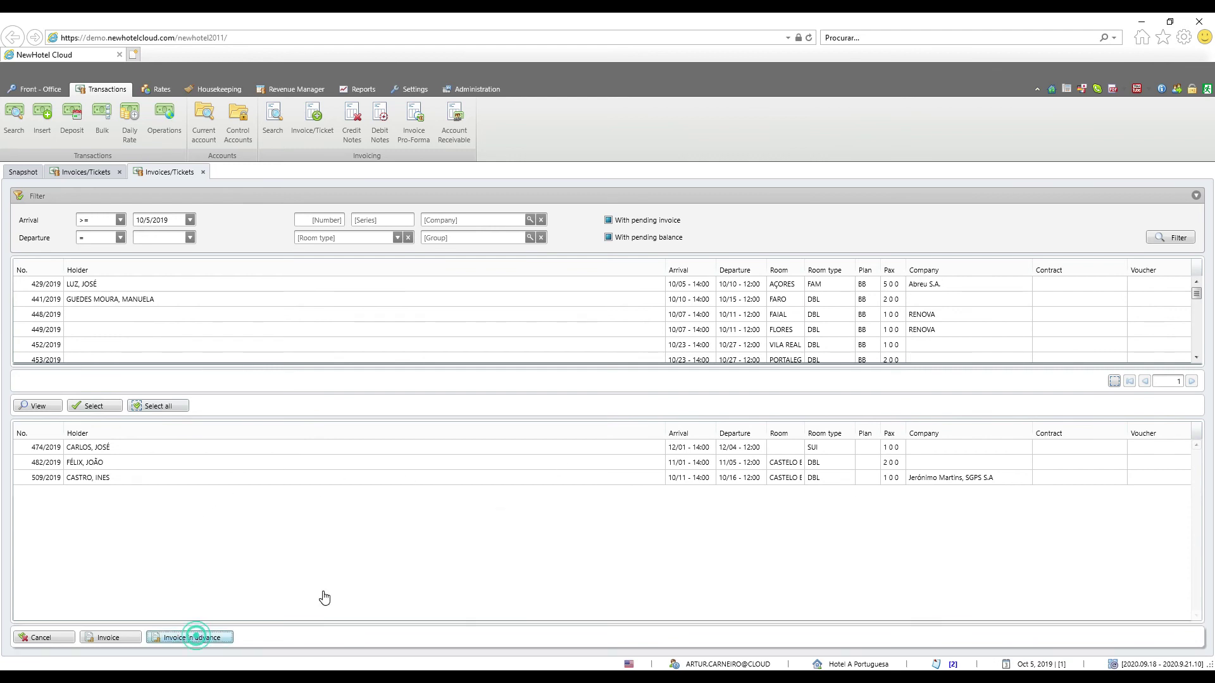
Create an advance invoice of 2043.56, pay it fully by Mastercard credit, and issue it
click(214, 639)
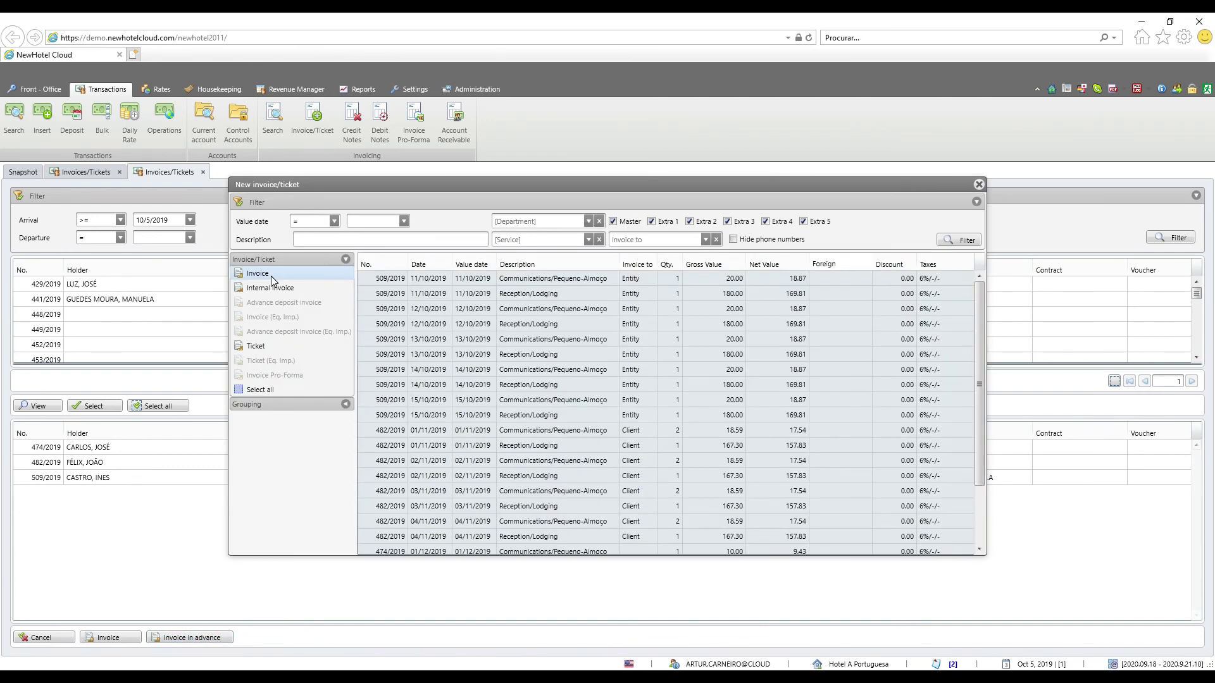
click(271, 275)
click(458, 509)
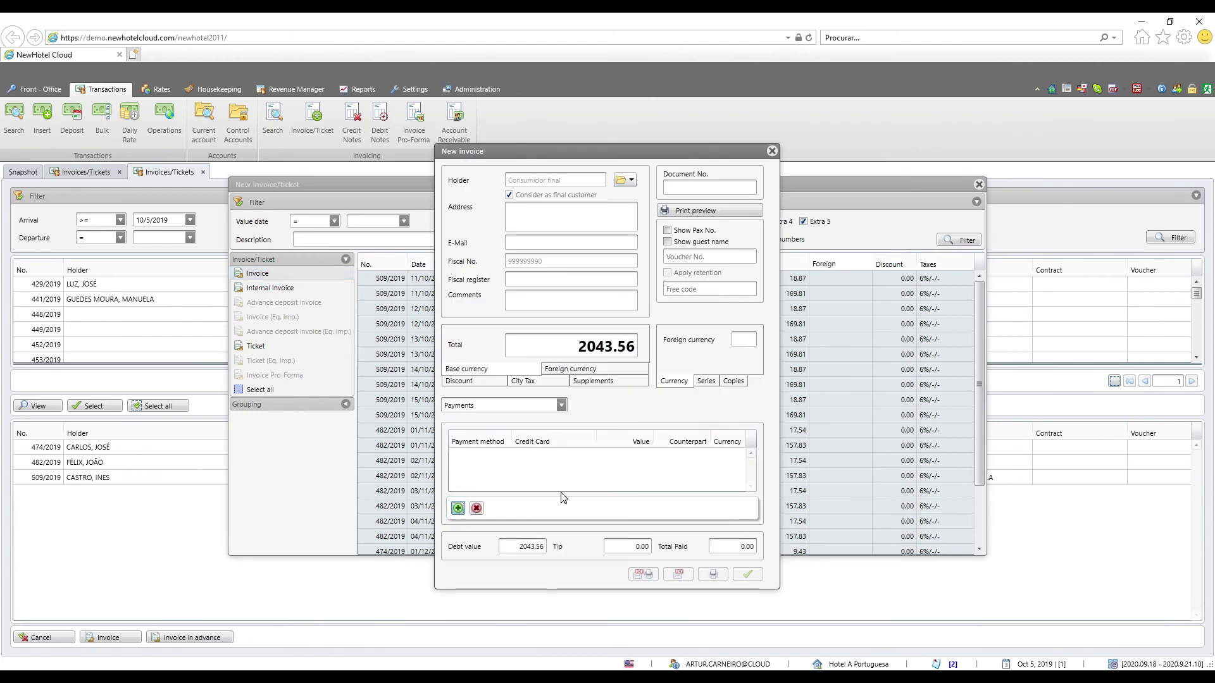
click(708, 252)
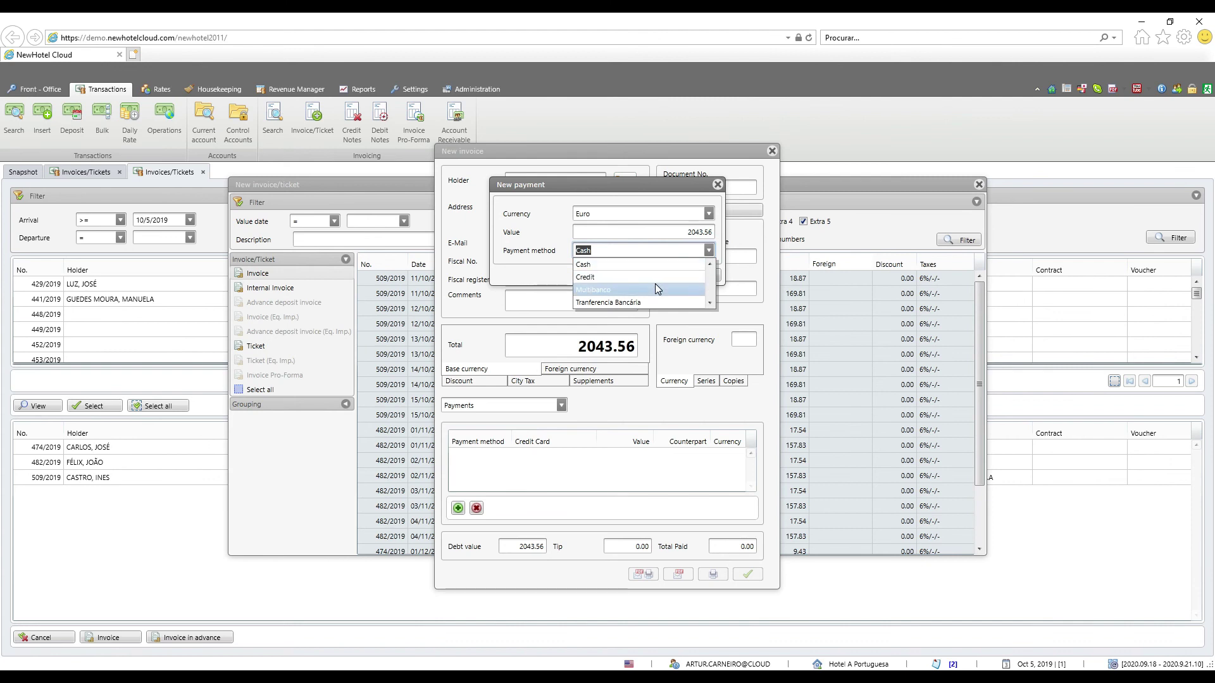
click(649, 277)
click(702, 273)
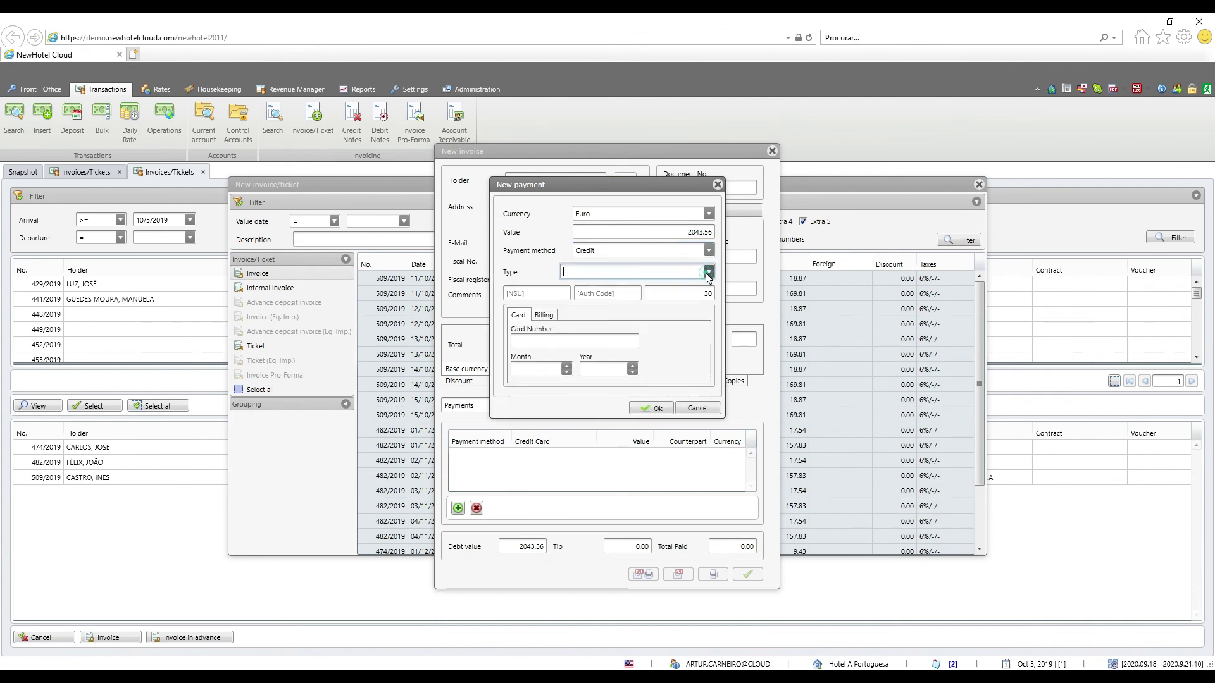
click(633, 292)
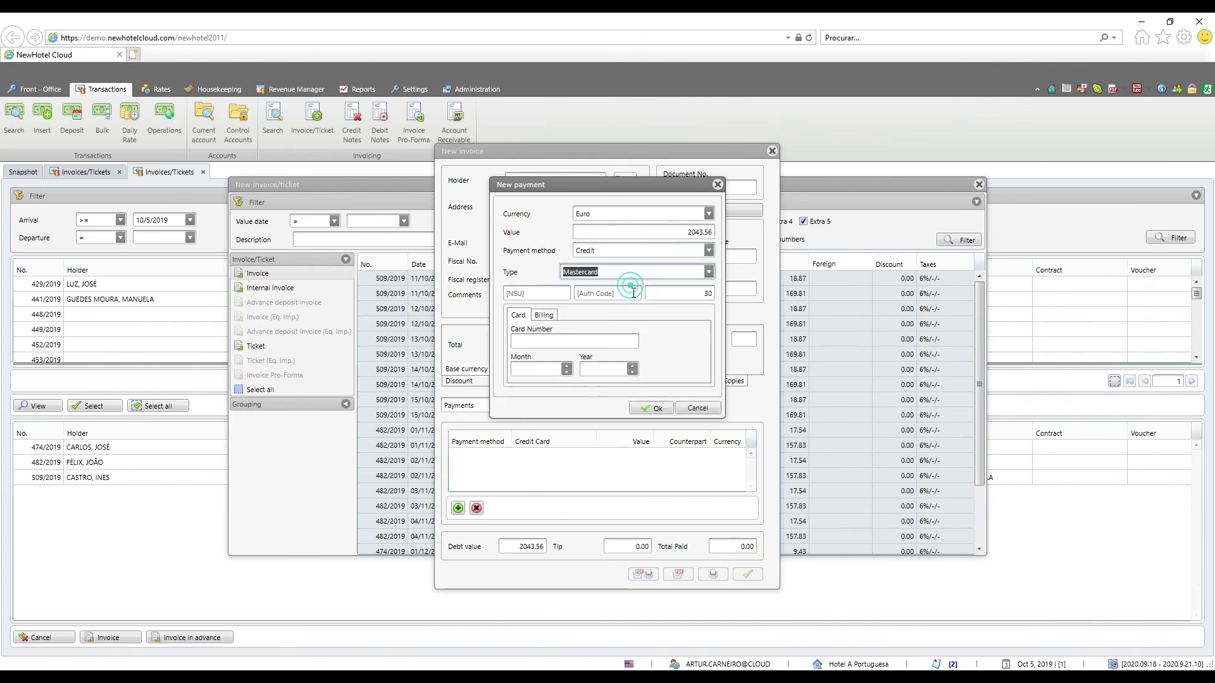
click(651, 408)
click(714, 574)
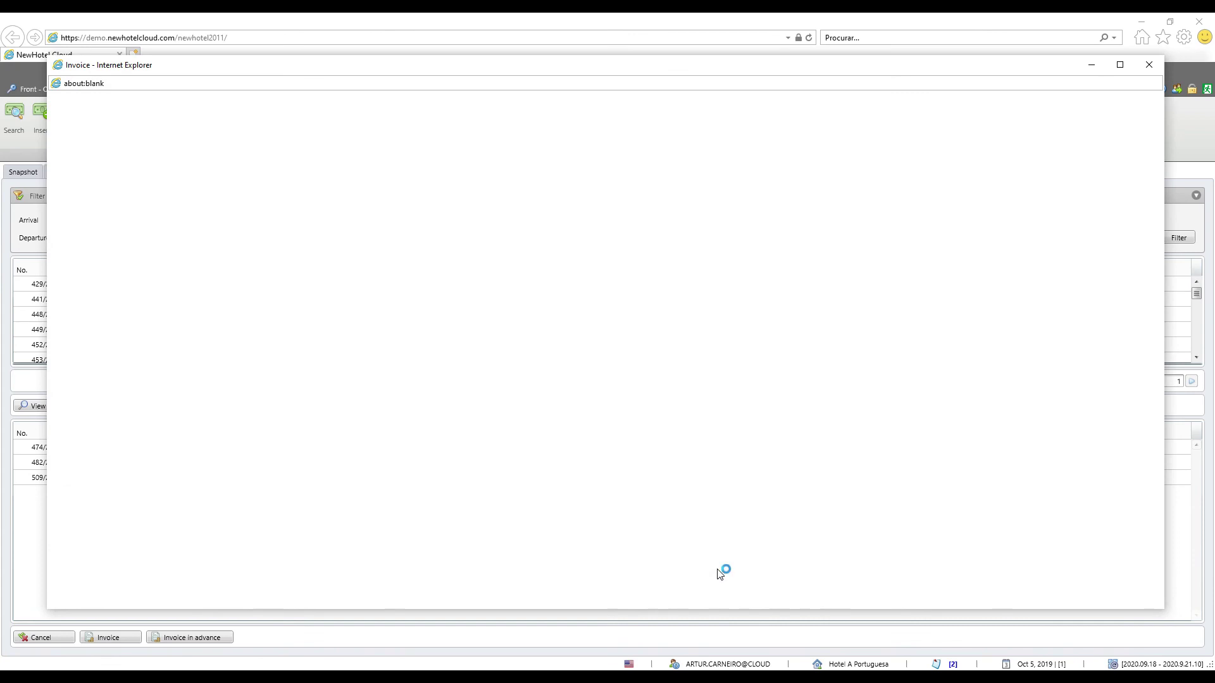
Review invoice 476/FCT19 in an enlarged preview, then close it and the New invoice window
click(1138, 84)
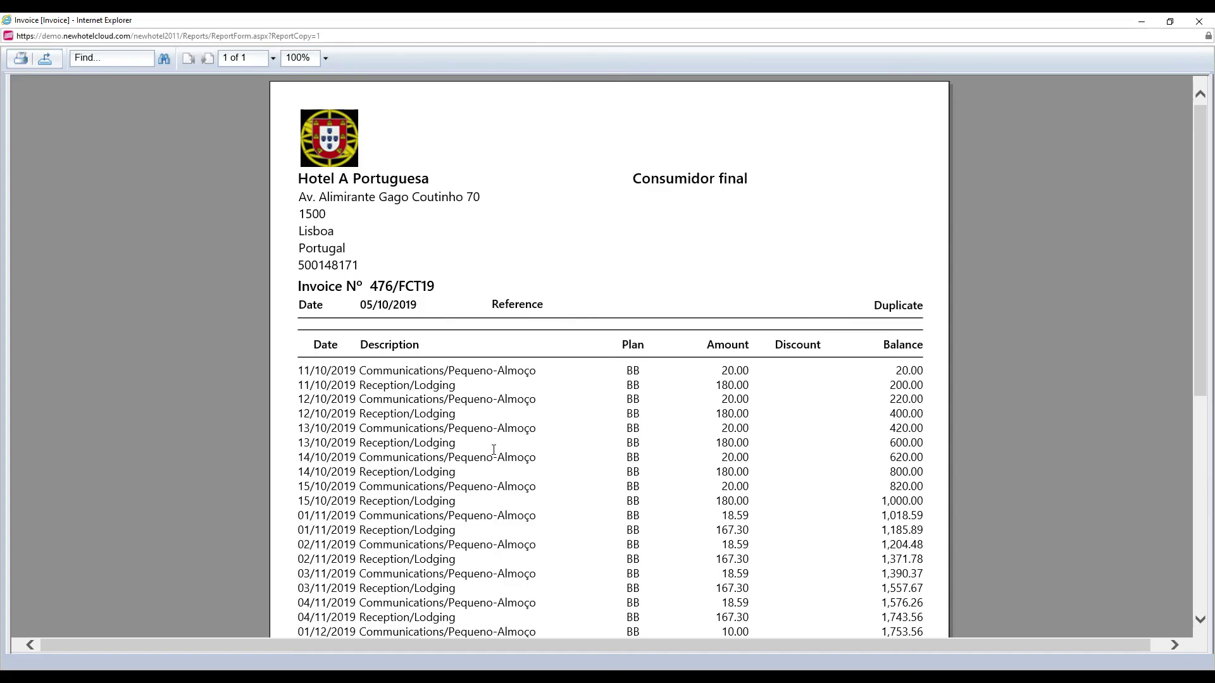
scroll(494, 449, down, 5)
scroll(499, 455, up, 2)
scroll(501, 452, up, 2)
scroll(501, 452, down, 6)
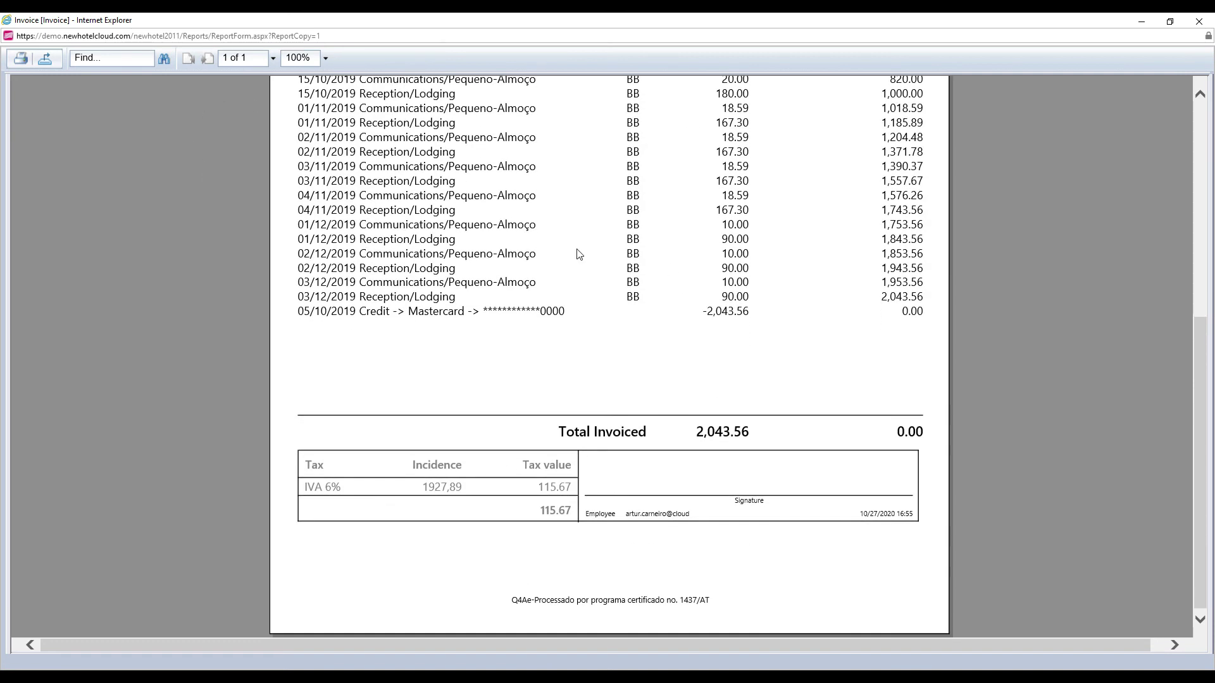
scroll(689, 421, up, 10)
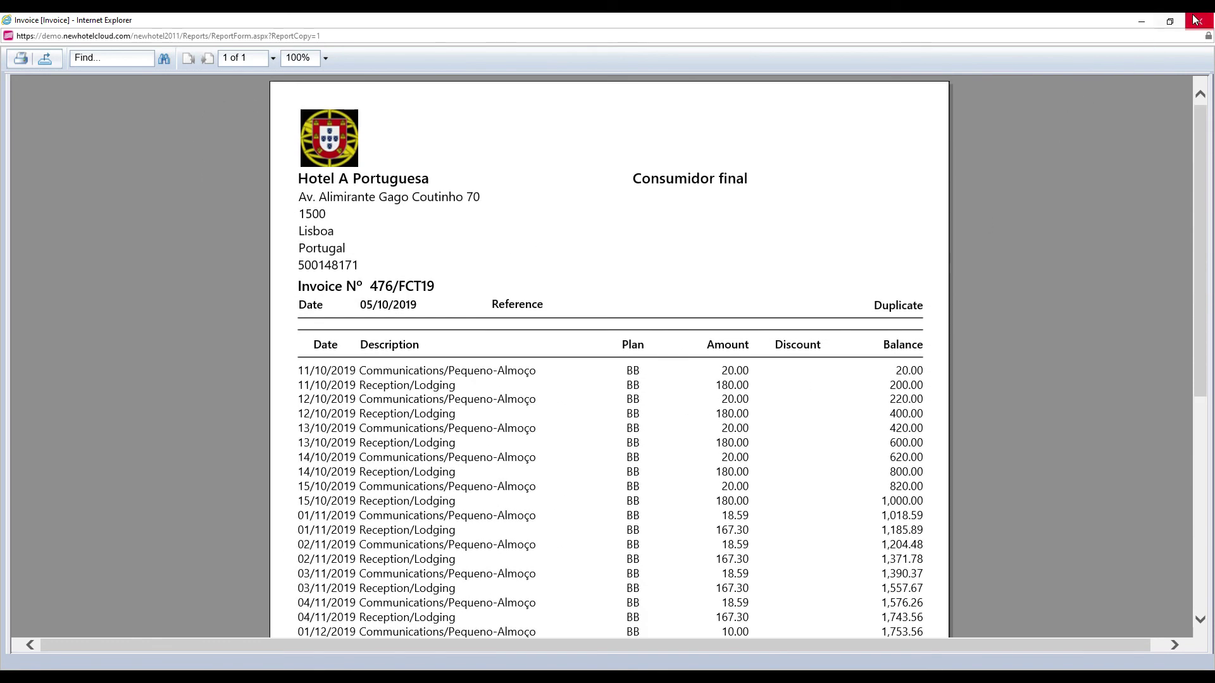
click(1199, 21)
click(1149, 64)
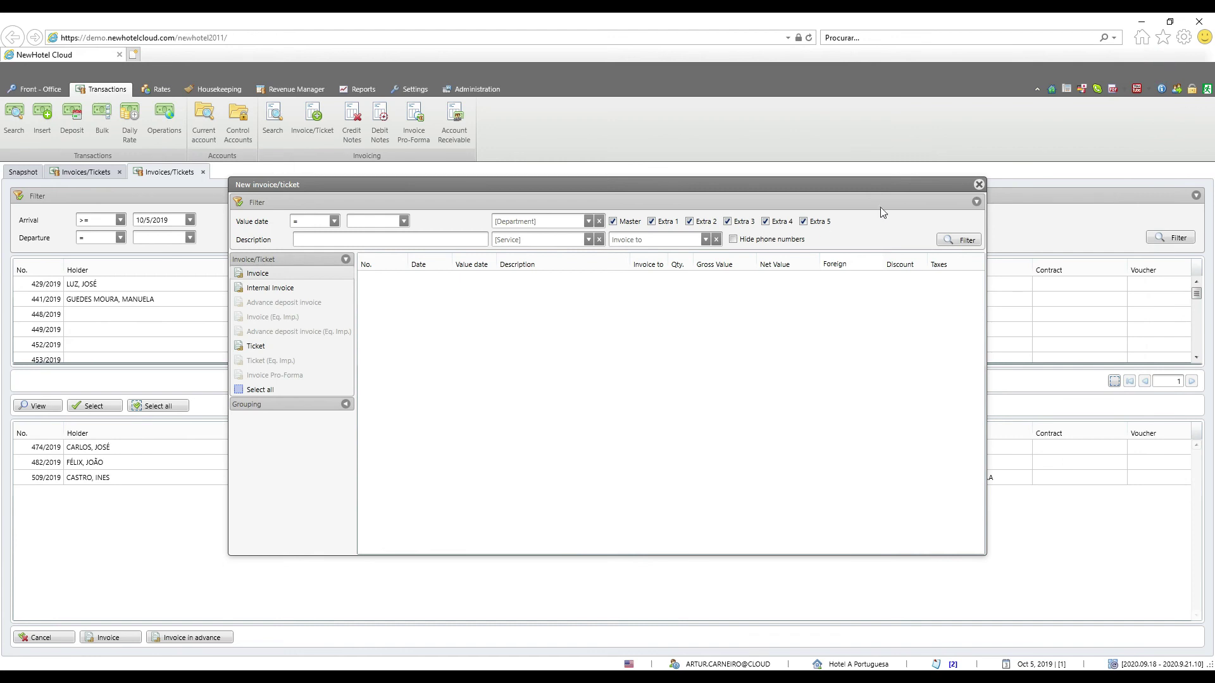
click(978, 185)
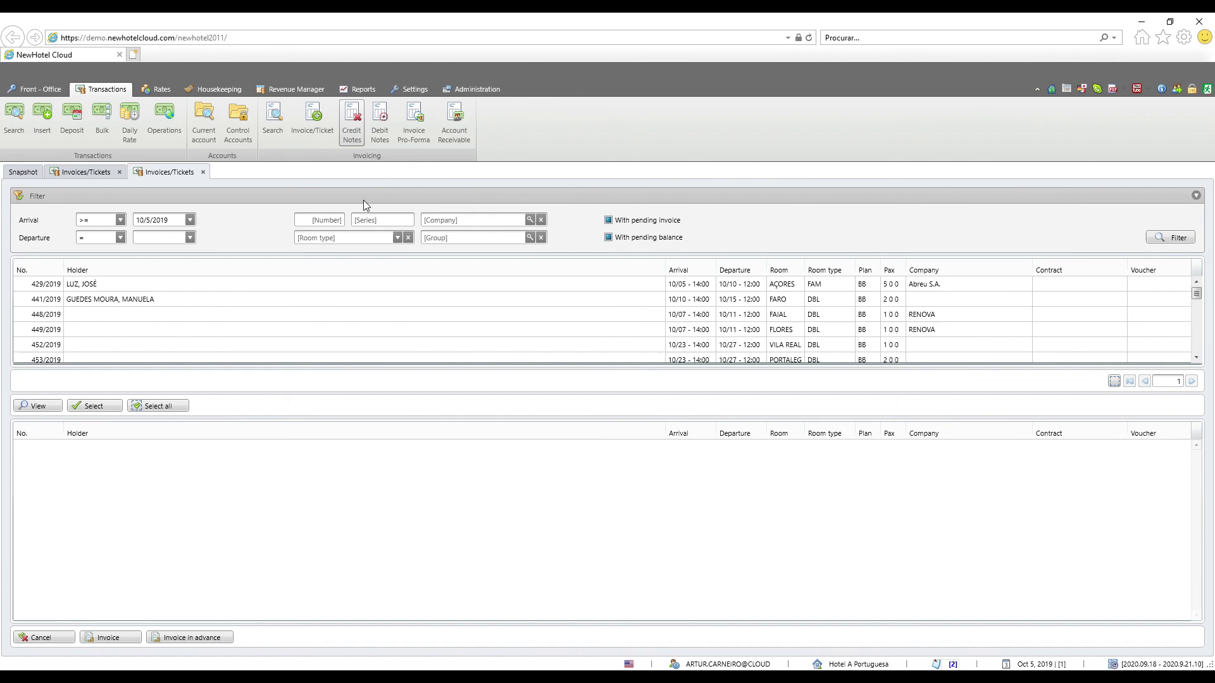
Start a new credit note with company Expedia, Inc. as holder and enter its fiscal number
click(352, 120)
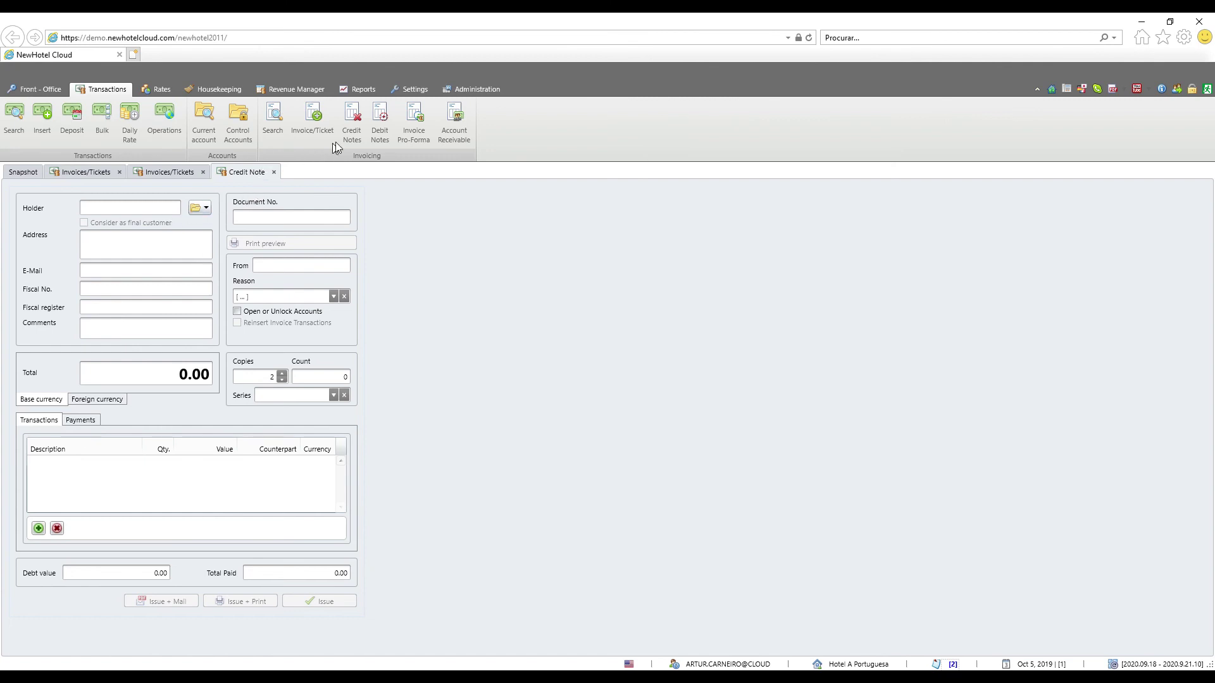
click(198, 213)
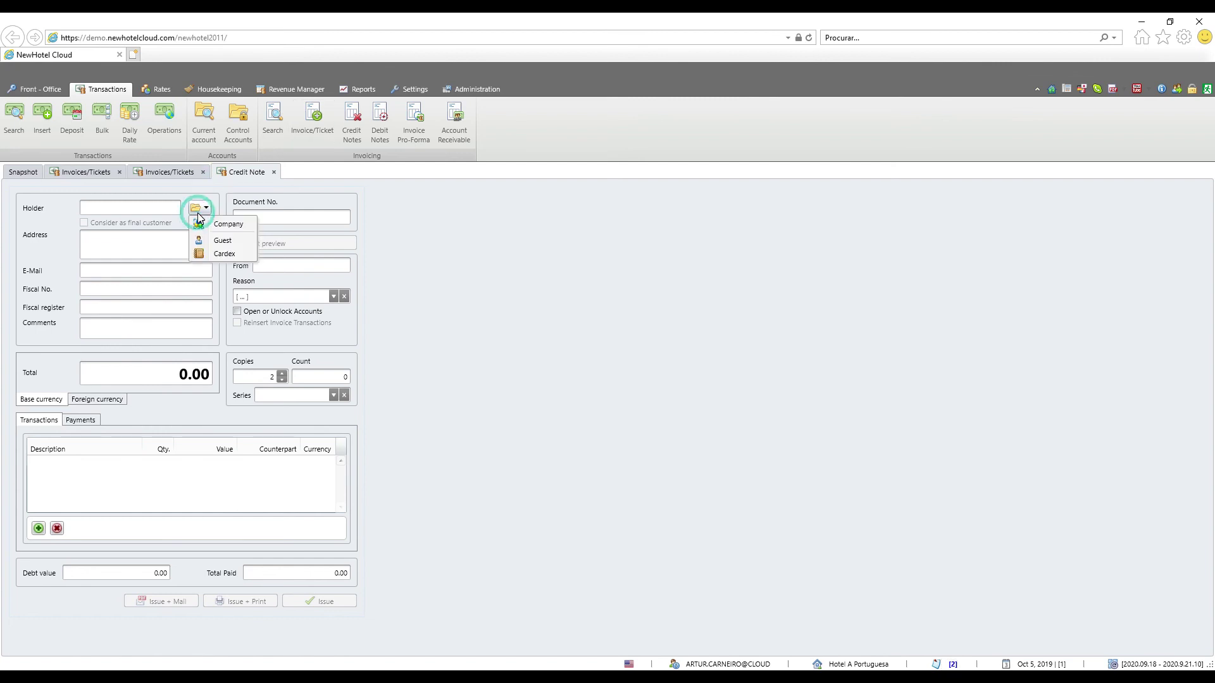
click(211, 227)
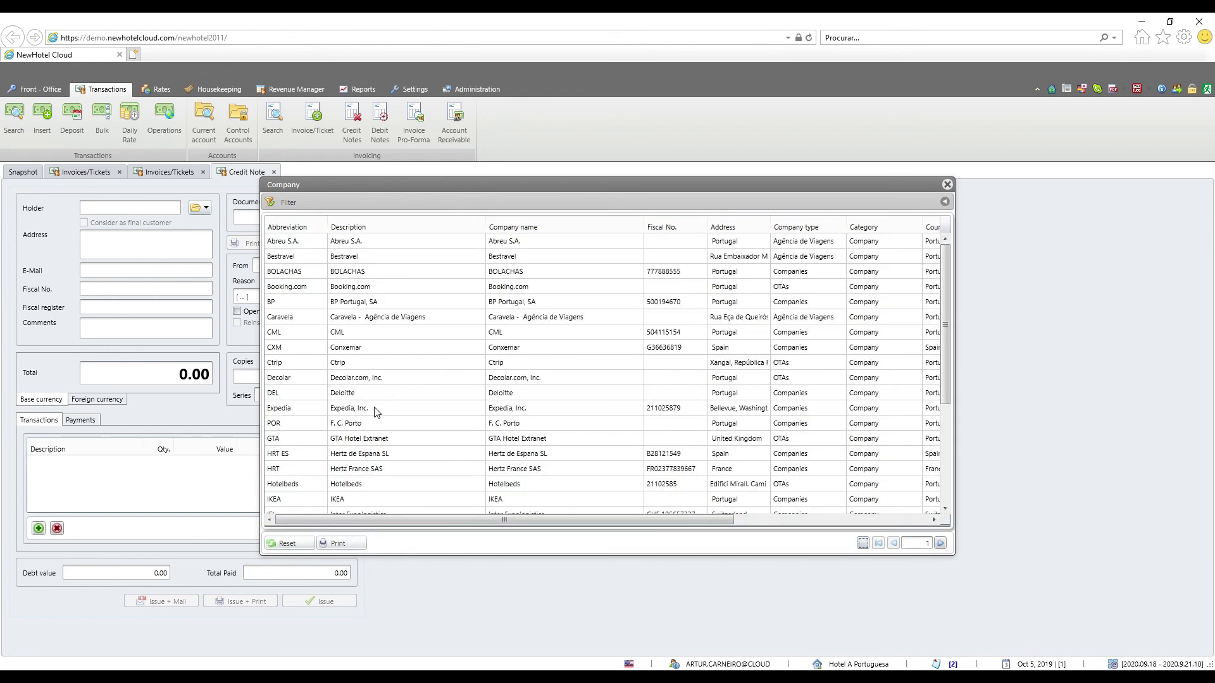
double_click(375, 412)
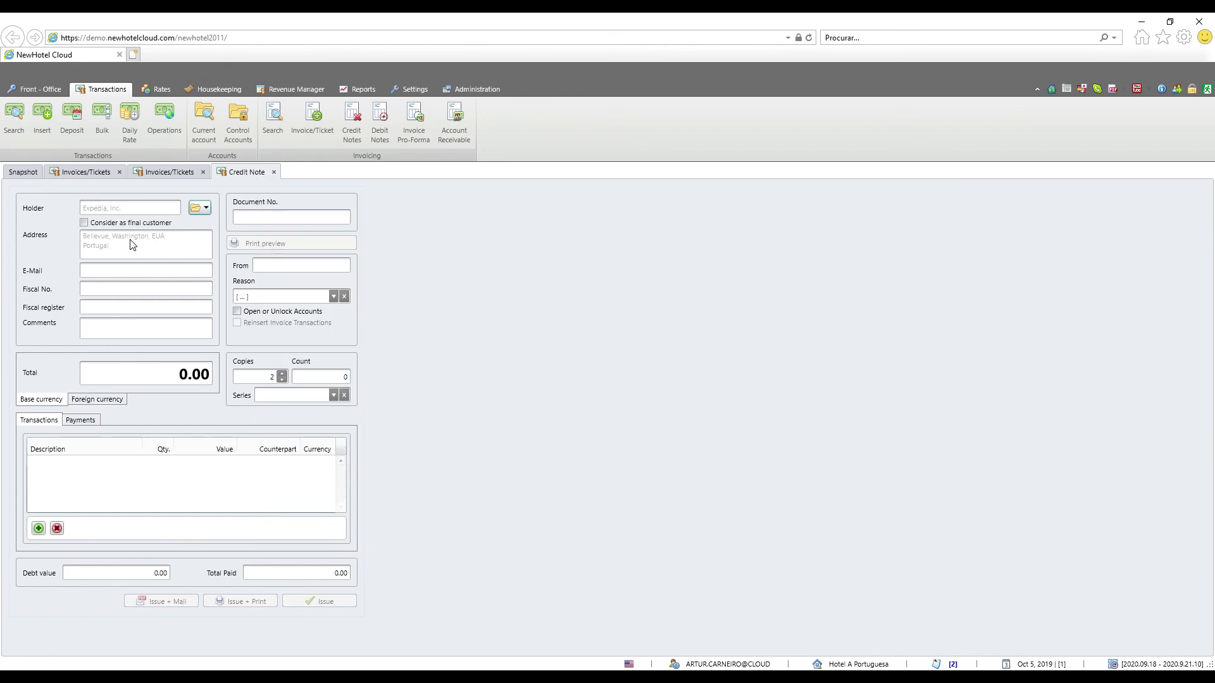
click(123, 286)
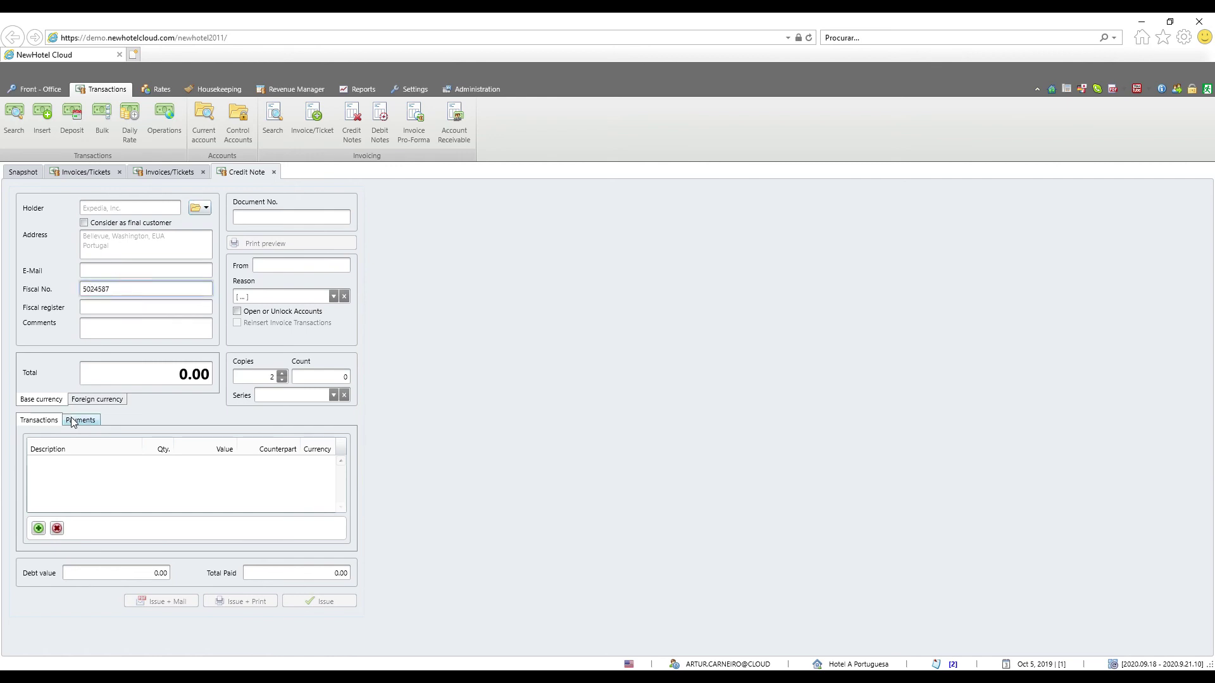
Start a new credit note line using the Control ACC account and the Reception department
click(39, 528)
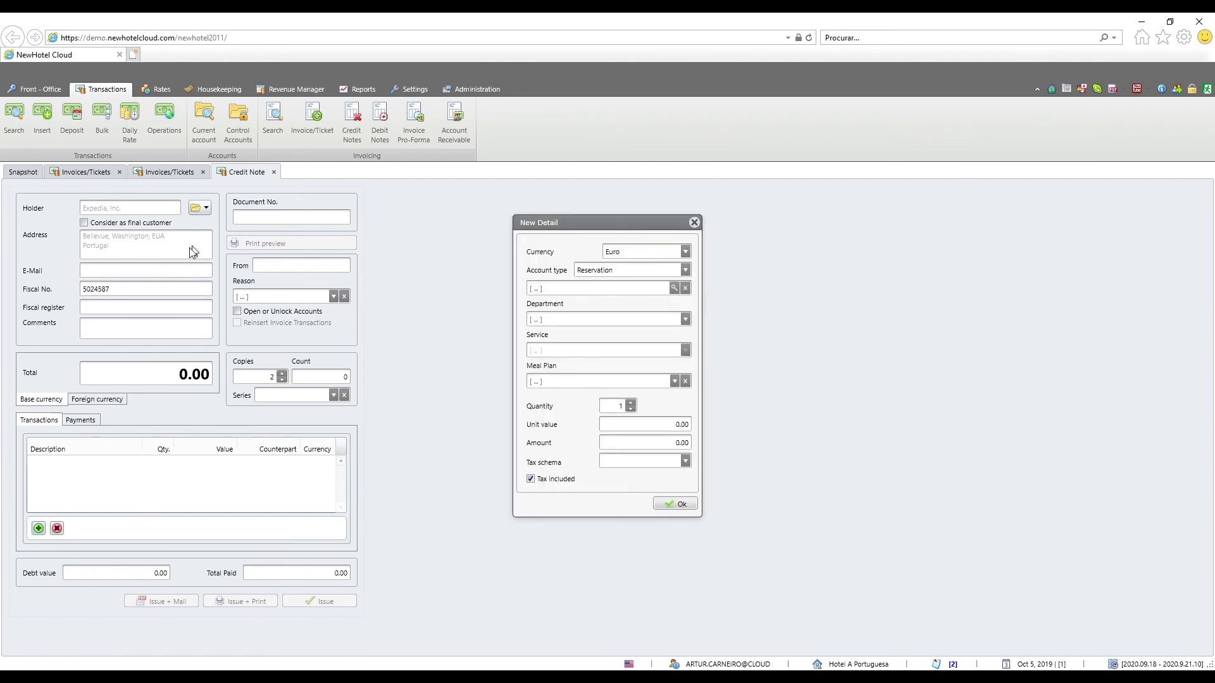
click(684, 271)
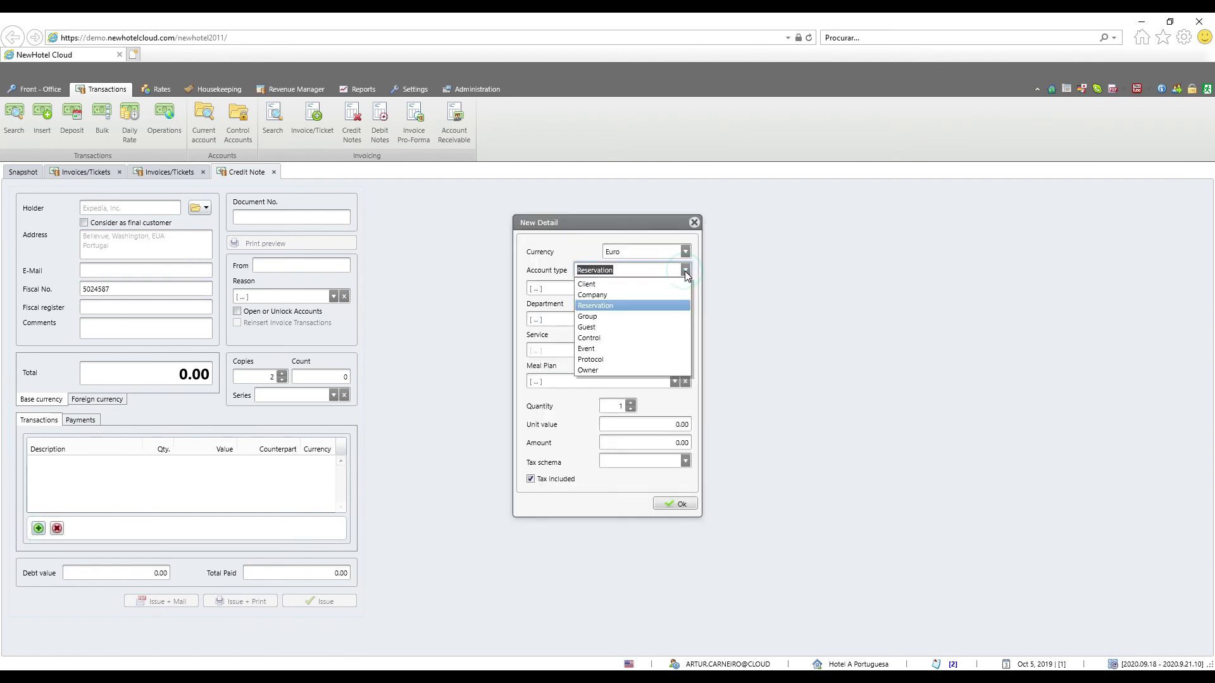
click(635, 344)
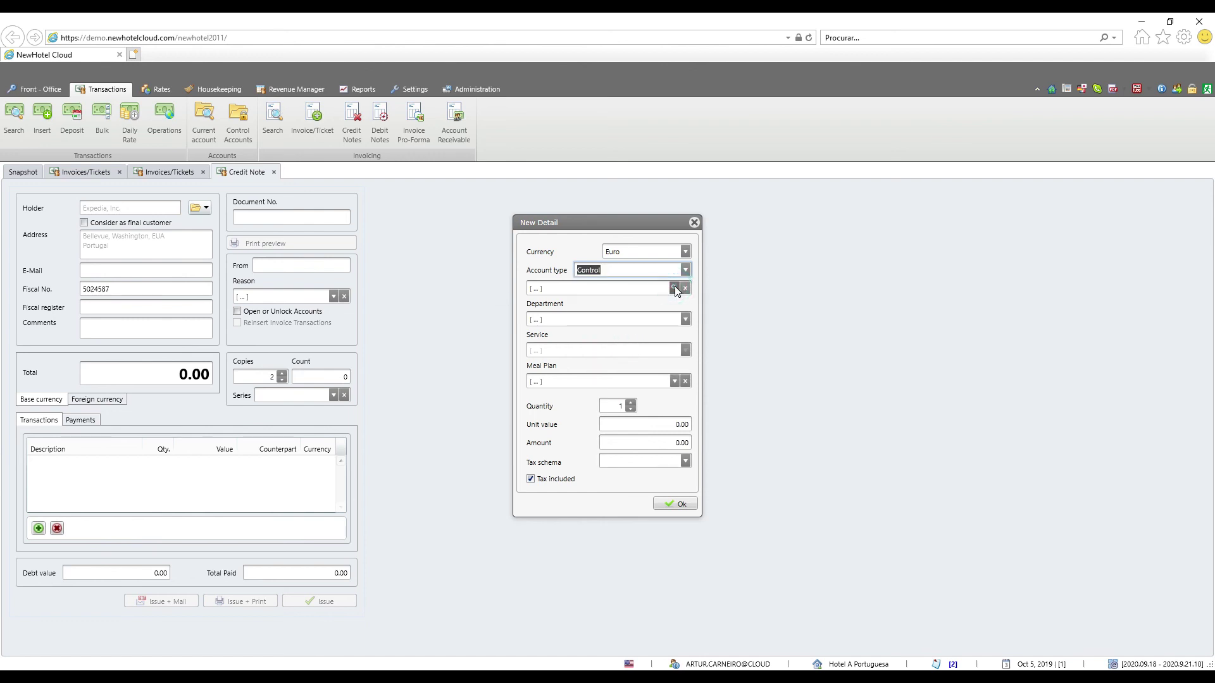
click(675, 288)
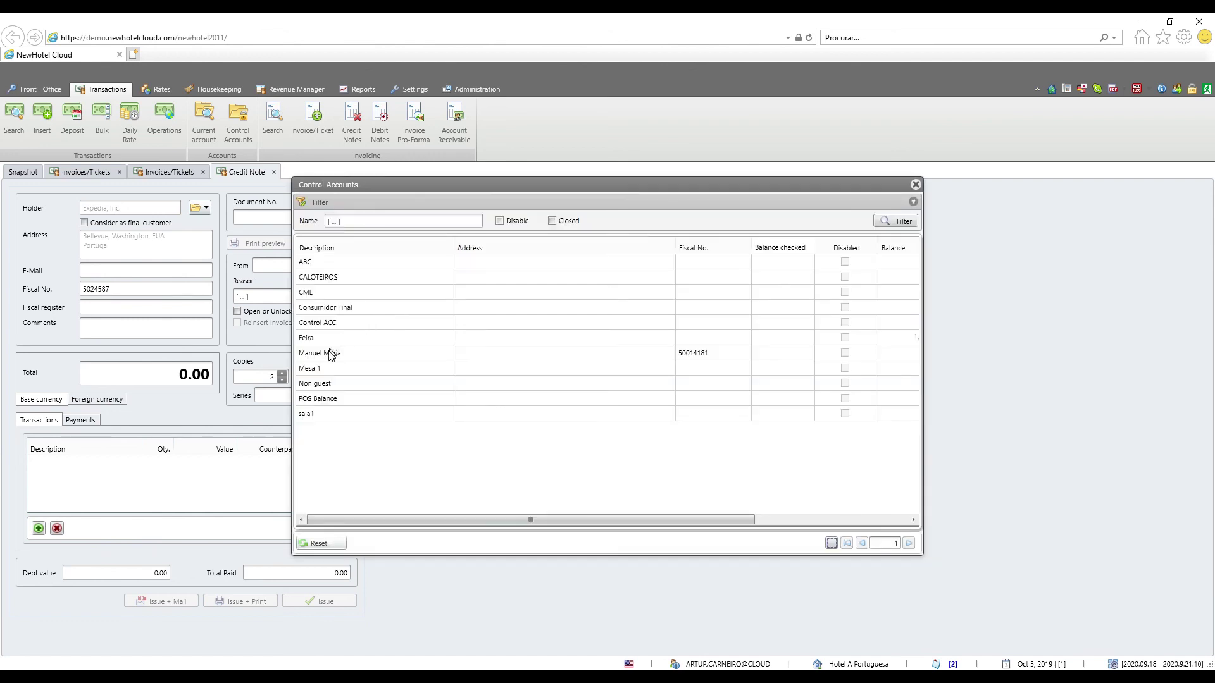
click(332, 322)
double_click(590, 324)
click(590, 320)
click(566, 412)
Set the line's service to Transfer Aeroporto with unit value 1000 and add it
click(688, 350)
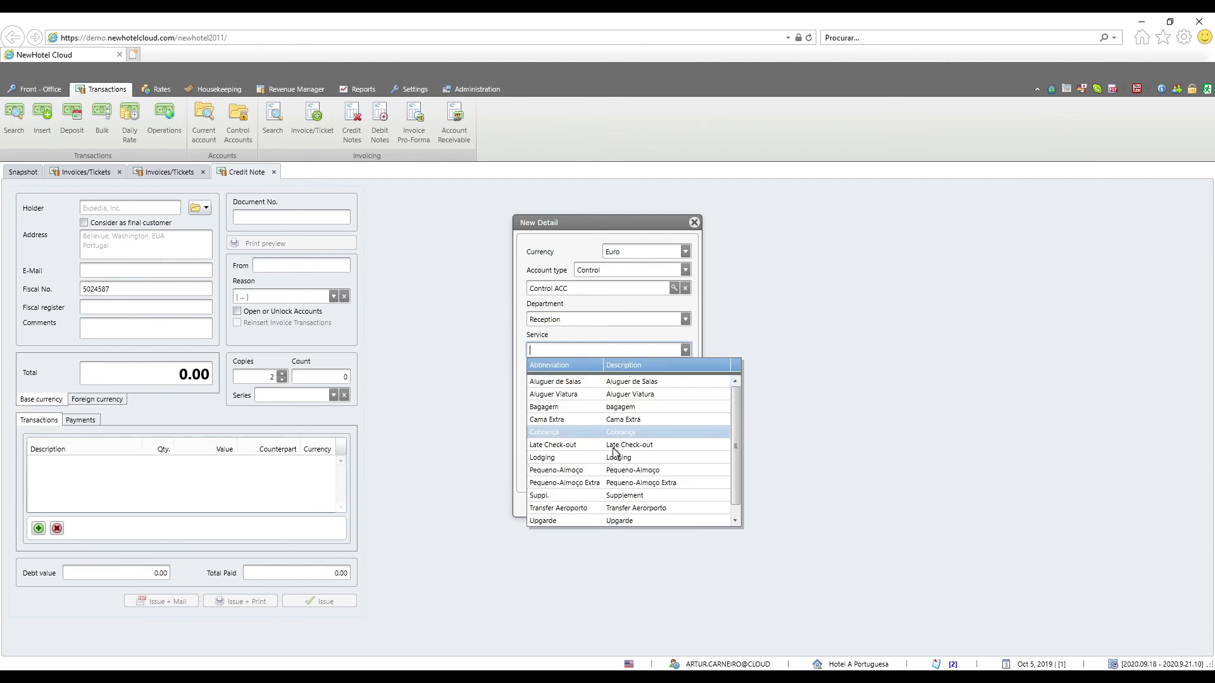
click(595, 509)
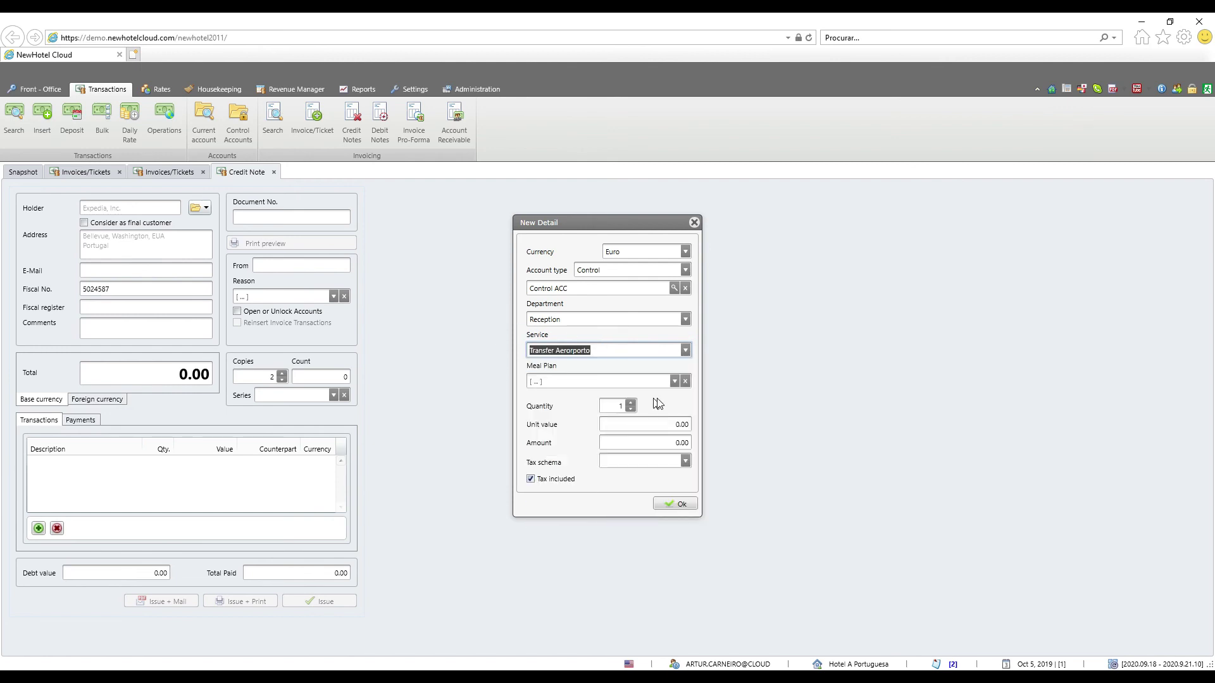
click(668, 424)
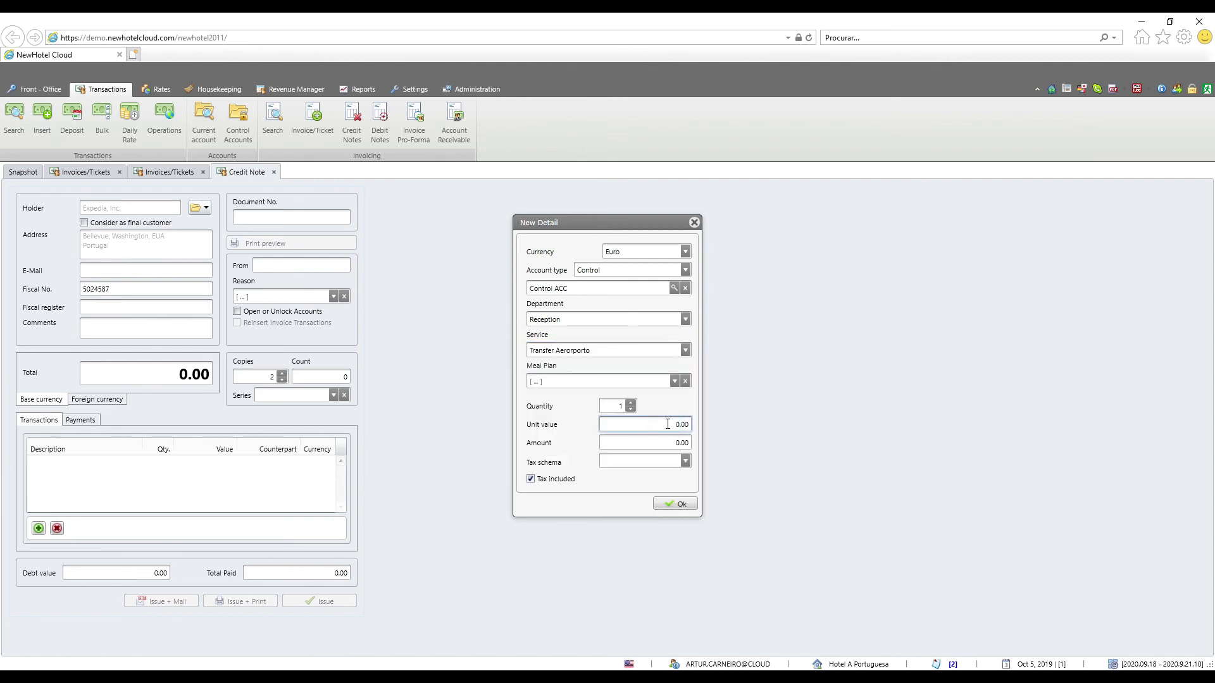
click(668, 423)
text(1000)
click(683, 504)
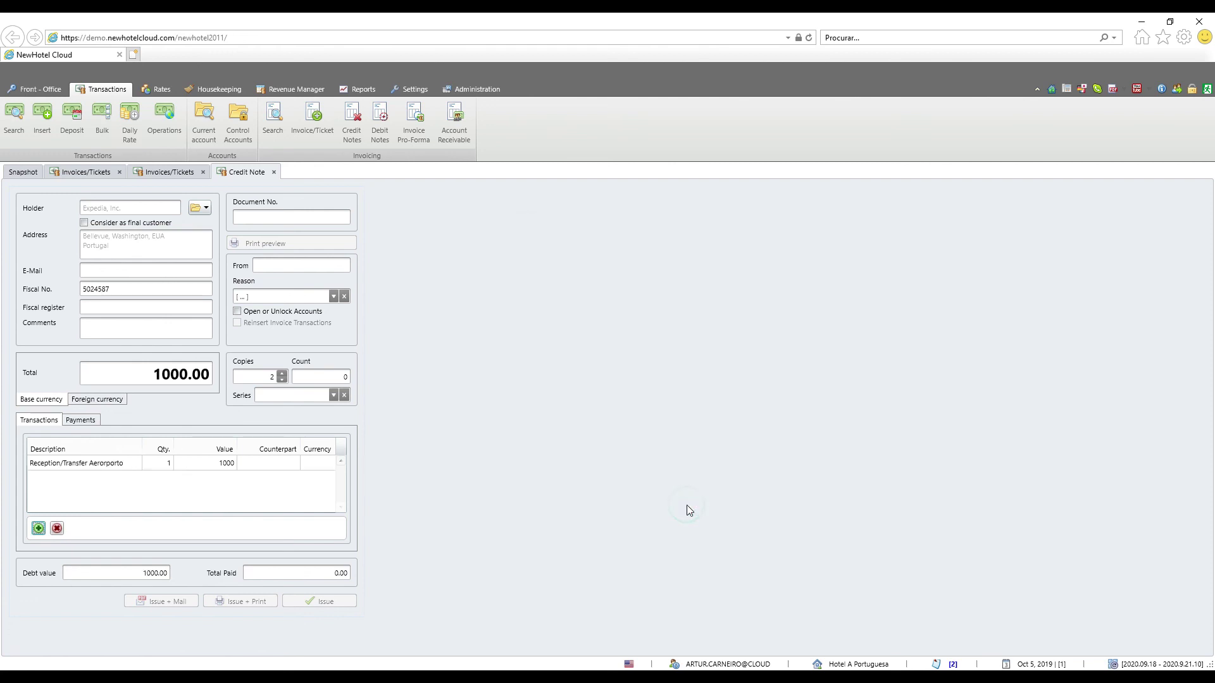
Set the credit note reason to Ajuste and add a 1000 cash payment
click(333, 298)
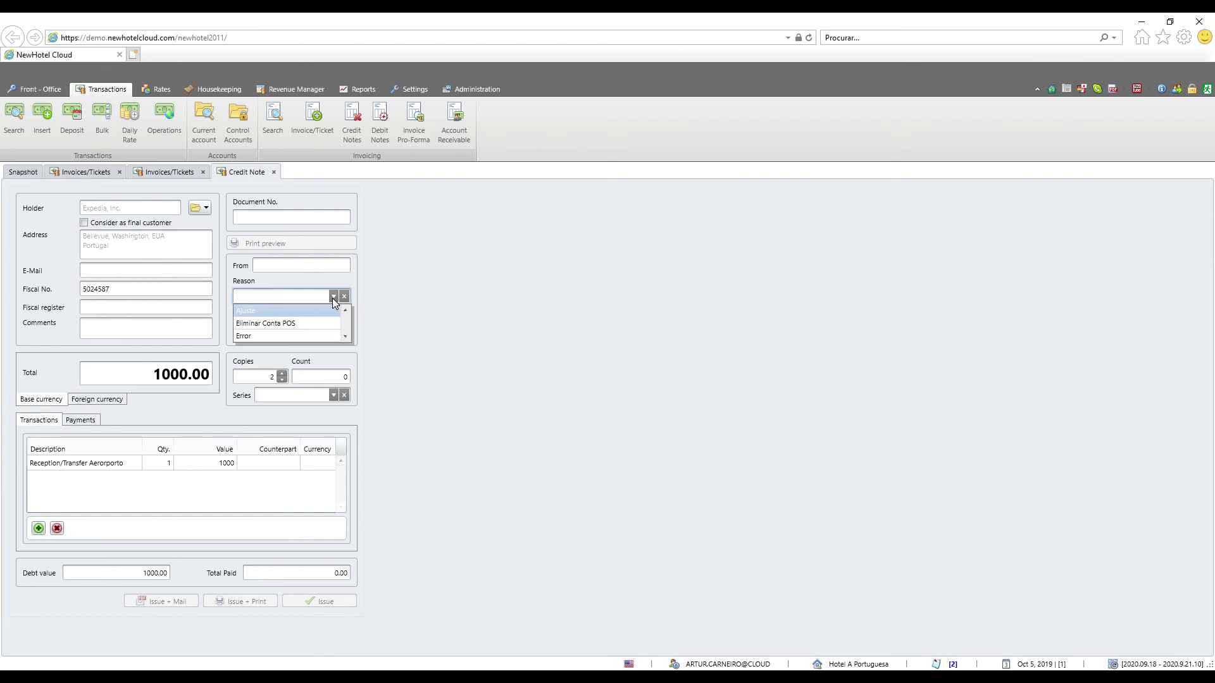
click(279, 308)
click(80, 420)
click(38, 529)
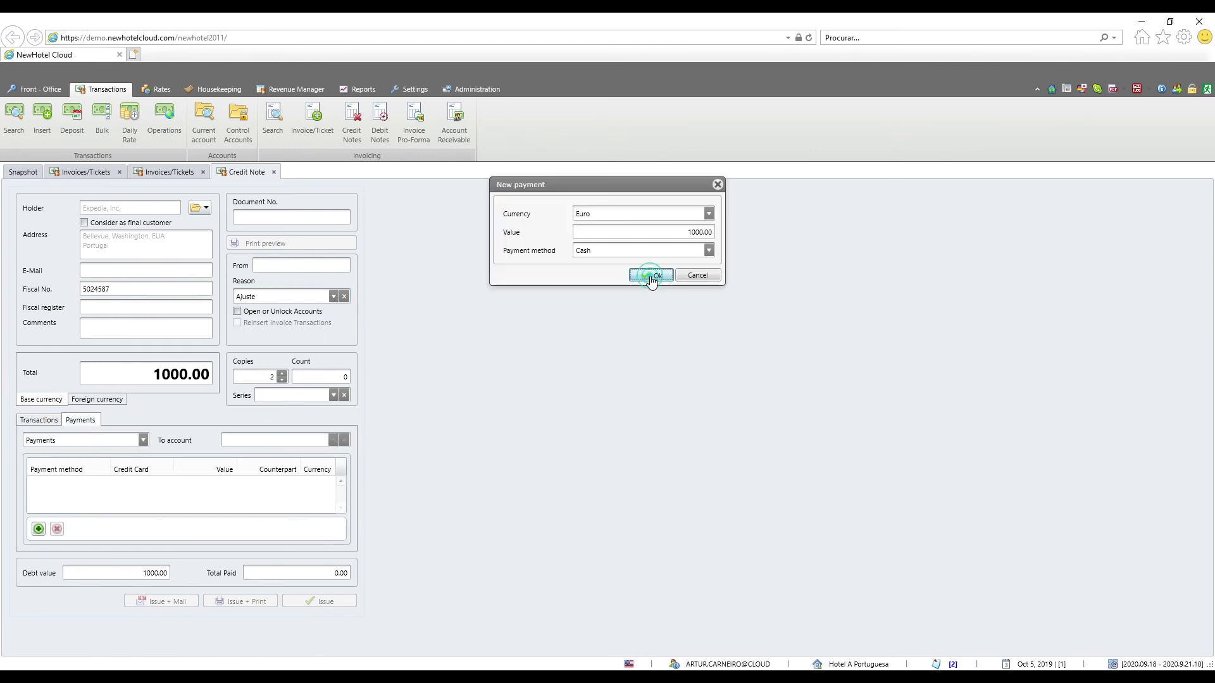
click(651, 274)
Issue and print credit note 26/NCR19, then close both printout previews
click(244, 601)
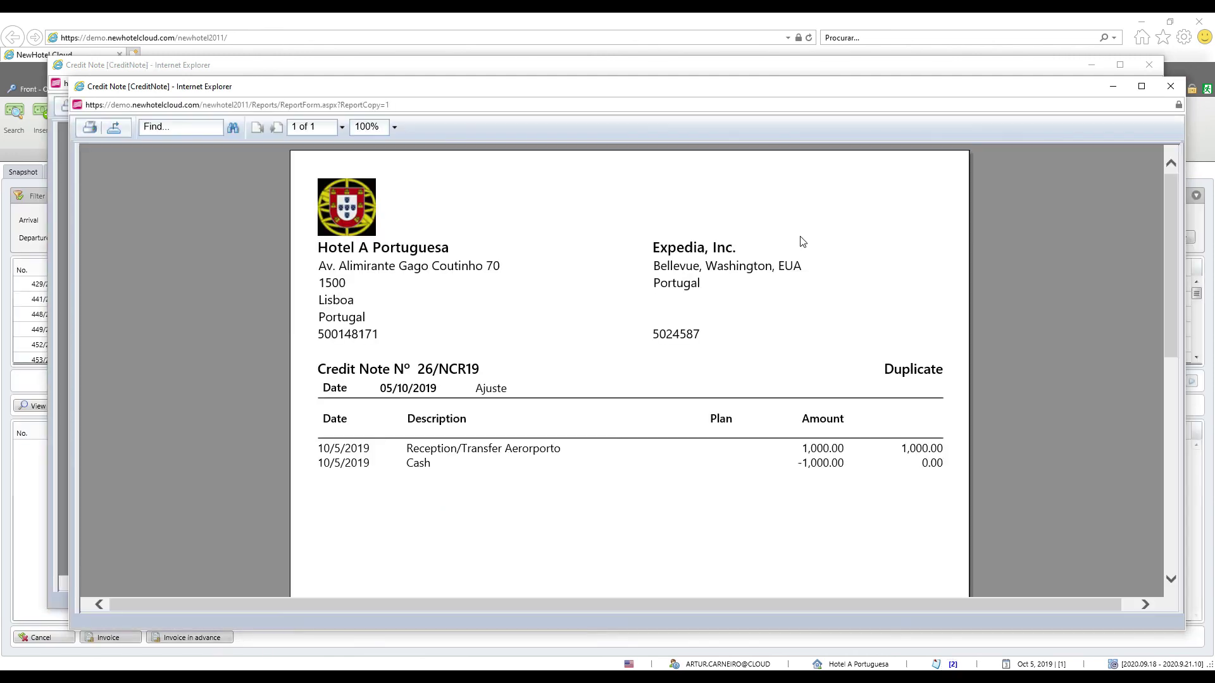
click(1167, 86)
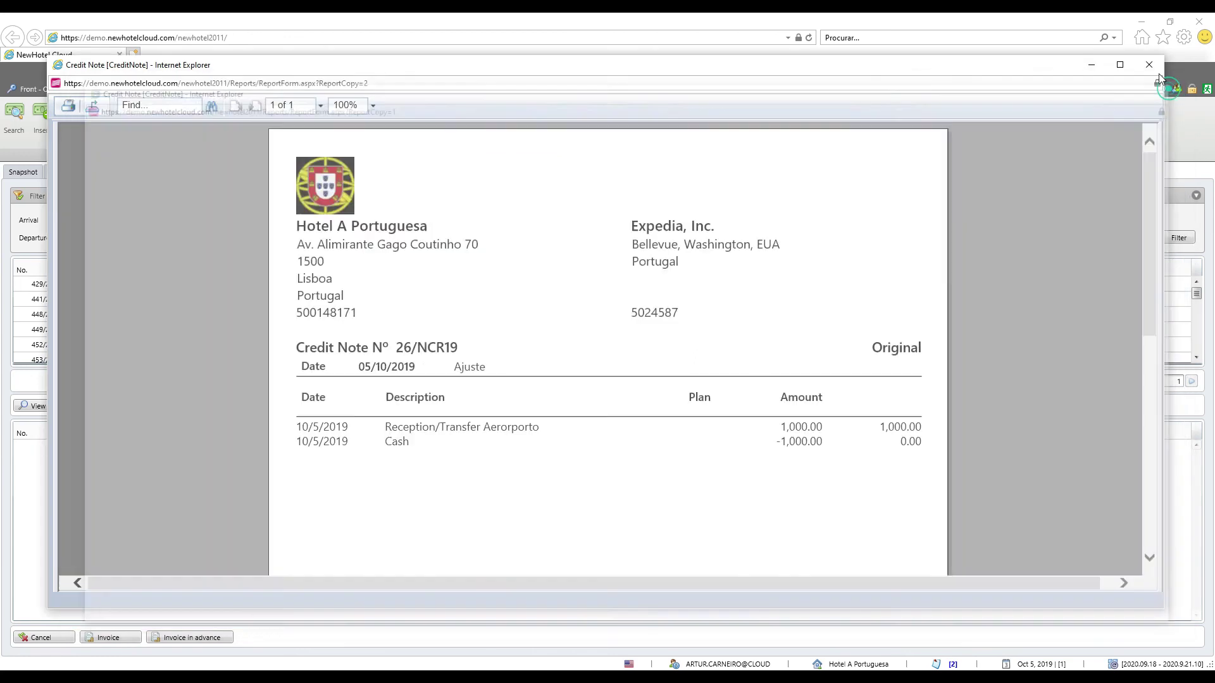
click(1150, 66)
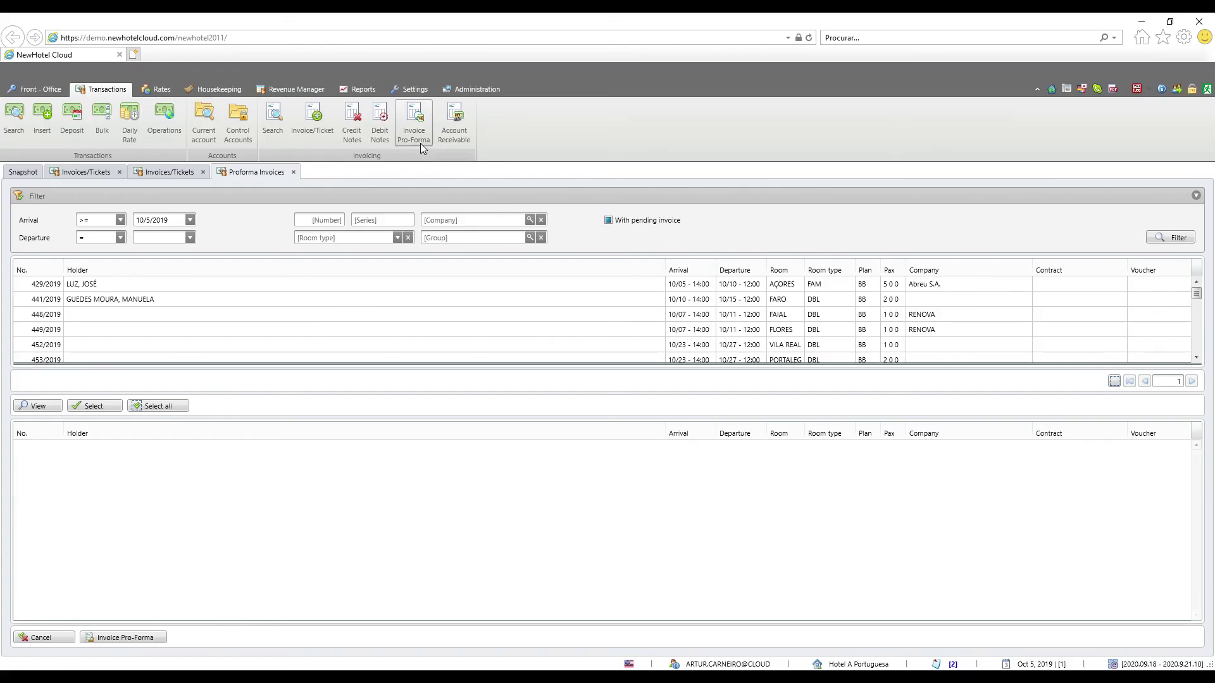
Find reservation 580/2019 in the pending list and move it into the billing grid
scroll(373, 265, down, 2)
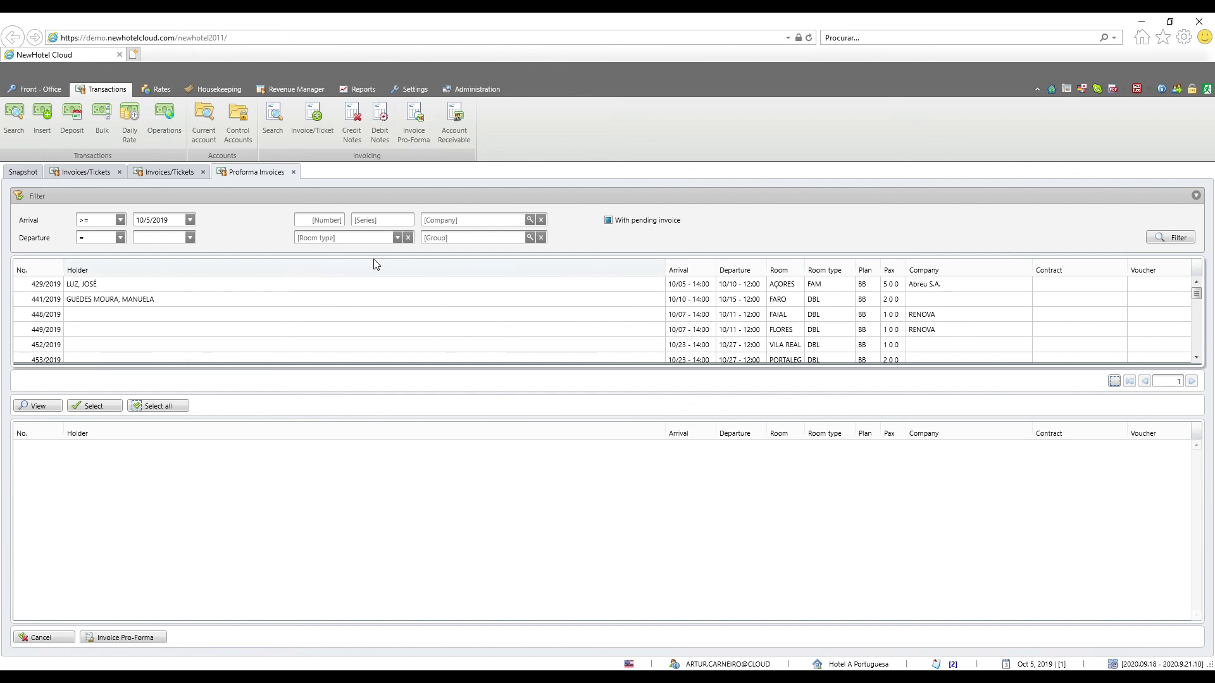
scroll(363, 295, down, 6)
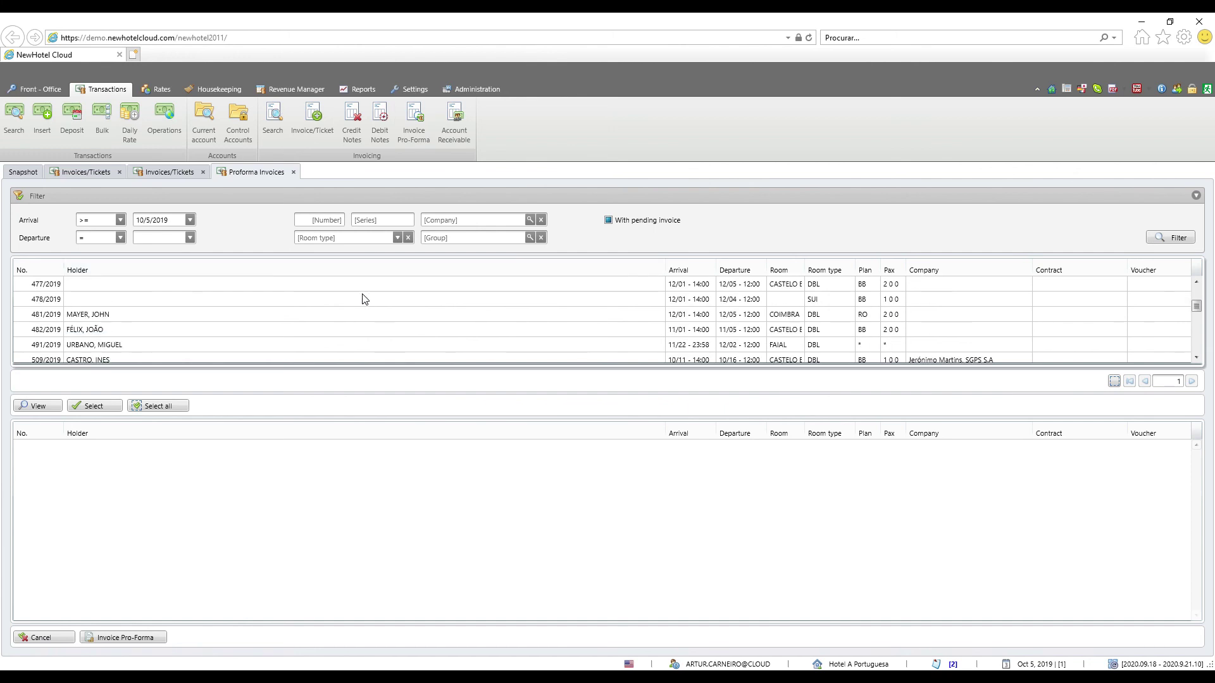
scroll(363, 298, down, 5)
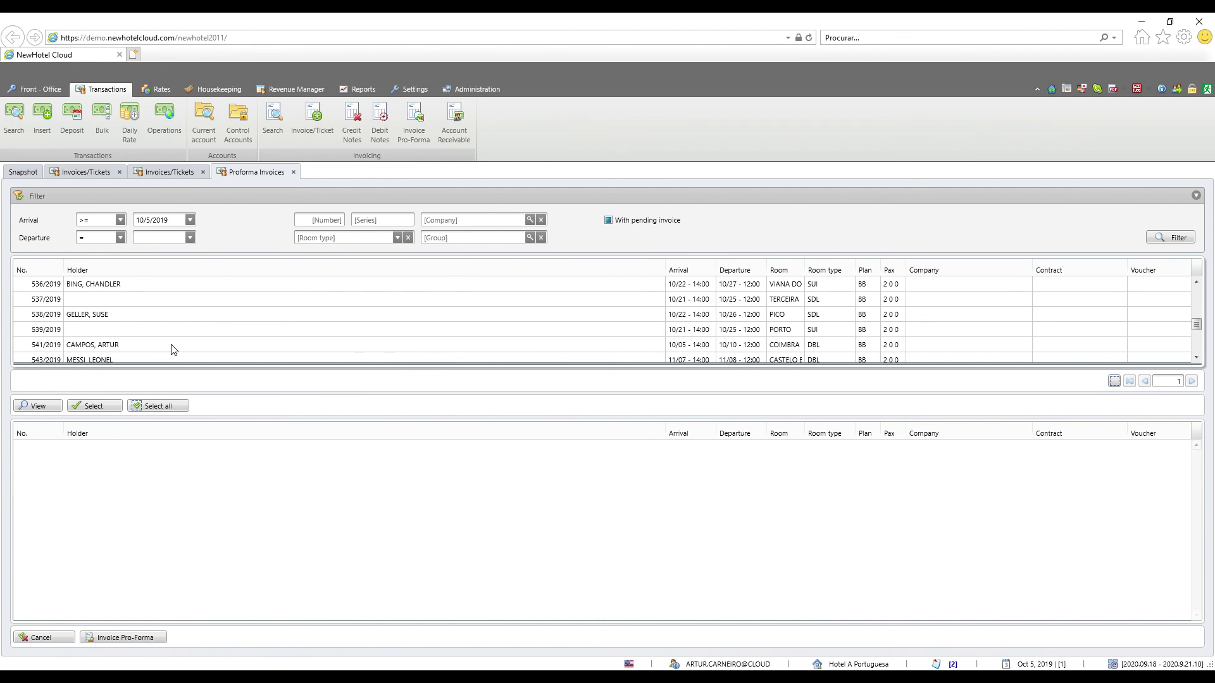
scroll(173, 350, down, 5)
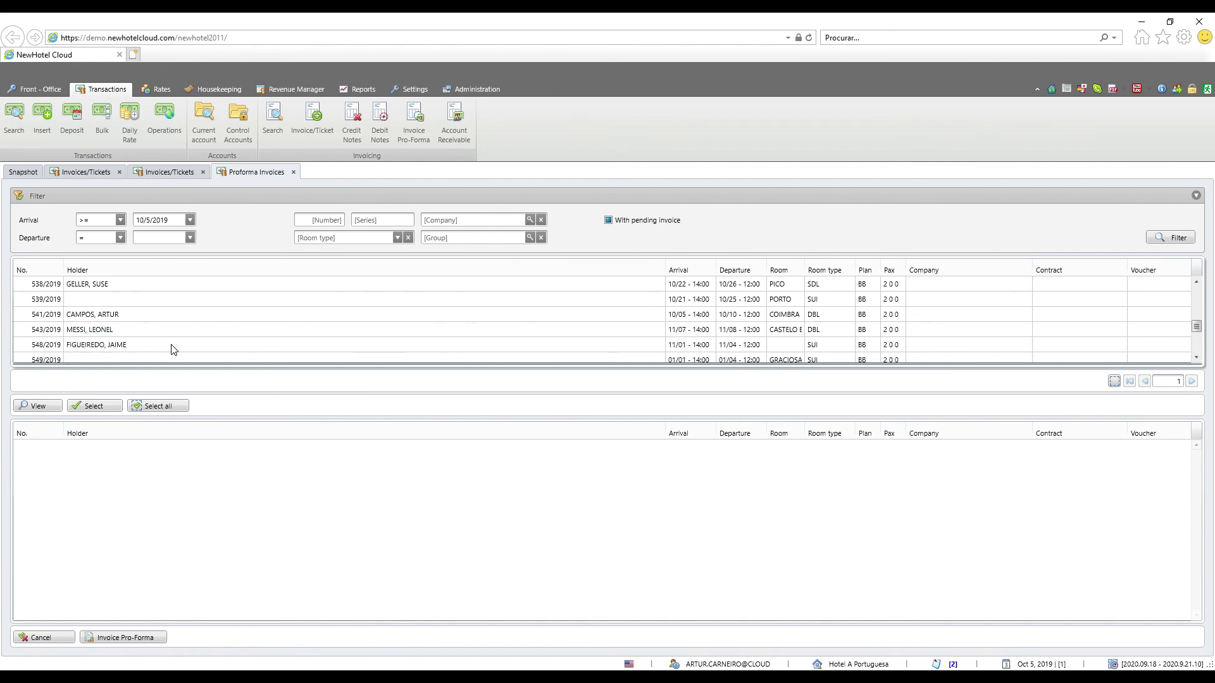
scroll(174, 350, down, 2)
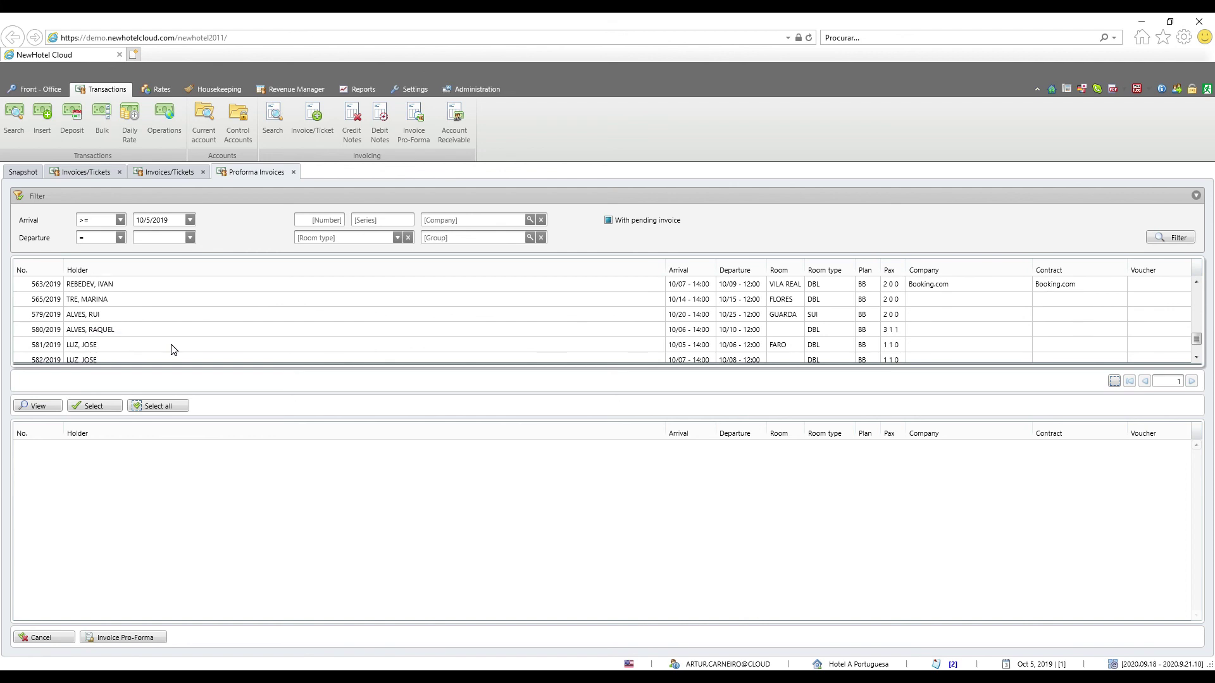
click(98, 332)
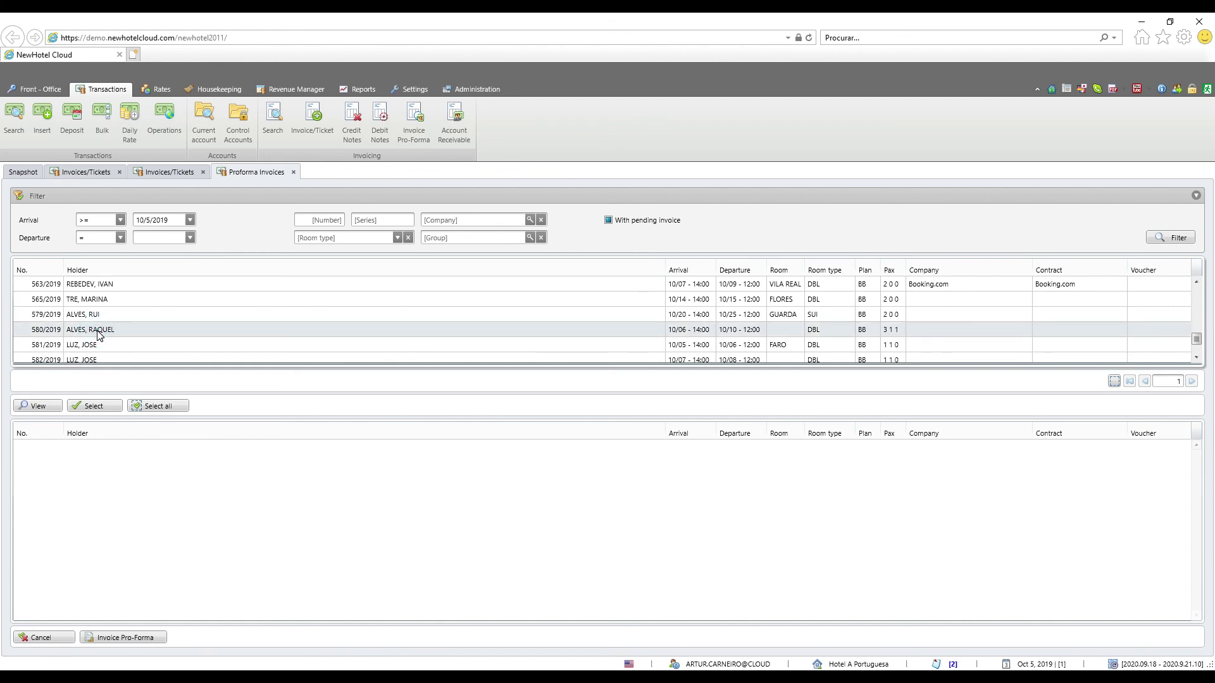
click(96, 407)
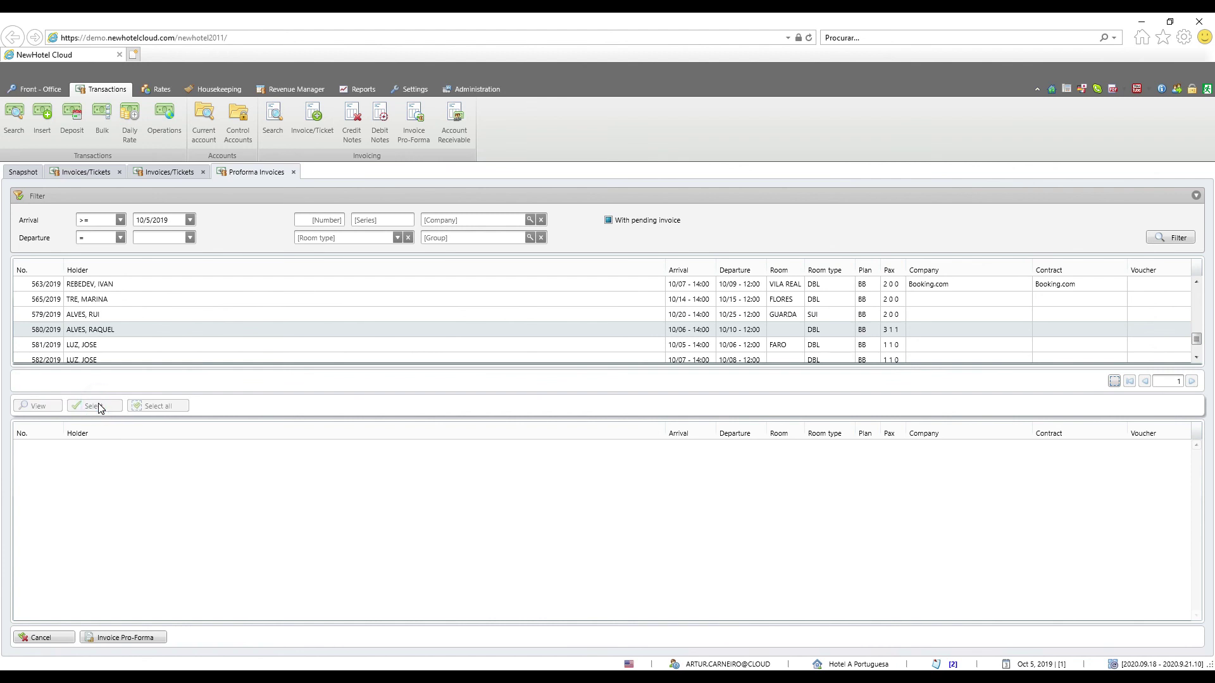
Create an Invoice Pro-Forma for reservation 580/2019, totalling 1044.00 in series PROF2019
click(103, 449)
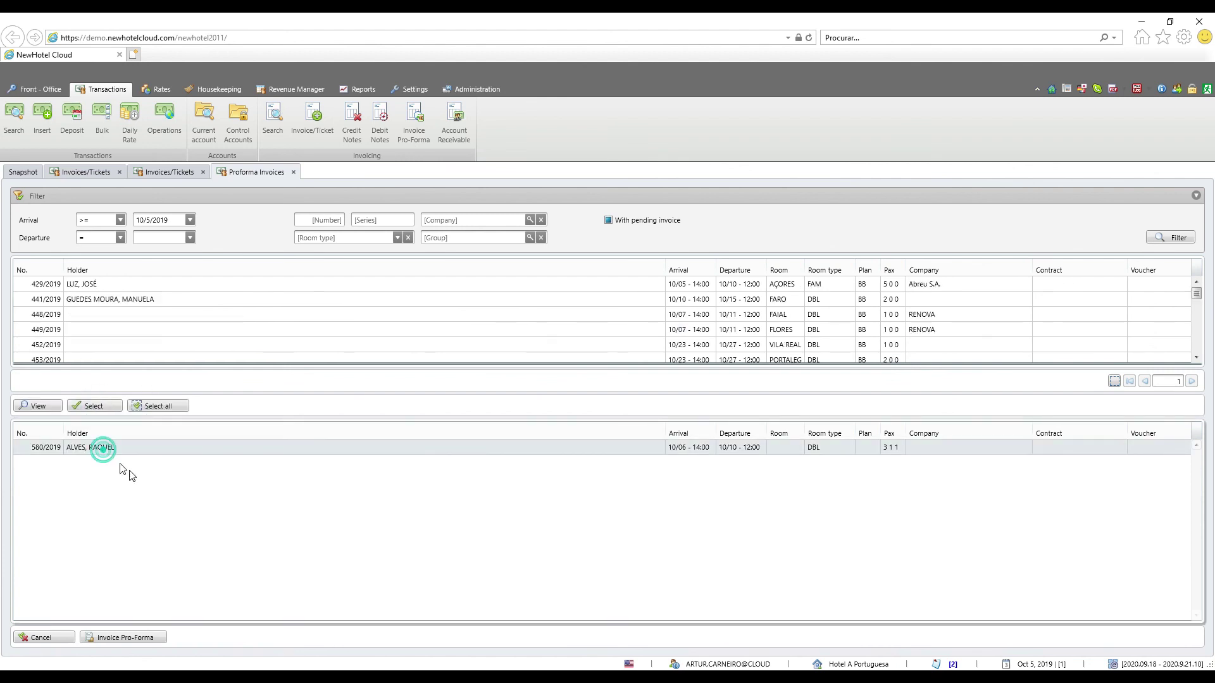
click(123, 640)
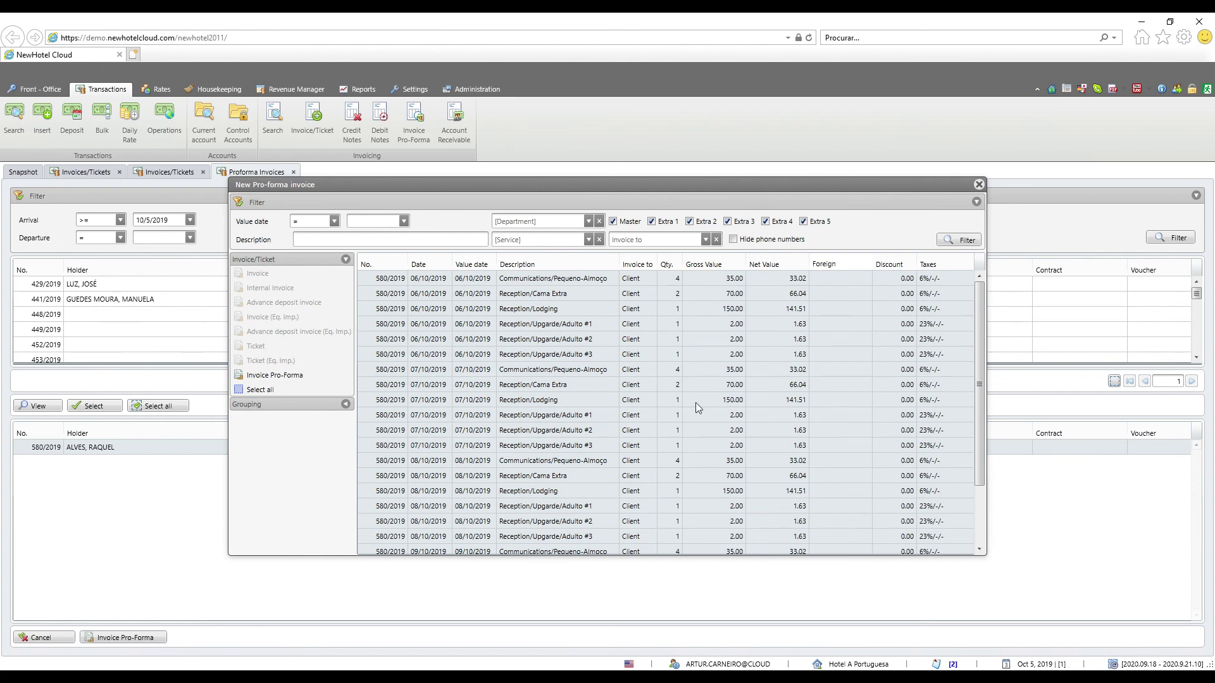
scroll(506, 399, down, 2)
scroll(506, 400, down, 1)
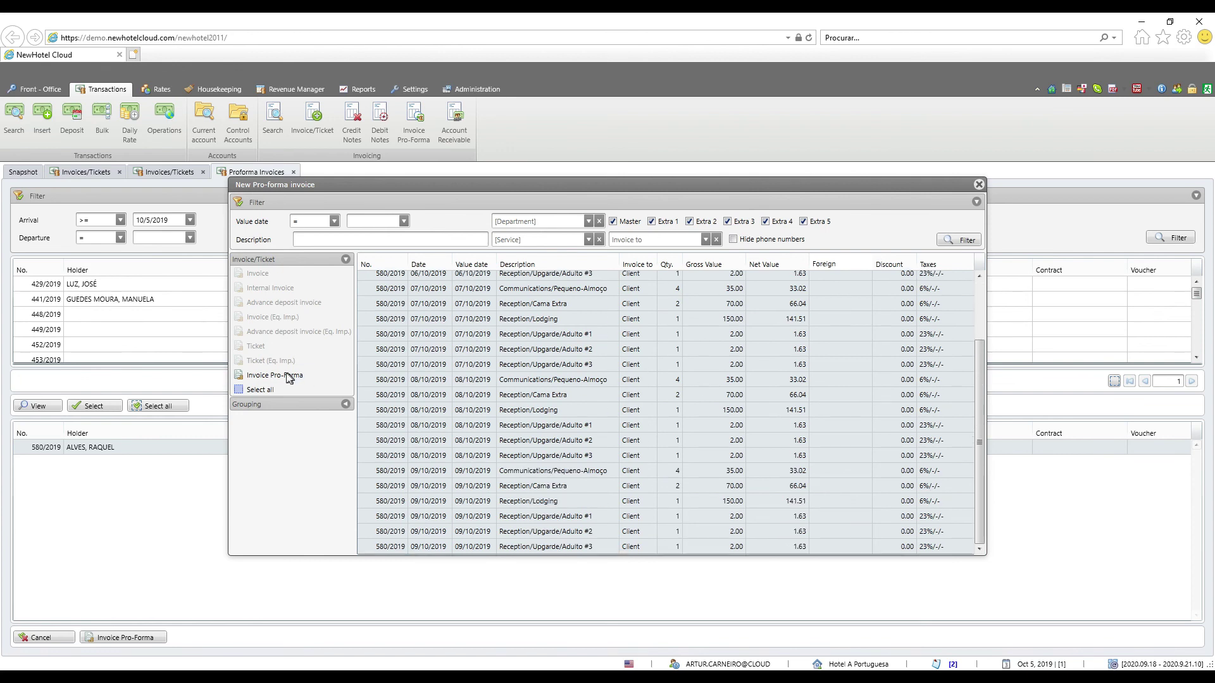
click(293, 376)
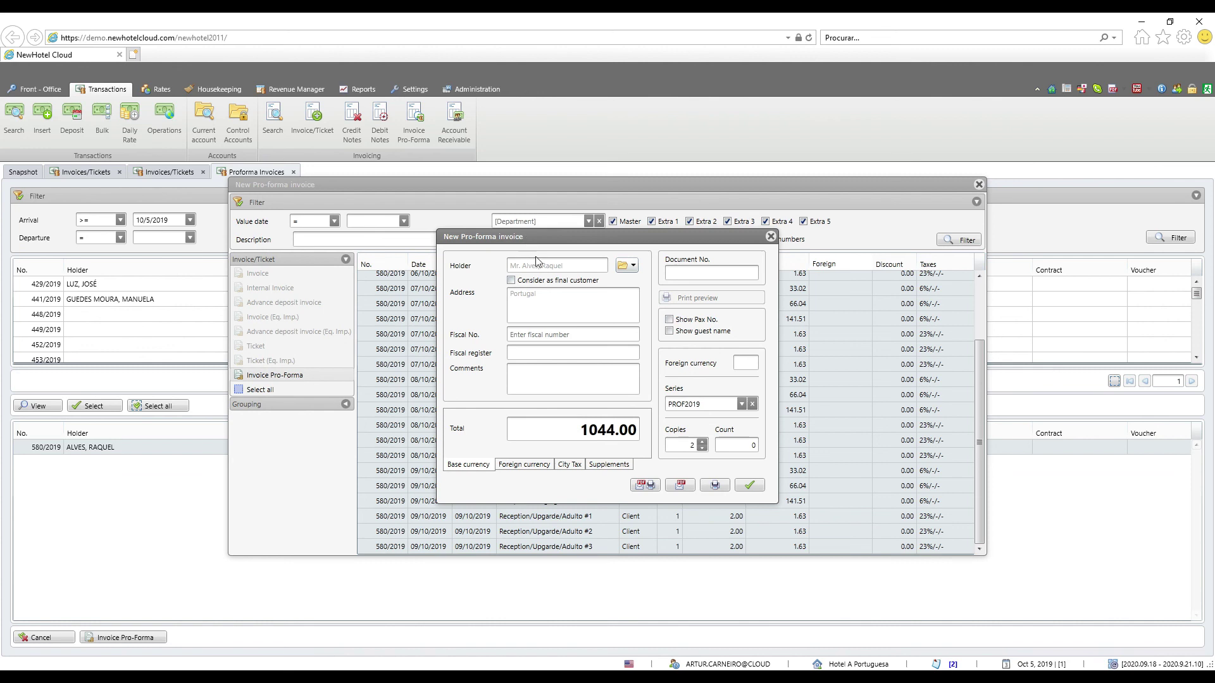
Enter the guest's fiscal number and issue and print the 1044.00 pro-forma
click(542, 336)
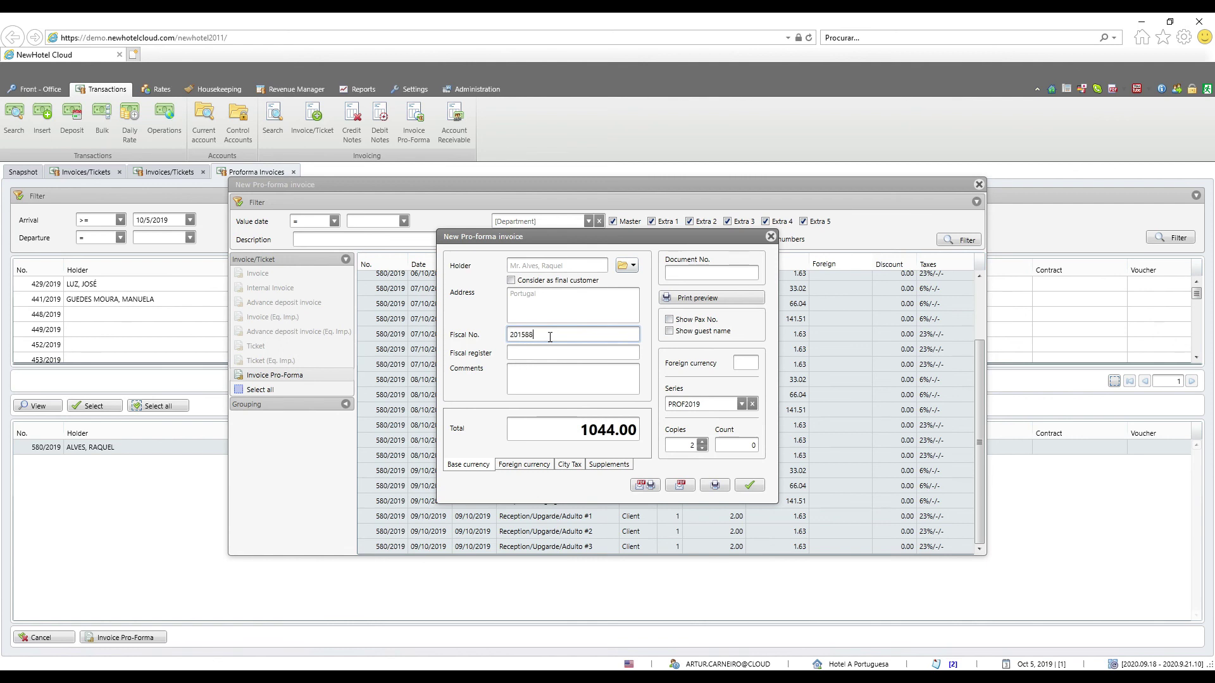
click(714, 486)
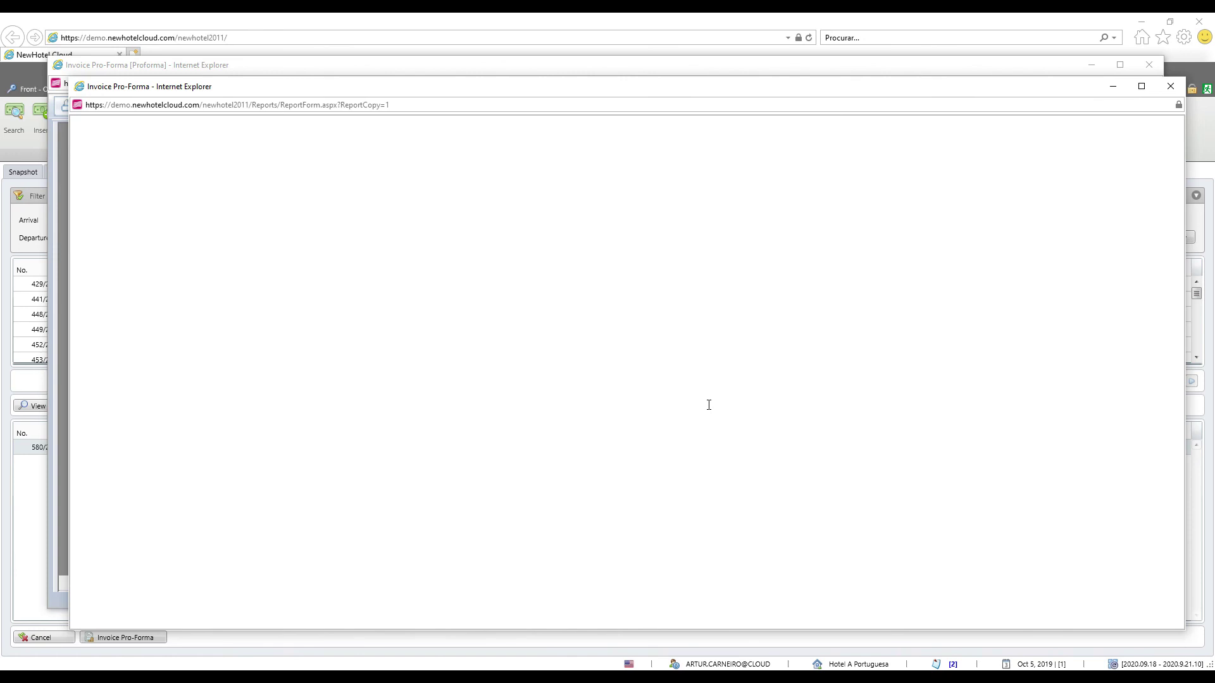
Review the 4/PROF2019 printout, including its 'This document is not an invoice' note
scroll(578, 393, down, 5)
scroll(578, 392, down, 3)
scroll(577, 393, up, 8)
scroll(578, 393, down, 7)
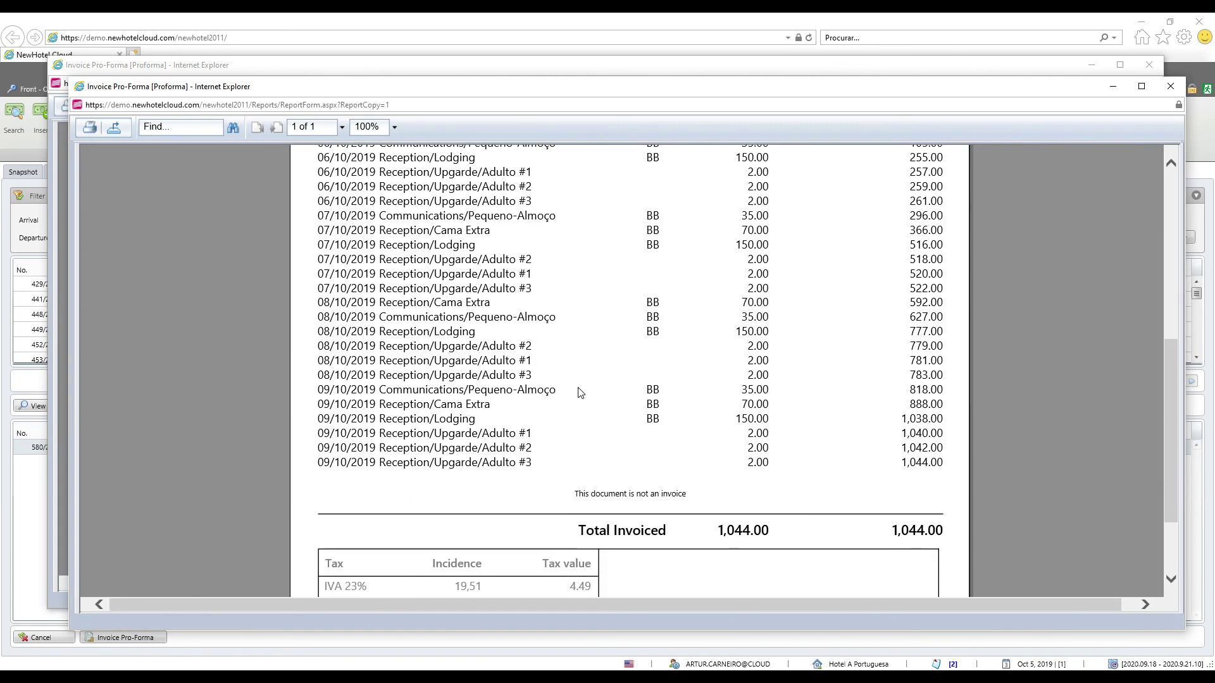
scroll(578, 392, down, 2)
scroll(578, 393, up, 7)
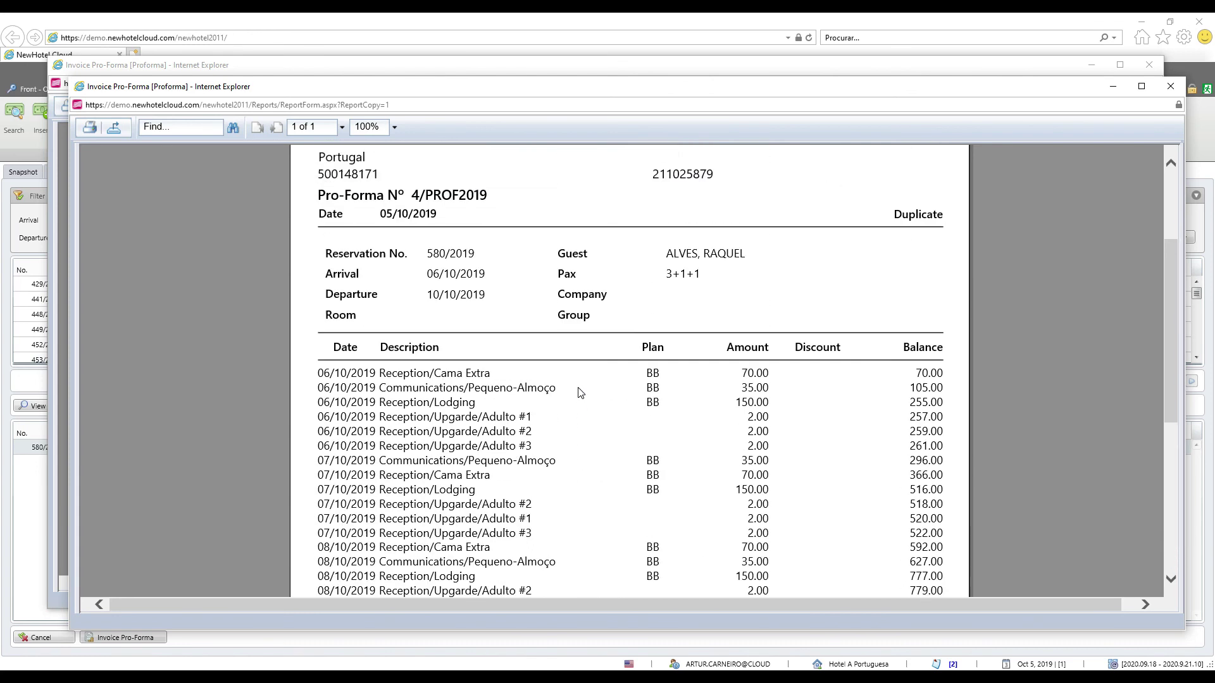
scroll(580, 393, down, 6)
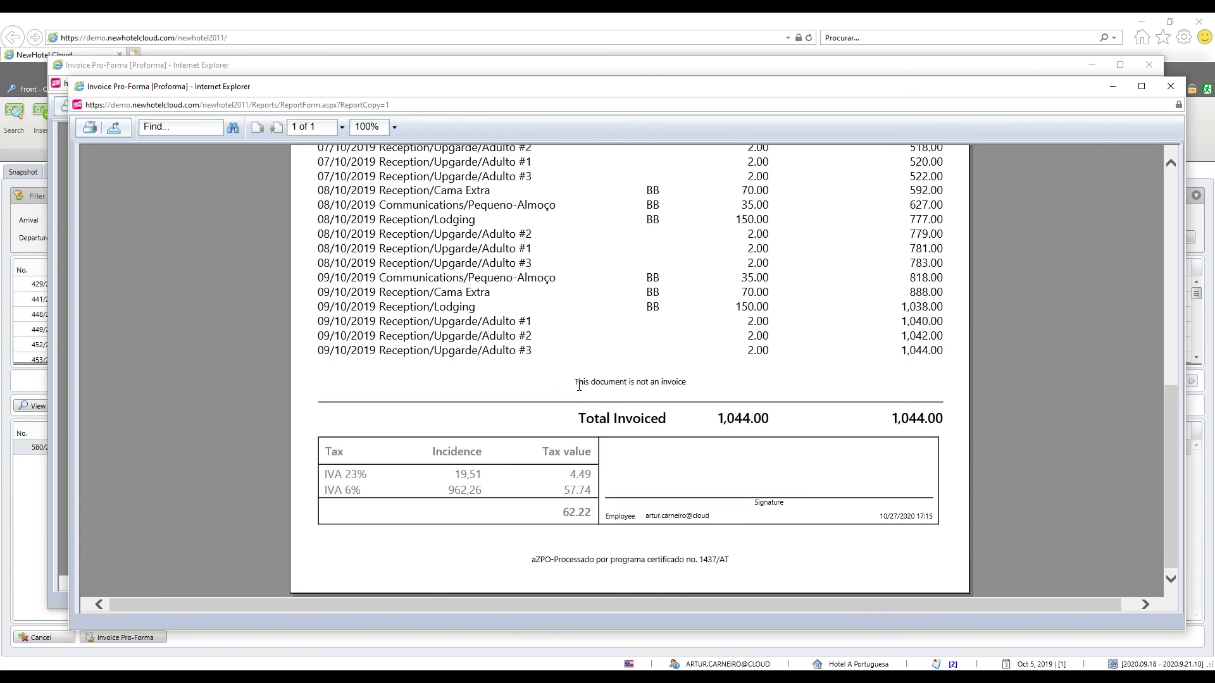
mouse_move(709, 383)
mouse_down()
mouse_move(582, 386)
mouse_move(697, 383)
mouse_up()
click(580, 384)
click(696, 386)
scroll(628, 396, up, 7)
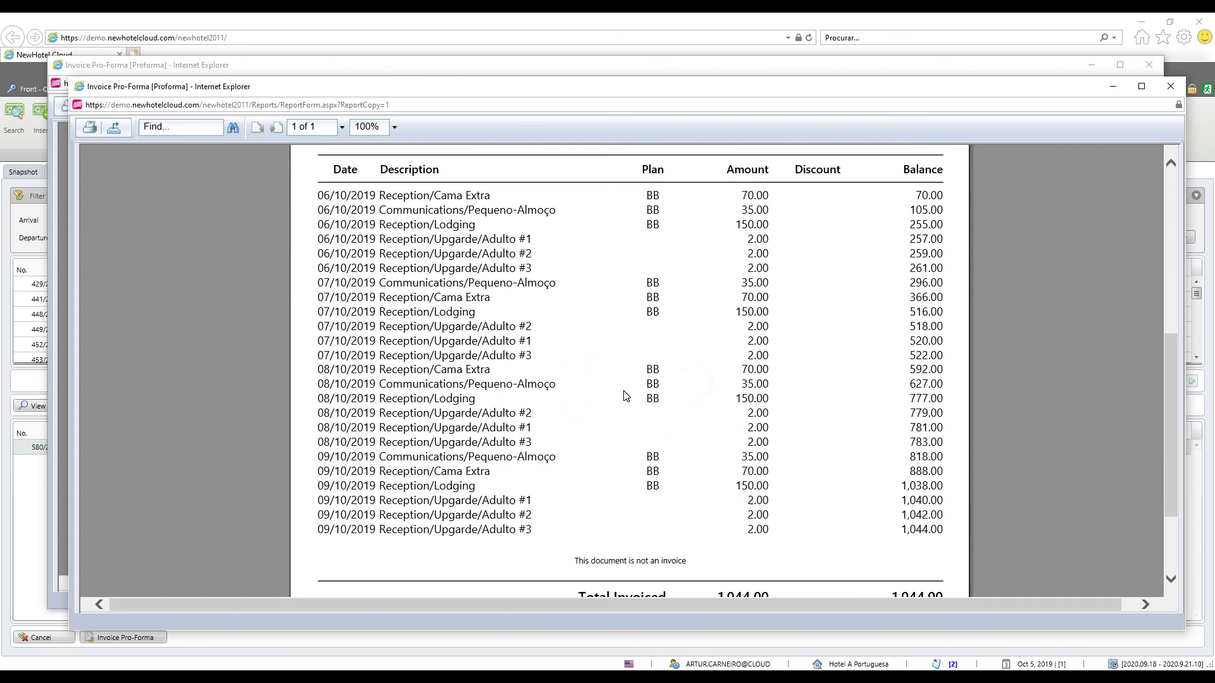
Close both pro-forma printouts and the New Pro-forma invoice window
click(1170, 86)
click(1148, 64)
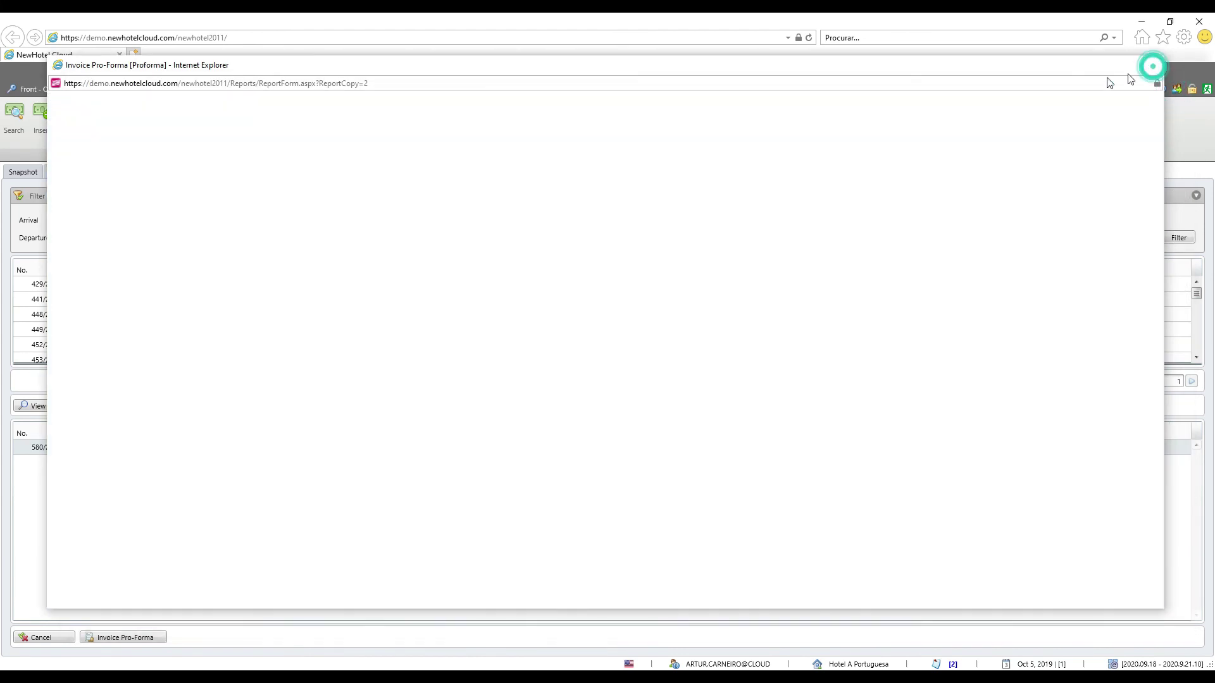
click(979, 185)
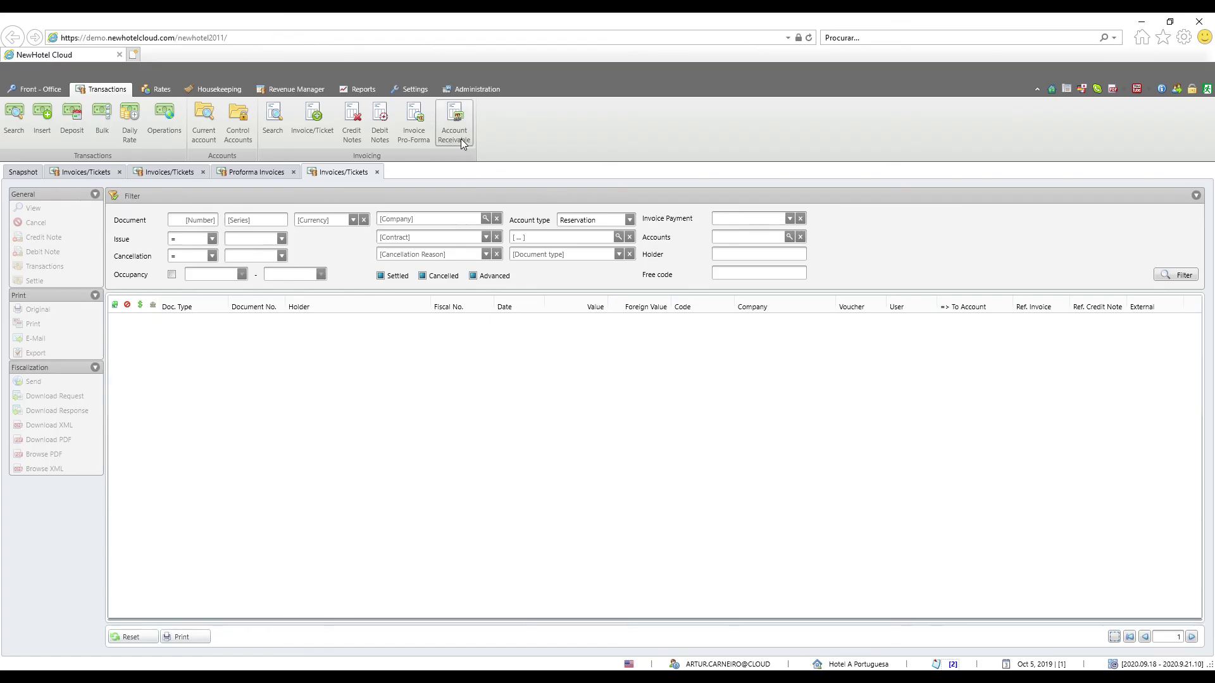
Review the Account Receivable company balances, selecting Abreu S.A., then switch to Front-Office
click(461, 139)
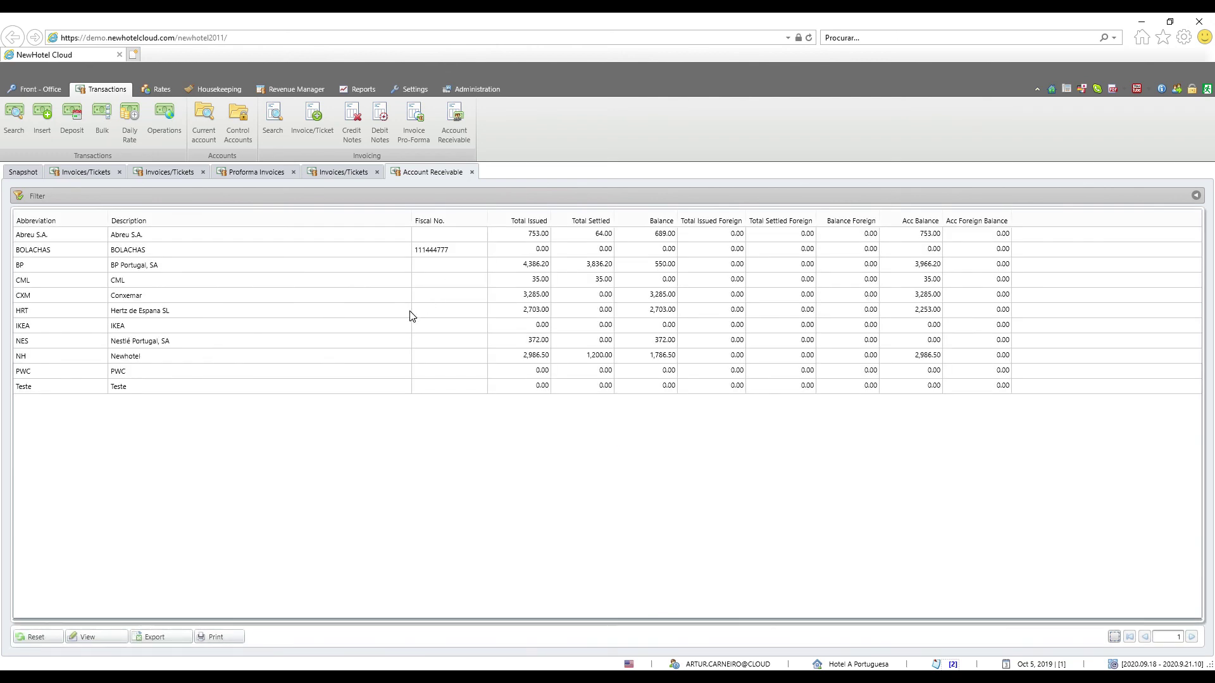
click(544, 236)
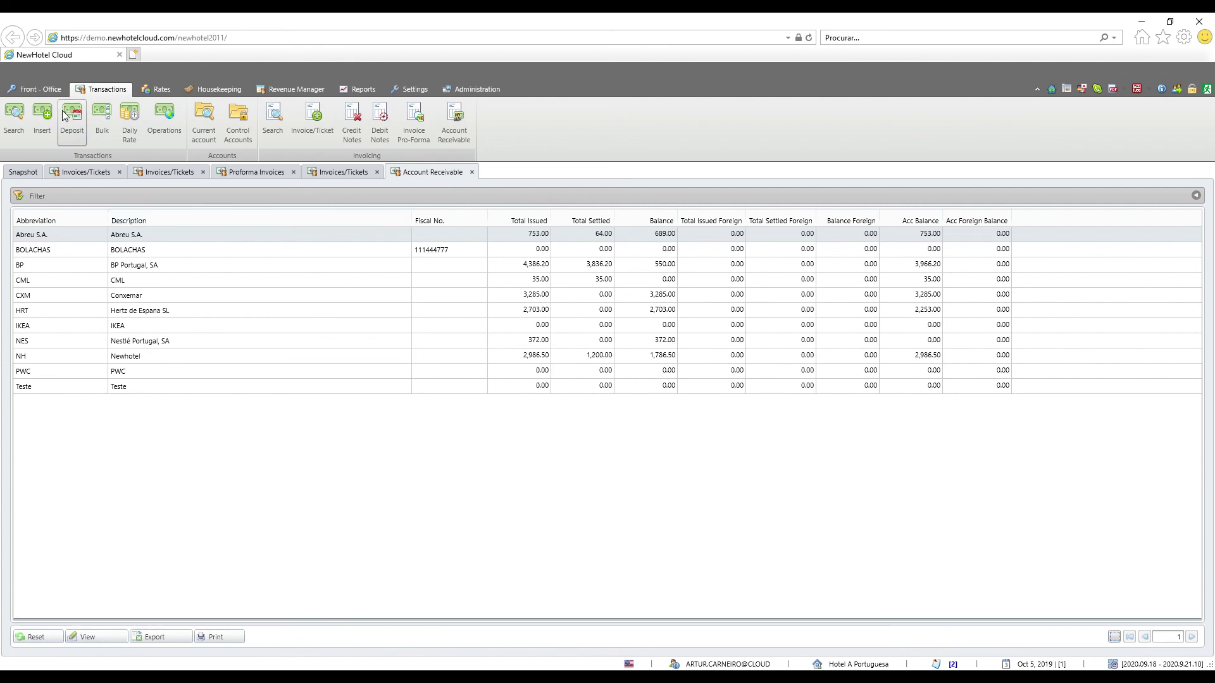
click(50, 89)
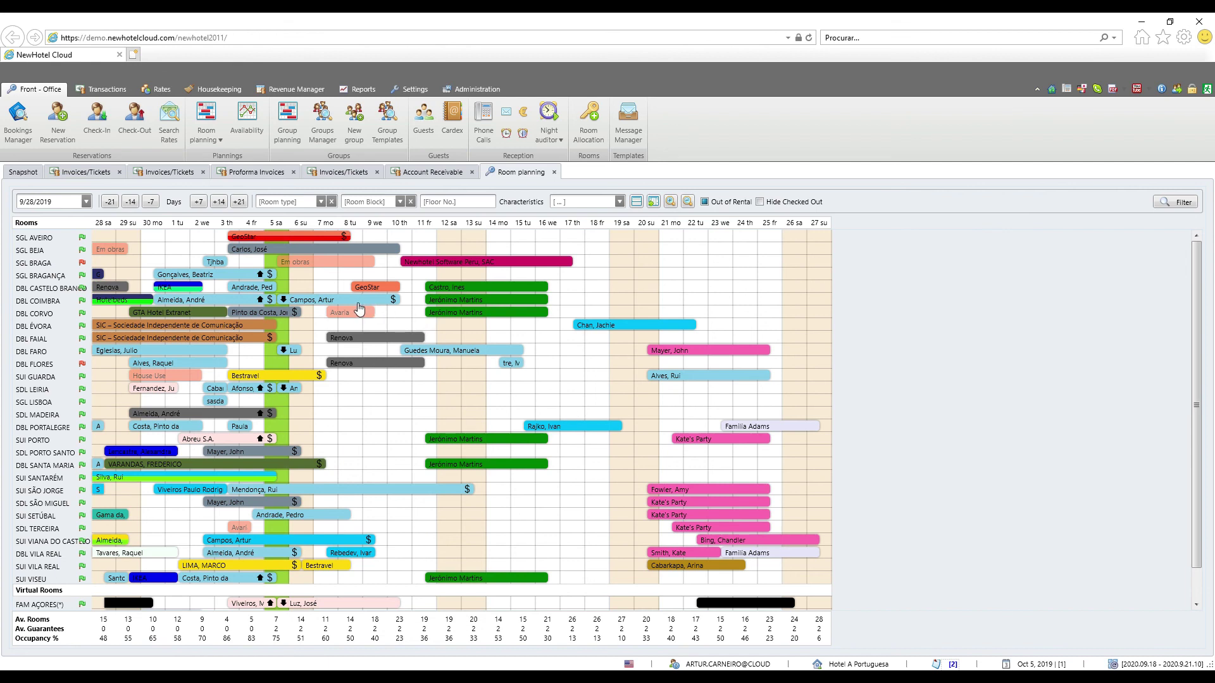
Invoice the DBL COIMBRA reservation 541/2019 charges in advance as a 145.00 standard invoice
right_click(353, 299)
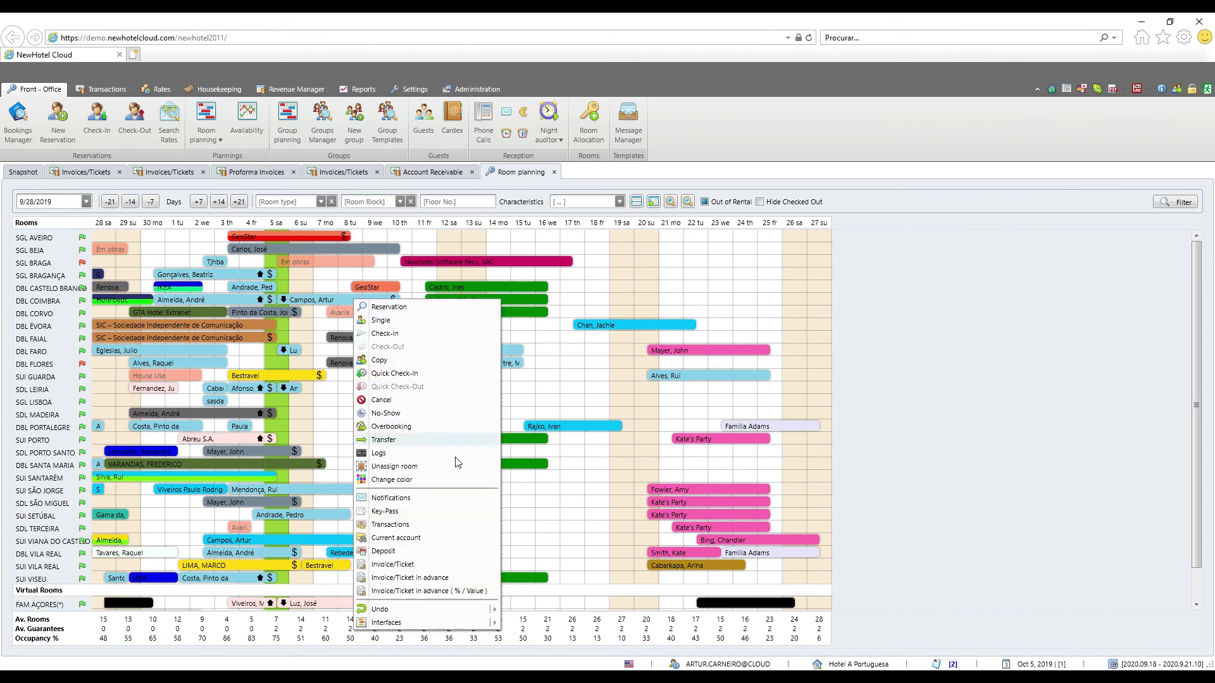
click(423, 578)
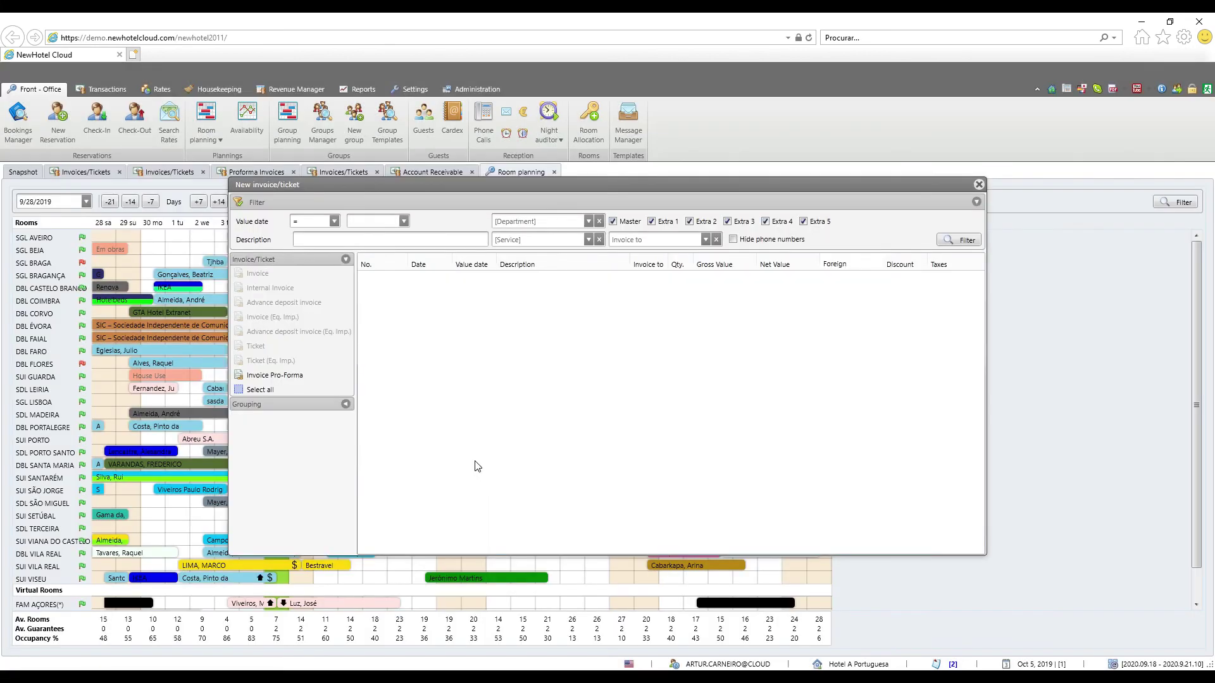
click(268, 273)
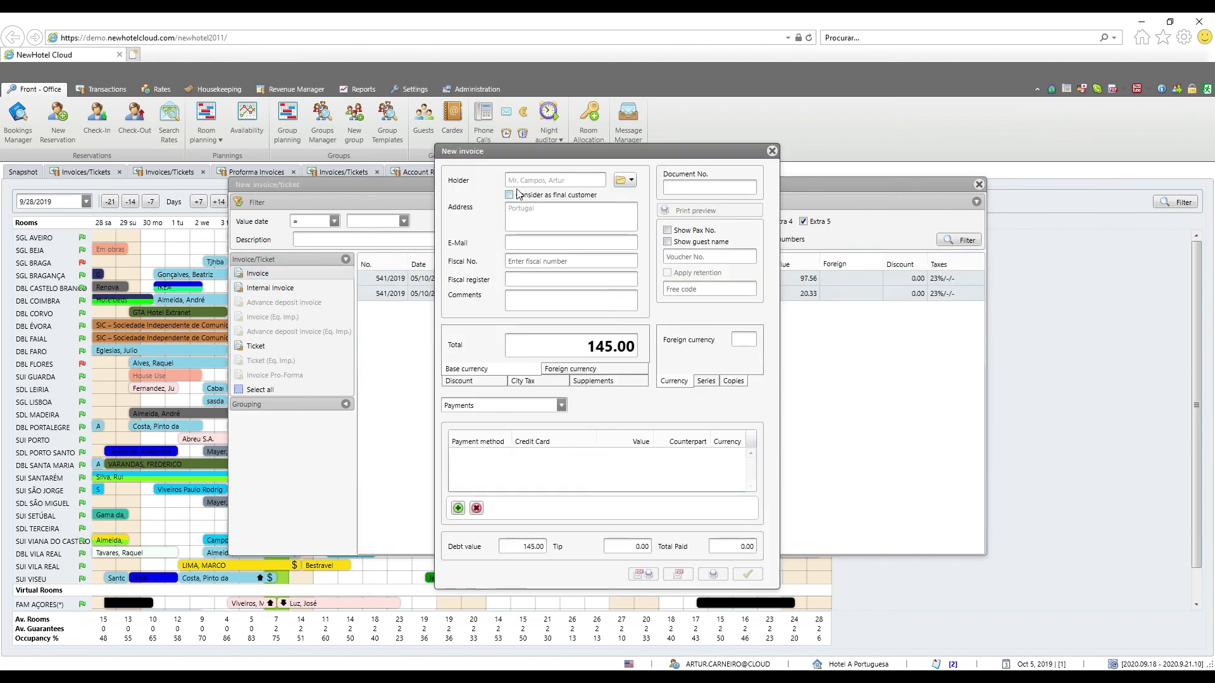
Add the fiscal number, pay by account transfer to CML, and issue invoice 477/FCT19
click(527, 262)
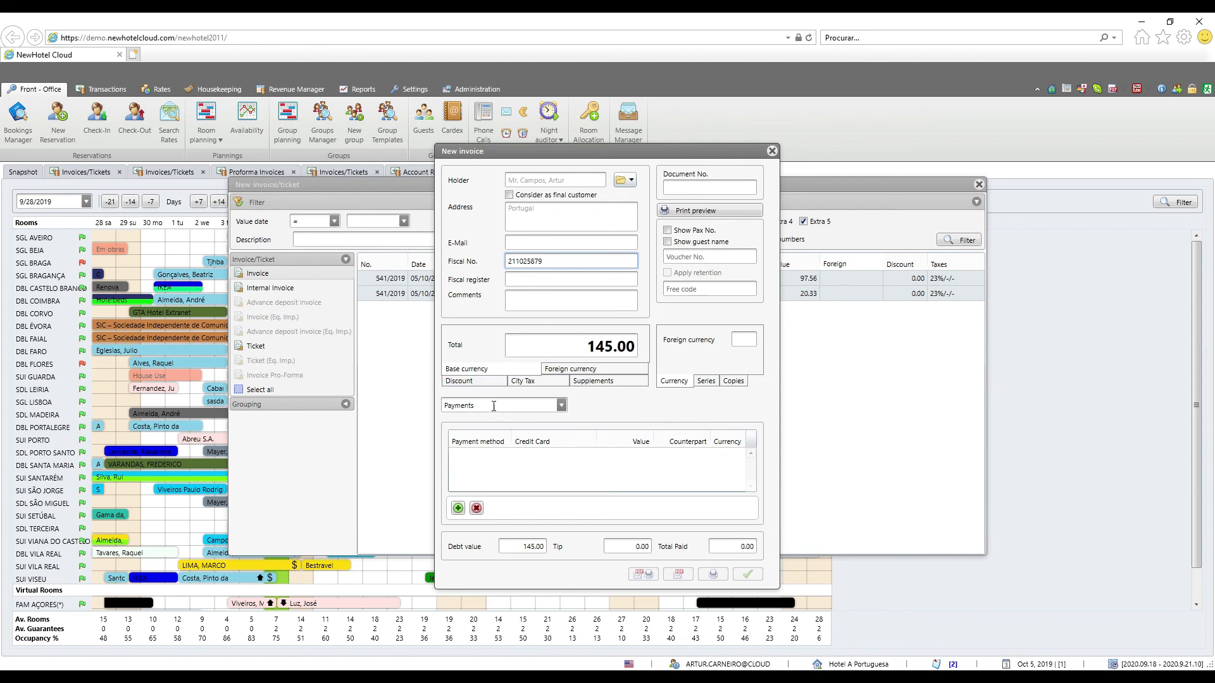
click(561, 406)
click(561, 406)
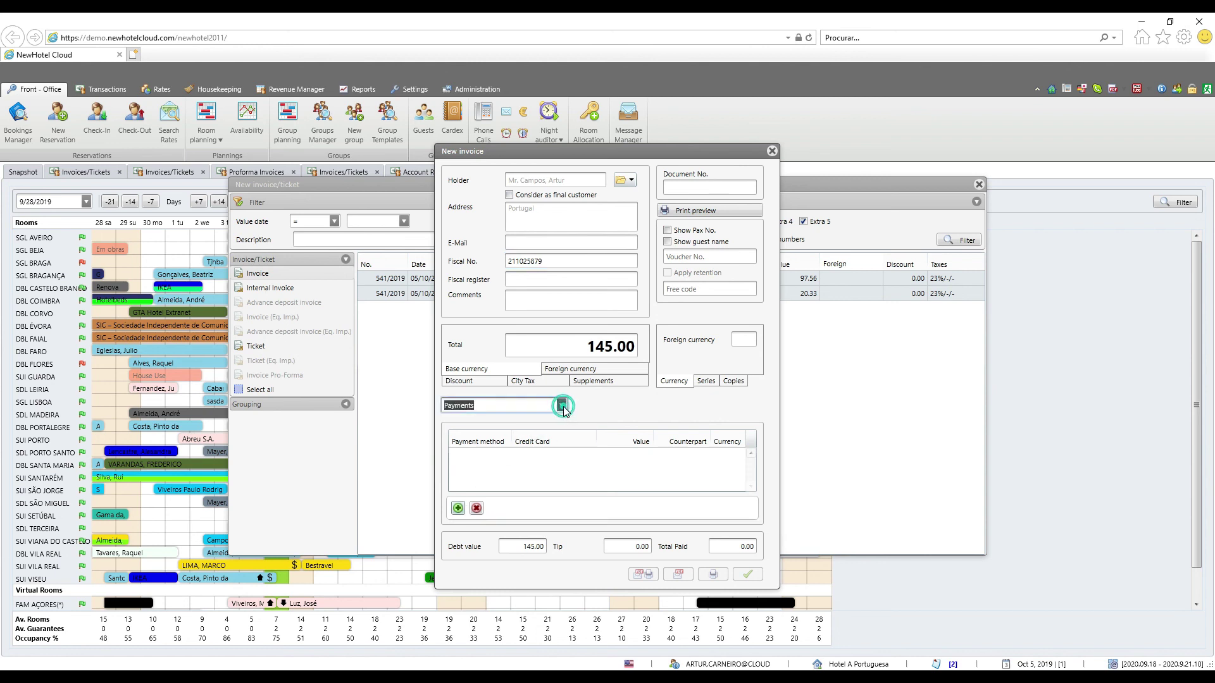
click(523, 431)
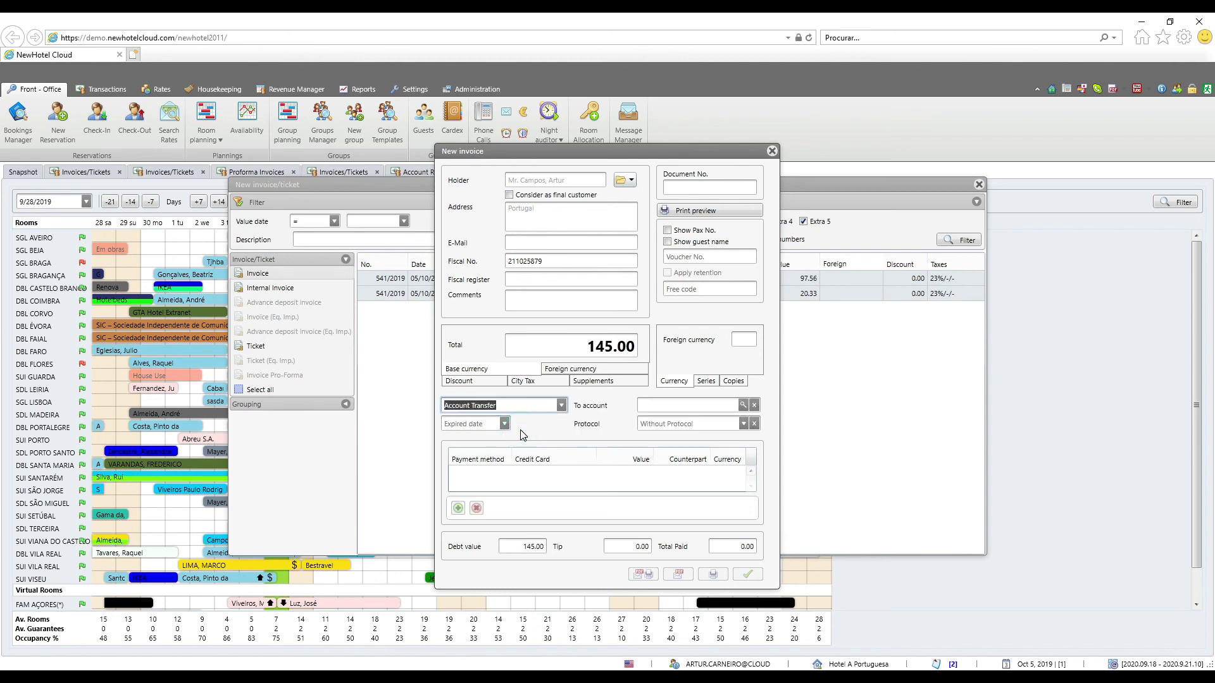
click(744, 406)
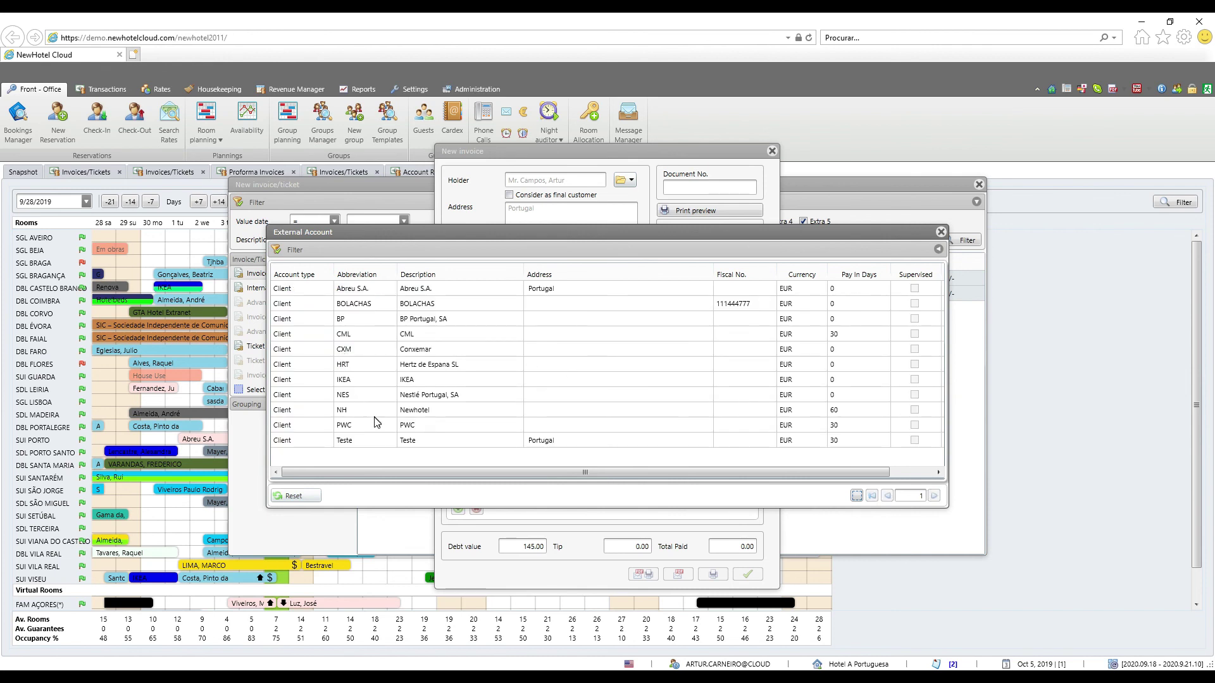
double_click(361, 333)
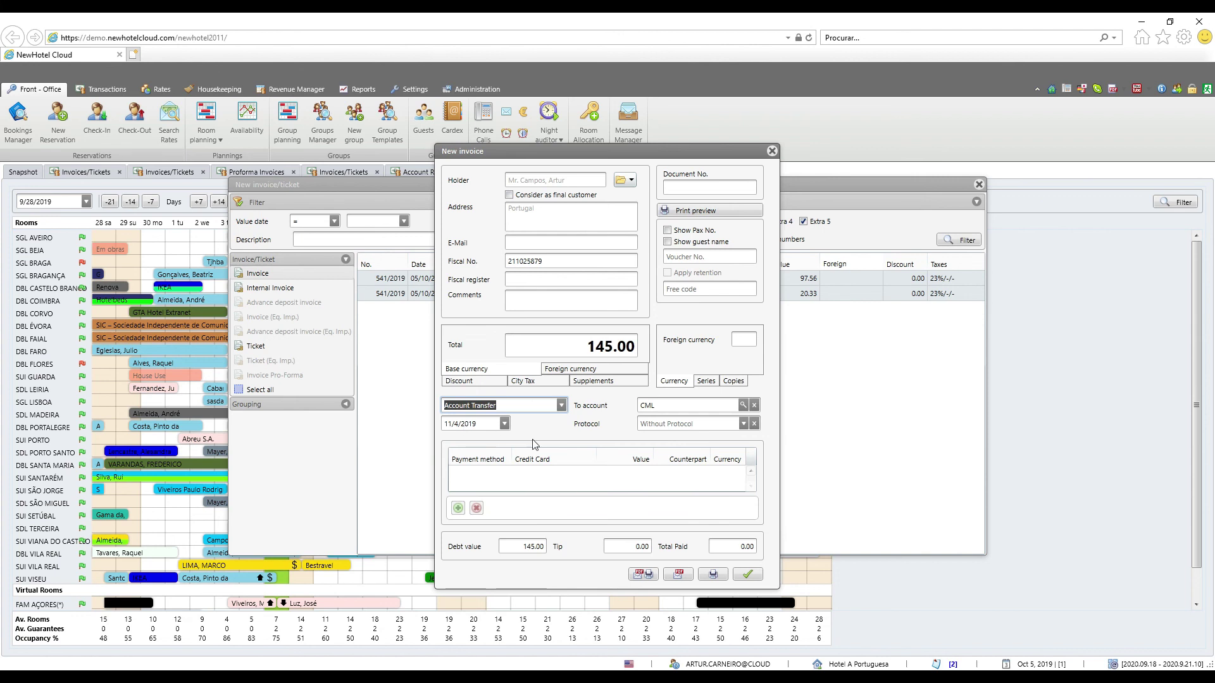
click(711, 576)
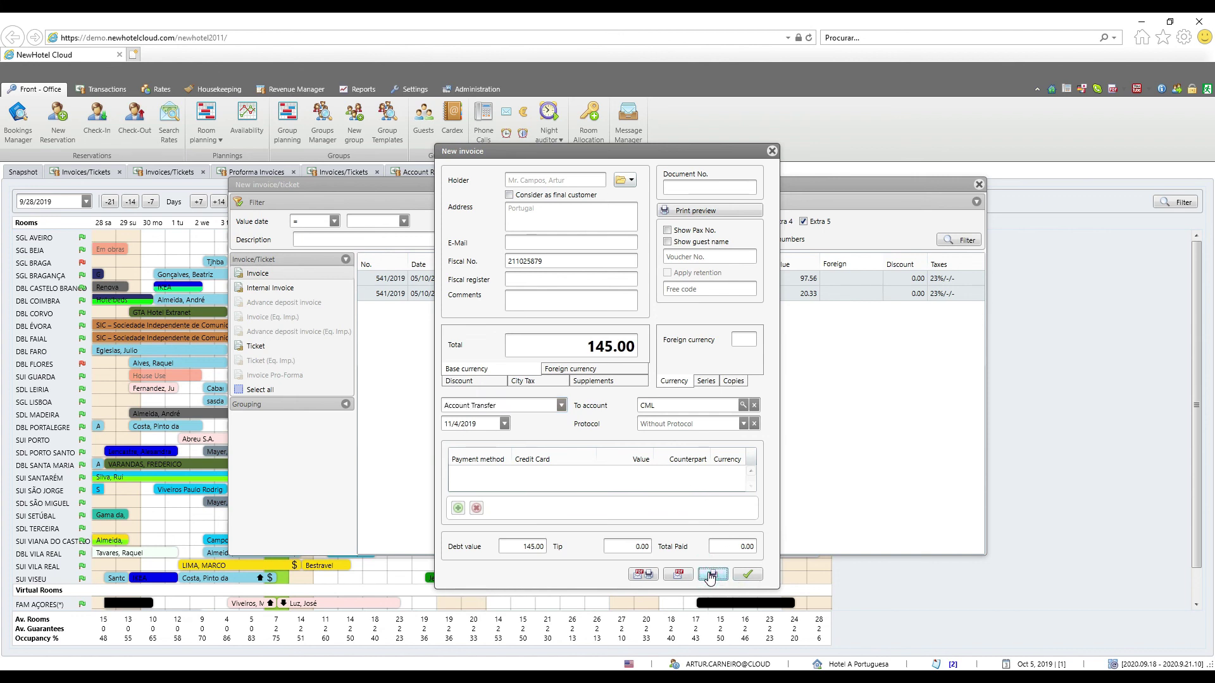
scroll(620, 408, down, 3)
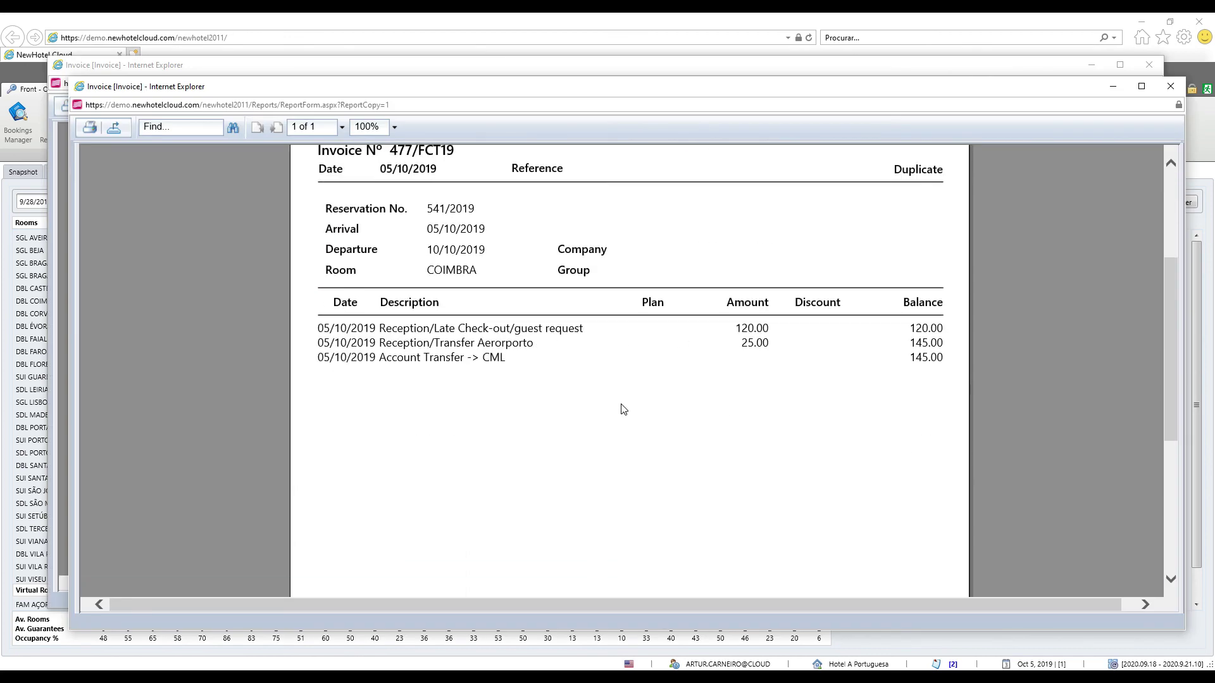
Close the 477/FCT19 printout and reopen Account Receivable, showing CML's 145.00 balance
scroll(620, 408, up, 3)
scroll(620, 408, down, 3)
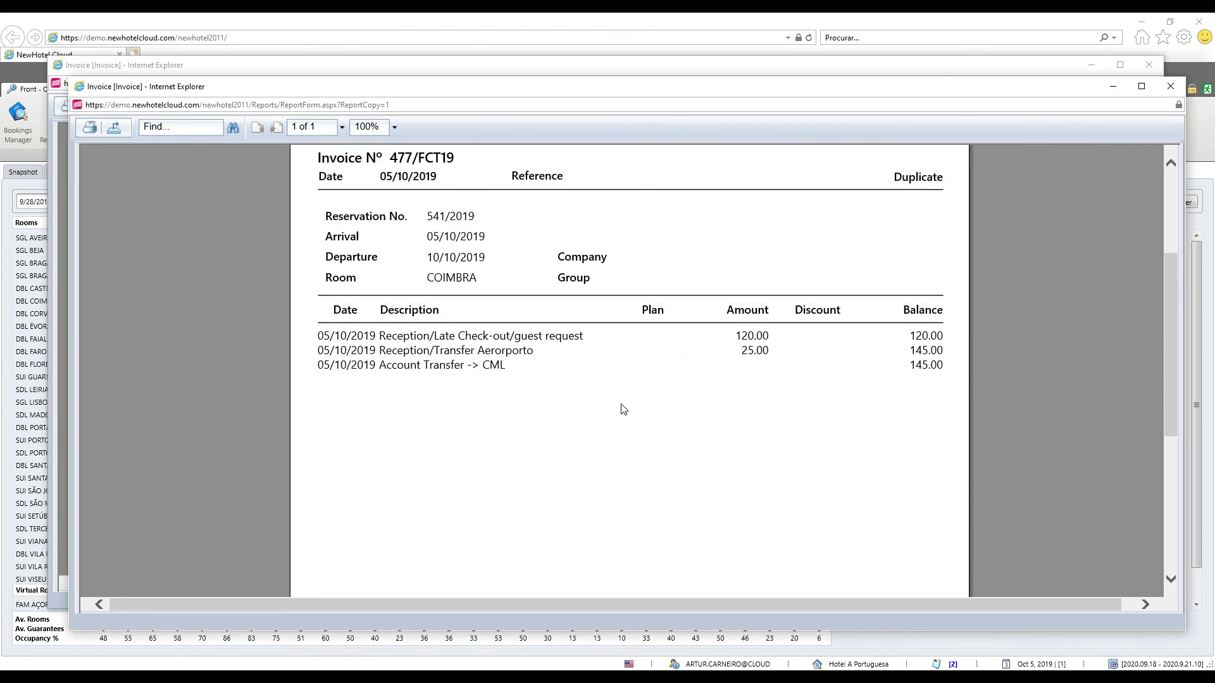
drag(310, 360, 499, 358)
click(499, 358)
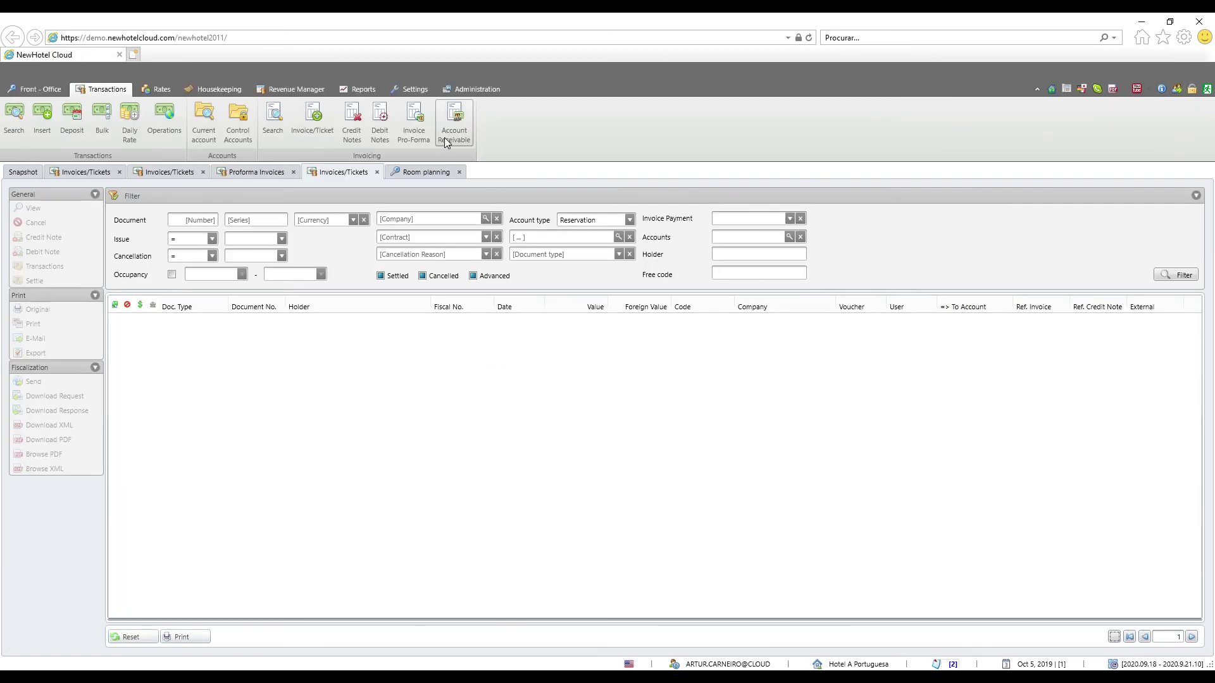
click(446, 140)
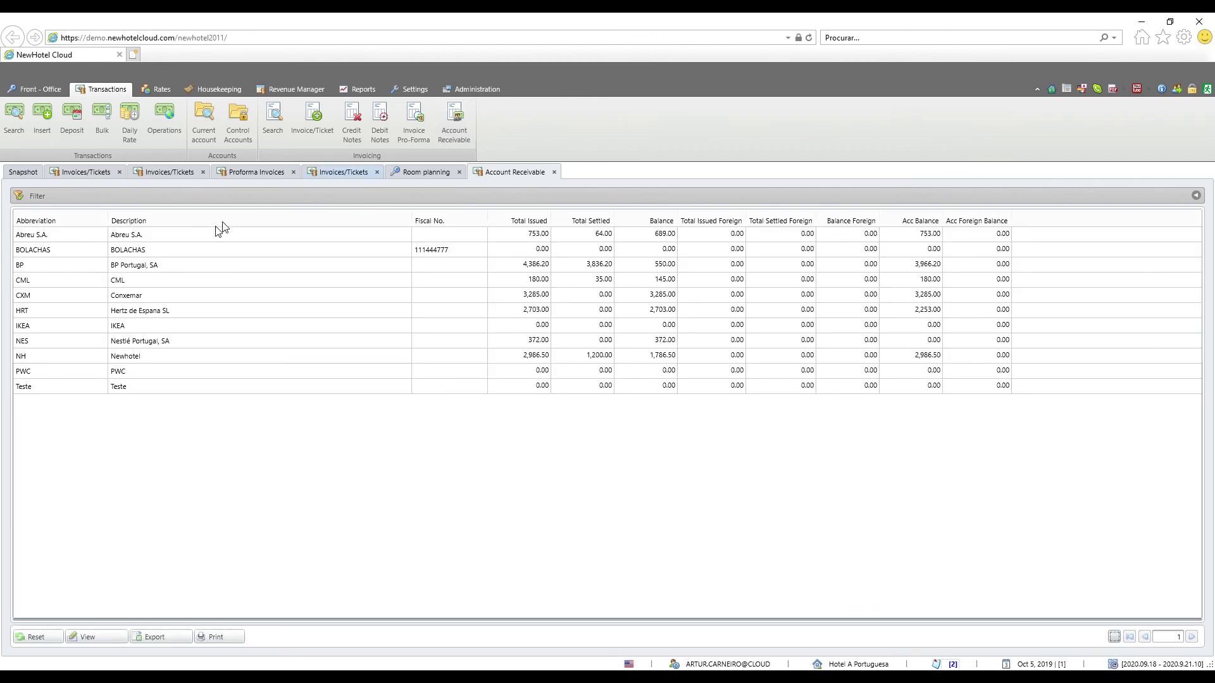
Mark CML's invoice 477/FCT19 as settled, leaving 180.00 settled and a 0.00 balance
double_click(193, 286)
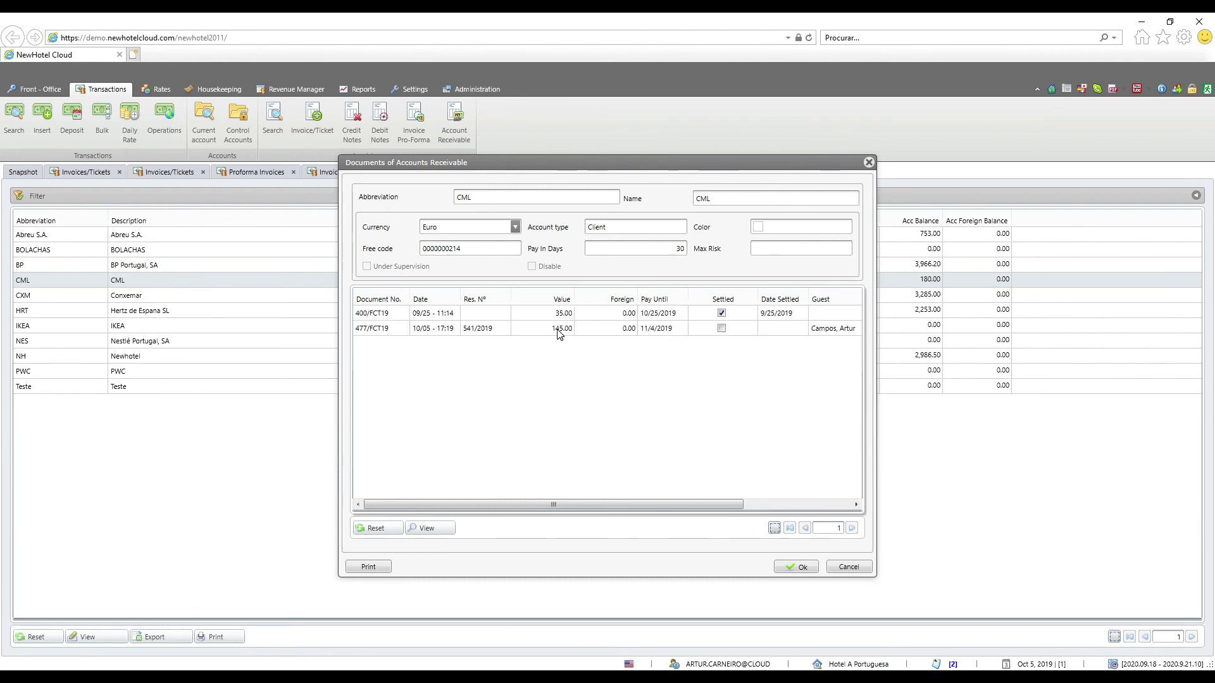
drag(589, 504, 669, 509)
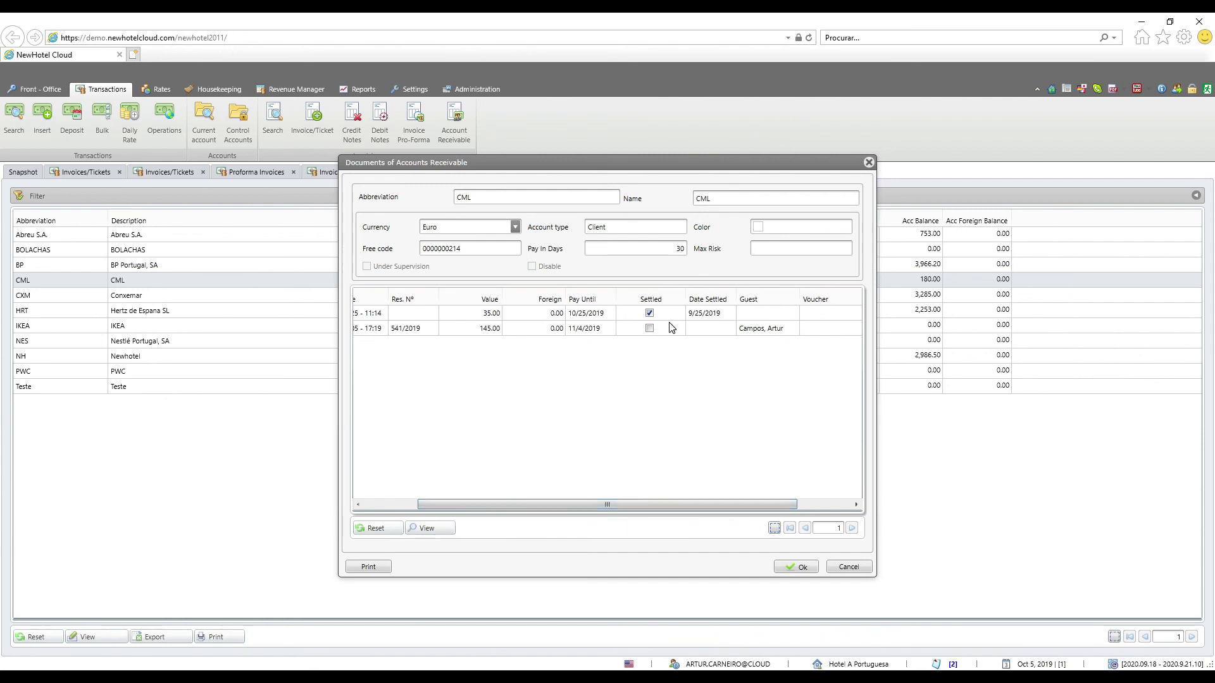
drag(695, 164, 713, 299)
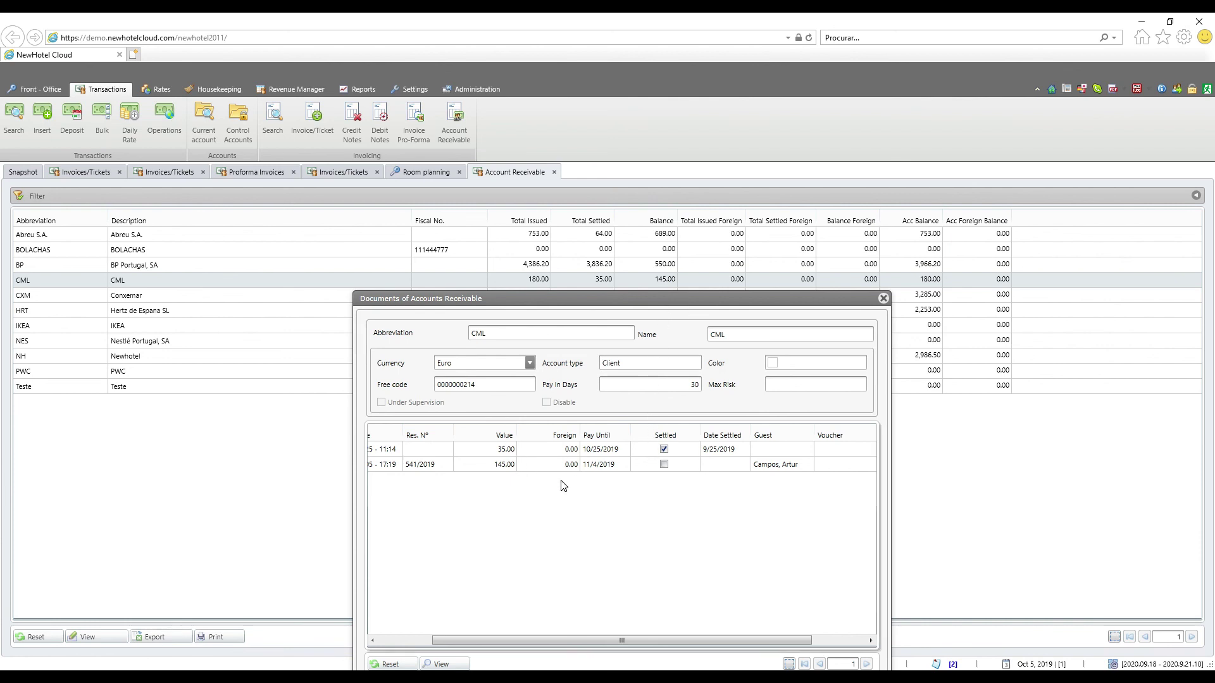
click(664, 464)
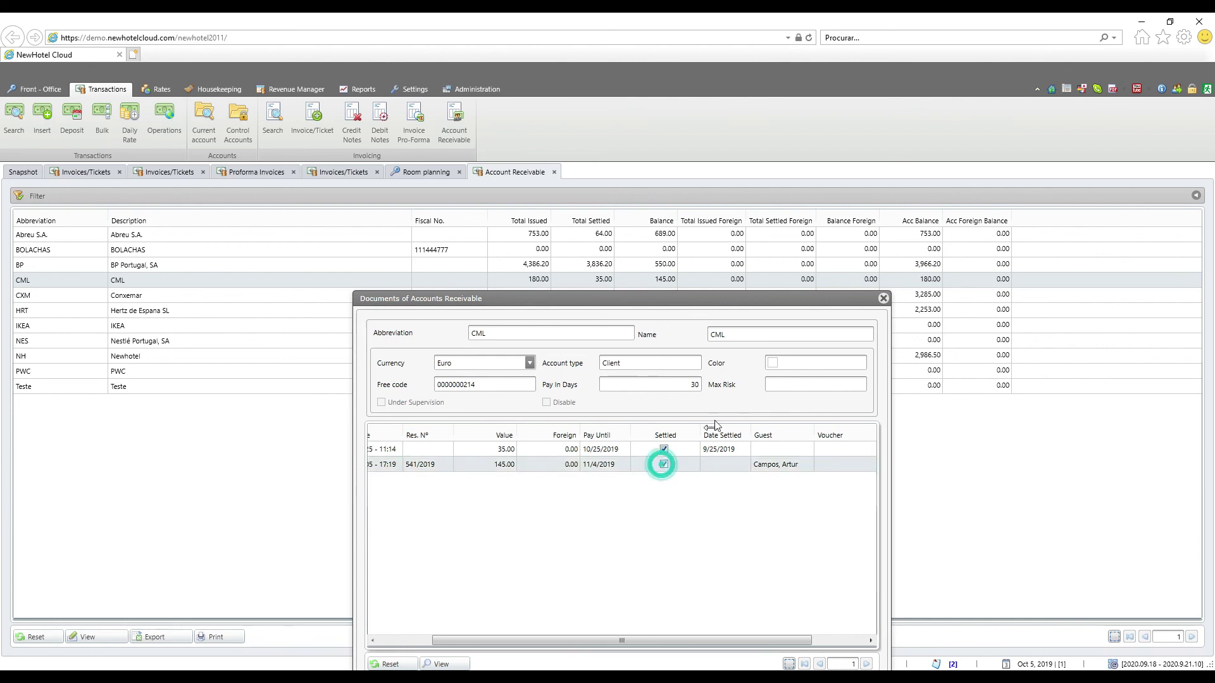
drag(699, 298, 695, 232)
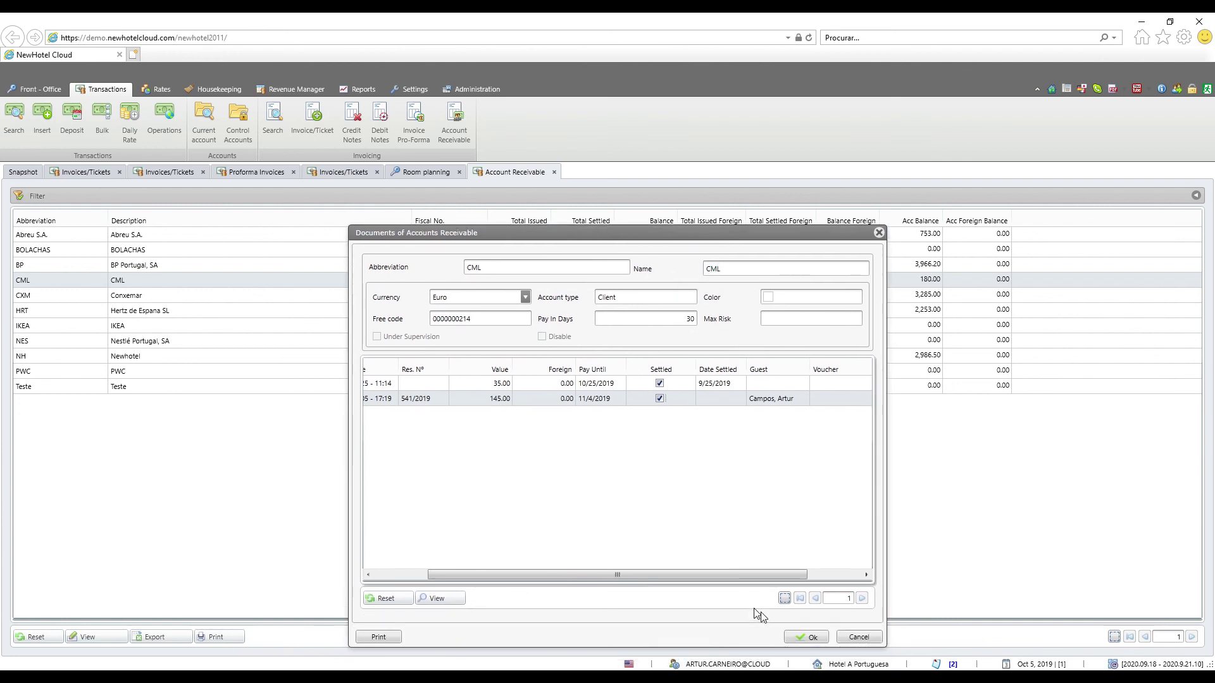
click(802, 637)
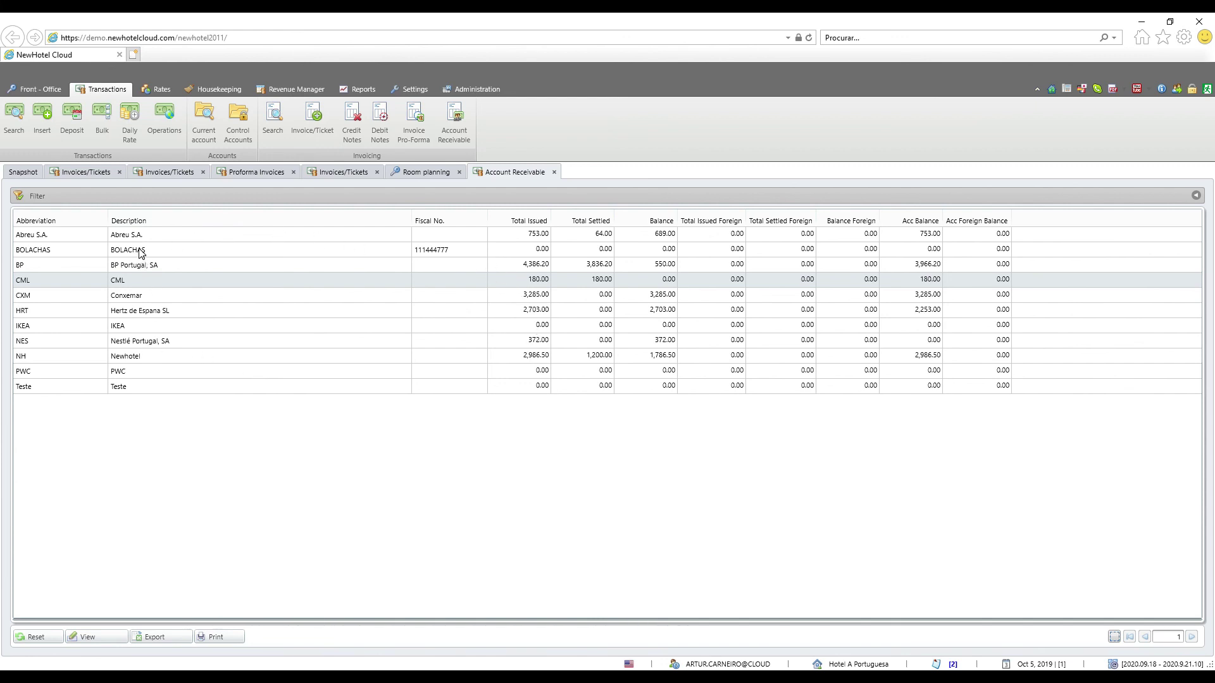
Settle Conxemar invoices 114, 116, 119, 121 and 124/FCT19, then review its 1,755.00 balance
double_click(540, 296)
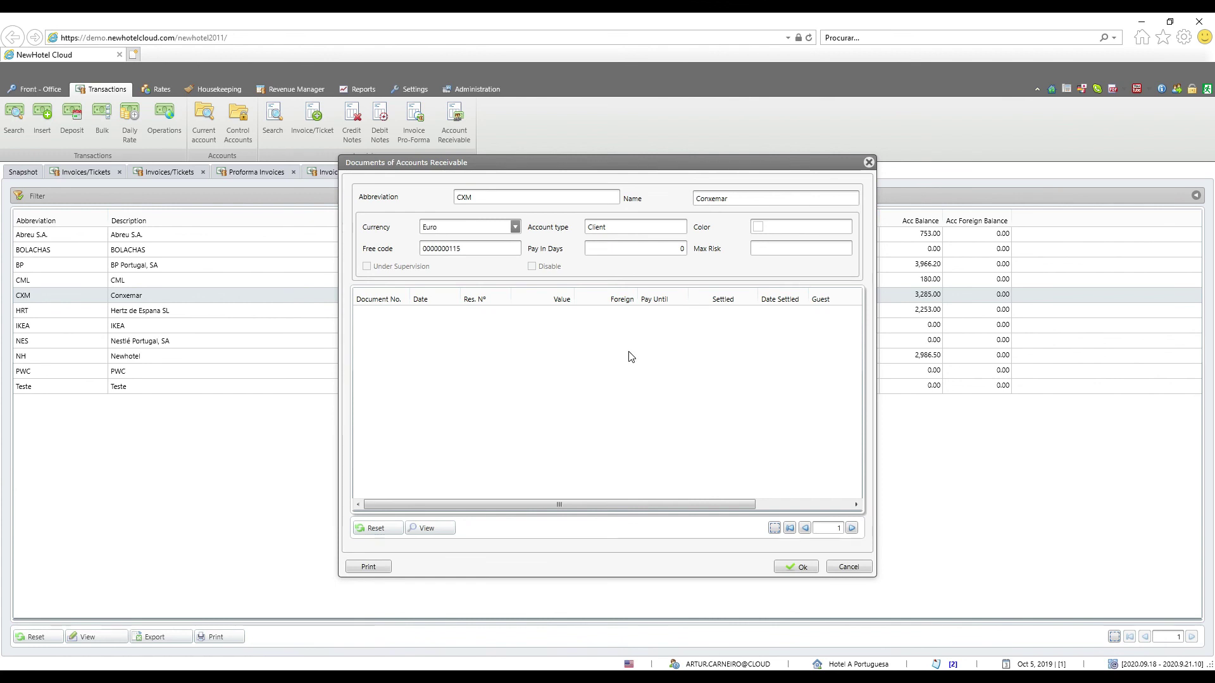
click(722, 313)
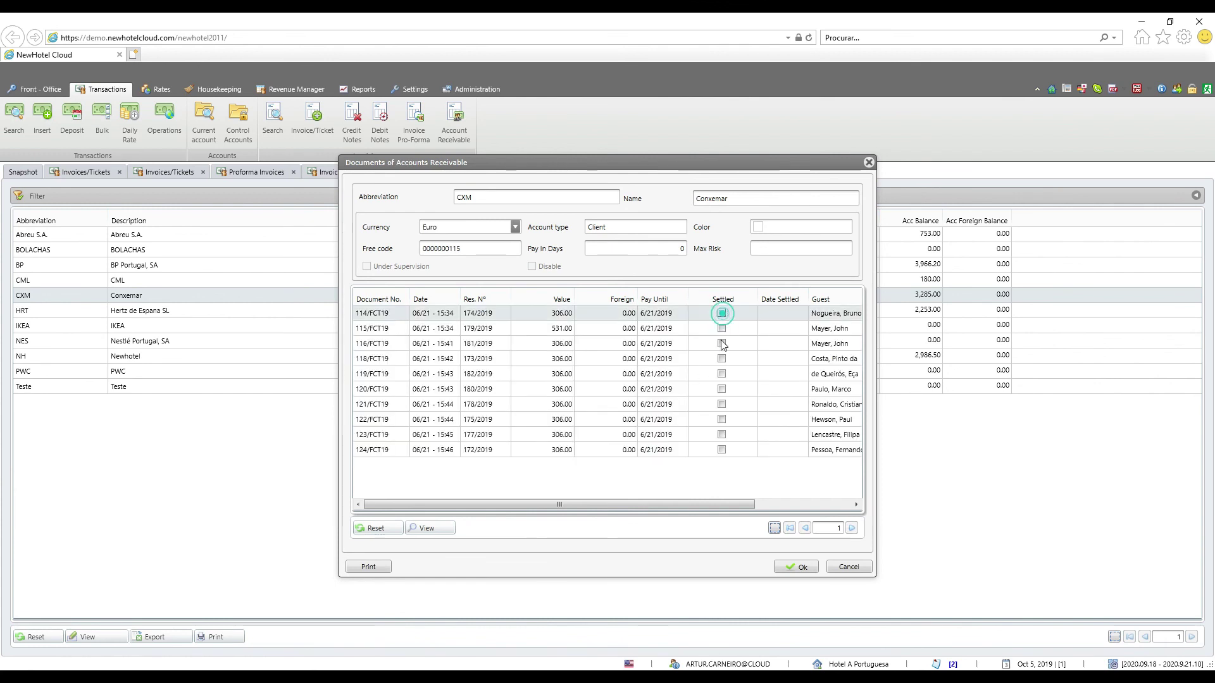
click(721, 343)
click(722, 373)
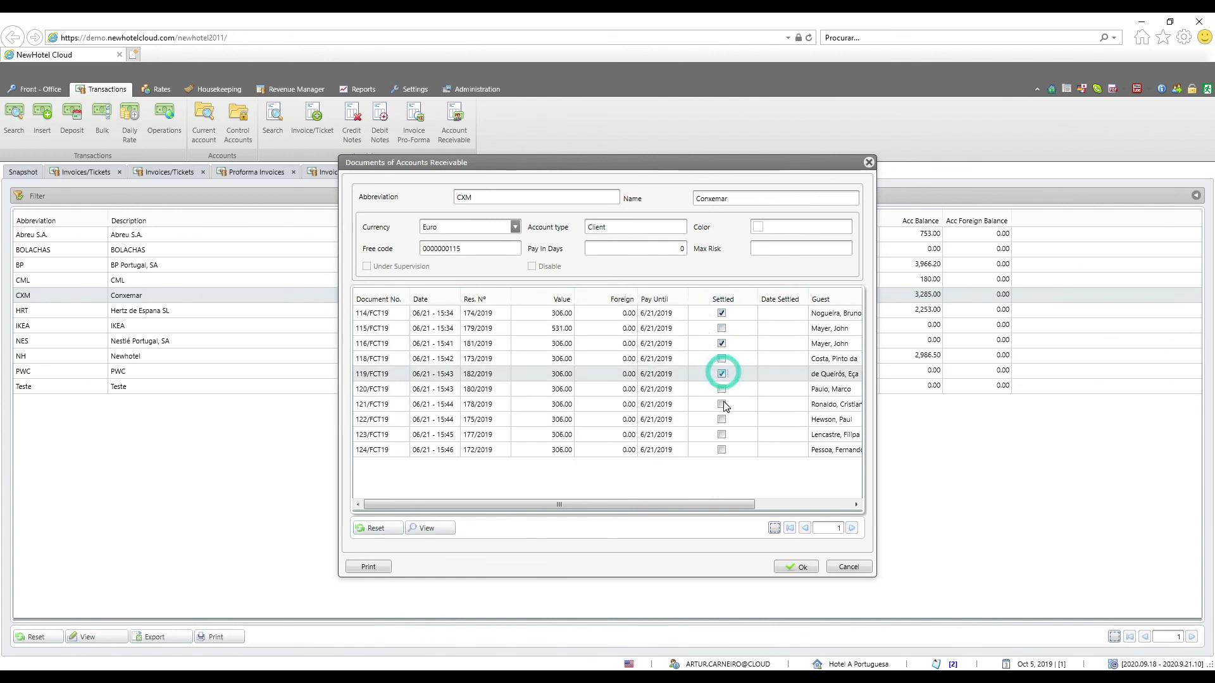
click(722, 404)
click(722, 450)
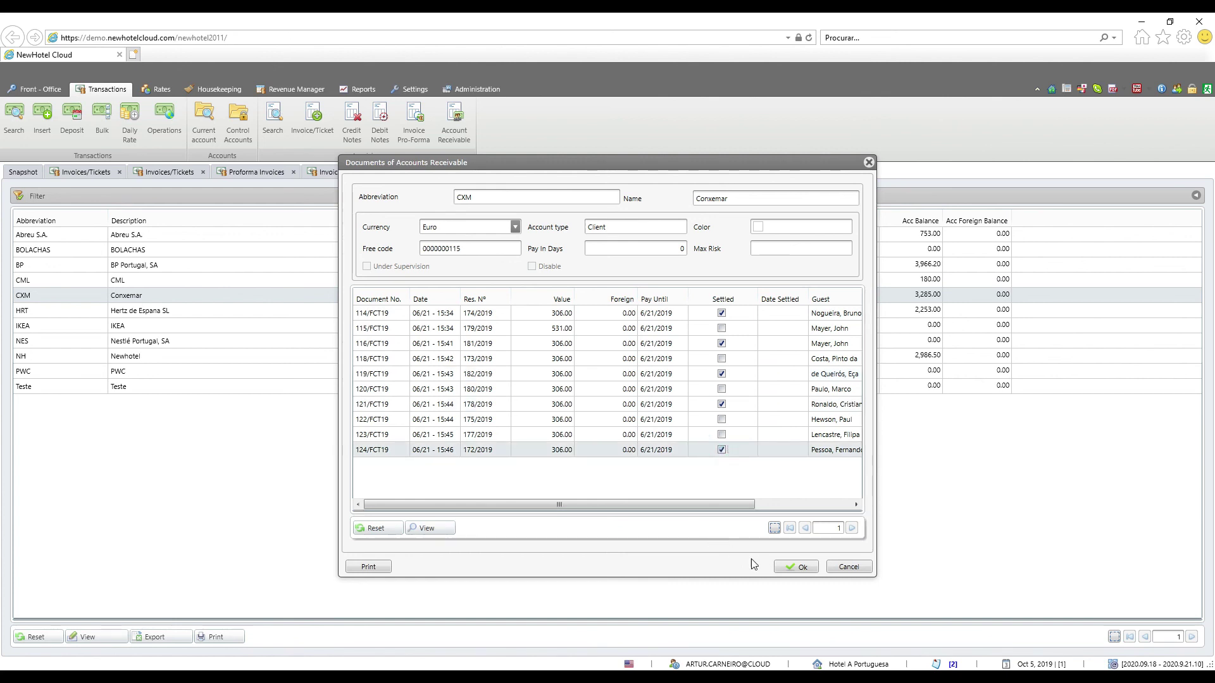
click(807, 570)
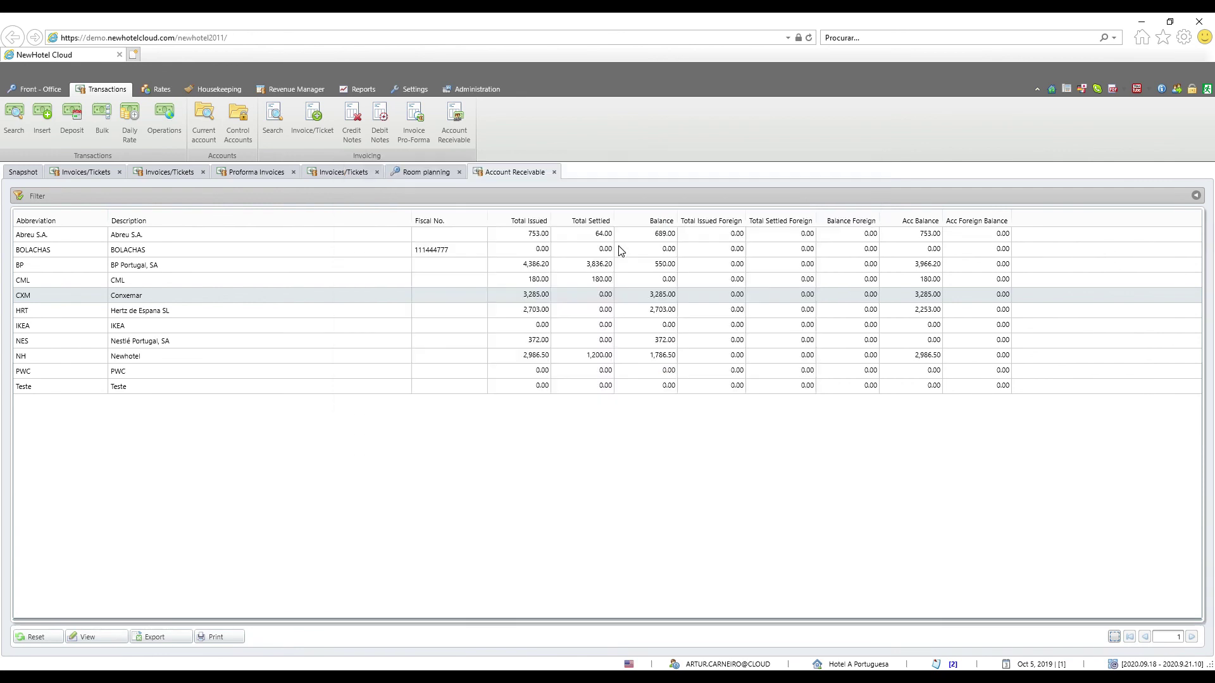
click(531, 295)
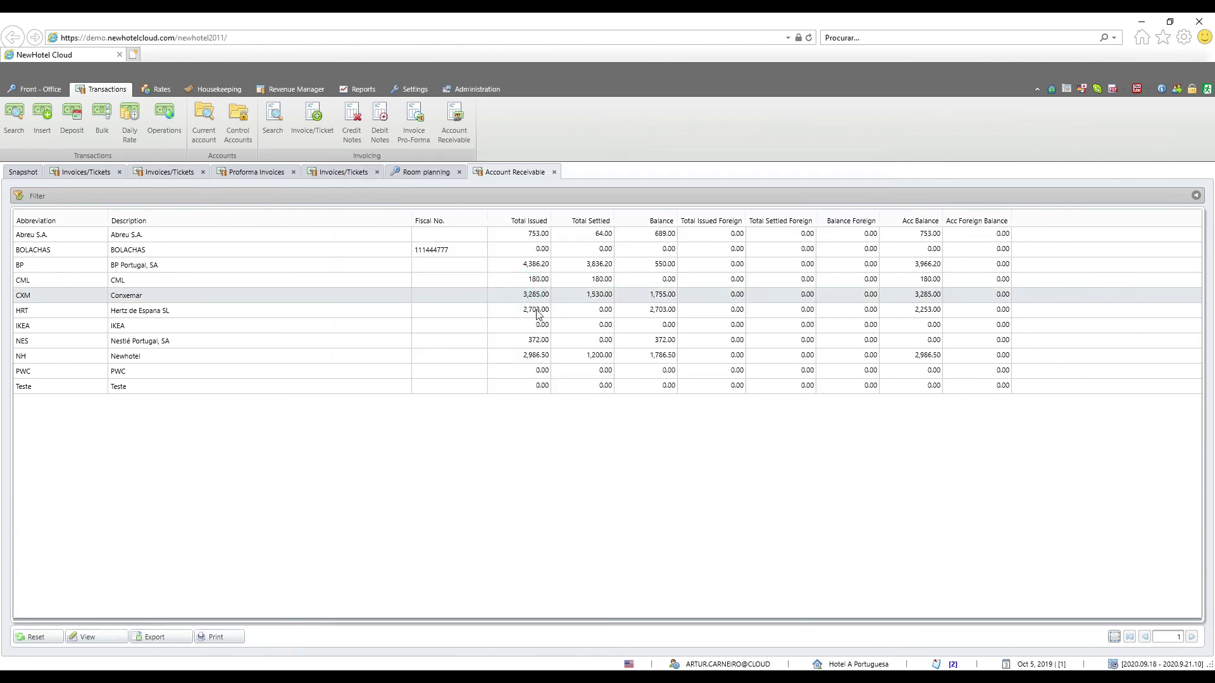